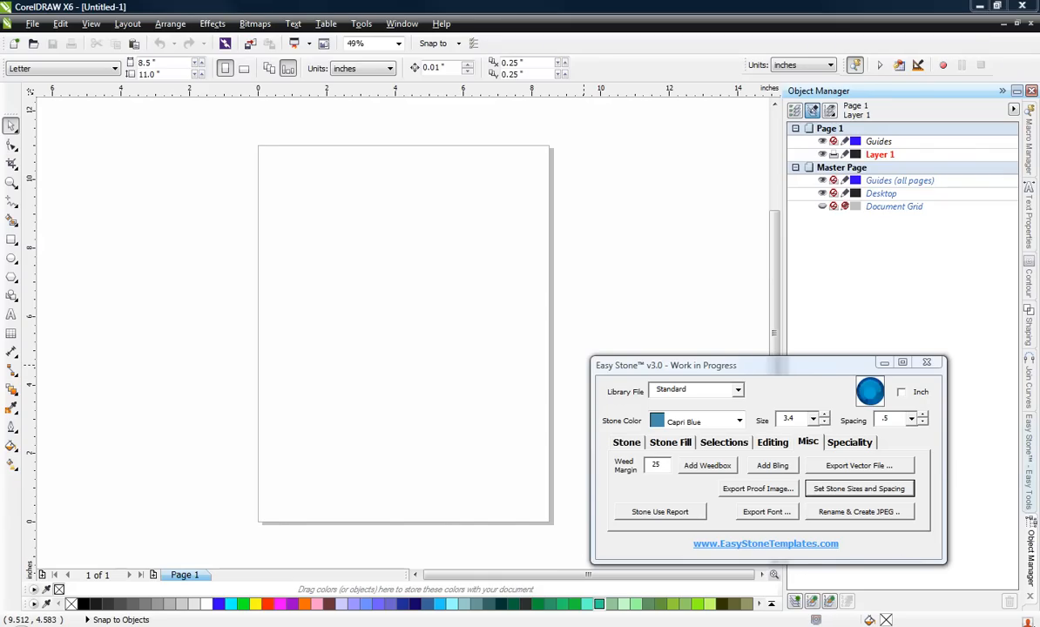
- Place the blue SV logo bitmap on the page and inspect its interlocking lettering up close
drag(0, 209, 413, 269)
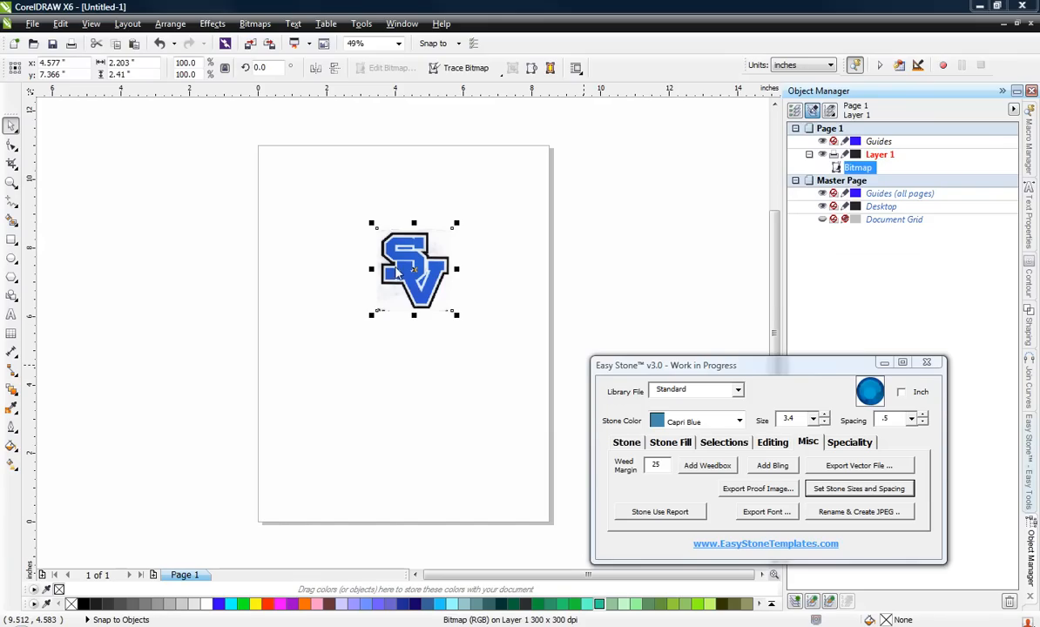
scroll(399, 268, up, 4)
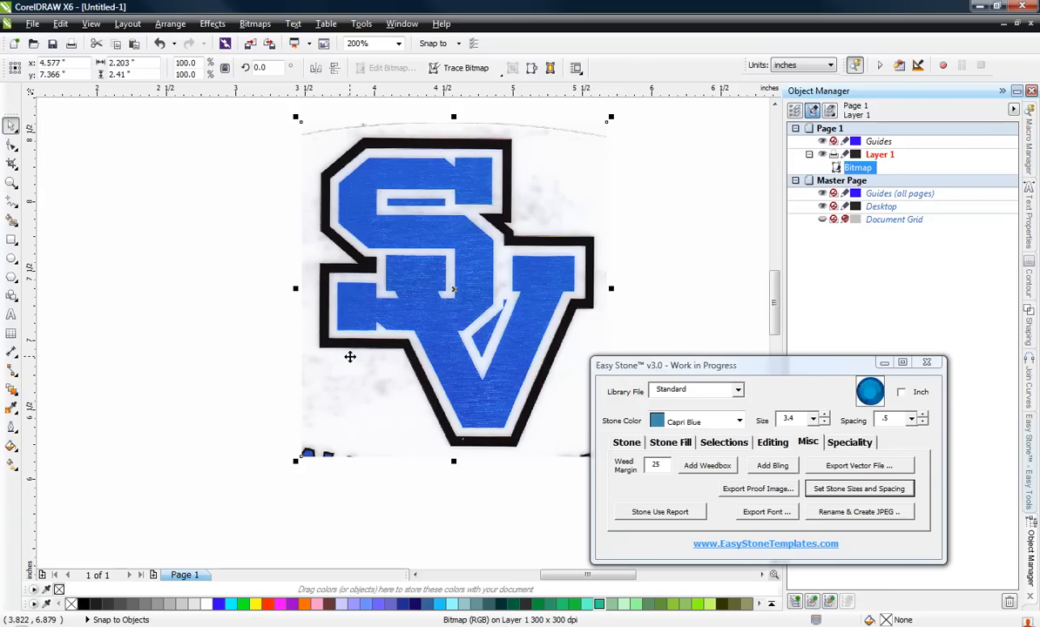
click(387, 488)
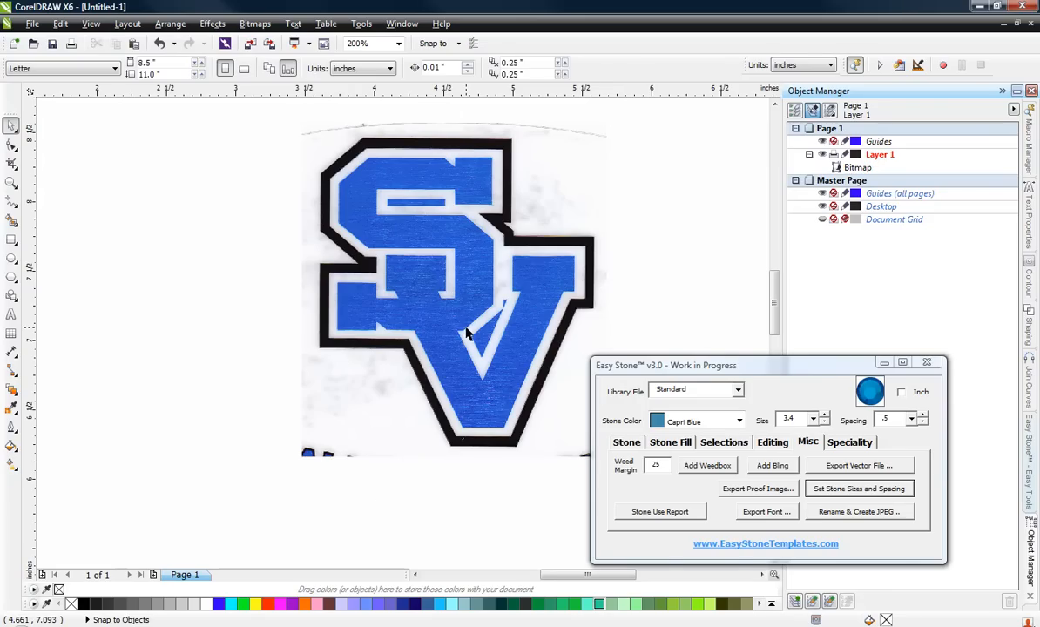
scroll(465, 333, down, 1)
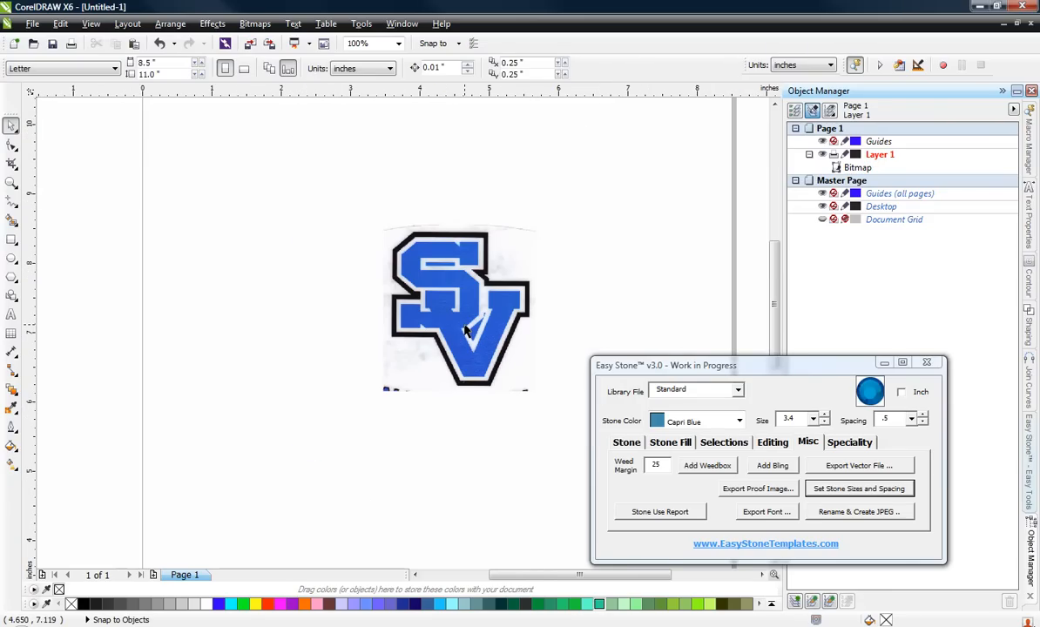
click(472, 346)
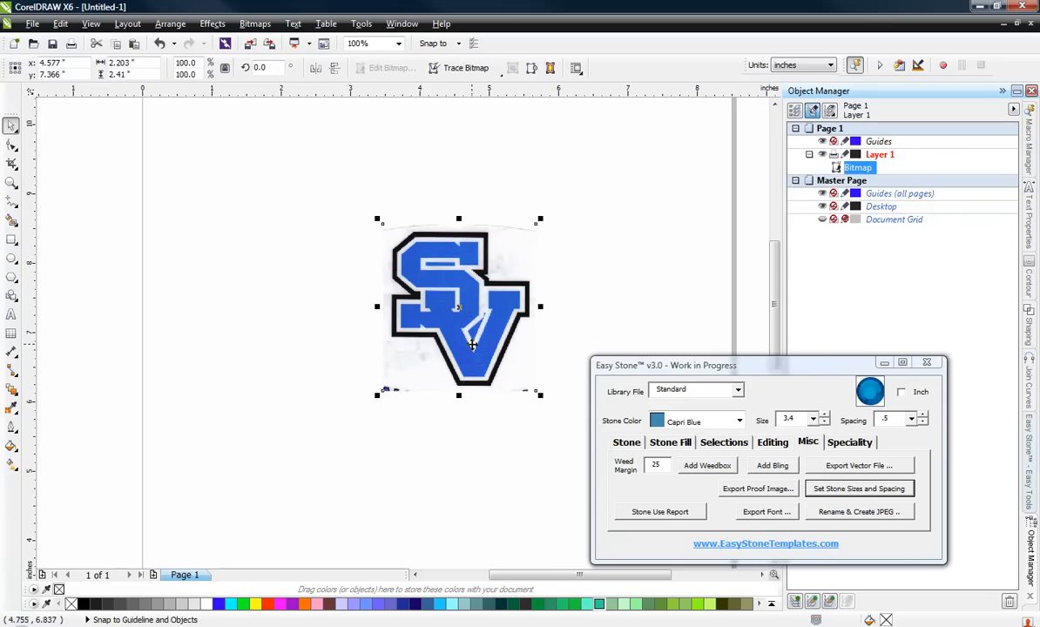
- Bring in the SV rhinestone proof image and position it beside the small SV logo for comparison
click(455, 451)
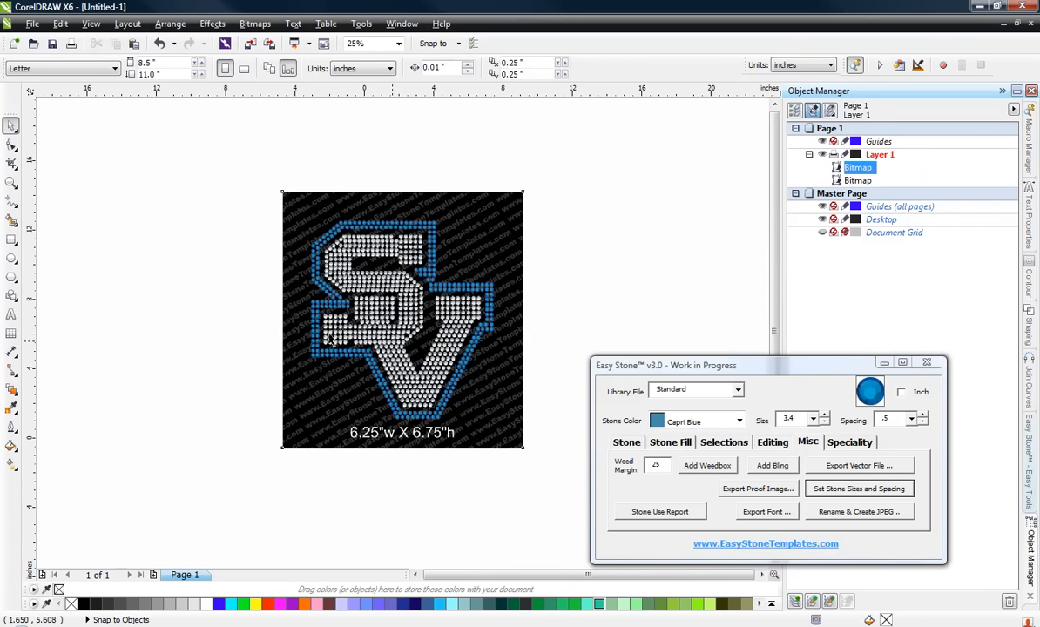
drag(233, 374, 251, 391)
click(413, 409)
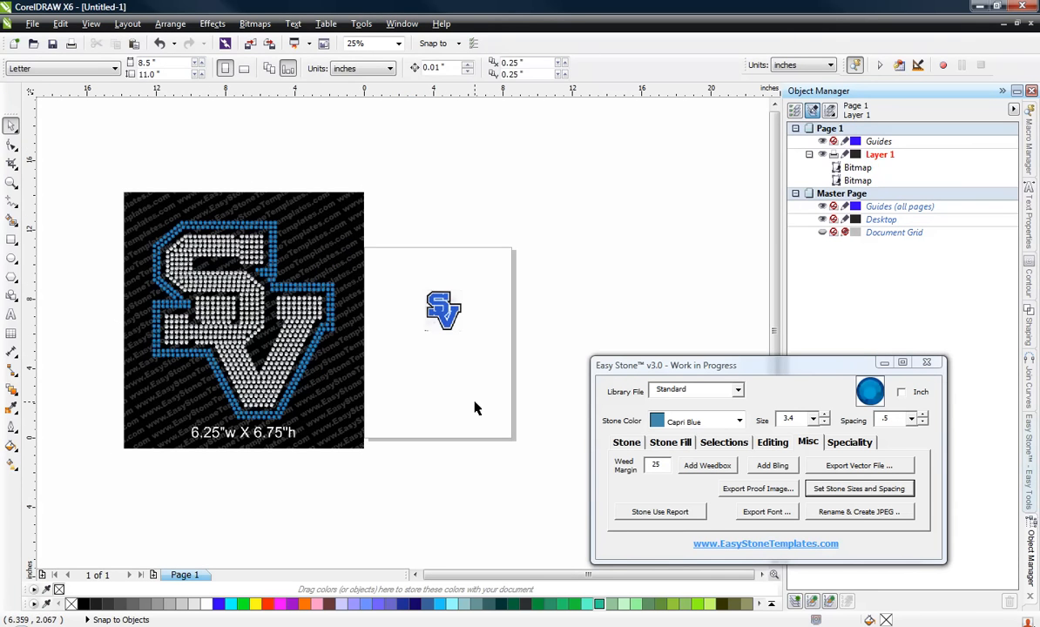
click(305, 364)
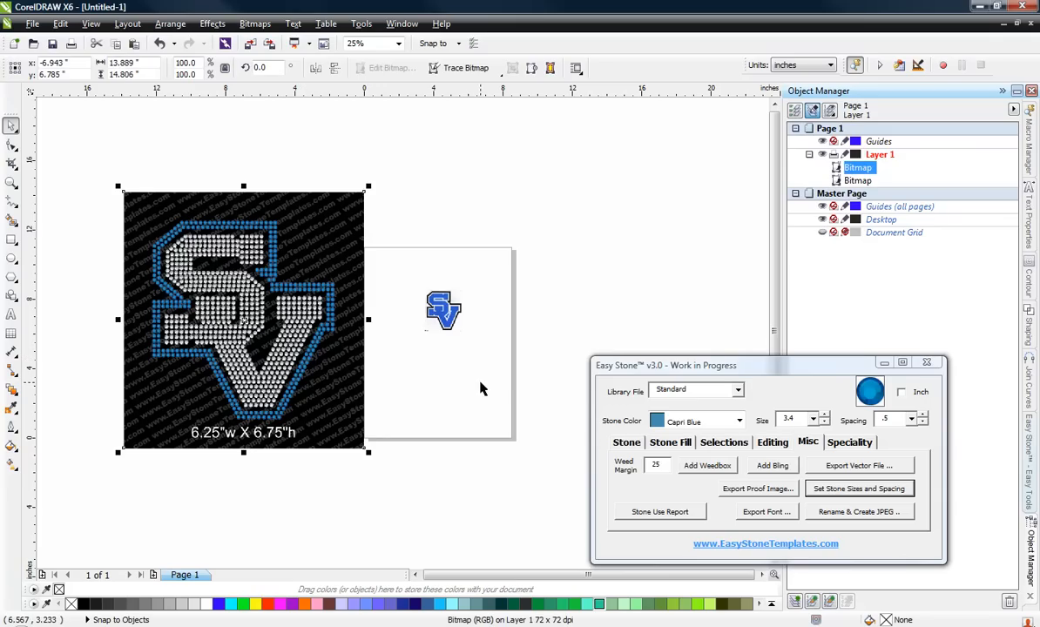
- Delete both SV bitmaps from the drawing
click(587, 158)
drag(587, 157, 125, 513)
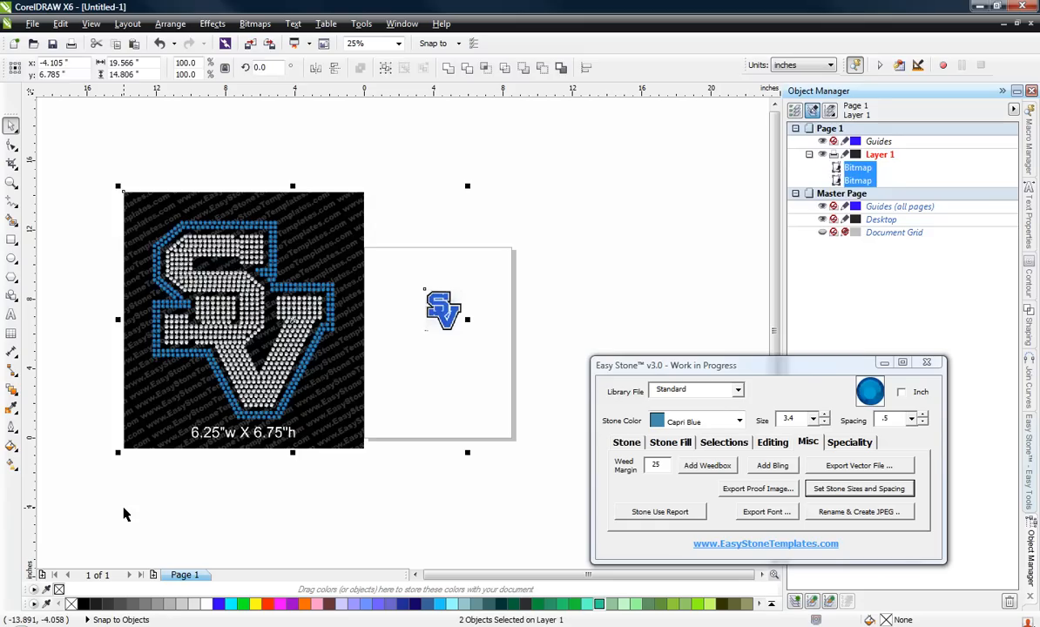
key(Delete)
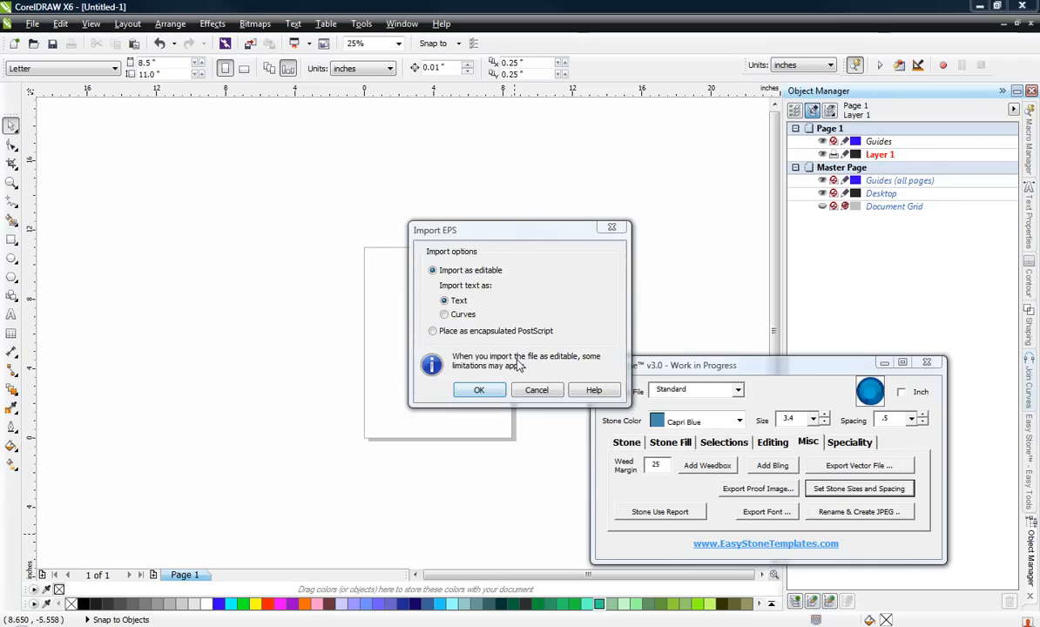
- Import the TACOS rhinestone EPS as editable with text kept as text, and ungroup all of its objects
click(473, 390)
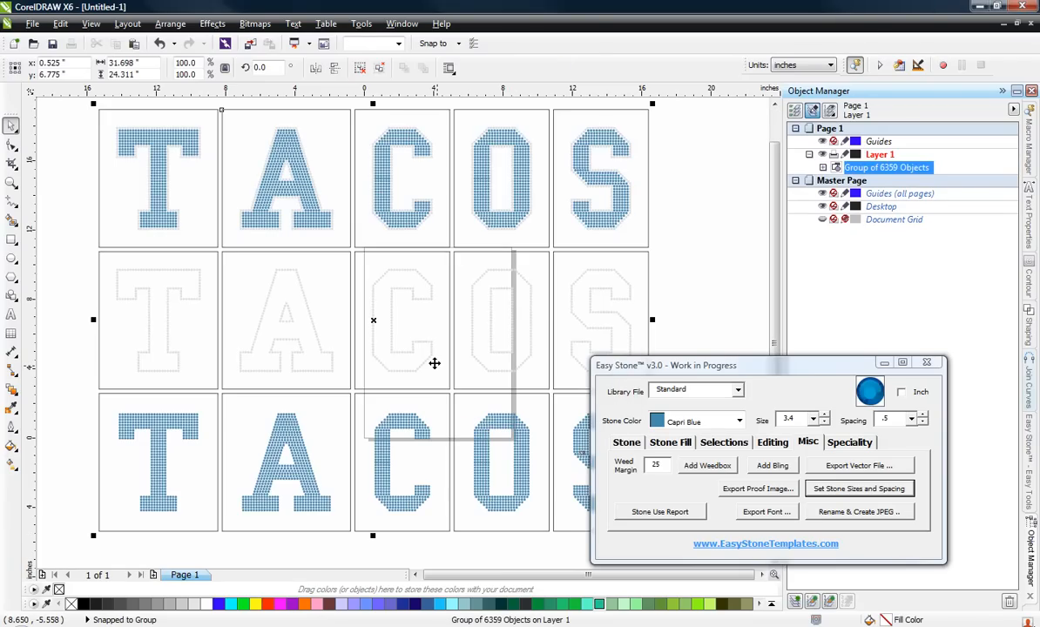
right_click(433, 362)
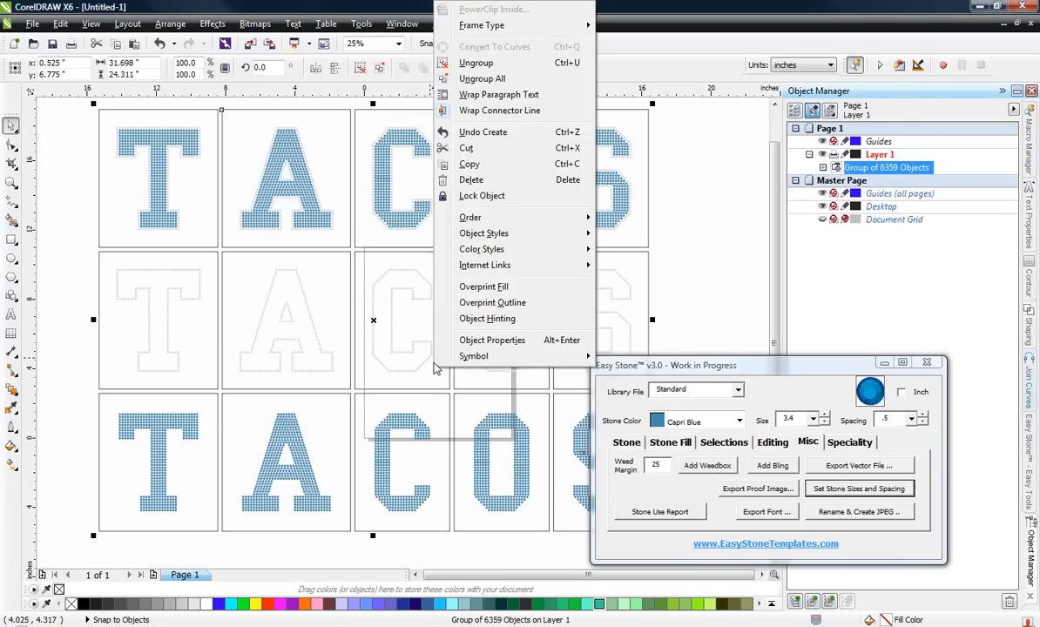
click(484, 79)
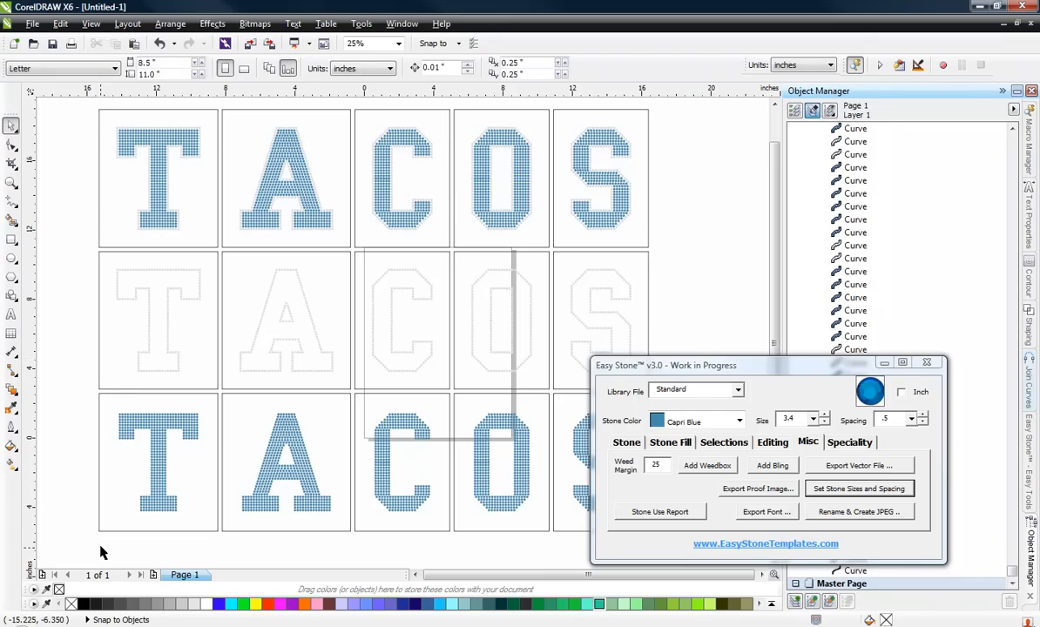
- Delete the two lower letter rows, all the rectangular frames, and the letters T, A and O of the upper row
drag(86, 544, 649, 246)
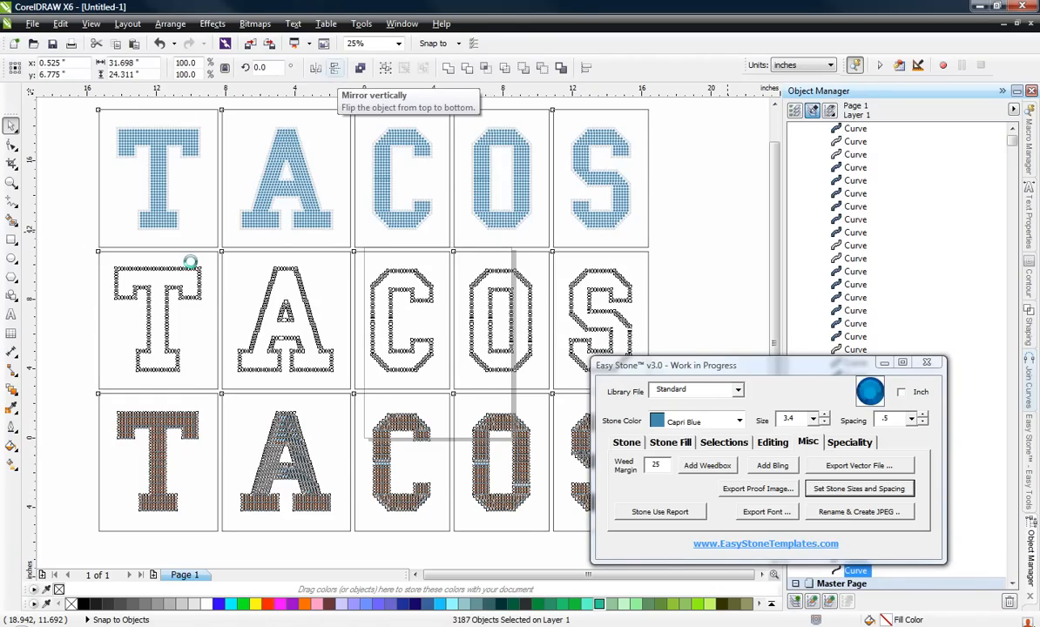
key(Delete)
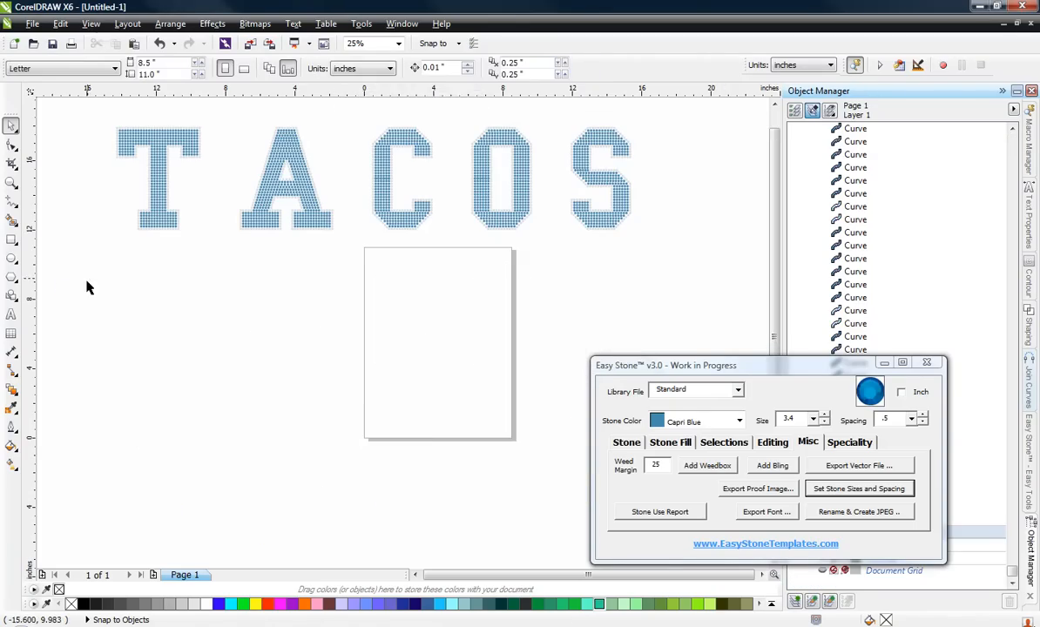
drag(86, 281, 357, 122)
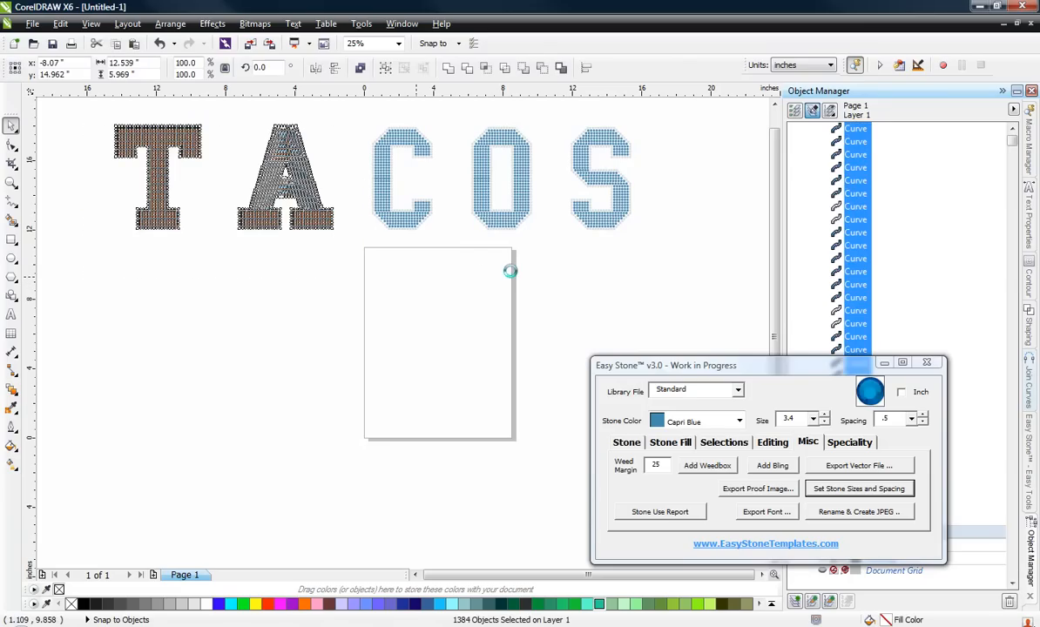
key(Delete)
drag(467, 261, 545, 116)
key(Delete)
- Move the whole rhinestone letter S to the left of the C so it overlaps the C's upper-left side
scroll(459, 439, down, 1)
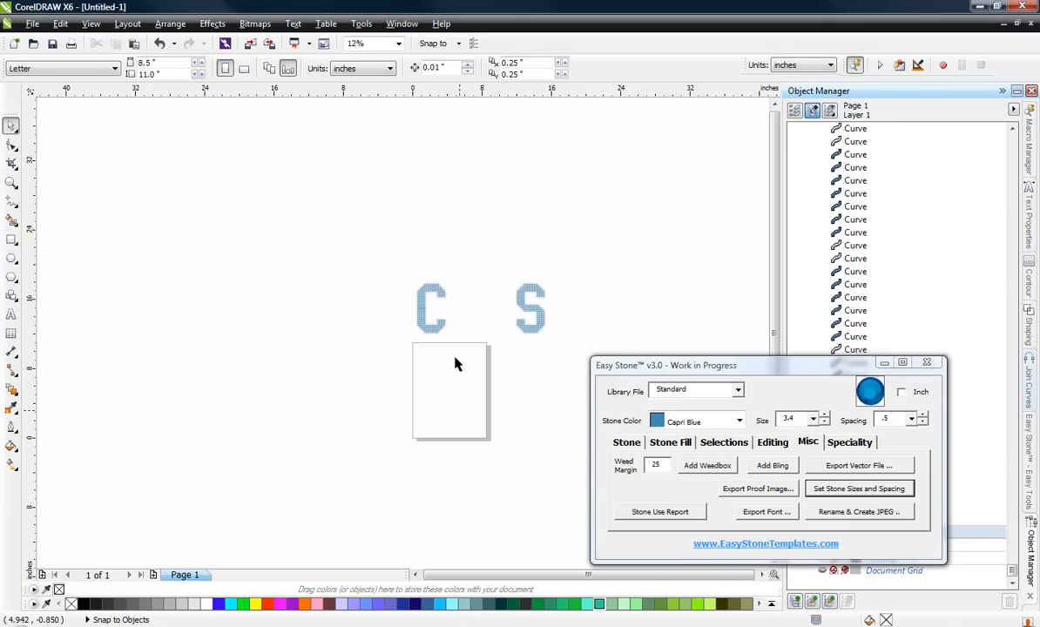
scroll(478, 313, up, 1)
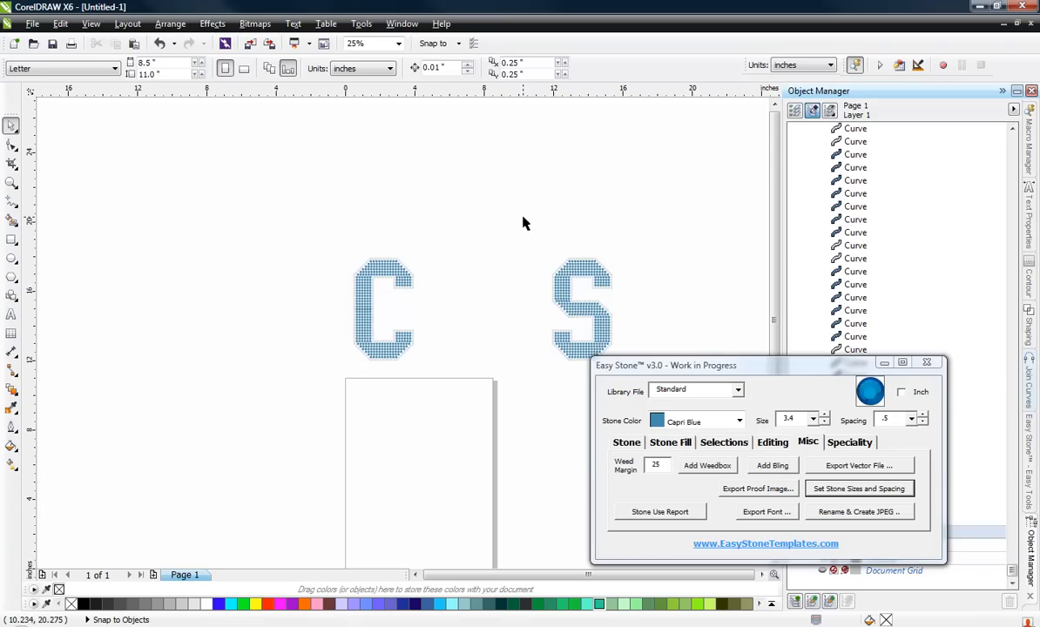
drag(522, 219, 614, 370)
drag(575, 301, 336, 305)
- Align the S with the C by snapping its grey right-edge stones onto a column of the C's blue stones
scroll(339, 287, up, 1)
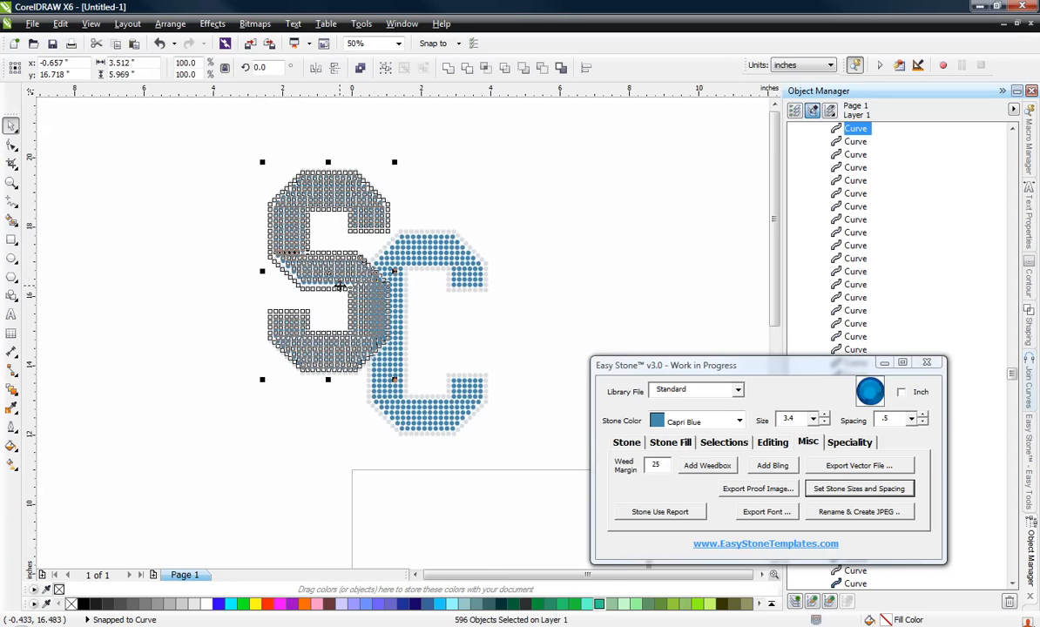
scroll(378, 362, up, 1)
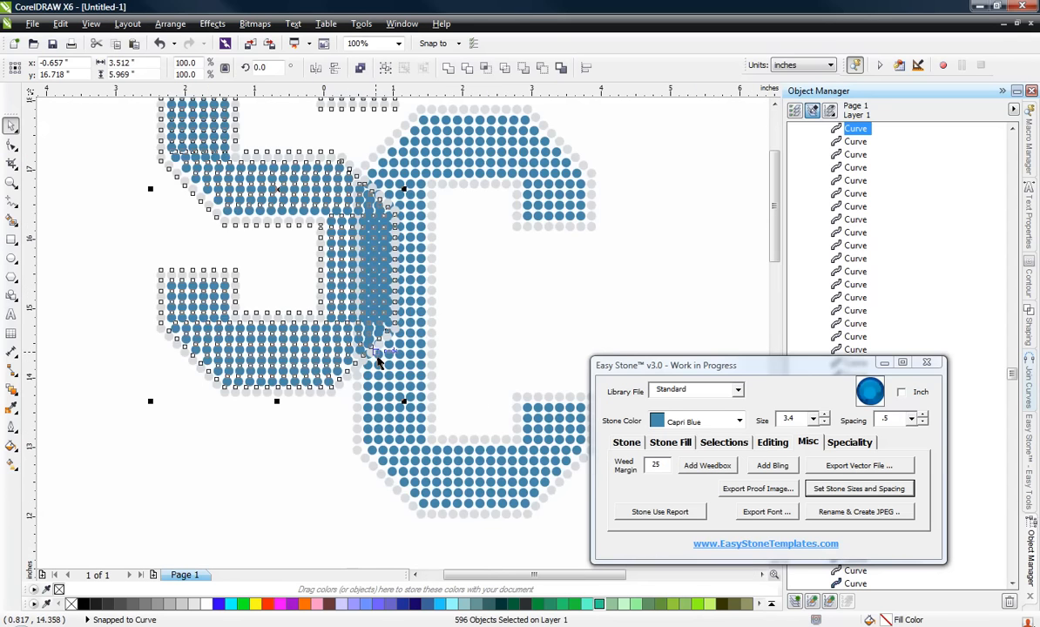
scroll(379, 362, up, 2)
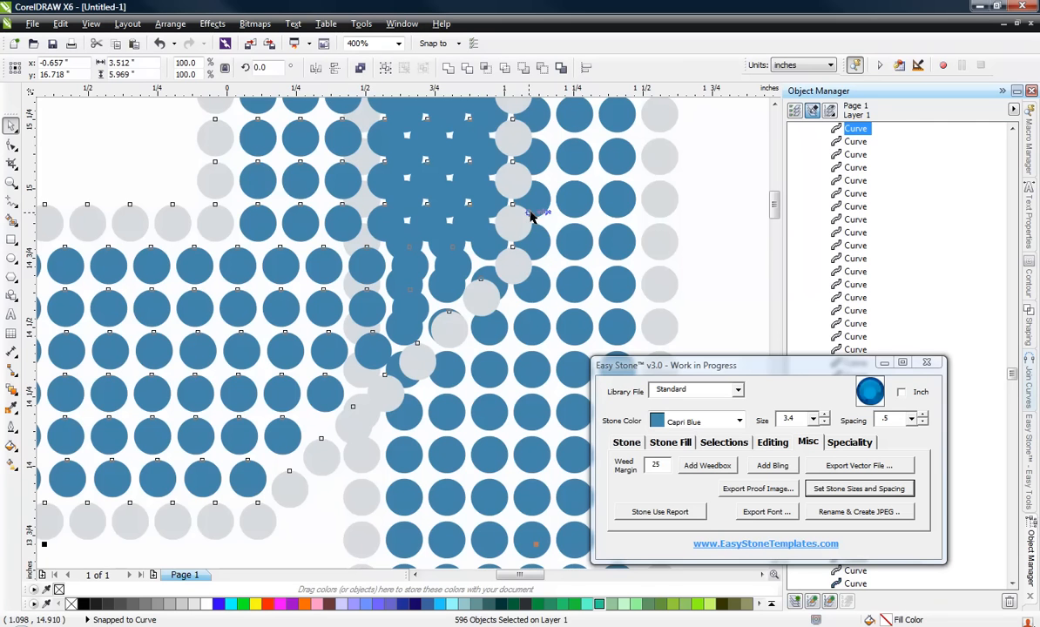
drag(516, 222, 532, 242)
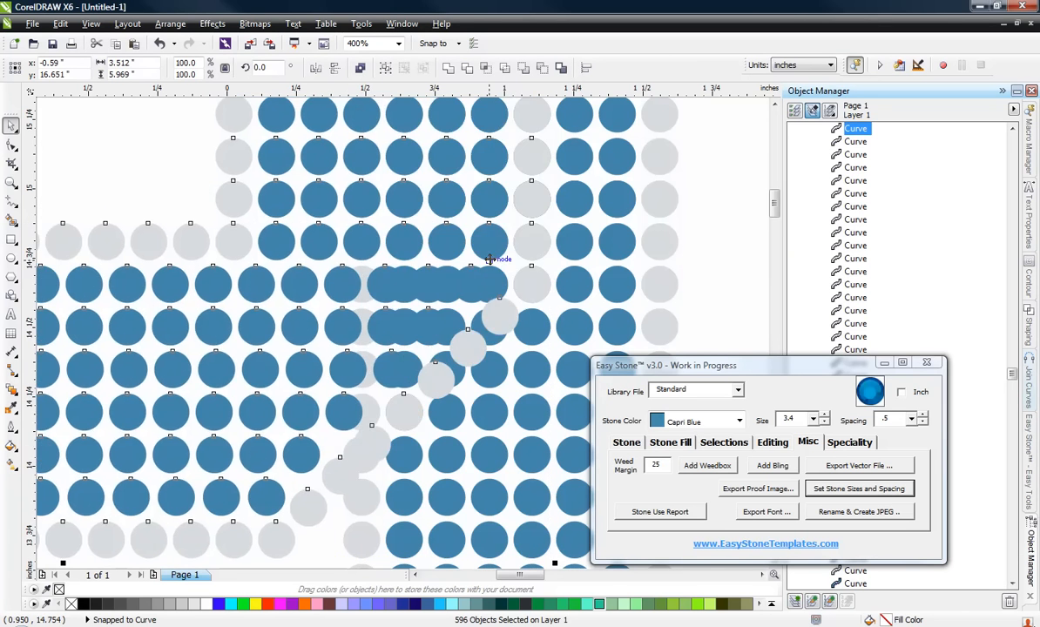
- Deselect the S and examine how its stones overlap those of the C
scroll(490, 258, down, 3)
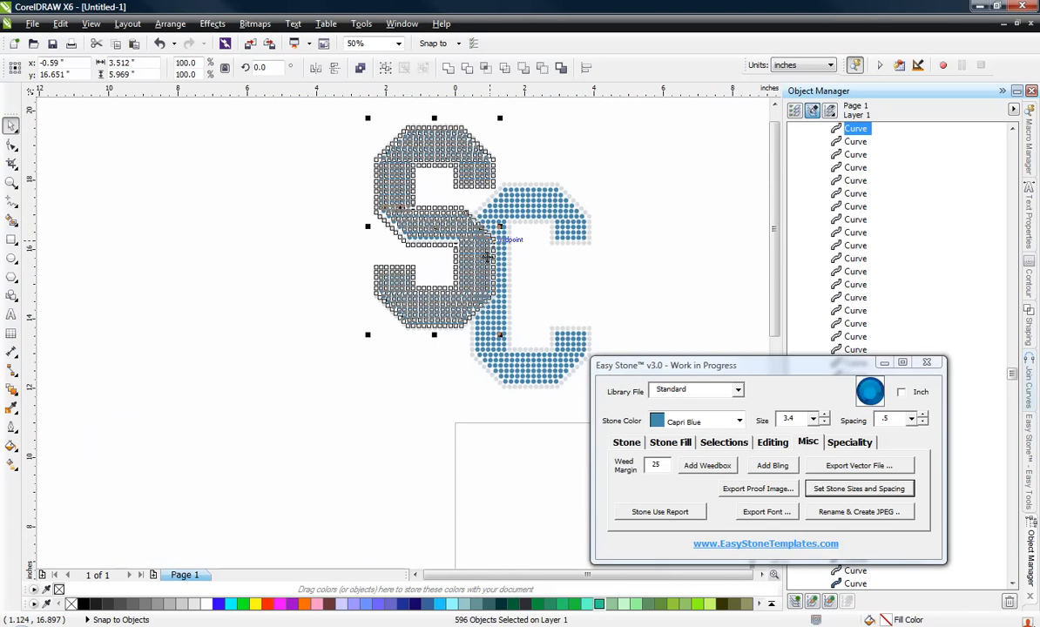
scroll(489, 259, up, 2)
scroll(492, 283, down, 2)
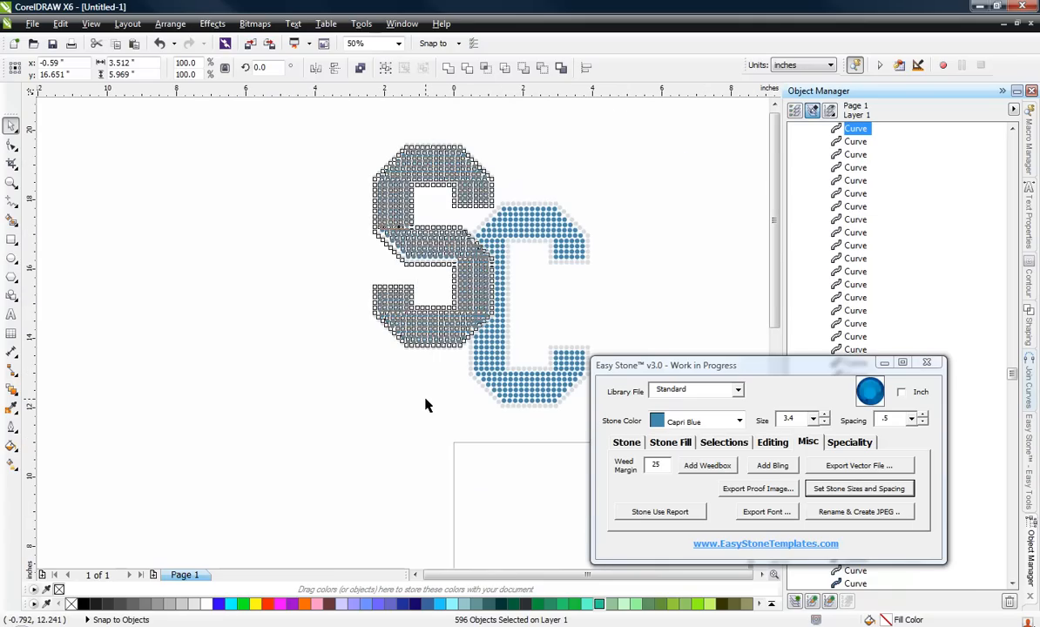
click(425, 404)
scroll(514, 273, up, 1)
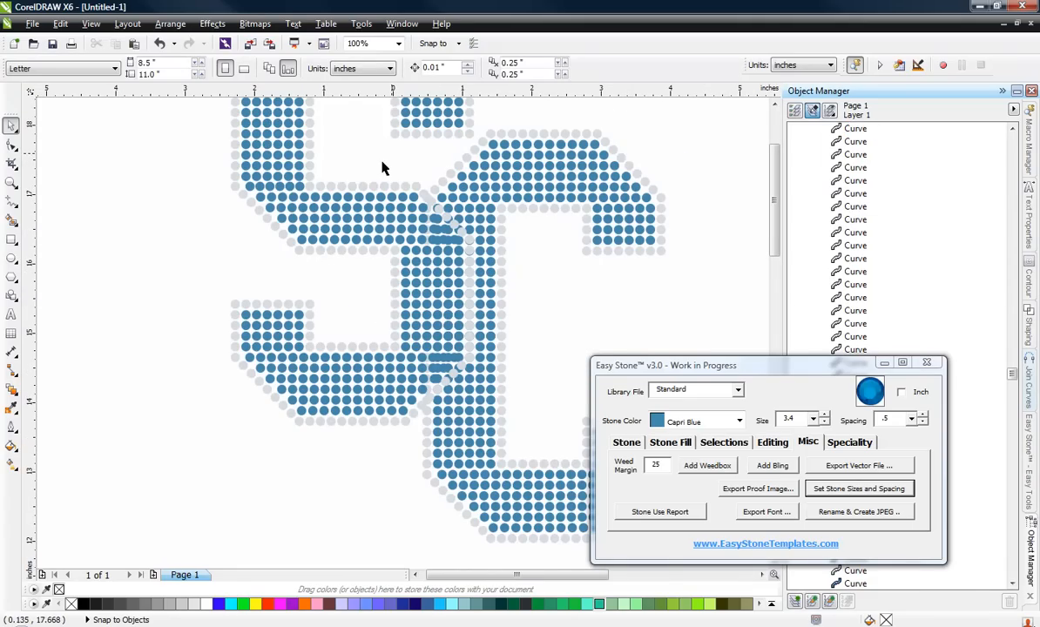
scroll(383, 168, down, 1)
scroll(578, 224, up, 1)
scroll(431, 250, down, 2)
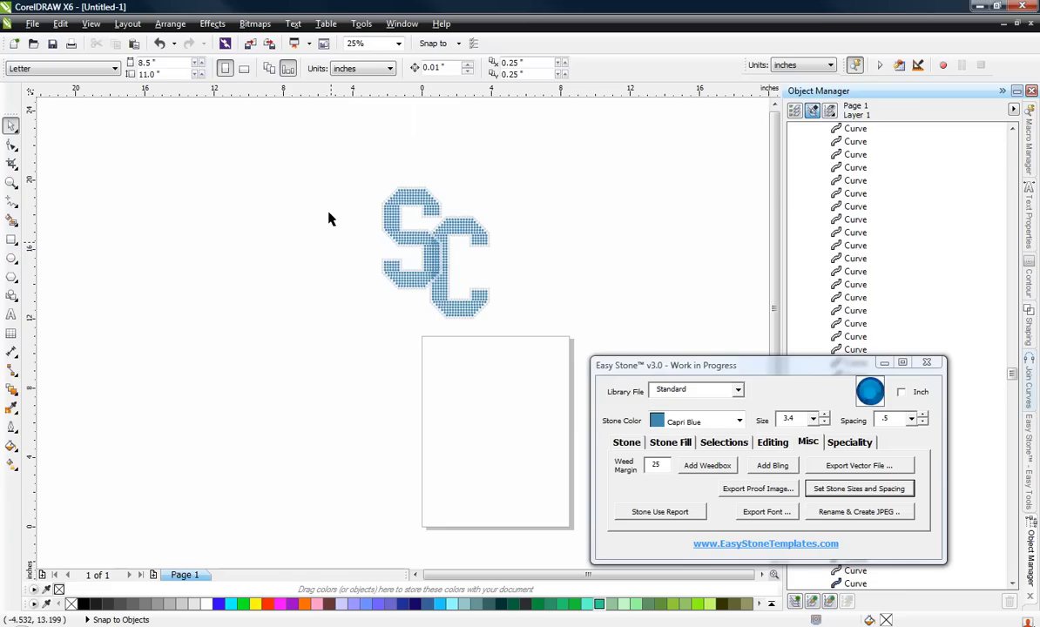
- Run Easy Stone's Check Spacing on all the S and C stones to delete the overlapping ones
drag(344, 168, 519, 342)
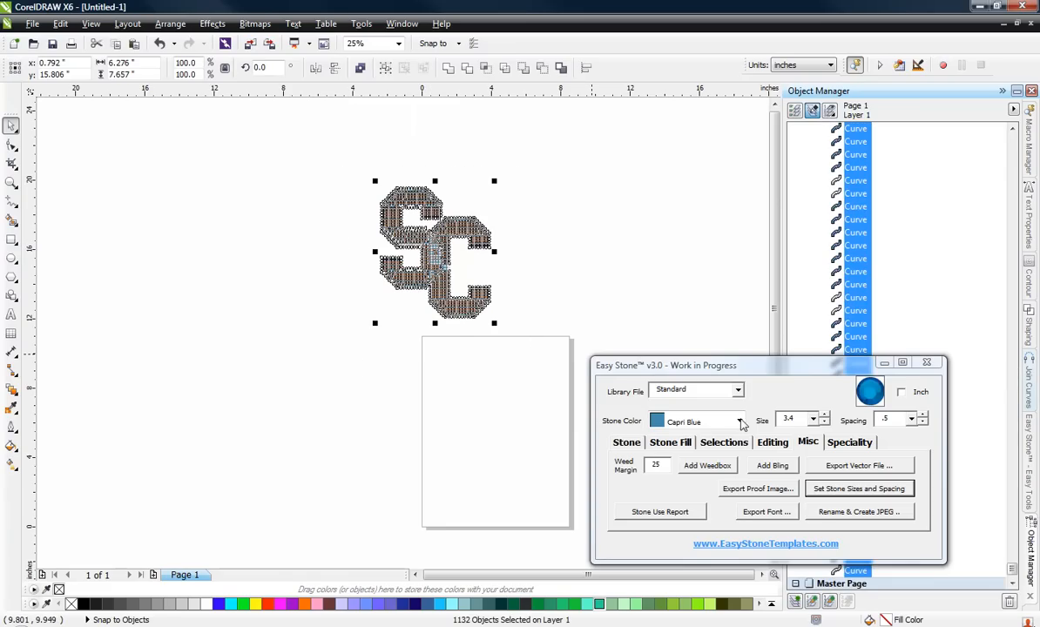
click(772, 444)
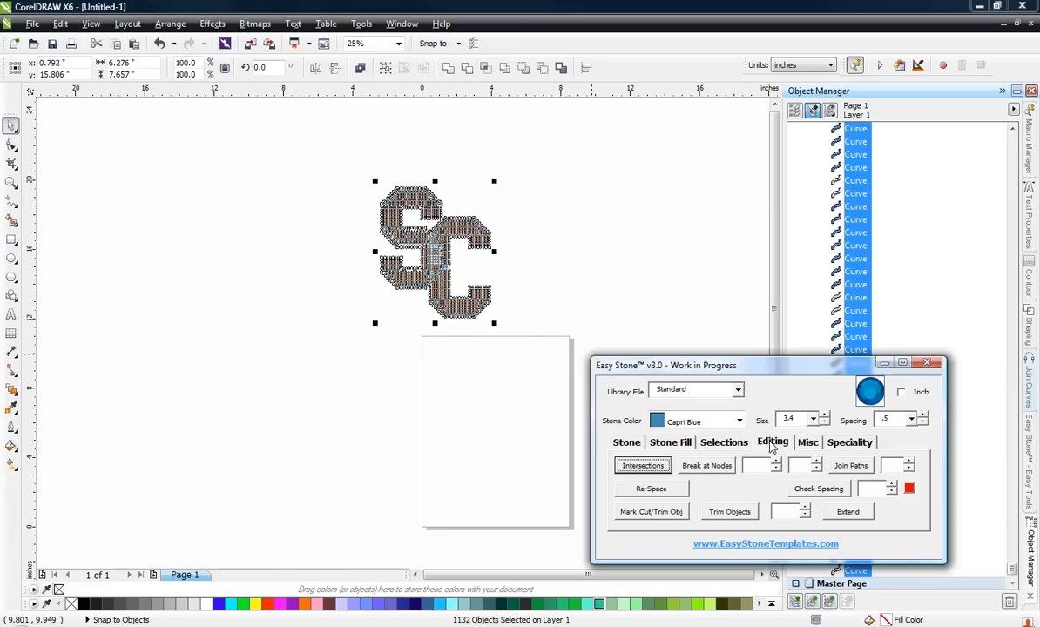
click(832, 492)
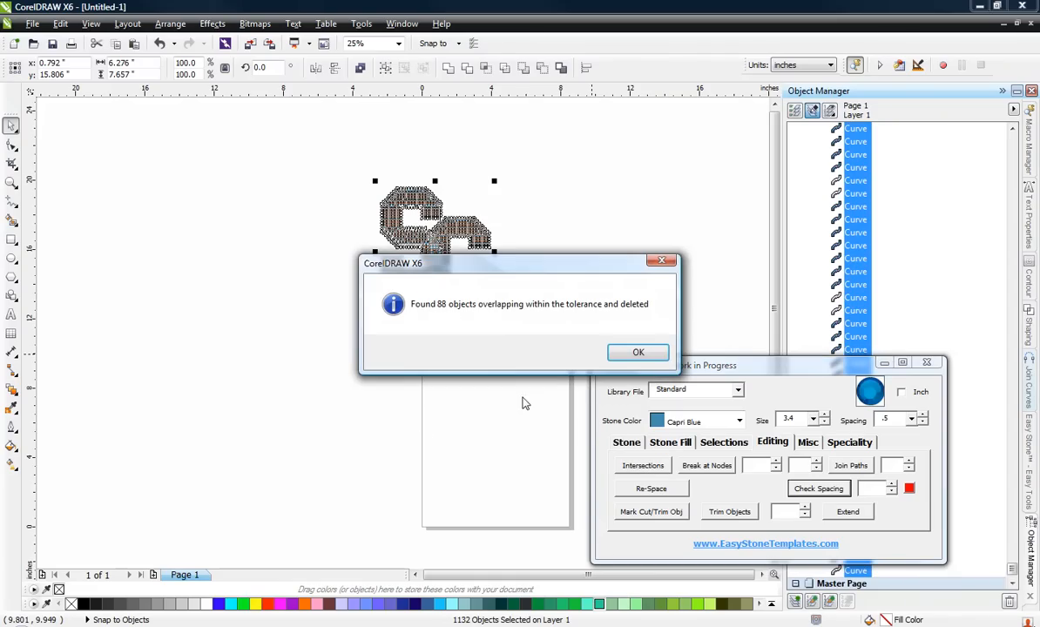
click(637, 352)
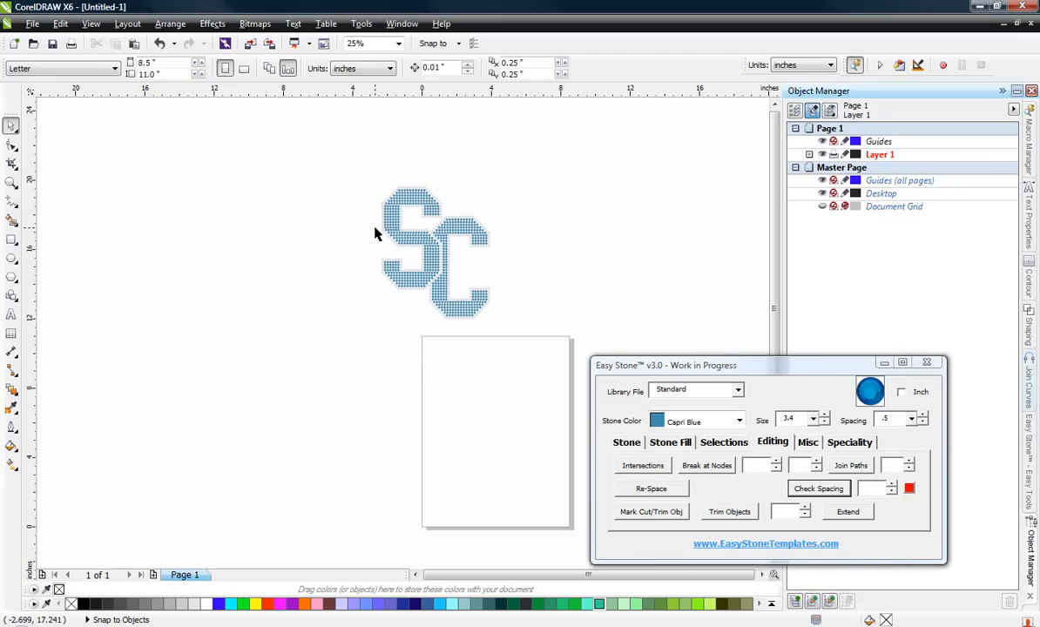
- Examine the cleaned seam between the S and C for uneven gaps and leftover overlapping stones
scroll(433, 239, up, 5)
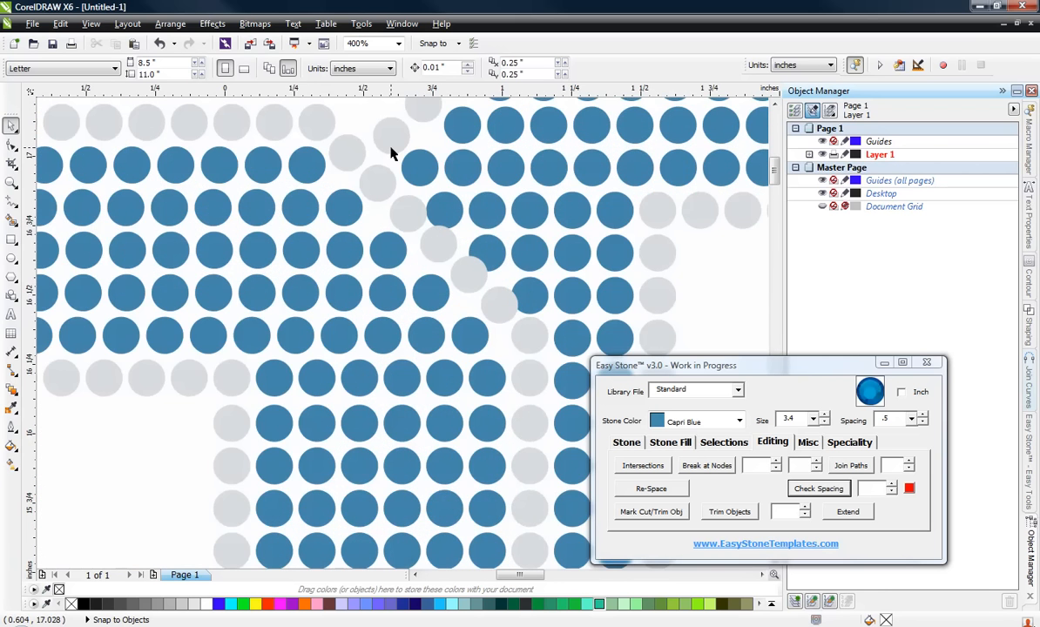
scroll(514, 308, down, 3)
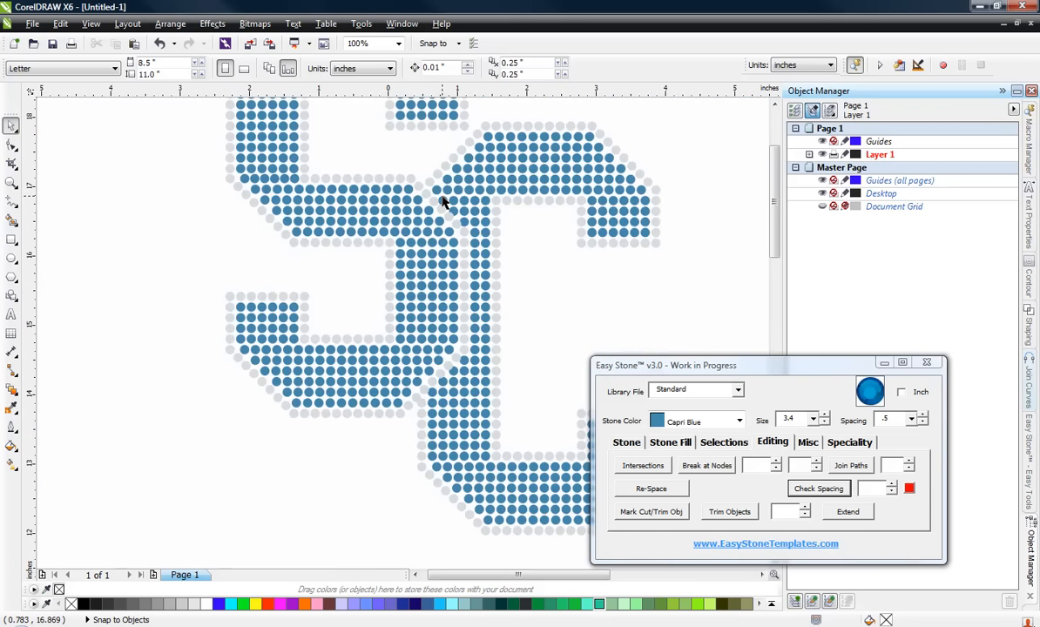
scroll(464, 353, up, 1)
scroll(452, 373, up, 1)
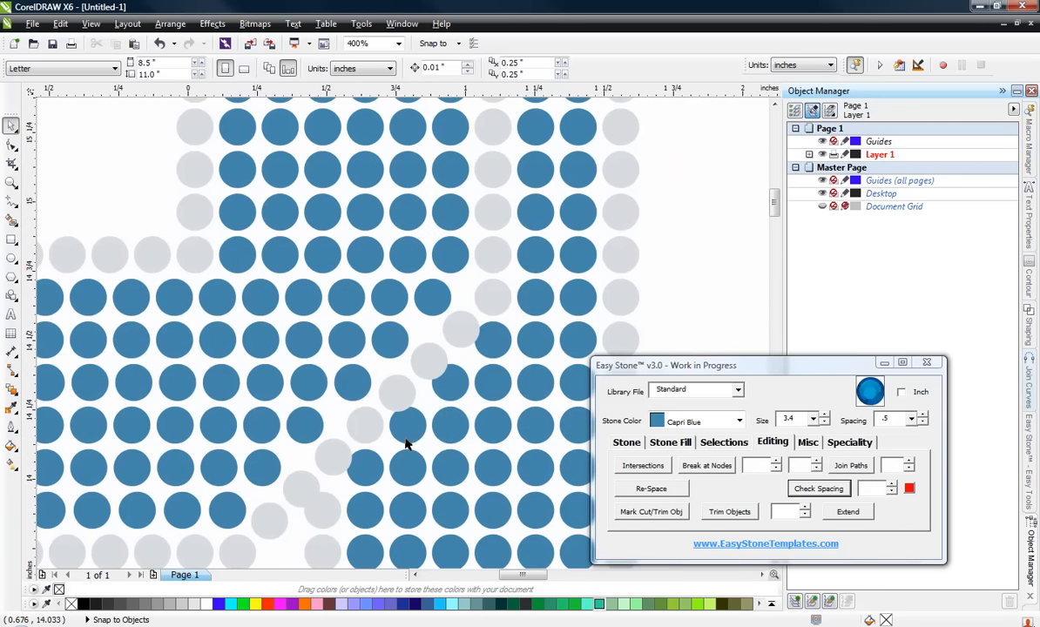
scroll(488, 348, down, 2)
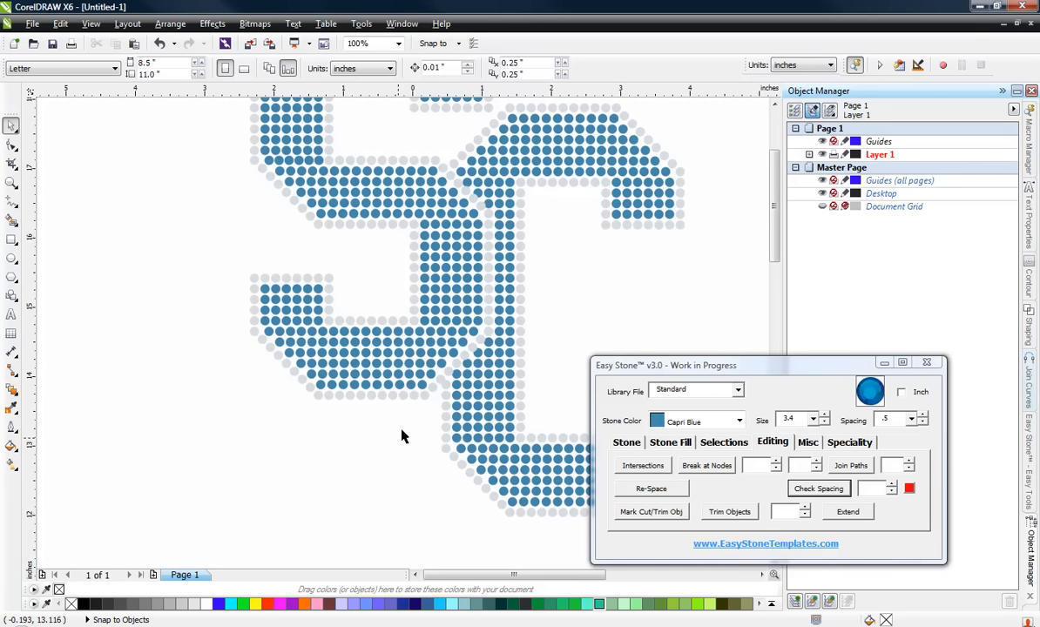
scroll(475, 318, up, 2)
scroll(418, 391, down, 1)
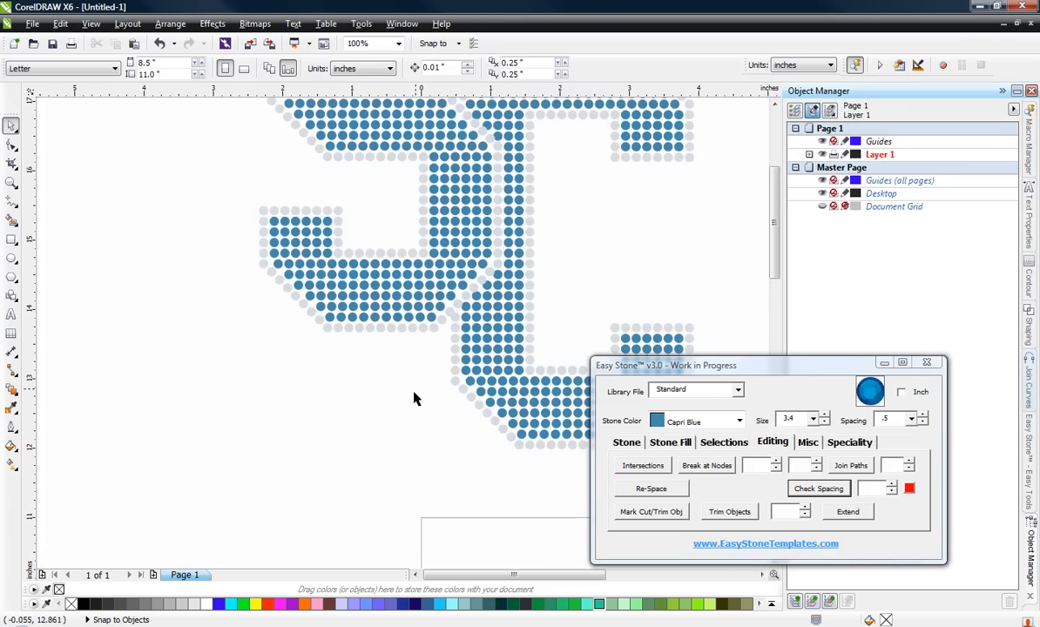
- Show Easy Stone's Speciality tools, including decal cut line creation, with the whole SC stone design in view
scroll(383, 401, down, 1)
scroll(383, 397, down, 1)
scroll(386, 397, up, 1)
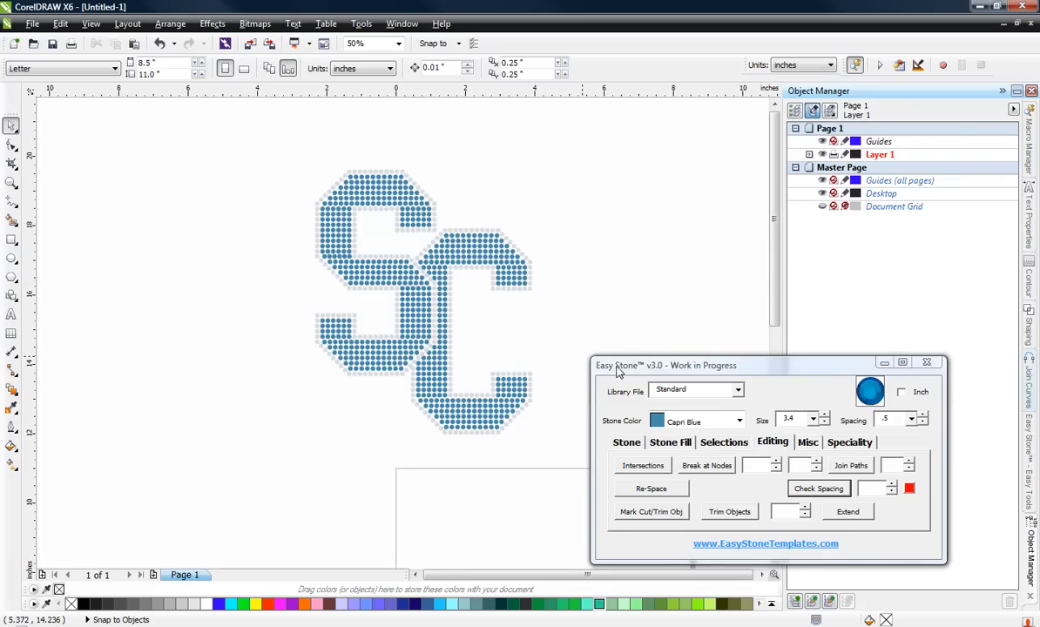
mouse_move(663, 373)
mouse_down()
mouse_move(674, 357)
mouse_move(674, 368)
mouse_up()
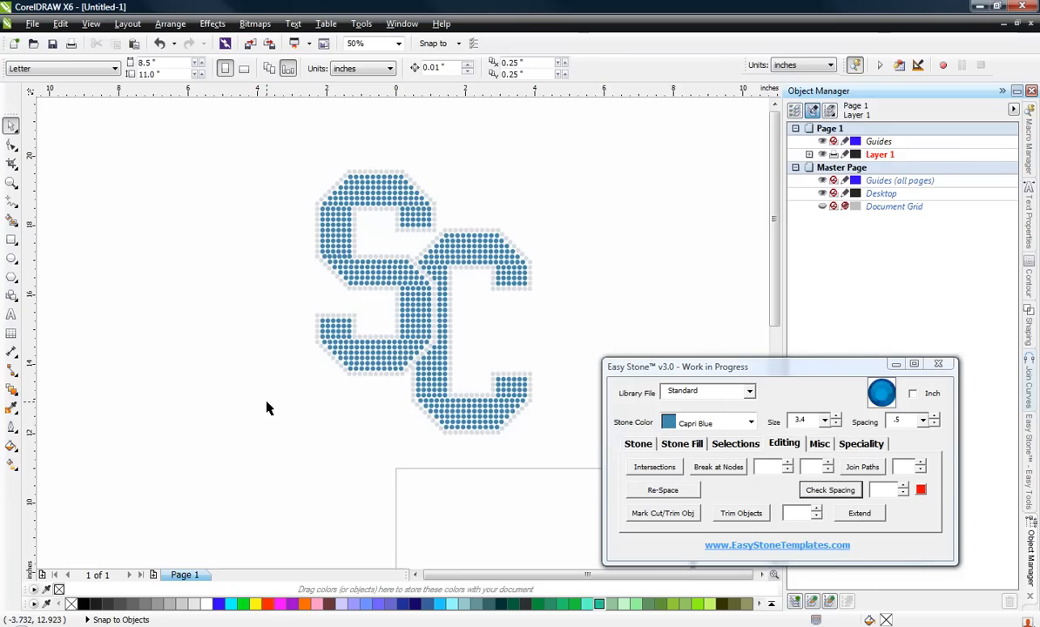
click(858, 446)
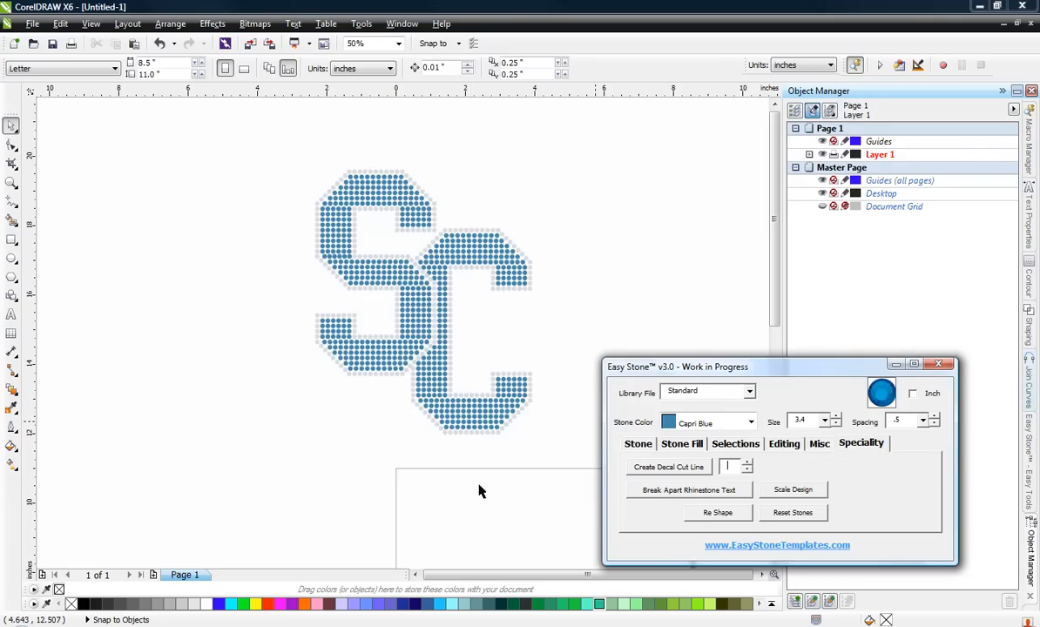
click(221, 427)
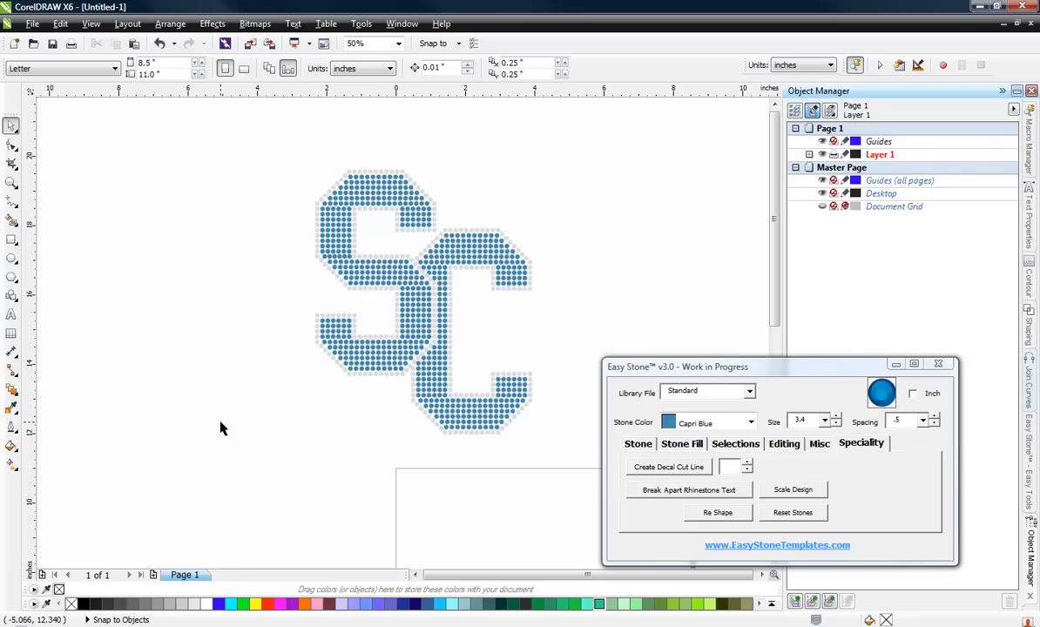
- Add artistic text reading "SC" in the blank area beside the stone design
click(9, 315)
click(105, 293)
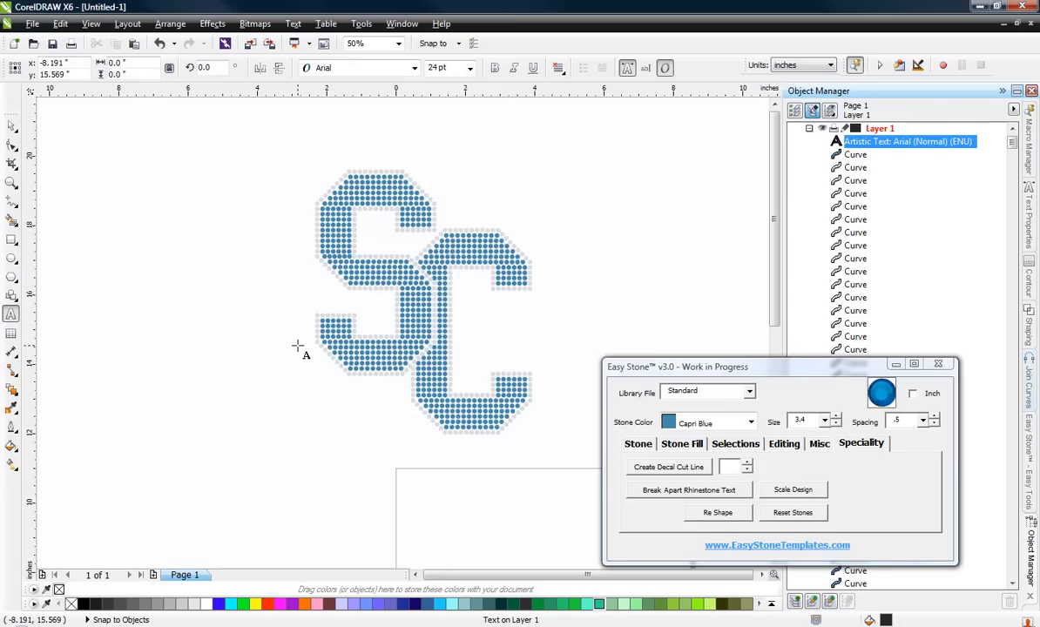
text(SC)
key(Escape)
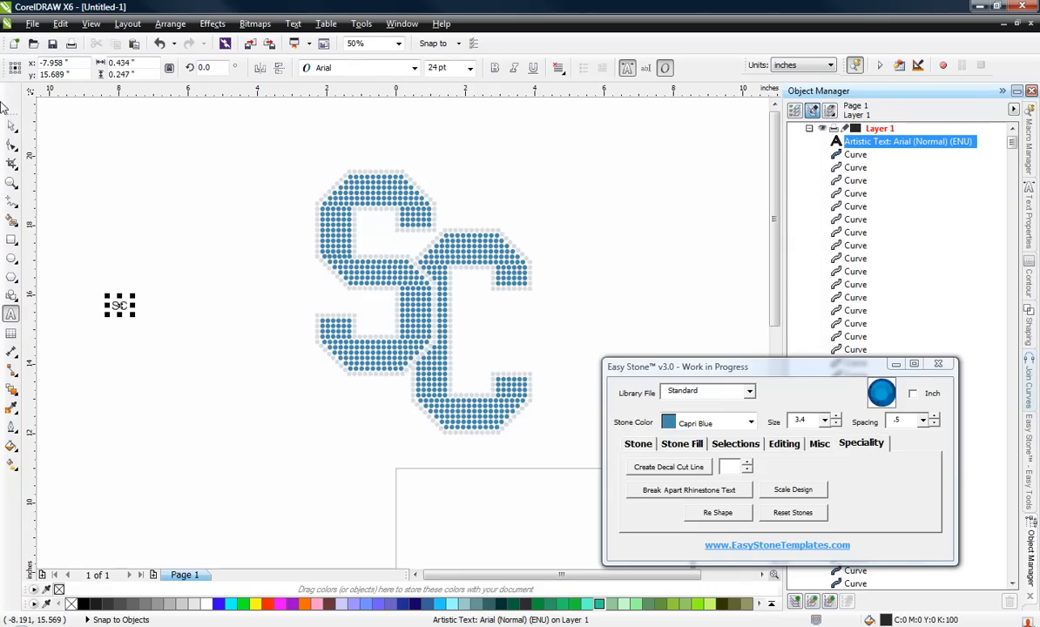
- Set the SC text's font to EST - EL Tacos and enlarge it to about 4.4 by 3.6 inches
click(11, 125)
click(403, 72)
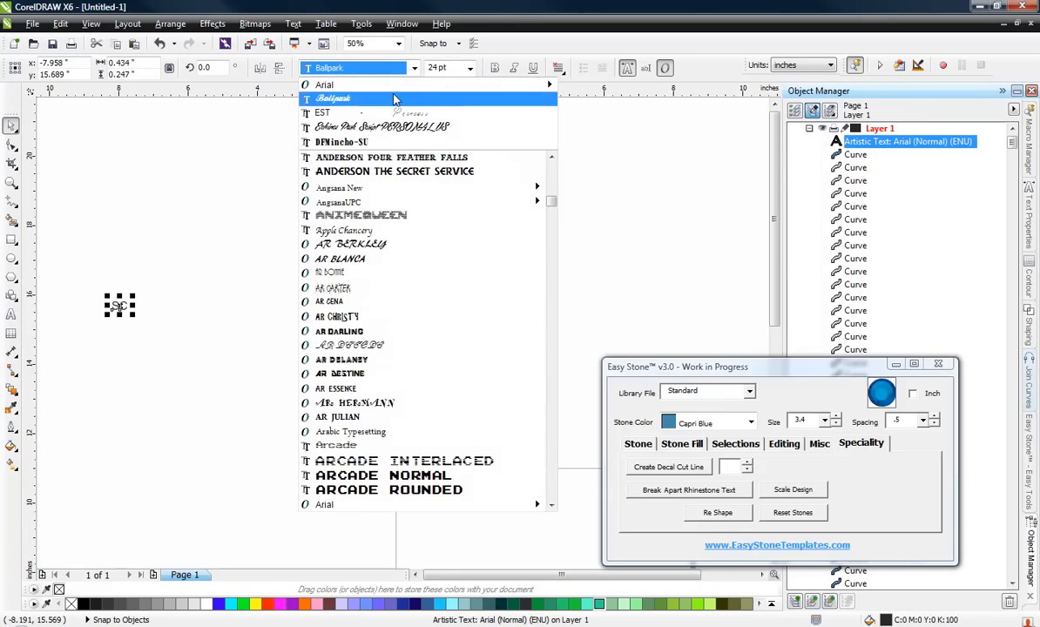
scroll(418, 383, down, 10)
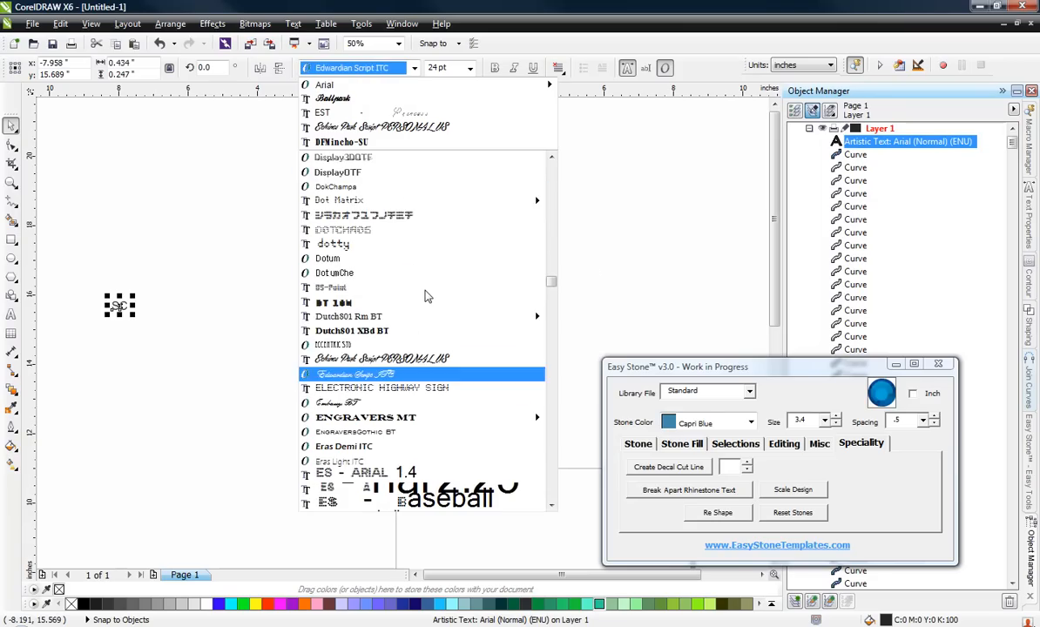
scroll(432, 332, down, 1)
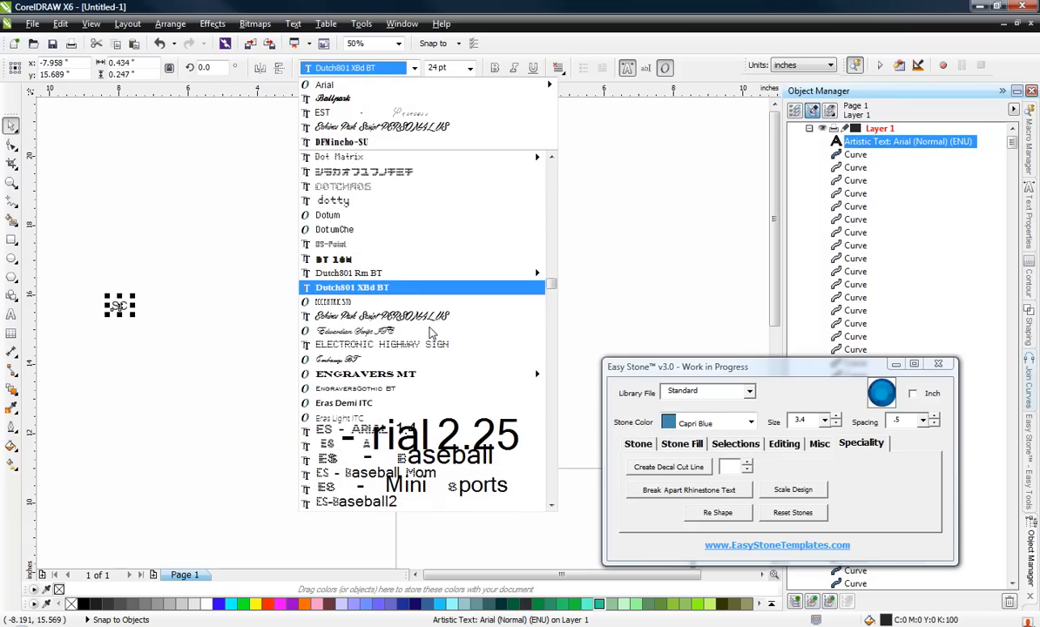
scroll(426, 357, down, 6)
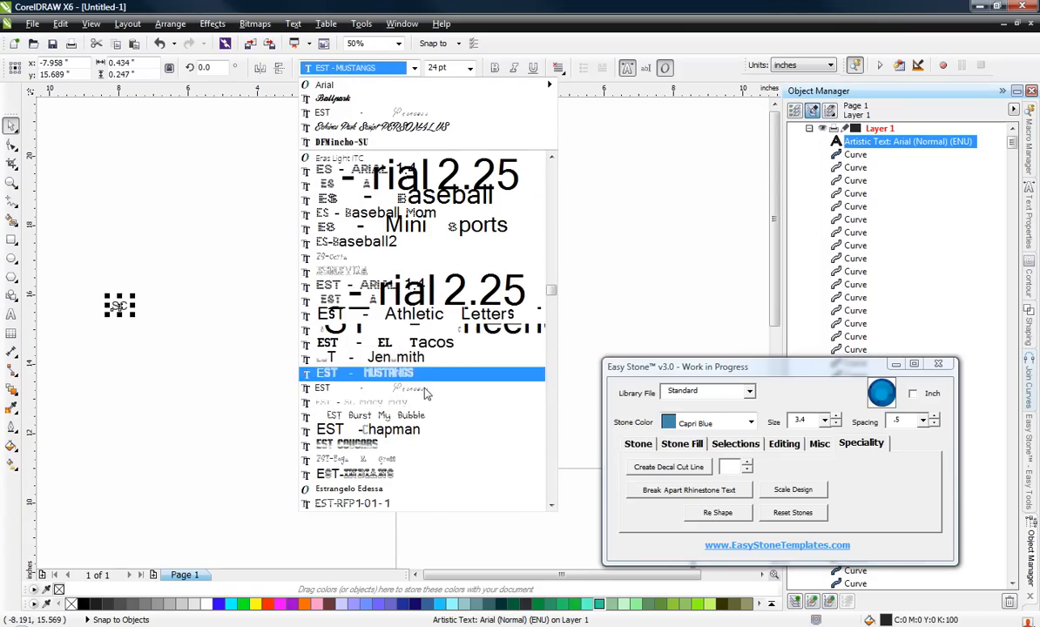
click(425, 342)
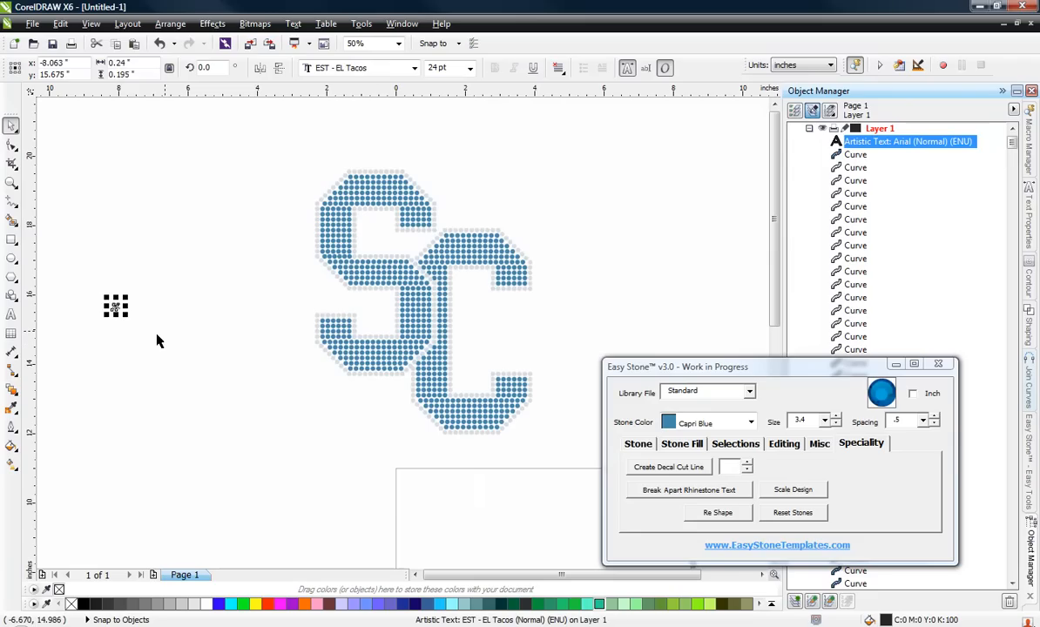
drag(128, 317, 270, 458)
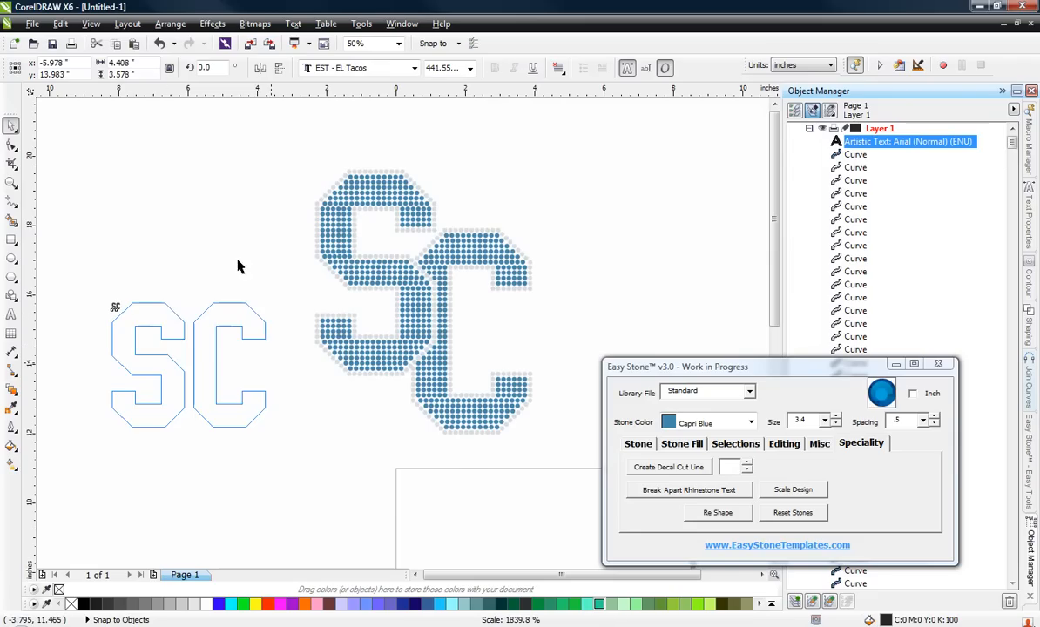
- Break the SC text apart into separate letters and move the S up and slightly away from the C
click(171, 24)
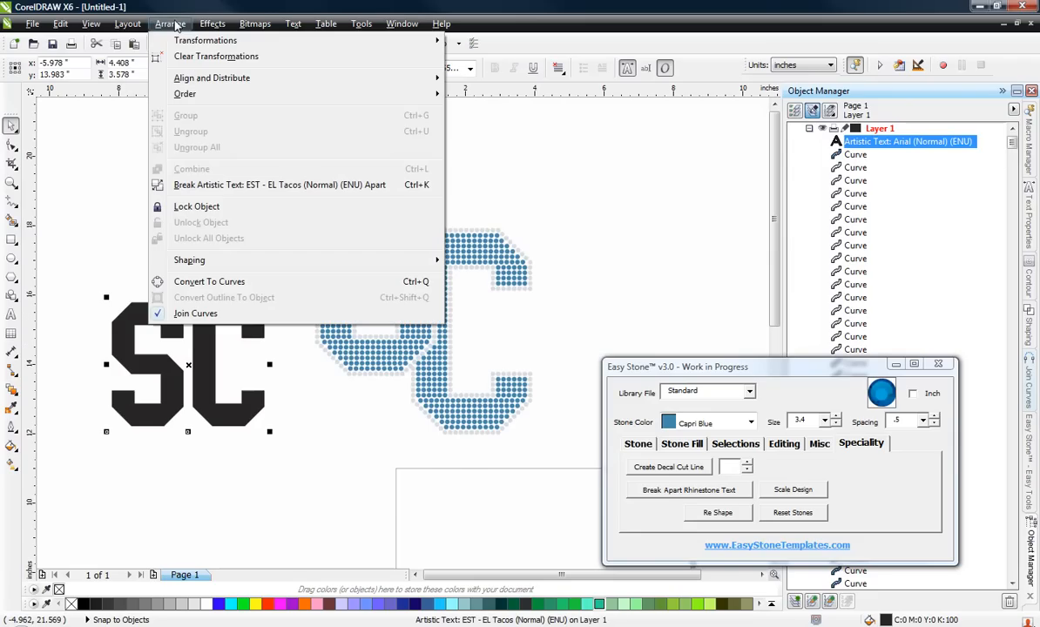
click(234, 193)
drag(157, 307, 148, 217)
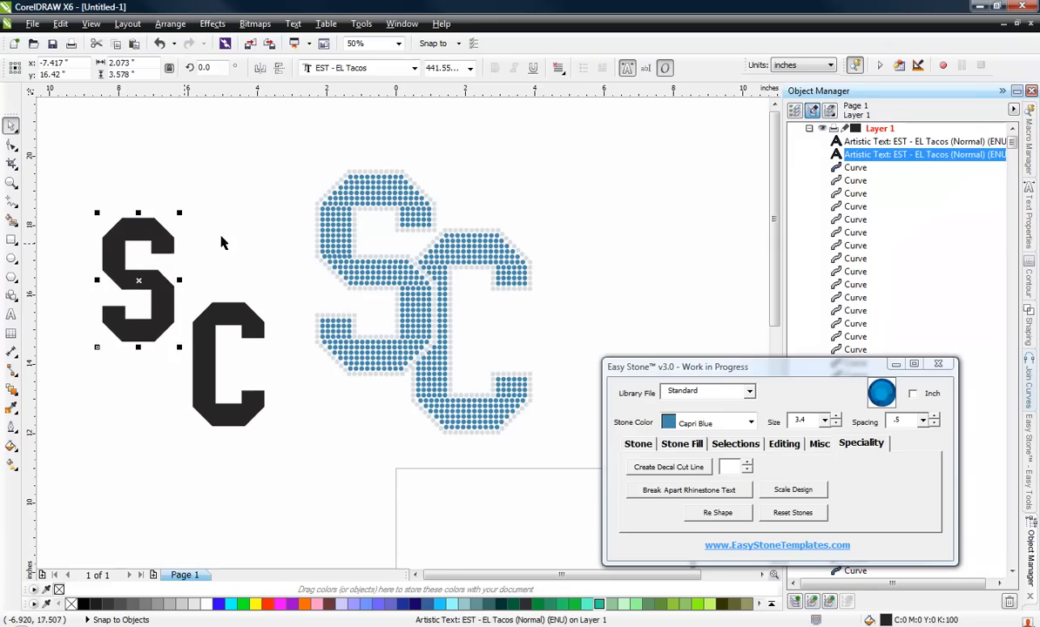
click(227, 224)
- Convert both black letters, the S and the C, to curves
click(216, 305)
shift+click(140, 278)
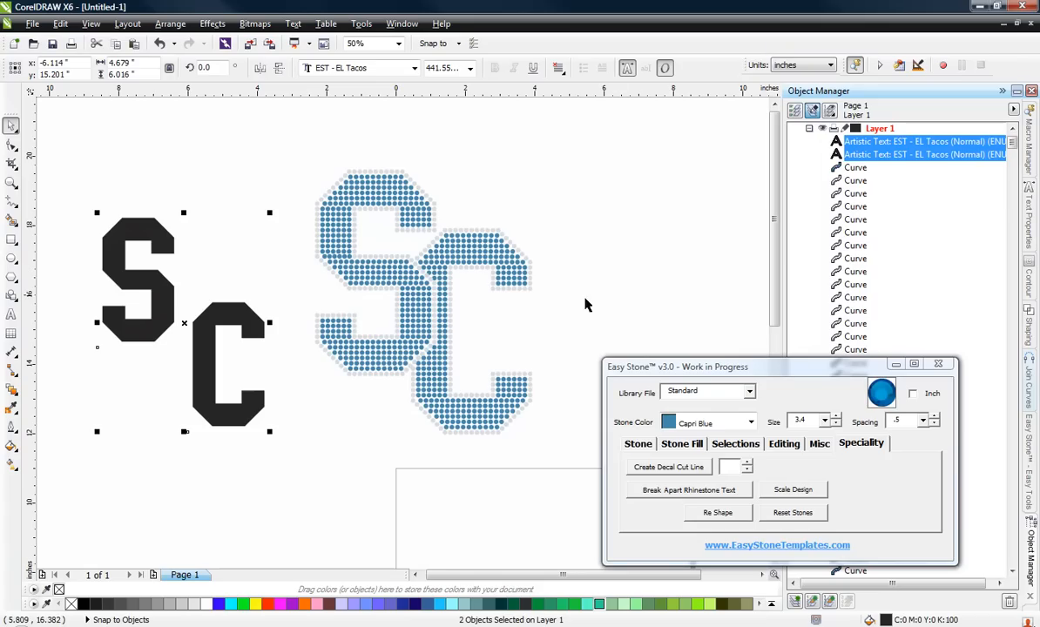
key(ctrl+q)
key(Escape)
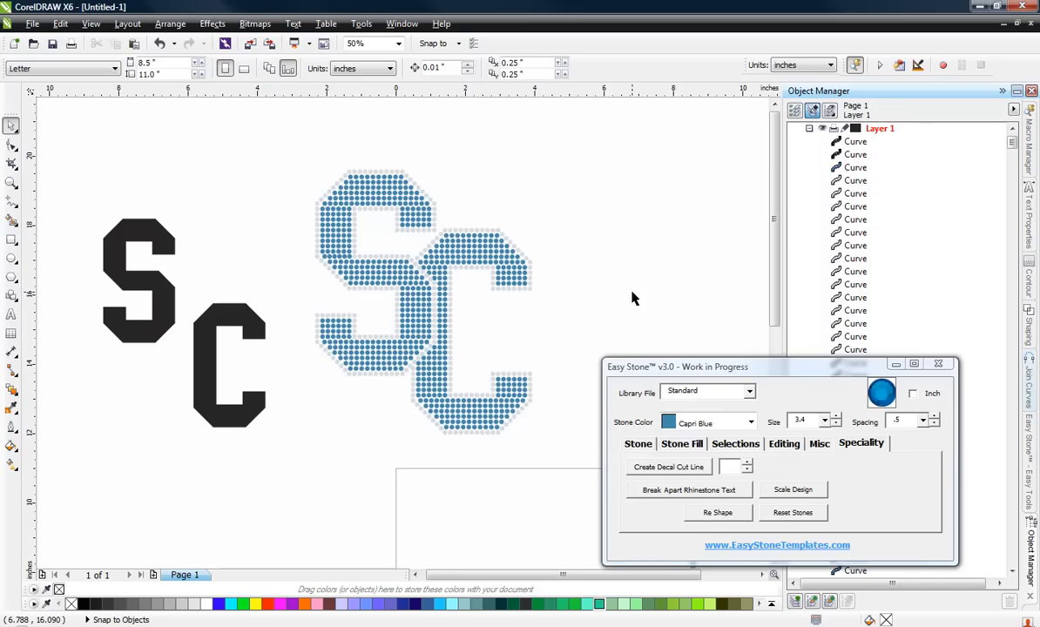
- Move the black S over the stone S and snap its left edge to the outer edge of the grey left-side stones
click(155, 274)
drag(155, 274, 394, 225)
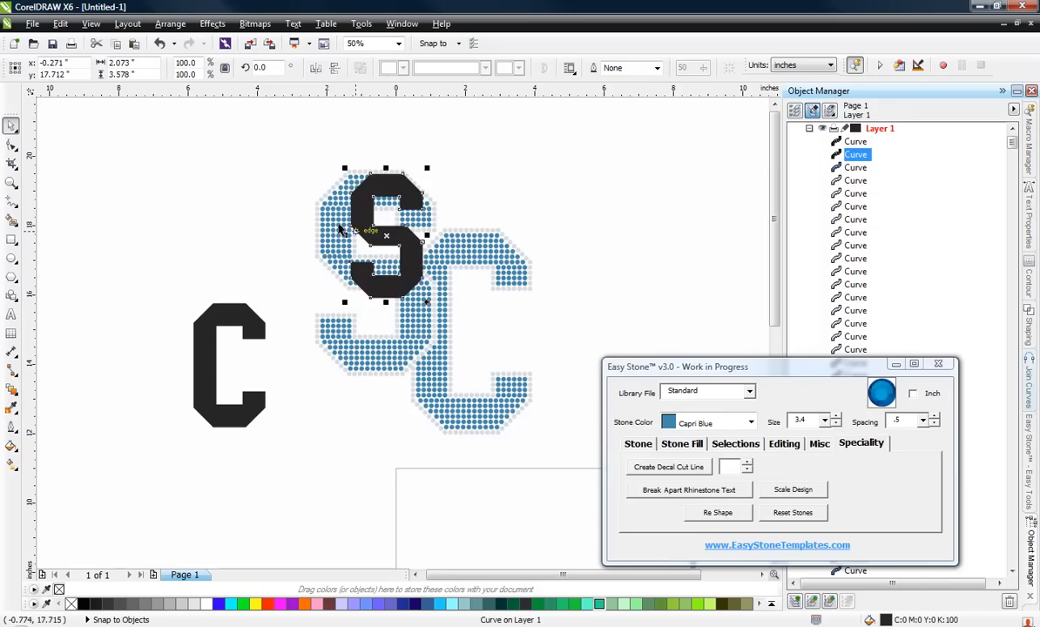
scroll(330, 248, up, 3)
drag(437, 393, 195, 311)
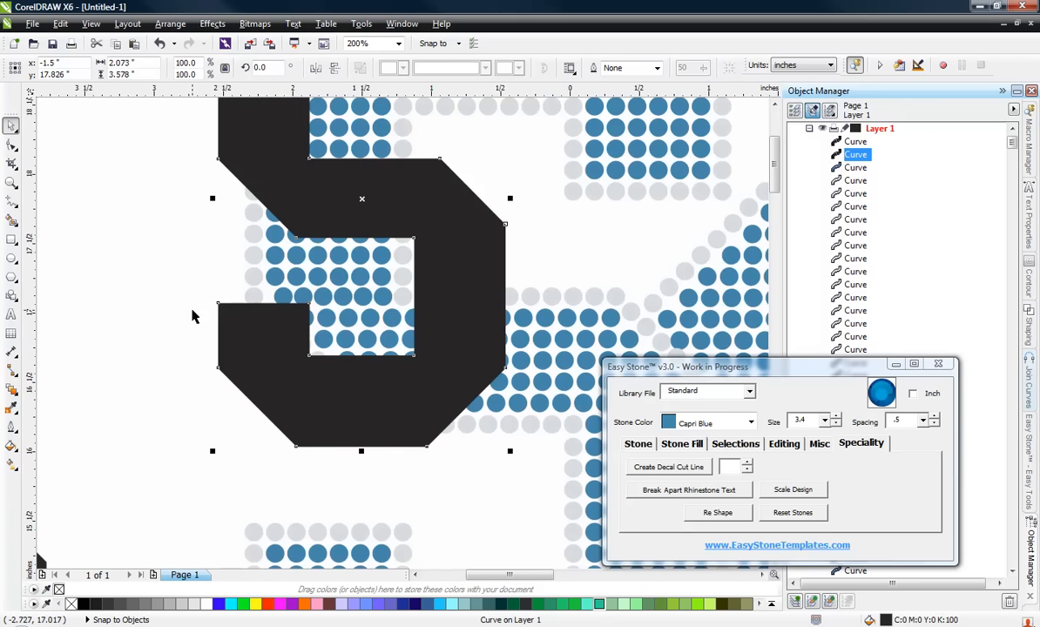
scroll(218, 352, up, 3)
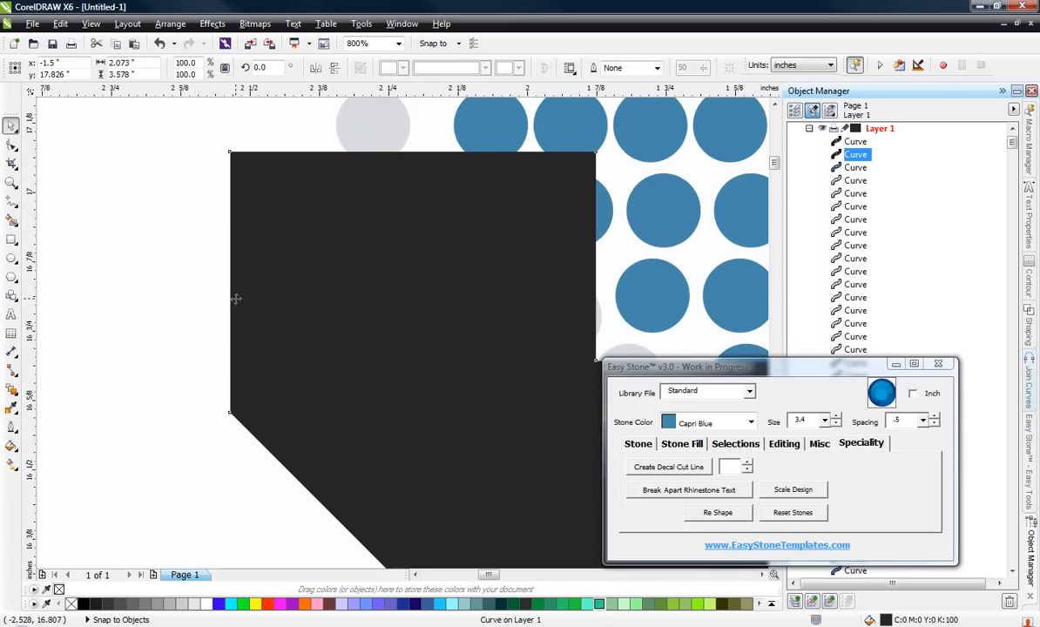
scroll(304, 322, down, 3)
scroll(299, 319, up, 3)
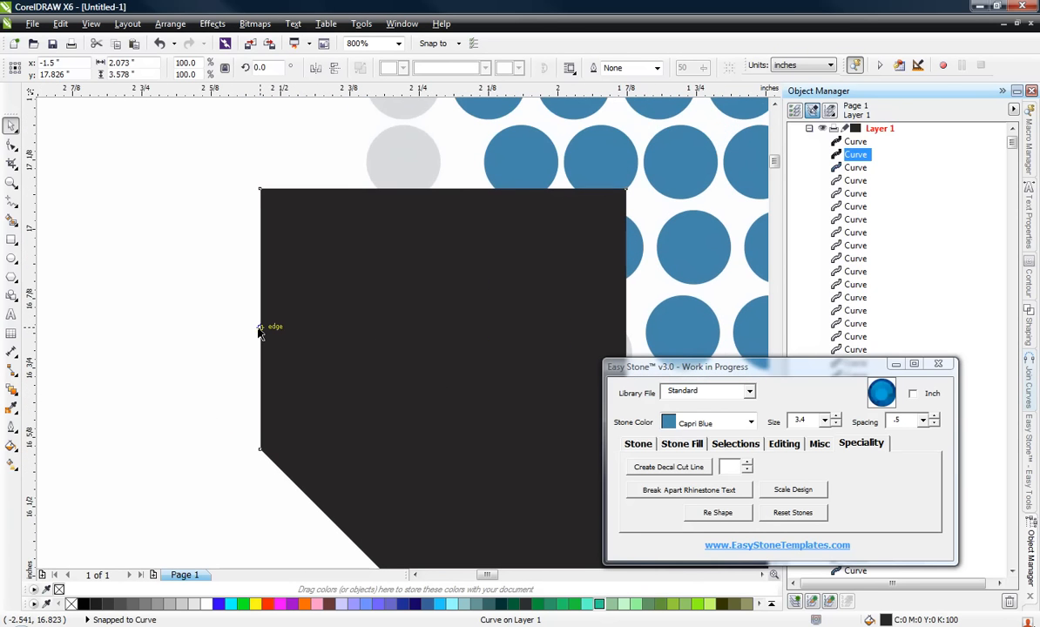
drag(259, 331, 368, 162)
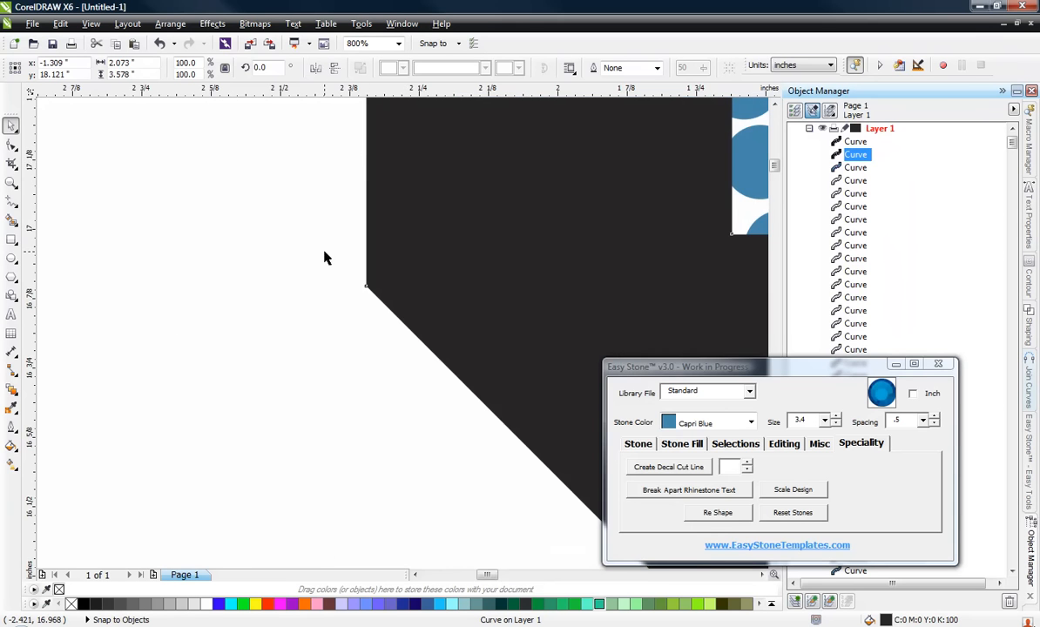
scroll(325, 262, down, 3)
scroll(325, 262, down, 2)
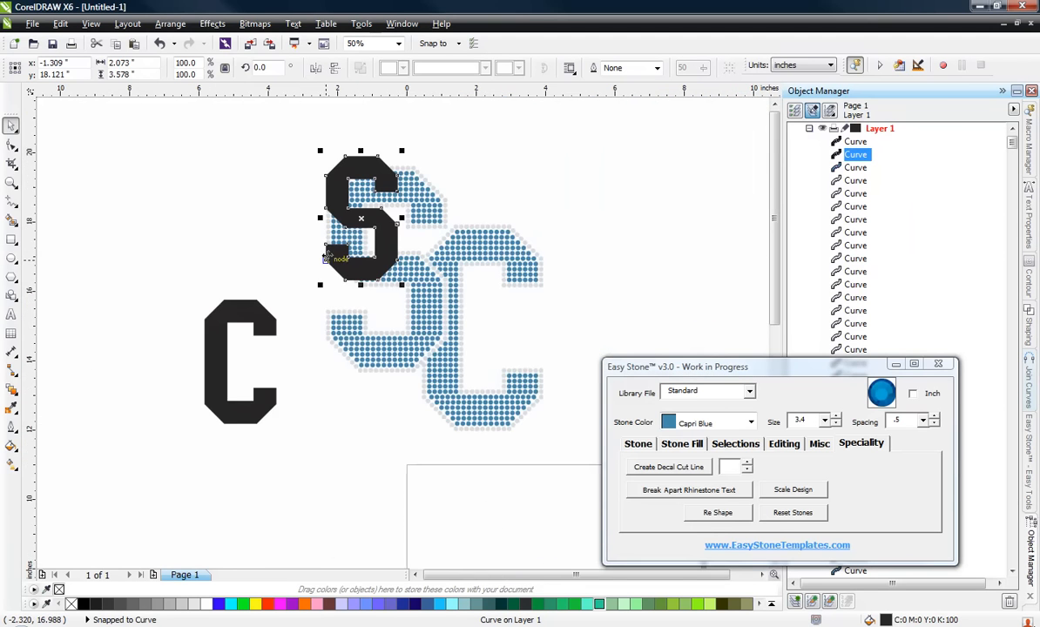
- Stretch the black S to the stone S's right and bottom grey stones, making it about 3.4 by 6.2 inches
scroll(414, 235, up, 2)
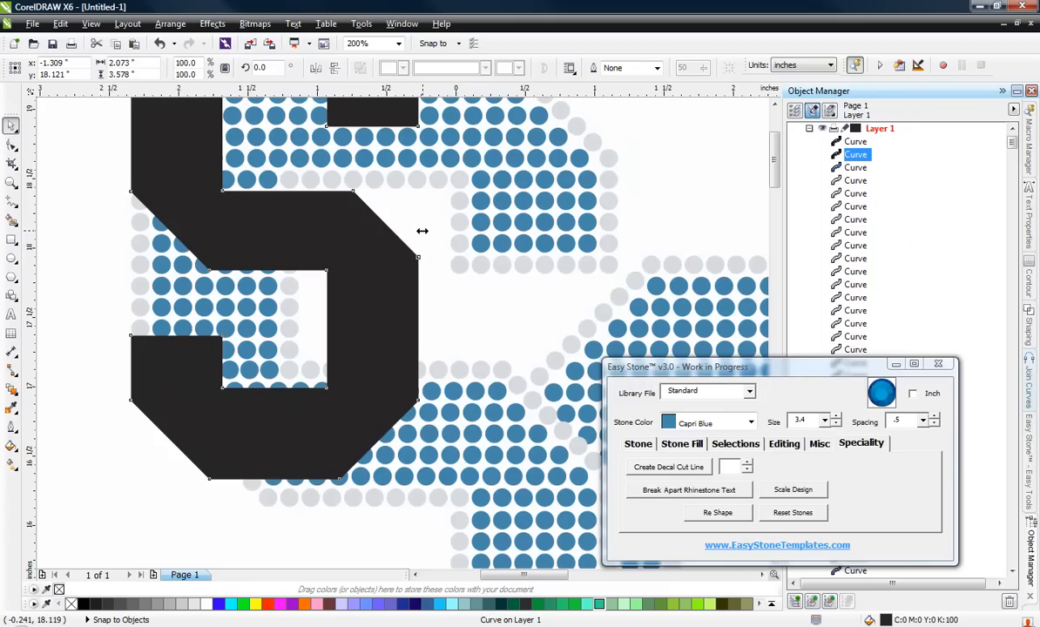
drag(422, 231, 609, 242)
scroll(413, 146, down, 2)
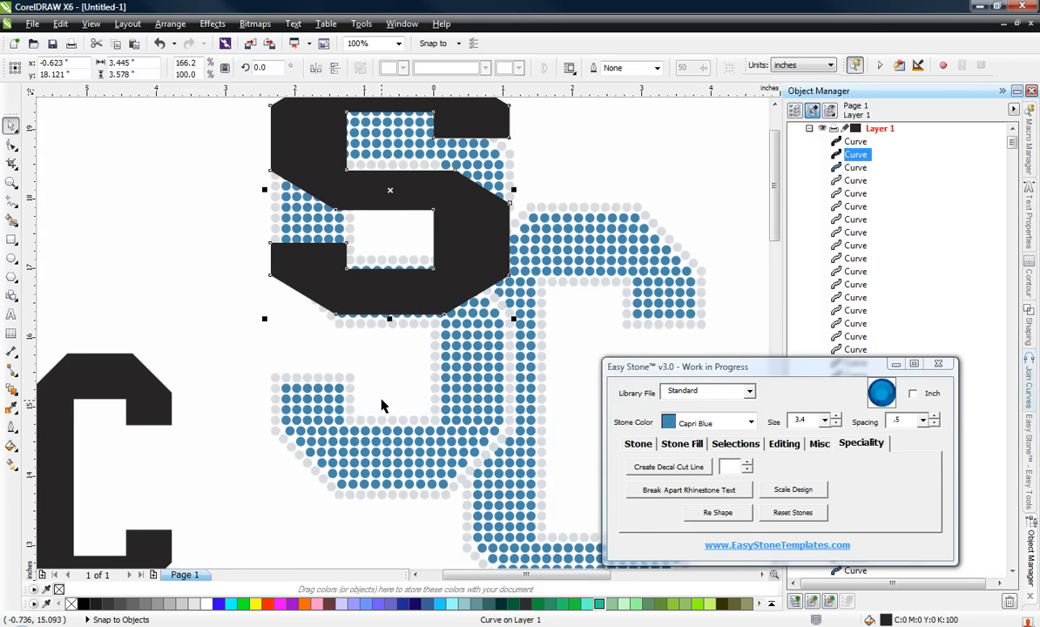
scroll(381, 405, up, 2)
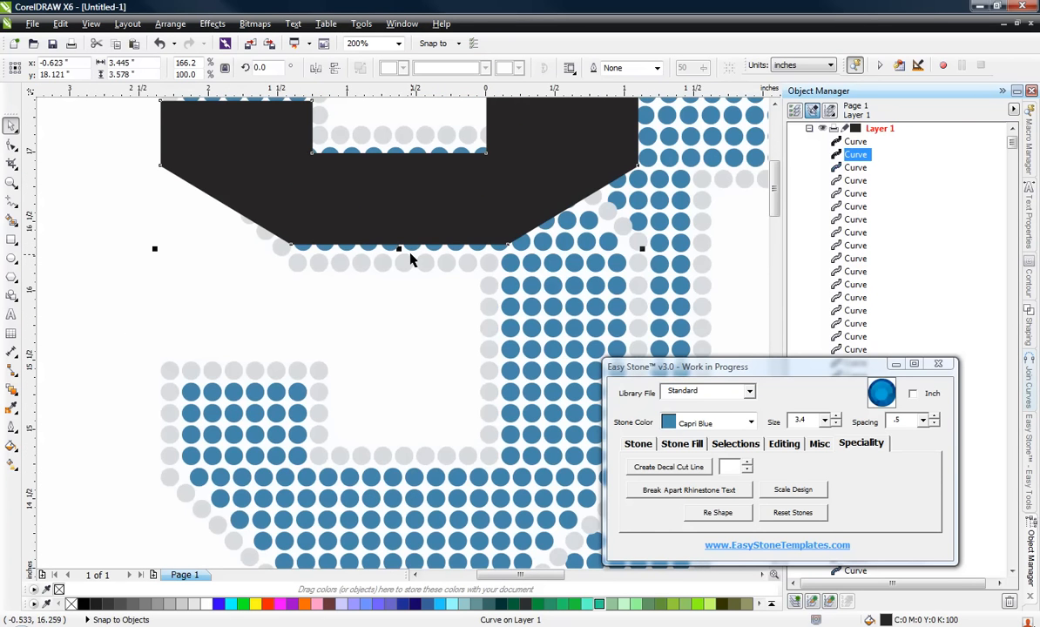
drag(400, 250, 403, 495)
scroll(146, 398, down, 4)
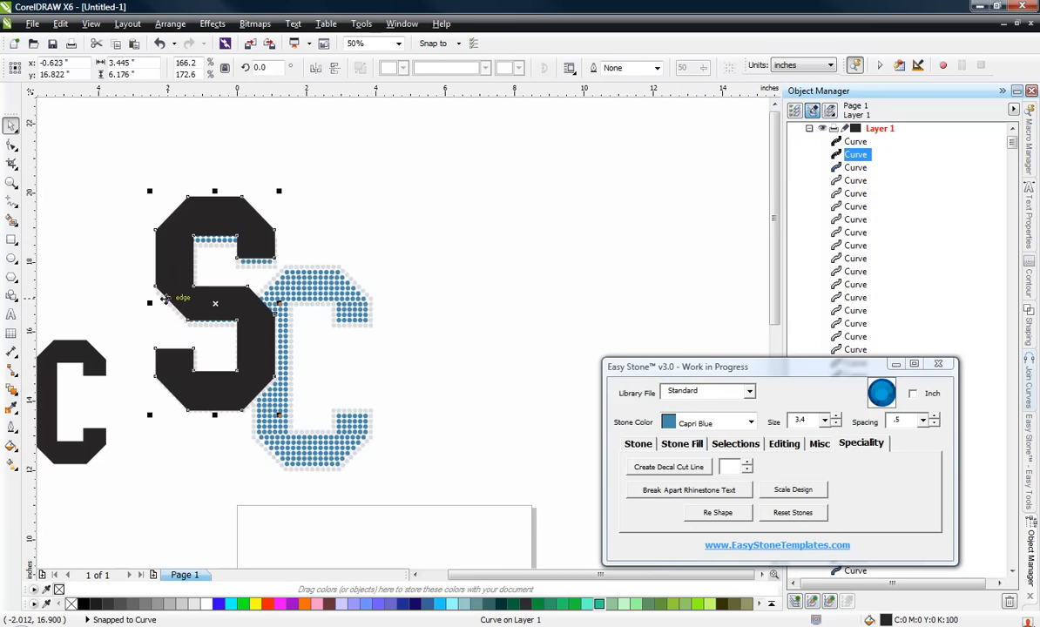
- Snap the black S's left side to the centres of the grey left-edge stones, for a width of about 3.38 inches
scroll(133, 314, up, 4)
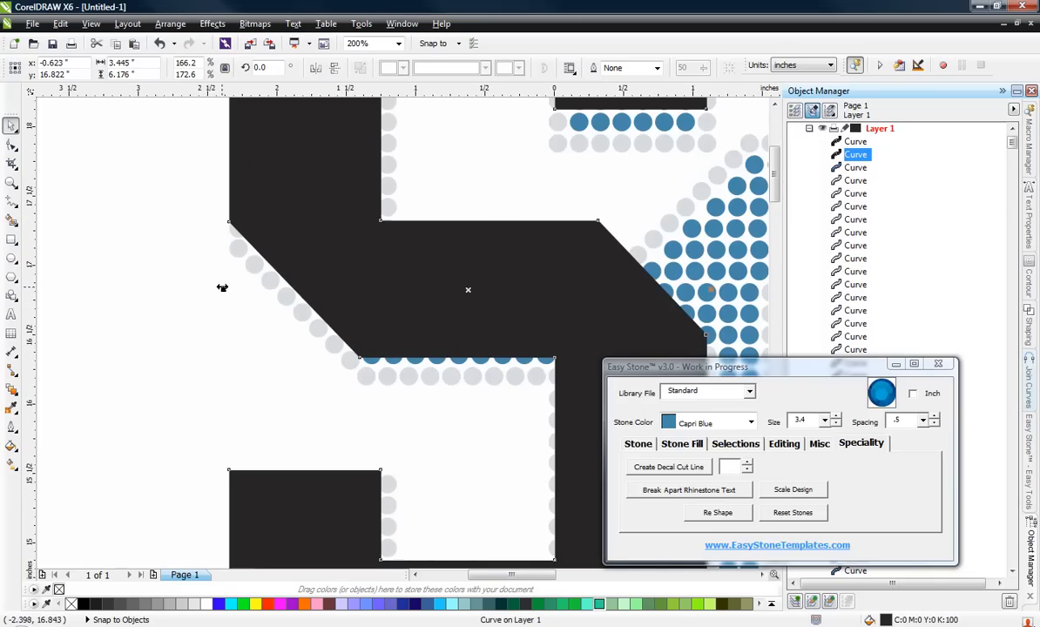
drag(222, 287, 303, 305)
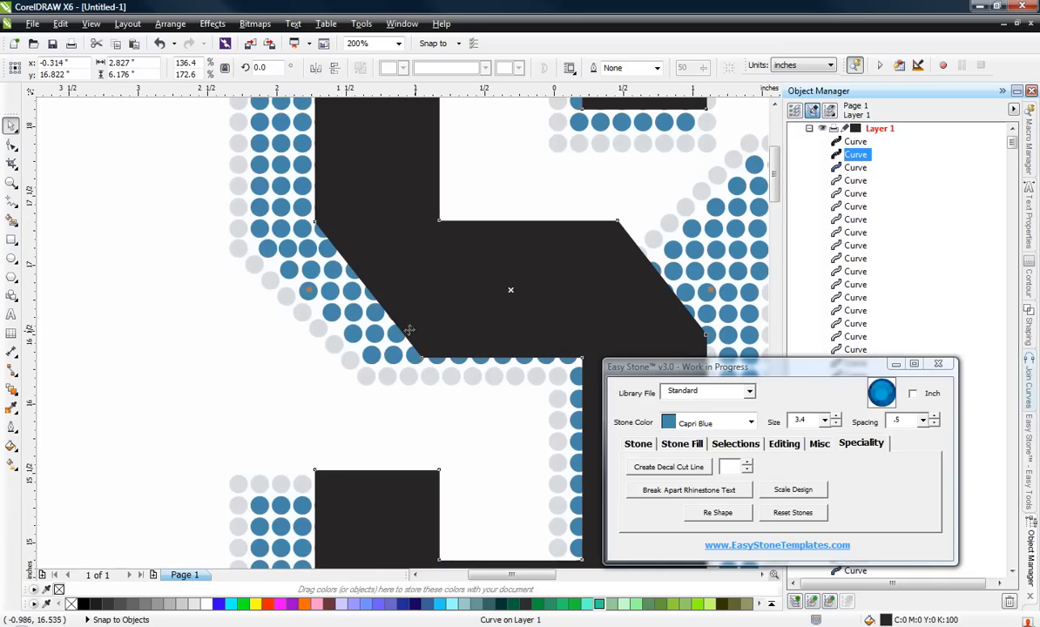
drag(309, 290, 233, 206)
scroll(234, 301, down, 1)
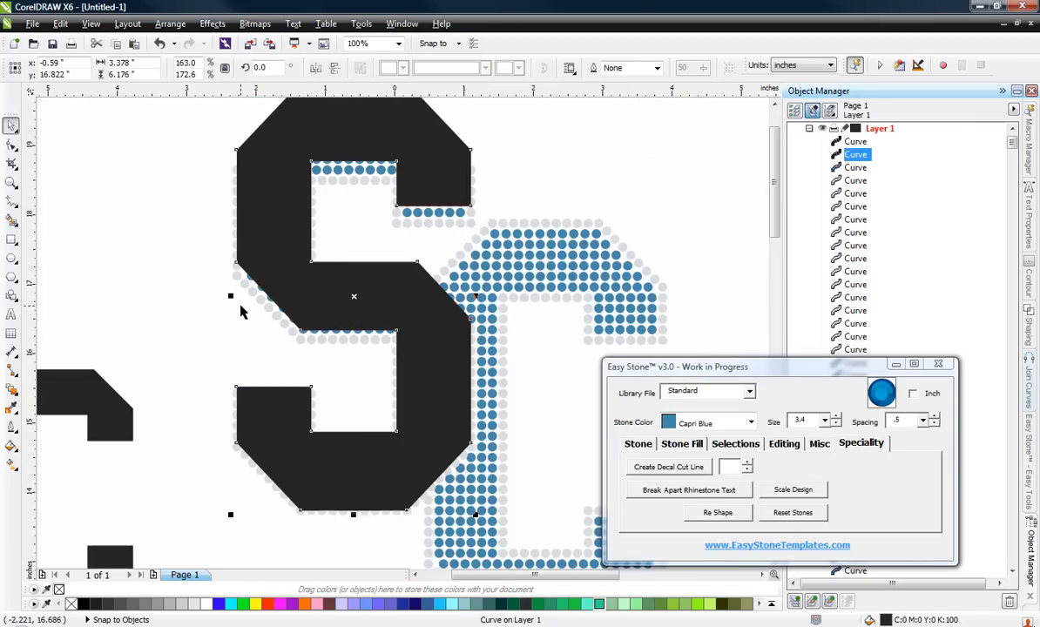
- Lower the black S's top side to the centres of the grey top stones, for a height of about 5.84 inches
scroll(242, 311, down, 1)
scroll(265, 181, up, 1)
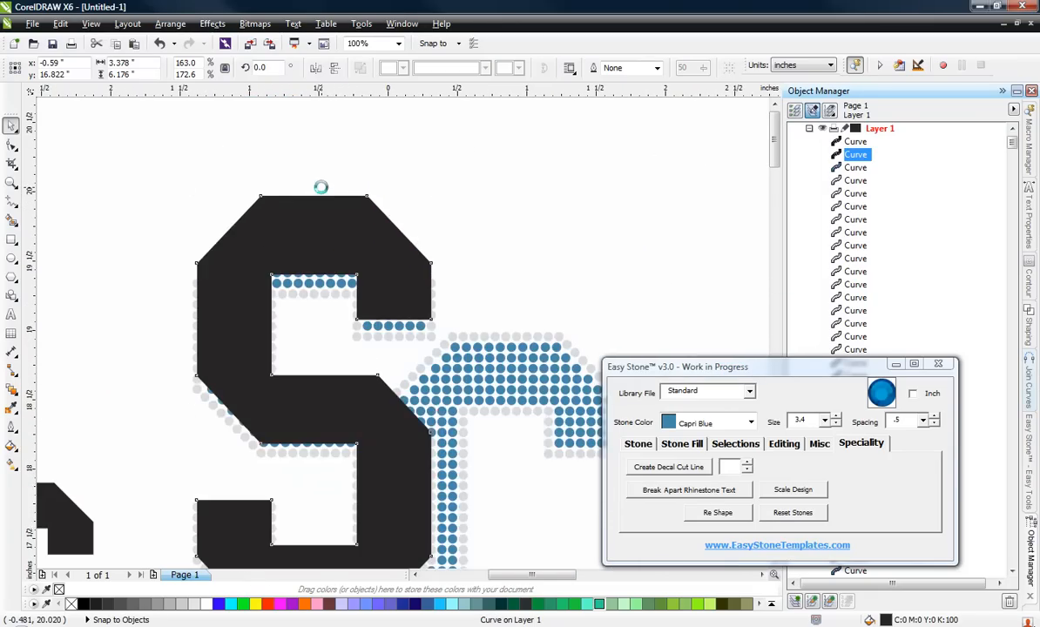
scroll(321, 186, up, 1)
drag(307, 199, 306, 336)
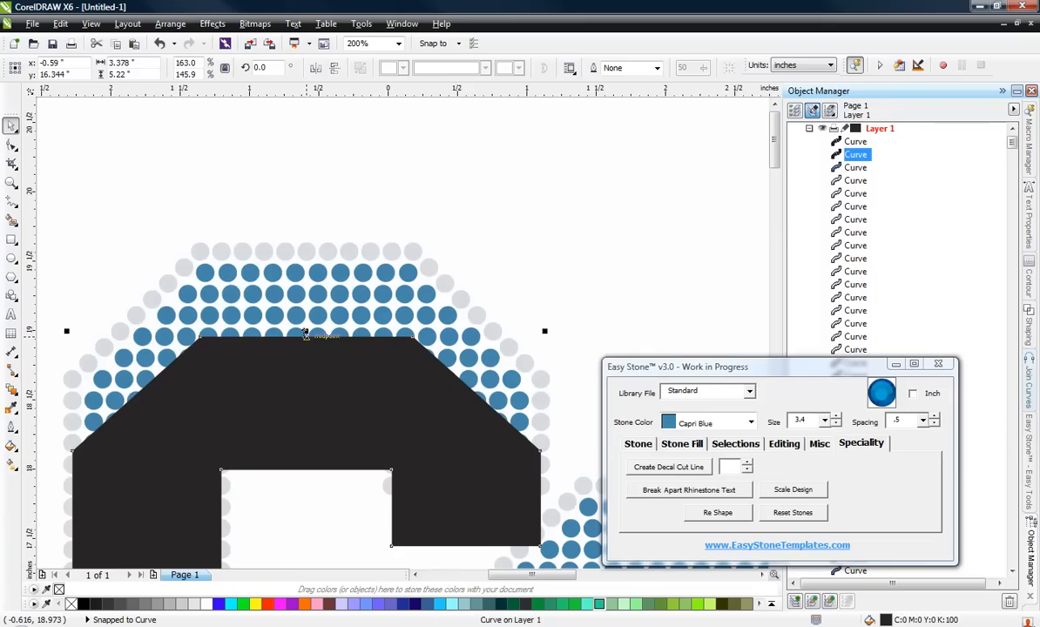
drag(306, 331, 309, 243)
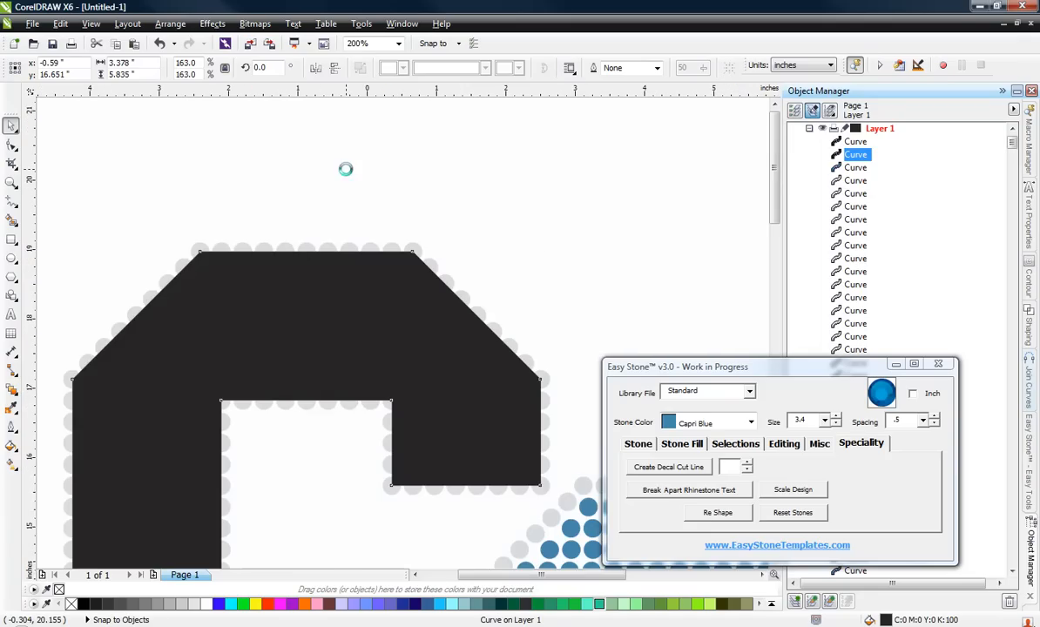
scroll(343, 167, down, 2)
scroll(348, 176, down, 1)
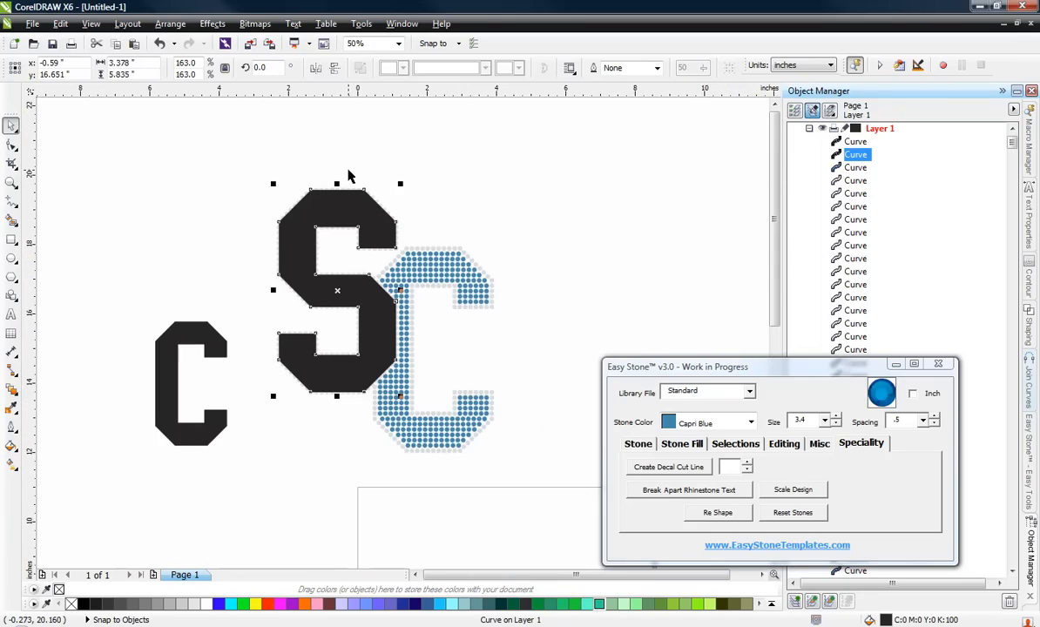
- Select the grey stone at the lower corner of the S's upper arm to check its centre against the black outline's corner
scroll(346, 168, up, 3)
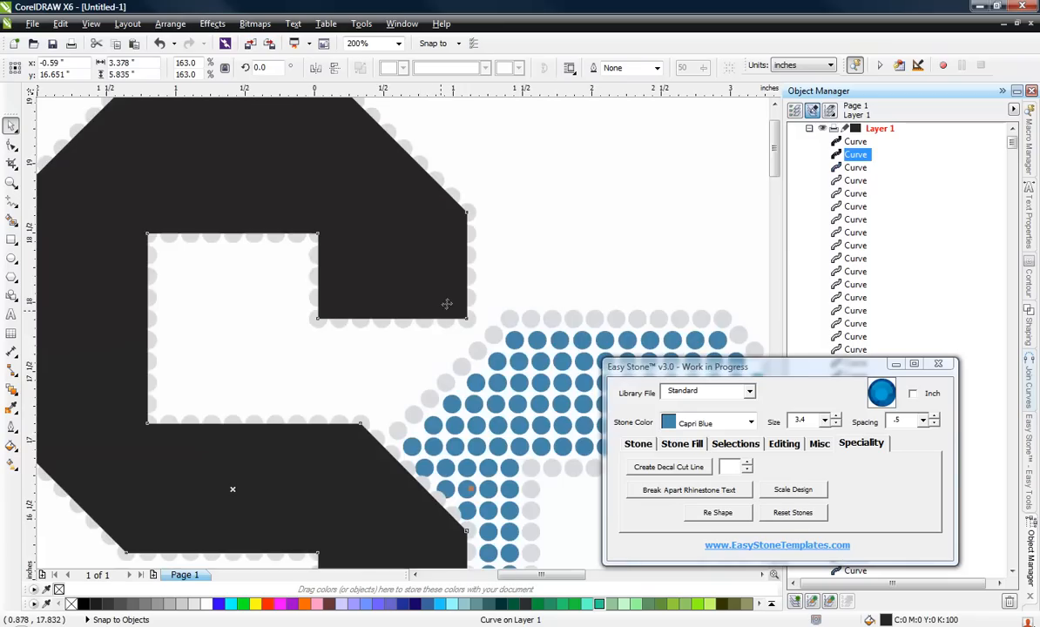
scroll(488, 377, up, 1)
click(493, 329)
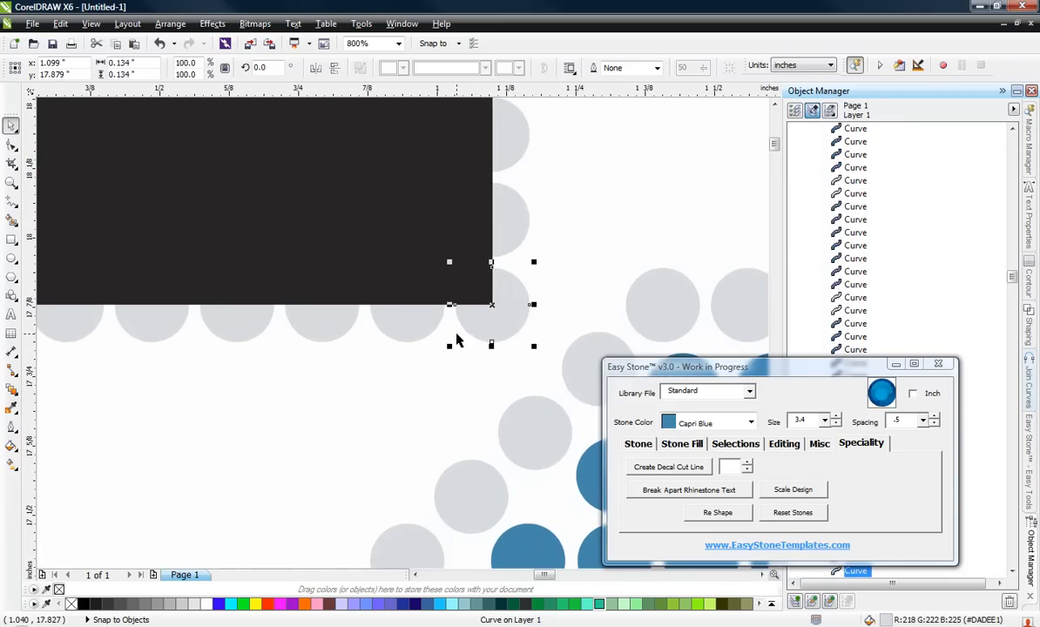
- Inspect the black S's corners and left edge against the grey stones' centres, including the full letter
click(450, 269)
scroll(501, 276, down, 2)
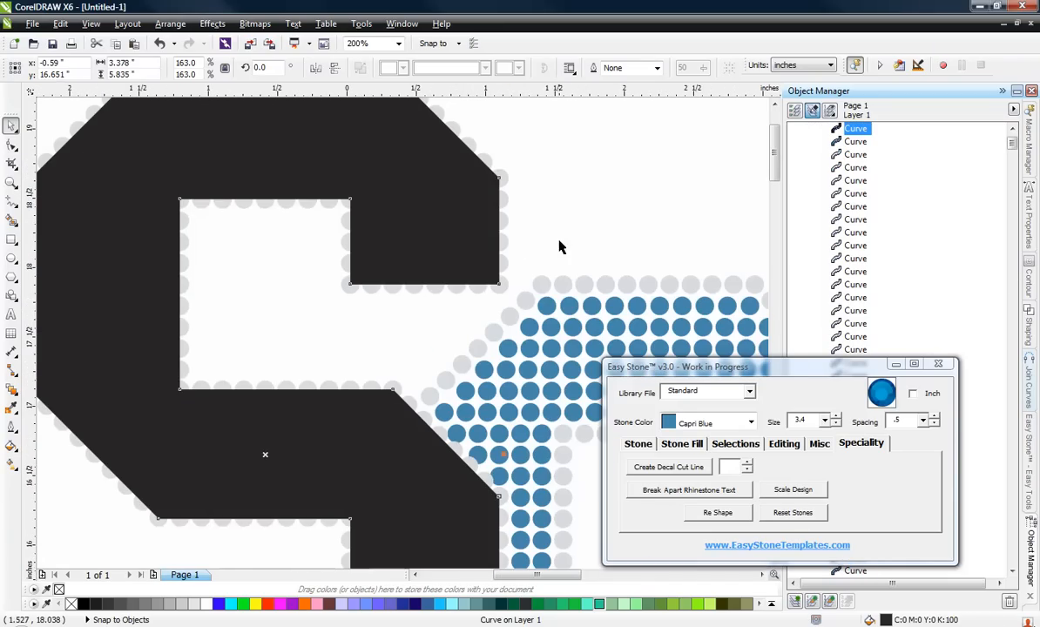
click(552, 201)
click(414, 202)
scroll(374, 252, down, 1)
scroll(223, 300, up, 2)
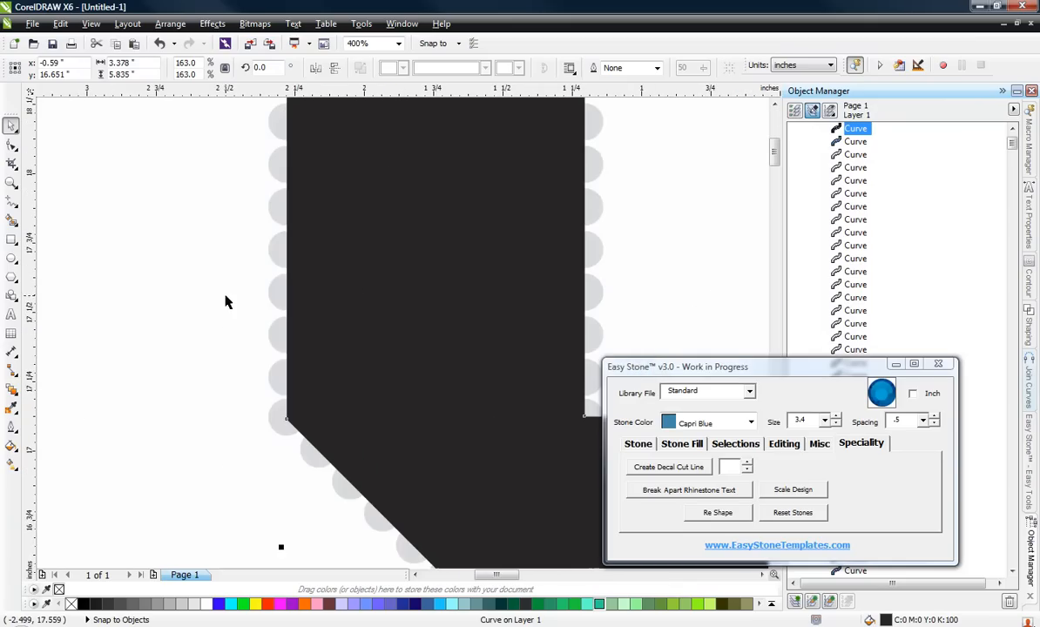
scroll(257, 238, down, 2)
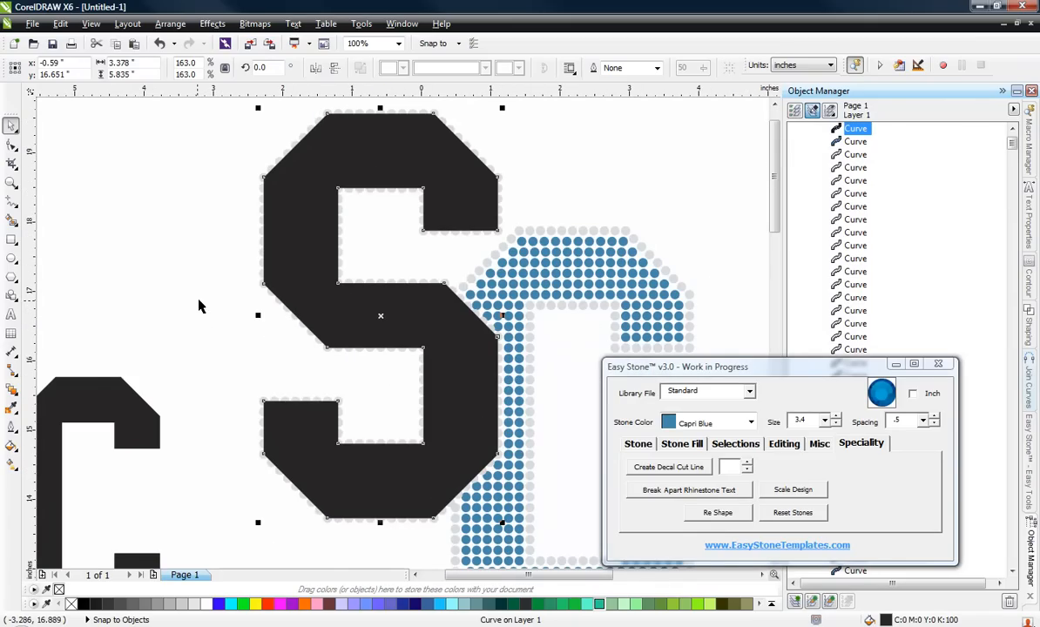
scroll(250, 238, down, 1)
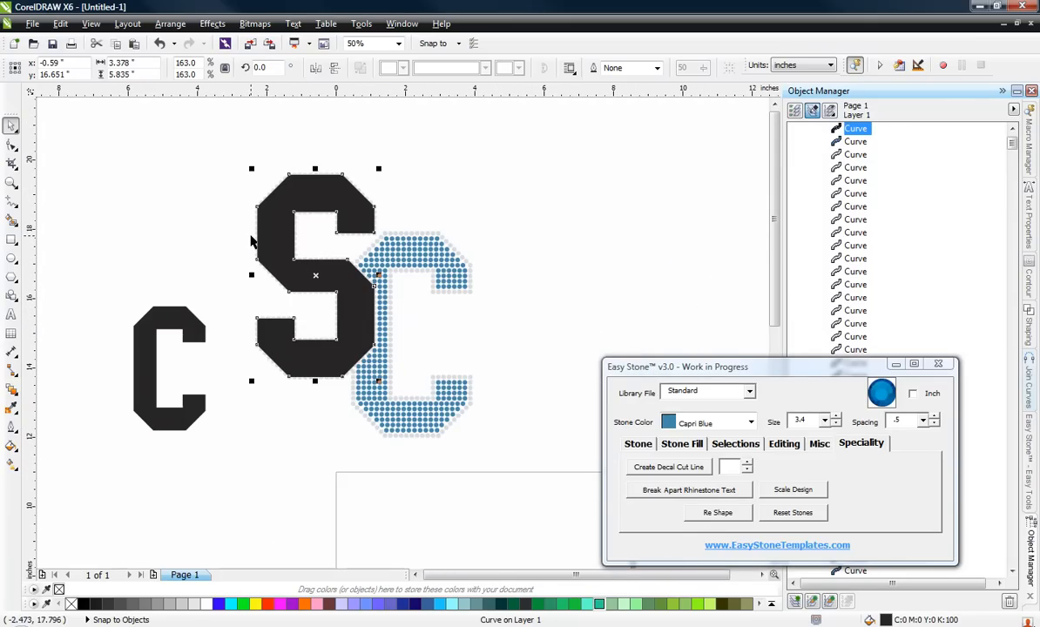
click(217, 249)
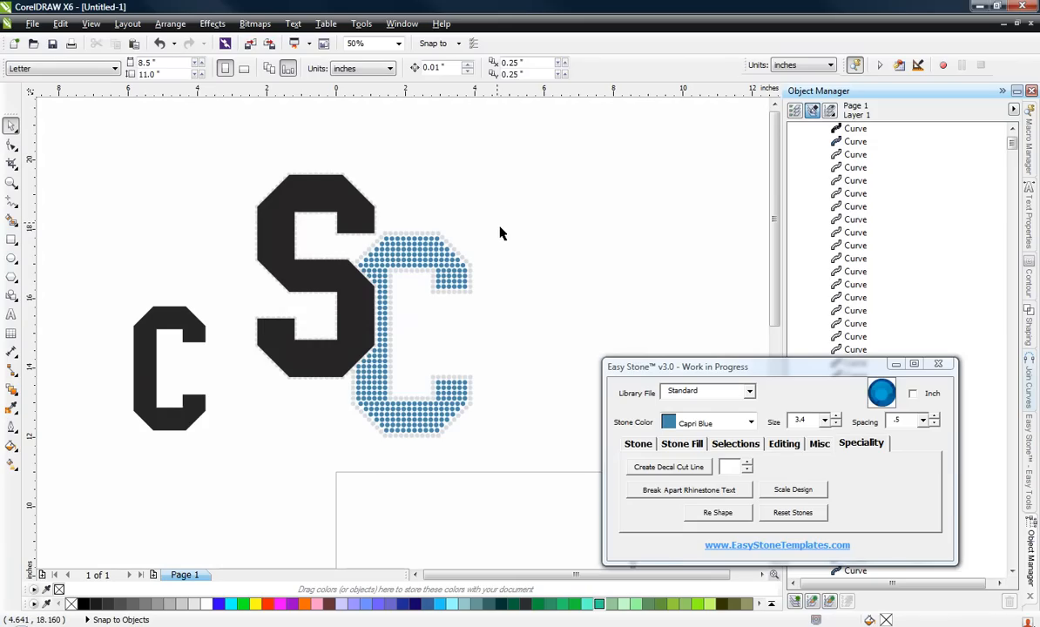
- Re Shape the small black C onto the stone C, using its upper-right and lower-left groups of stones as the size reference
drag(505, 221, 411, 300)
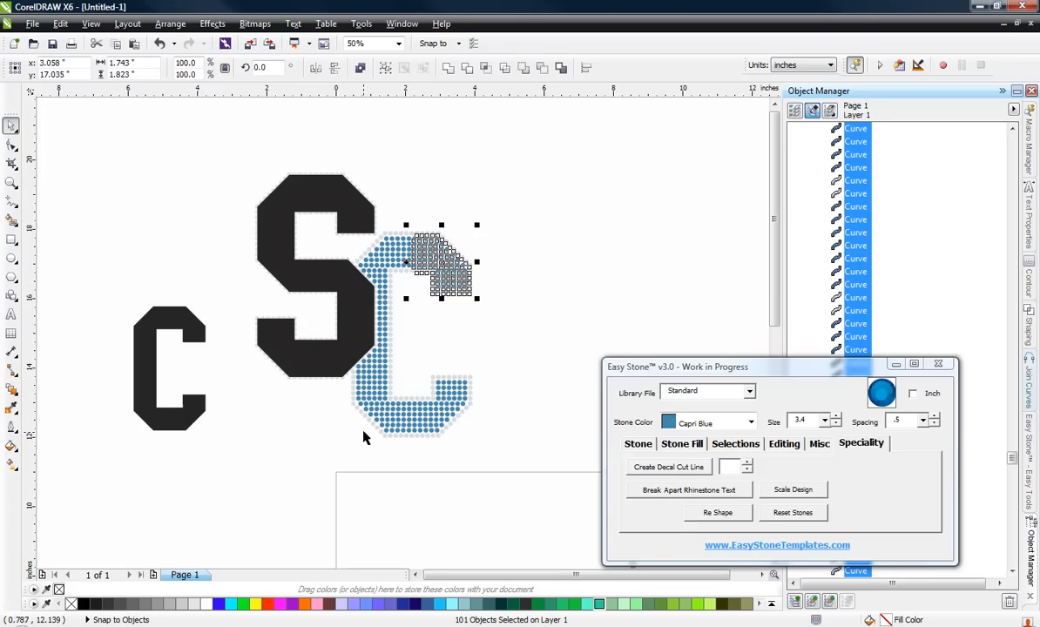
mouse_move(336, 454)
mouse_down()
mouse_move(375, 410)
mouse_move(419, 399)
mouse_move(331, 464)
mouse_up()
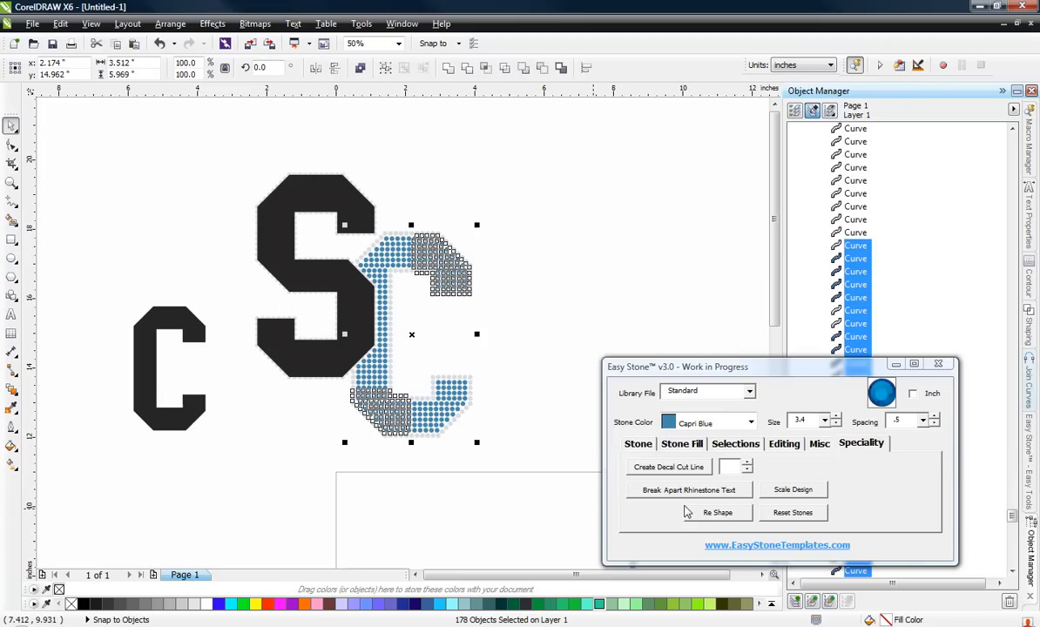
click(719, 513)
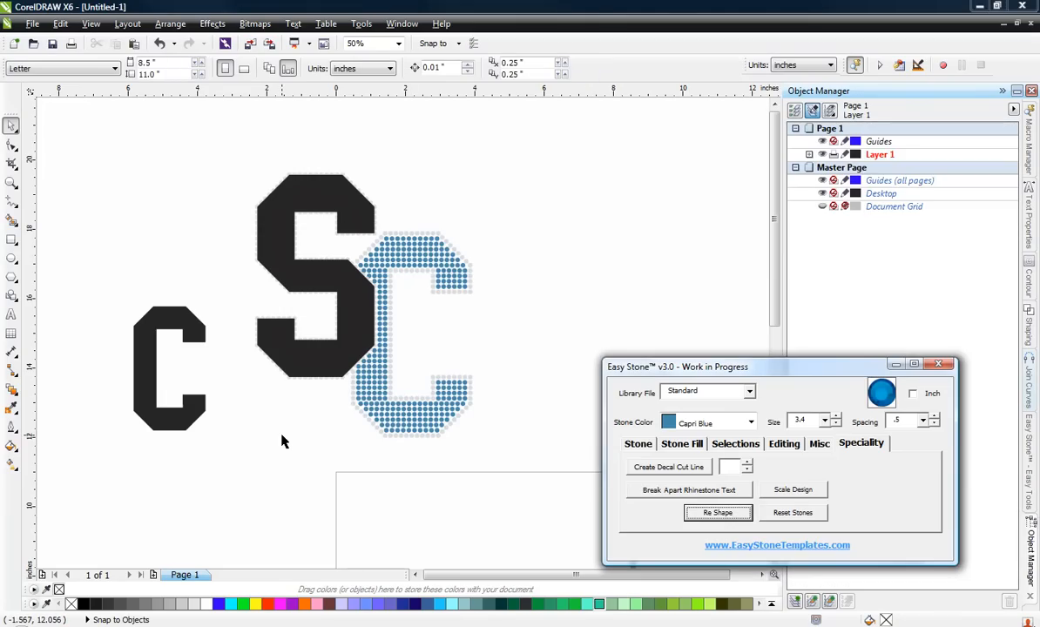
click(161, 319)
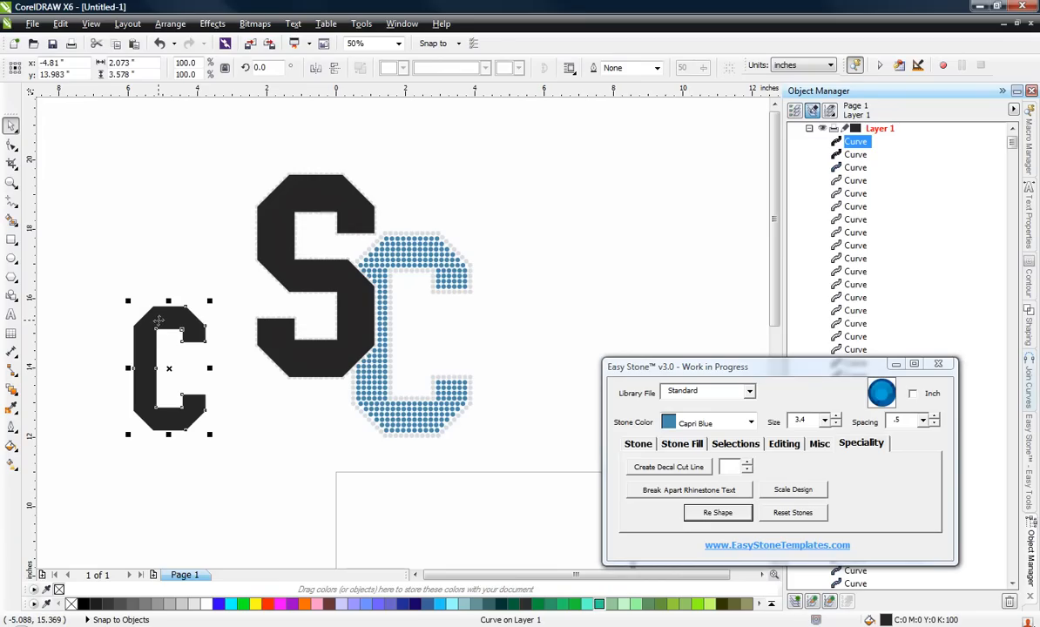
click(718, 513)
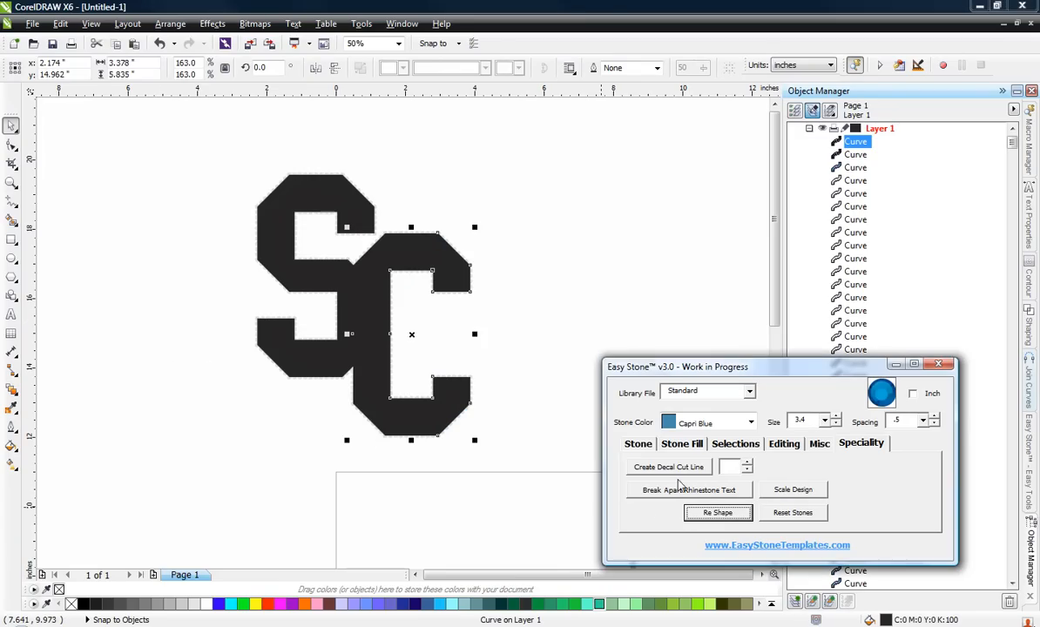
- Inspect how the black C's edges line up with the grey stones' centres and with the S
click(586, 318)
scroll(468, 384, up, 4)
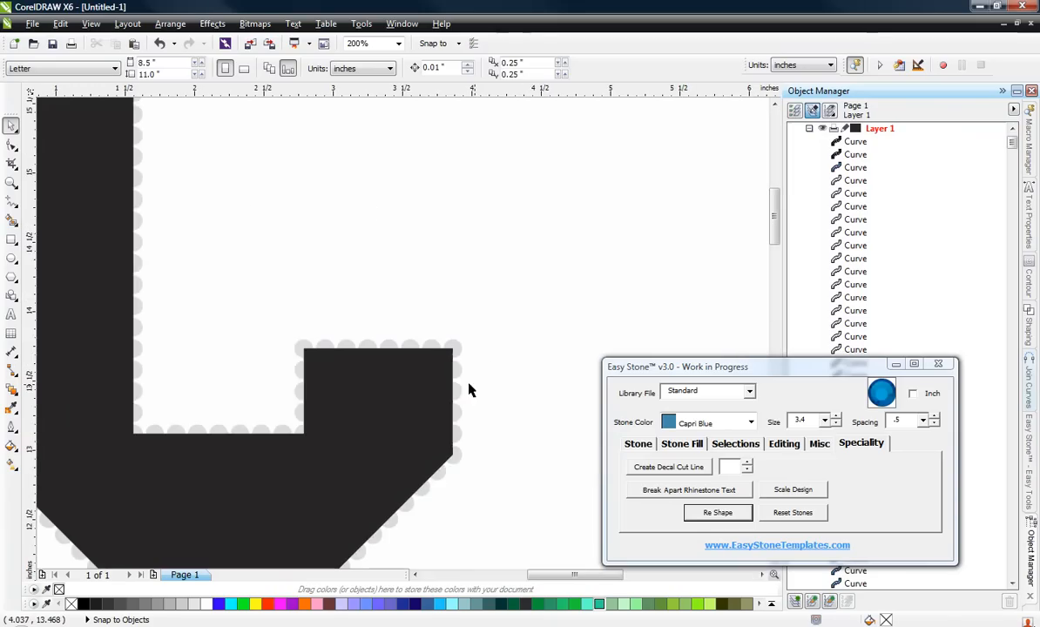
scroll(518, 270, down, 3)
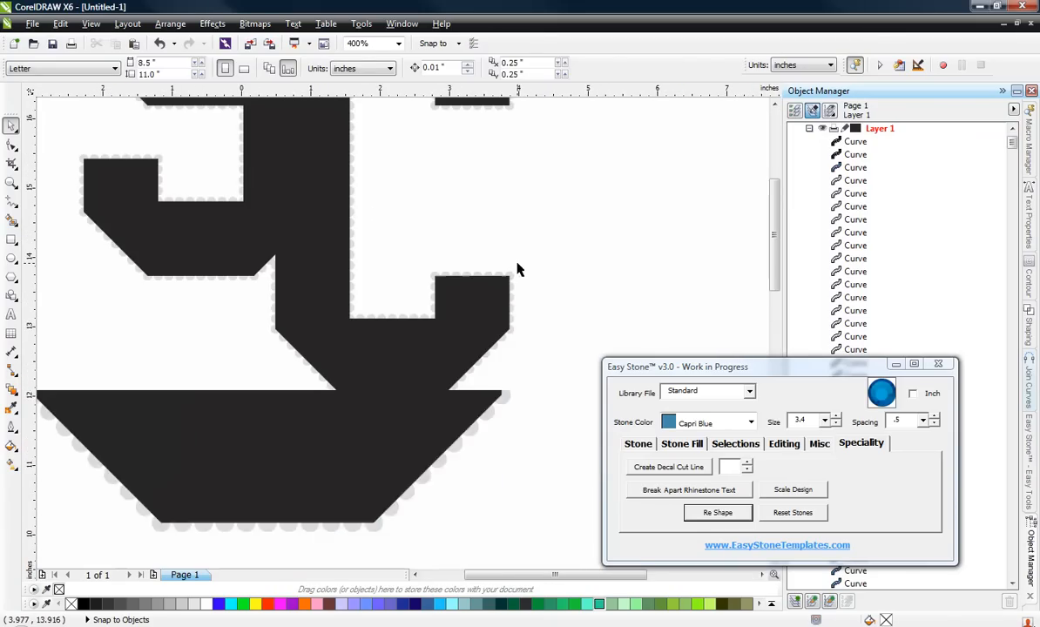
scroll(527, 394, down, 2)
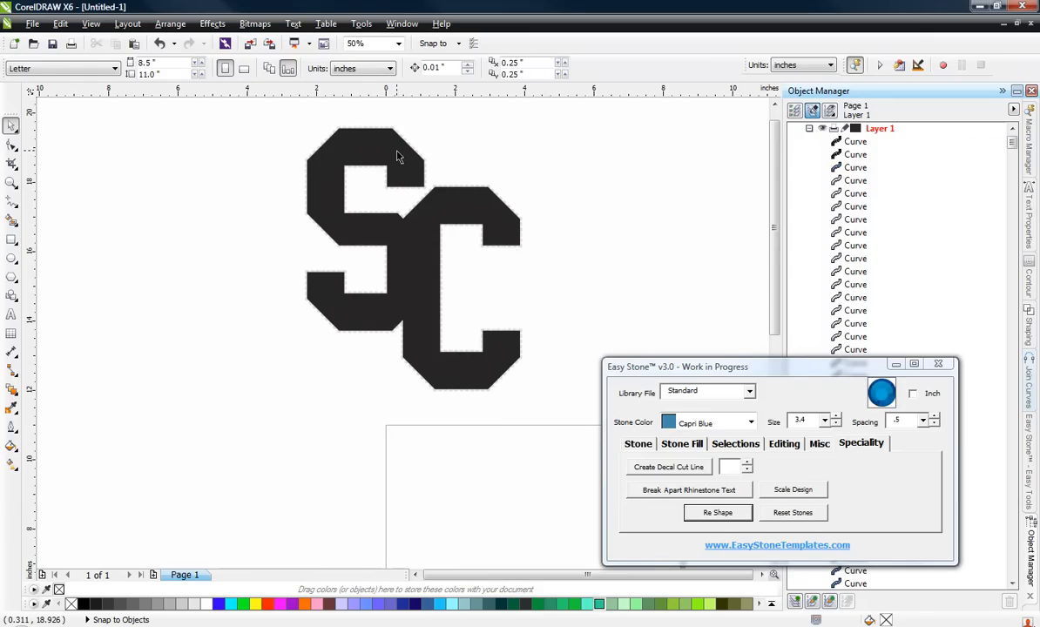
click(492, 223)
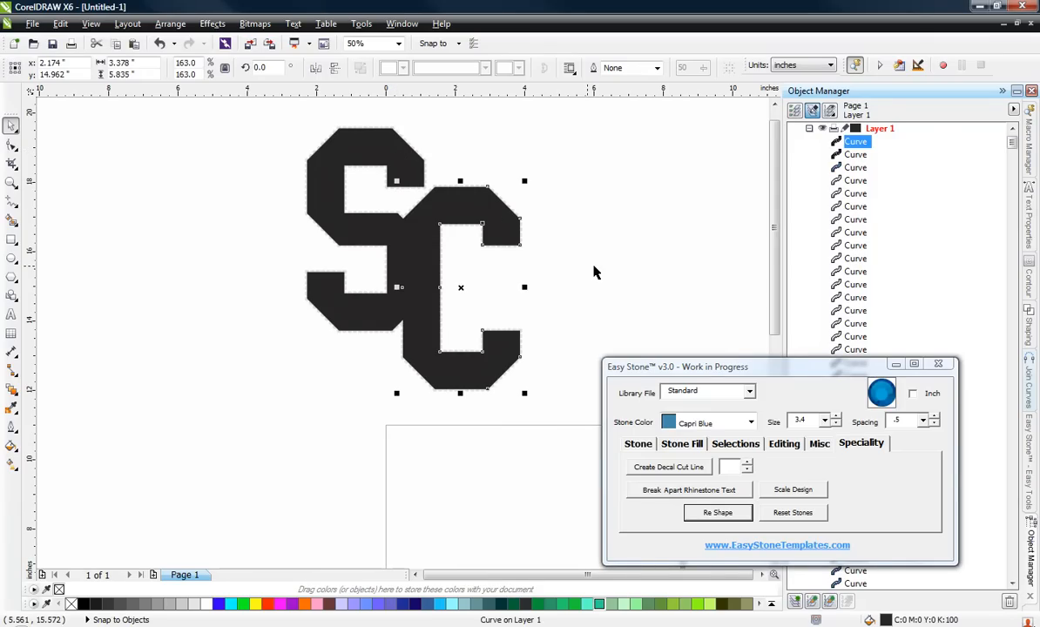
click(601, 273)
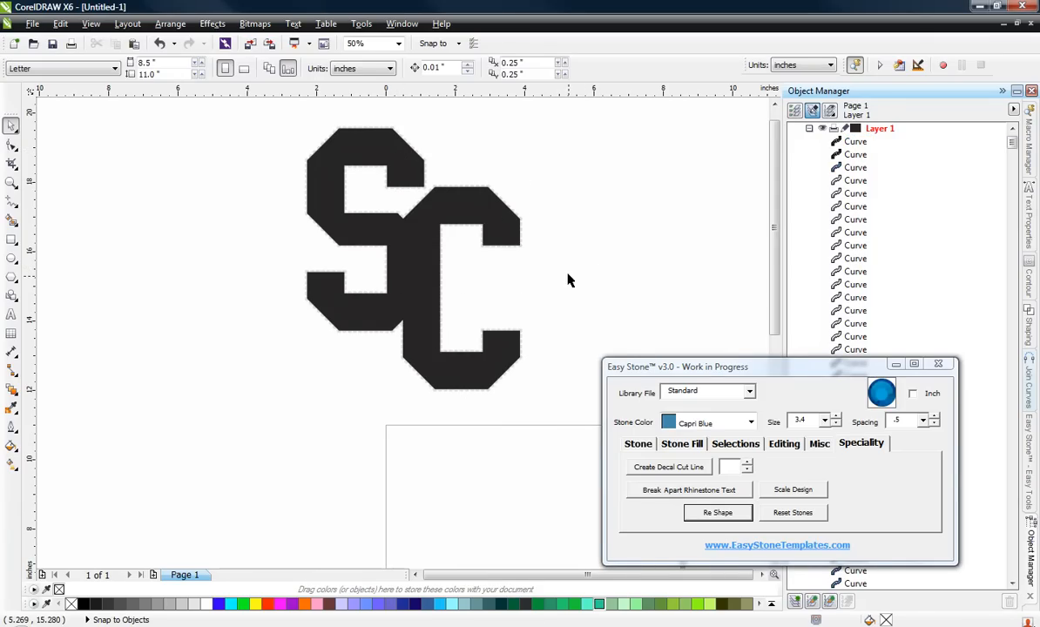
scroll(567, 272, down, 1)
scroll(520, 207, up, 1)
- Weld the black C and S into one shape, and give it a light blue hairline outline without fill
click(523, 261)
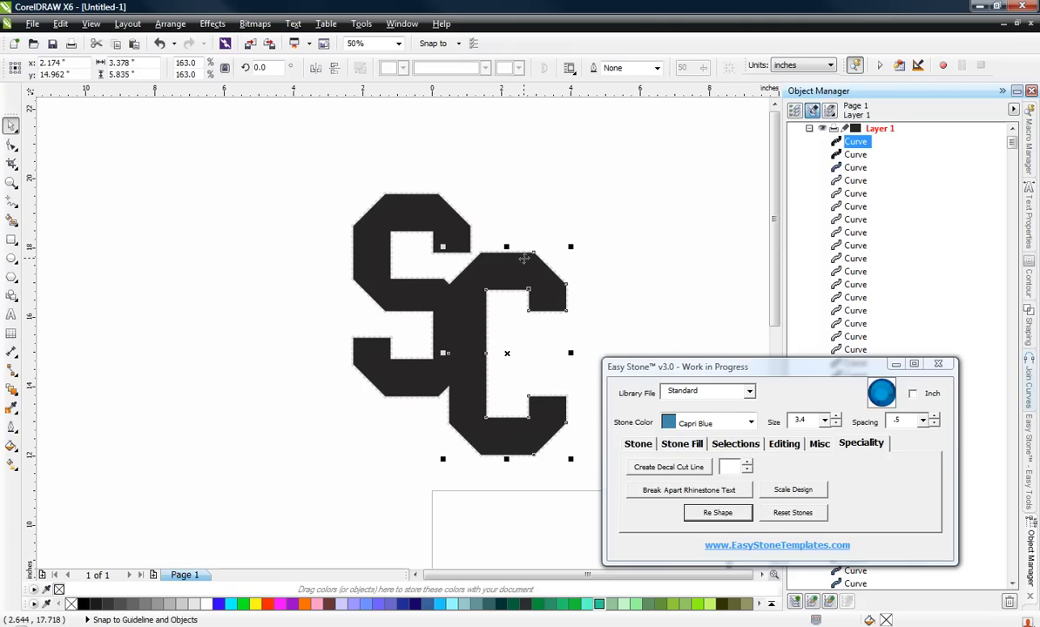
shift+click(432, 211)
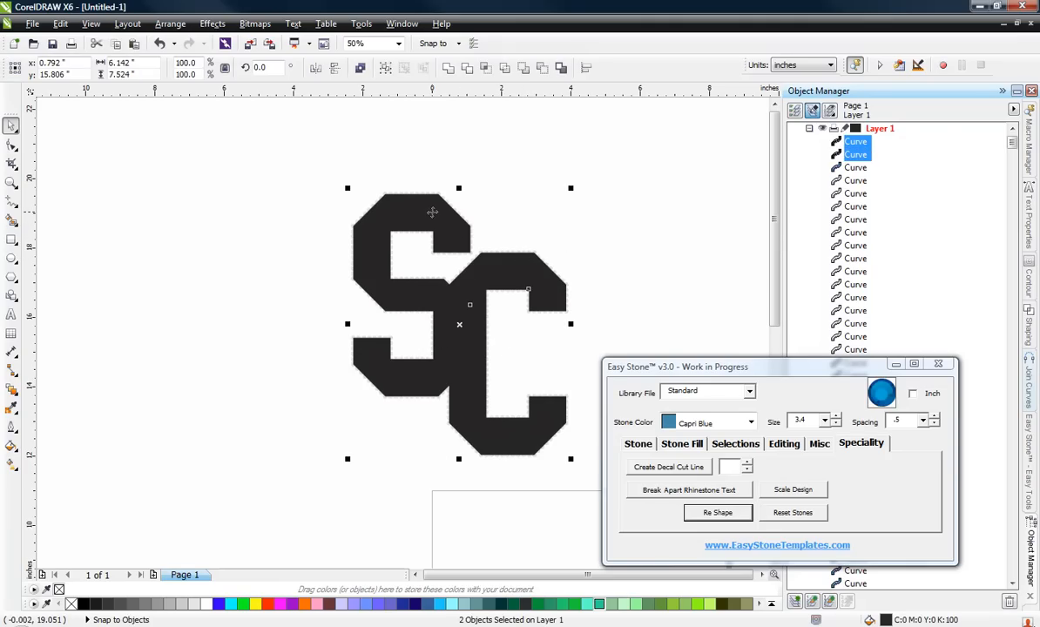
click(448, 68)
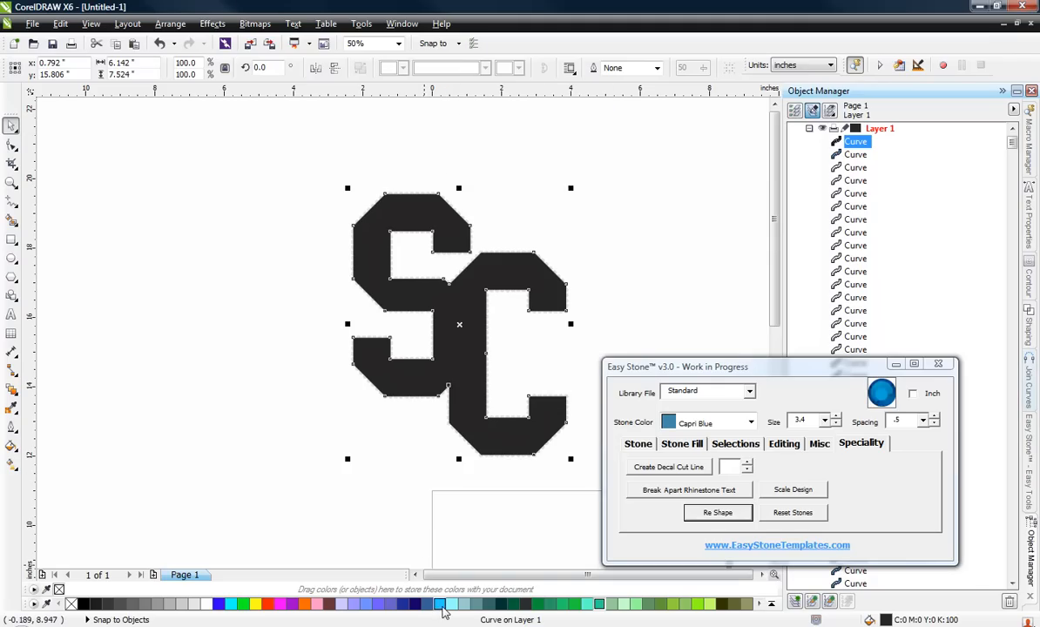
right_click(440, 606)
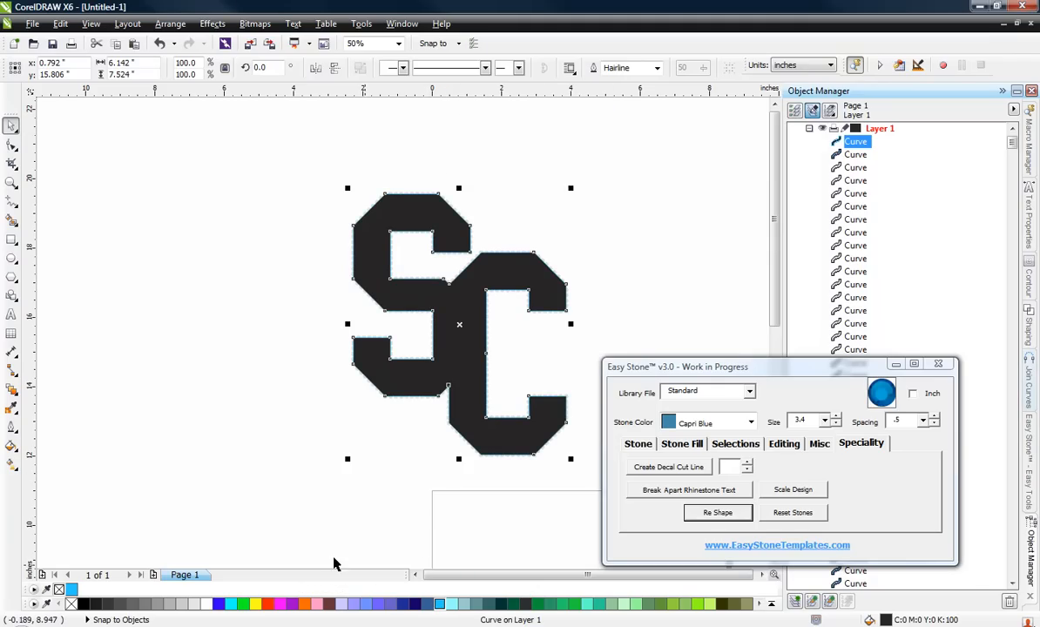
click(71, 604)
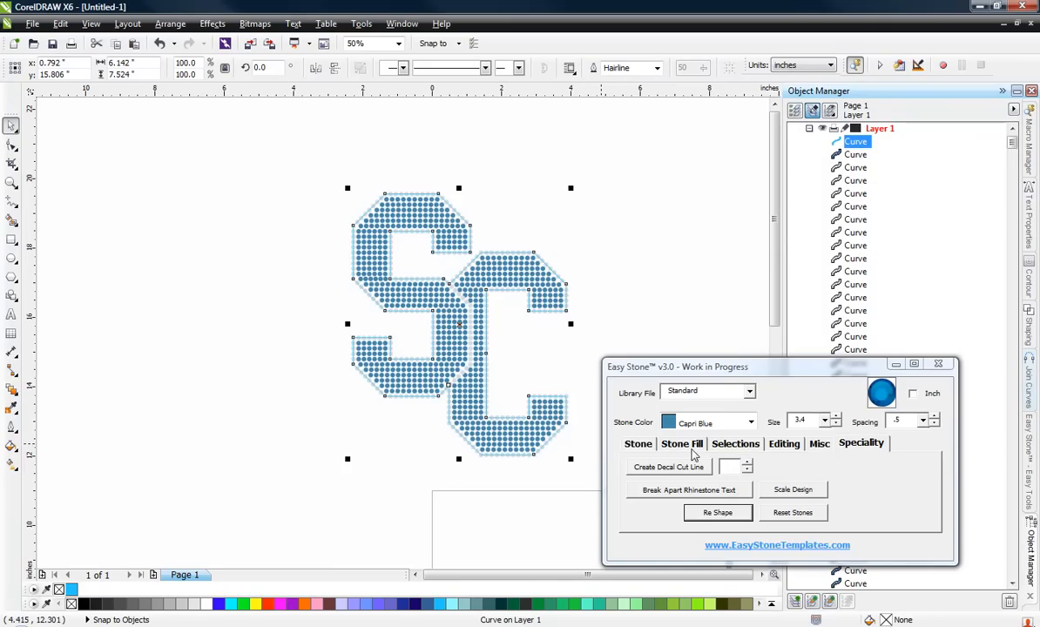
- Create one Island Fill outline around the welded SC shape at a distance of 10, and look at its nodes
click(681, 444)
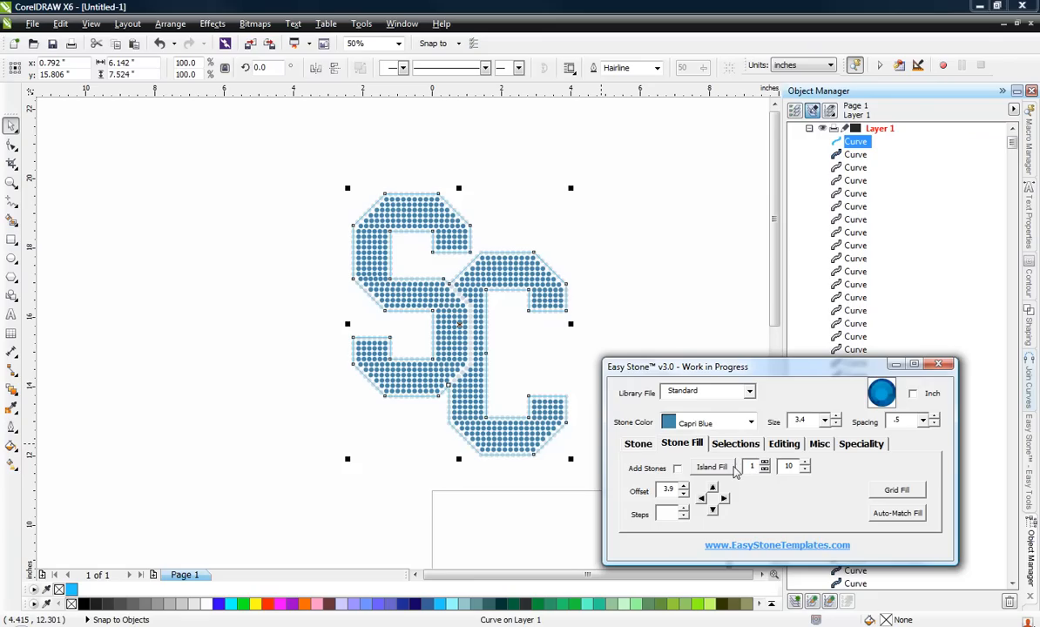
click(711, 467)
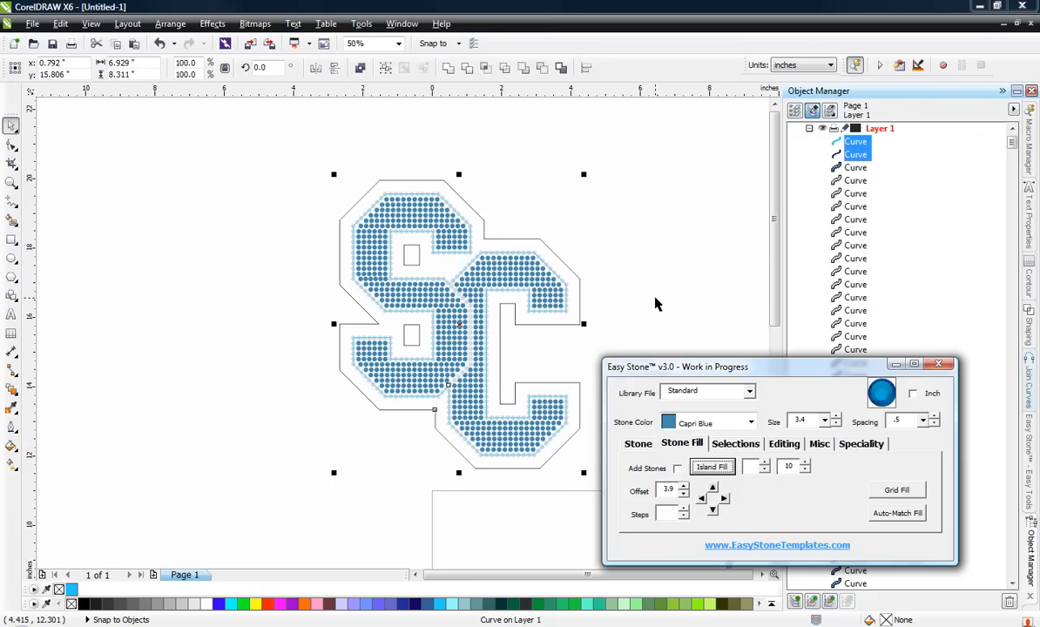
click(568, 282)
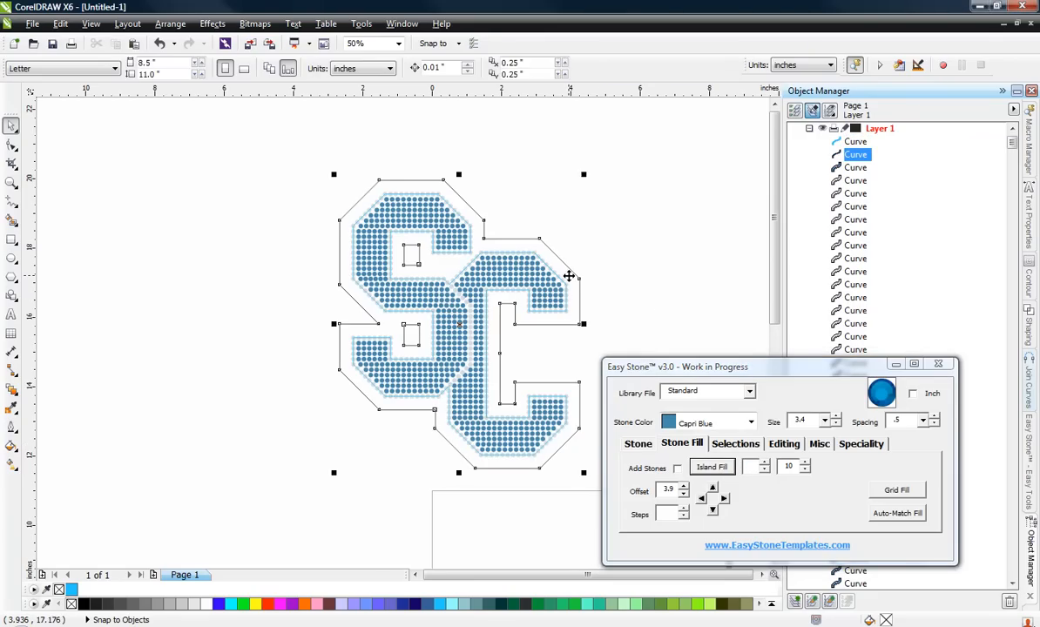
key(F10)
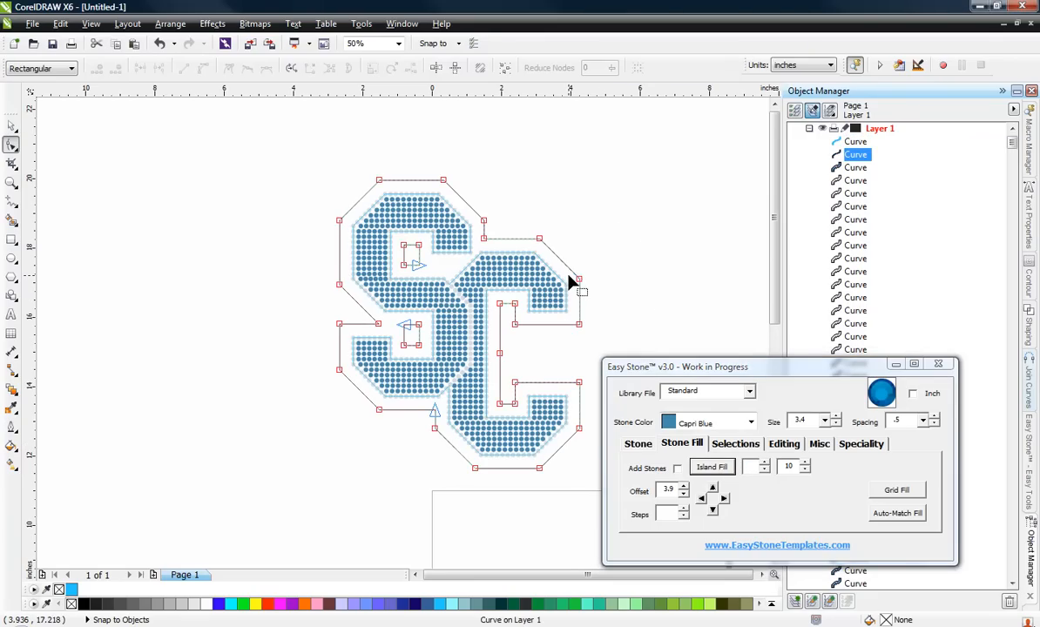
double_click(12, 127)
click(625, 246)
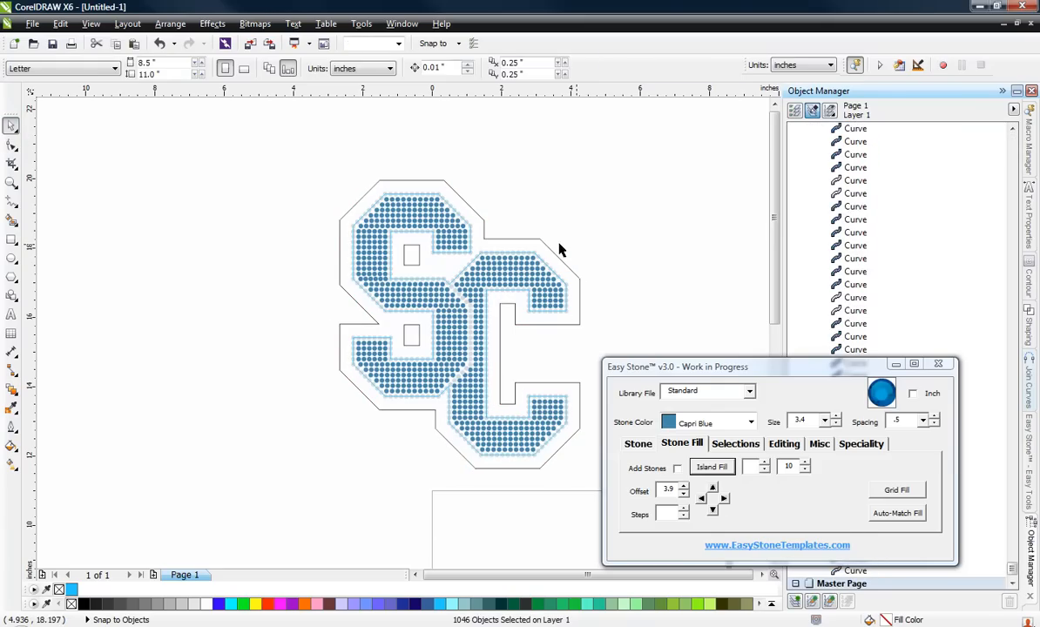
- Add one Island Fill outline around the existing black contour, with the distance set to 4
click(548, 247)
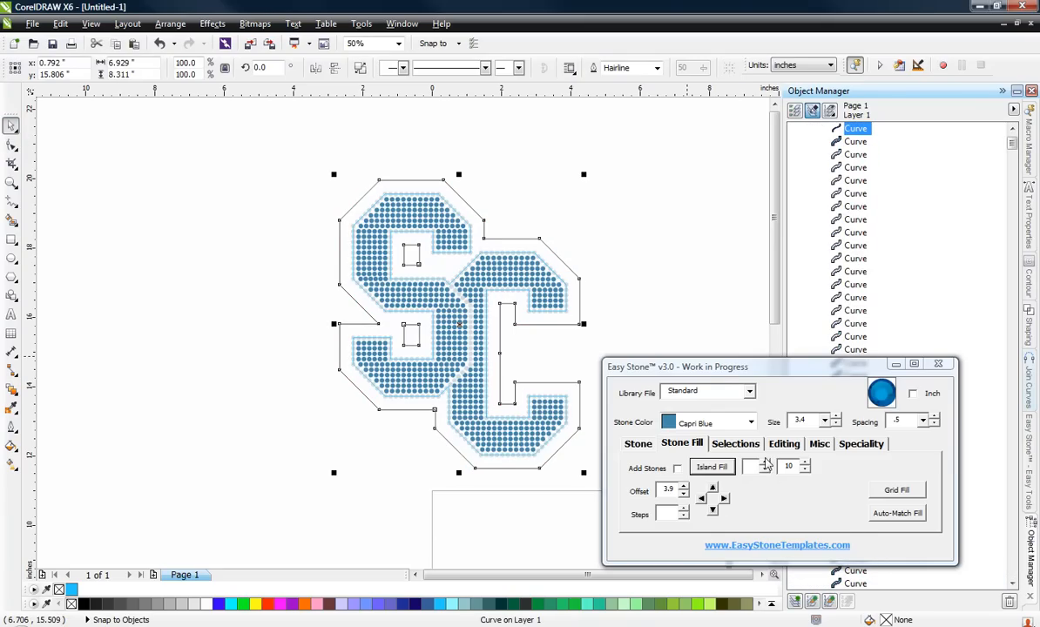
double_click(789, 467)
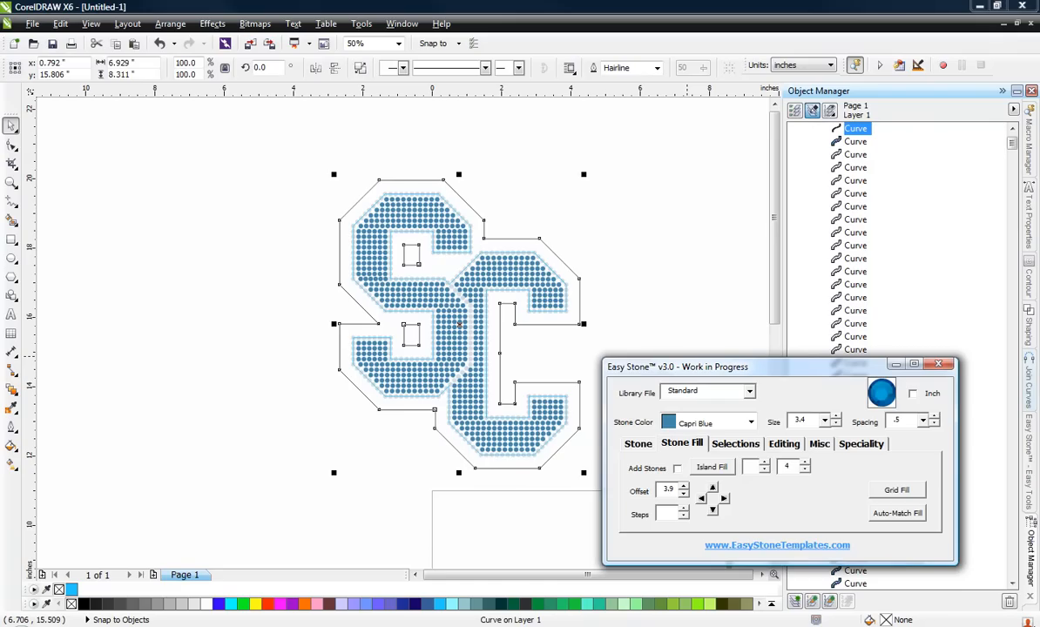
click(765, 462)
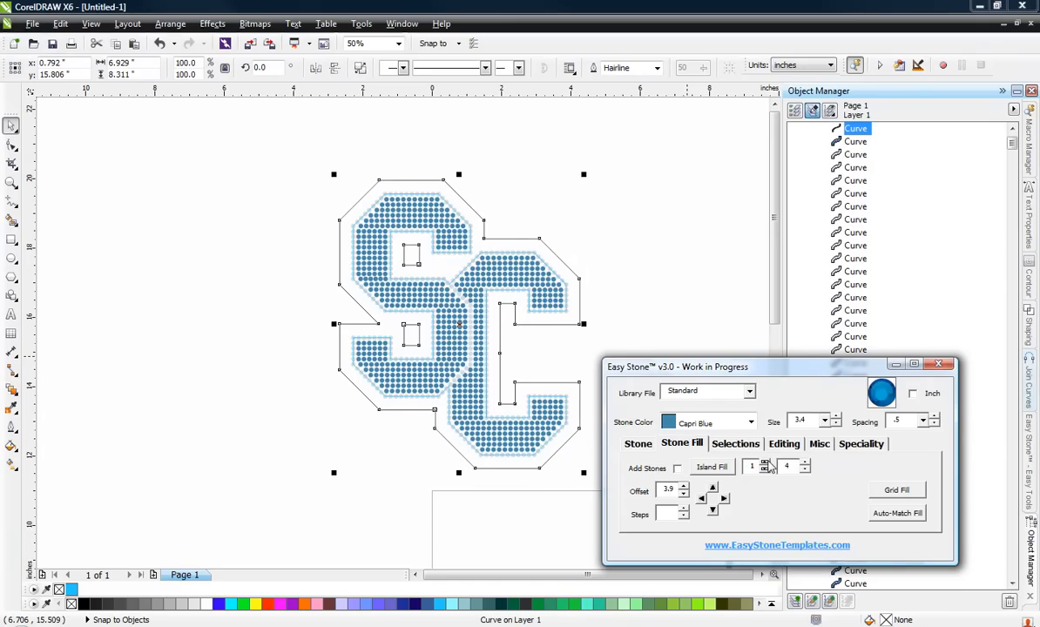
click(721, 470)
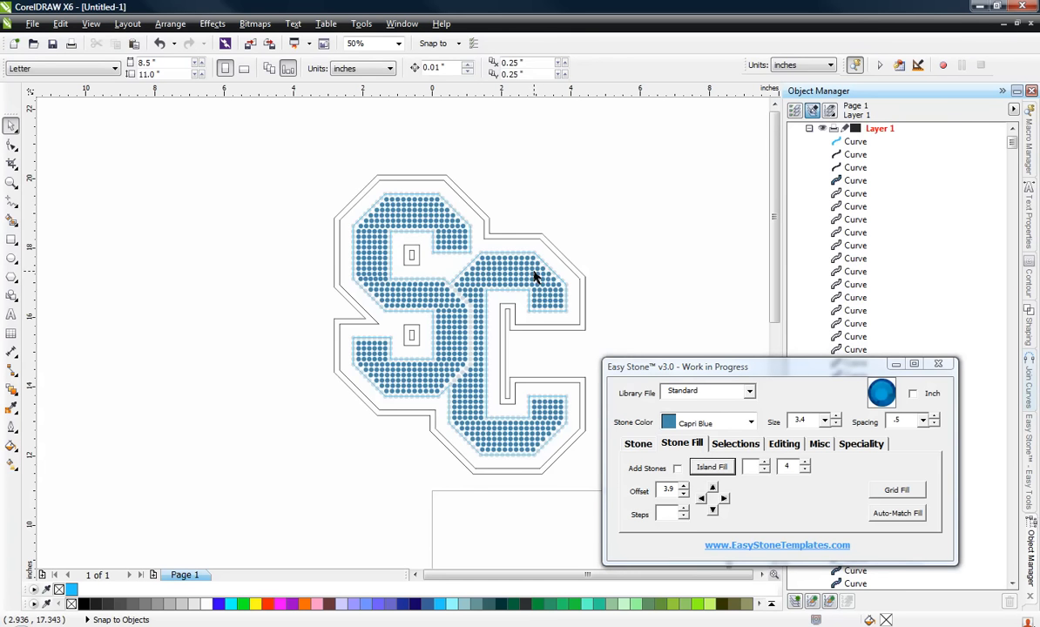
- Delete the light blue welded outline that runs through the grey edge stones
scroll(522, 274, up, 6)
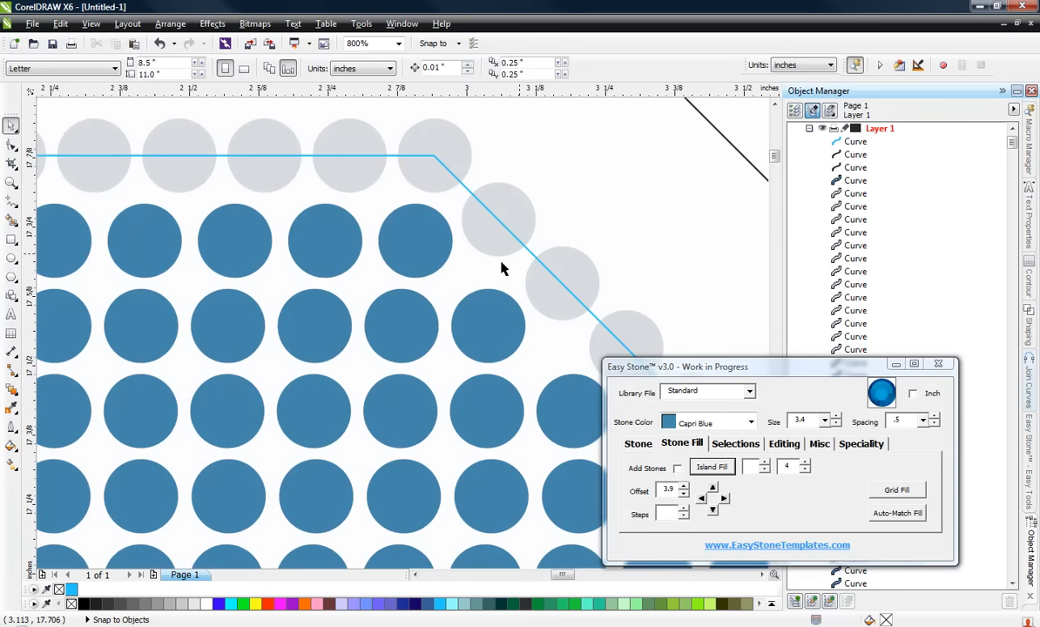
click(505, 274)
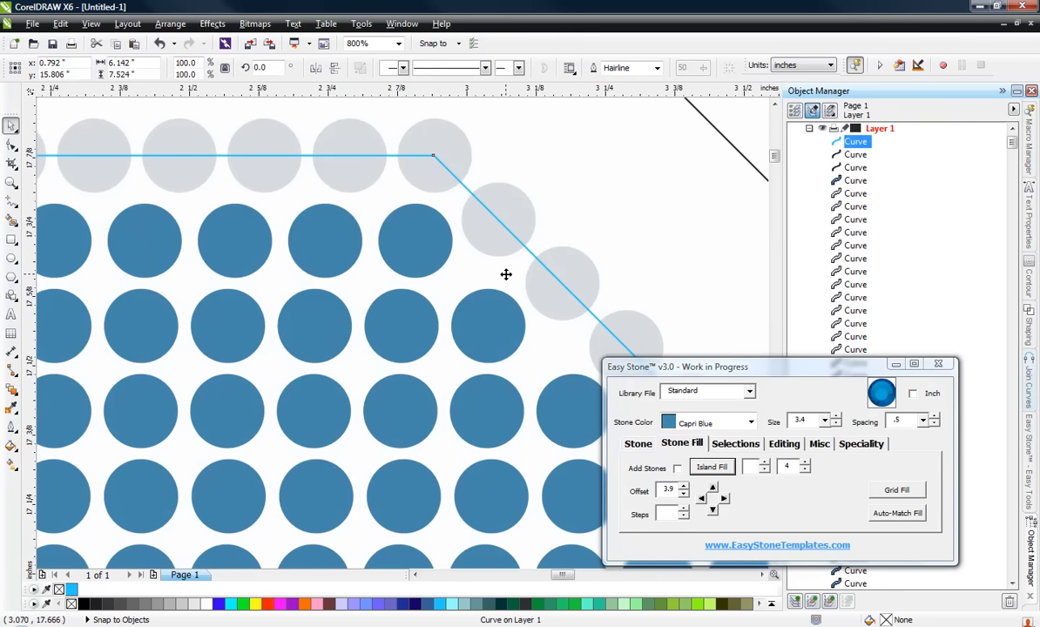
key(Delete)
scroll(505, 279, down, 5)
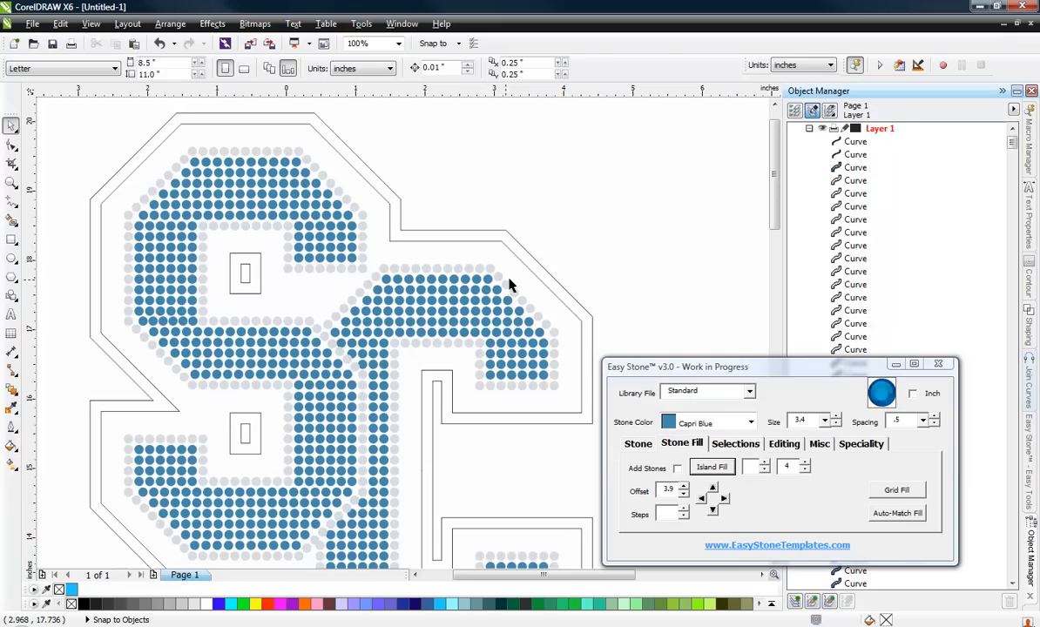
- Delete the two small rectangular subpaths inside the S from the inner contour around the SC
double_click(516, 267)
scroll(494, 152, down, 1)
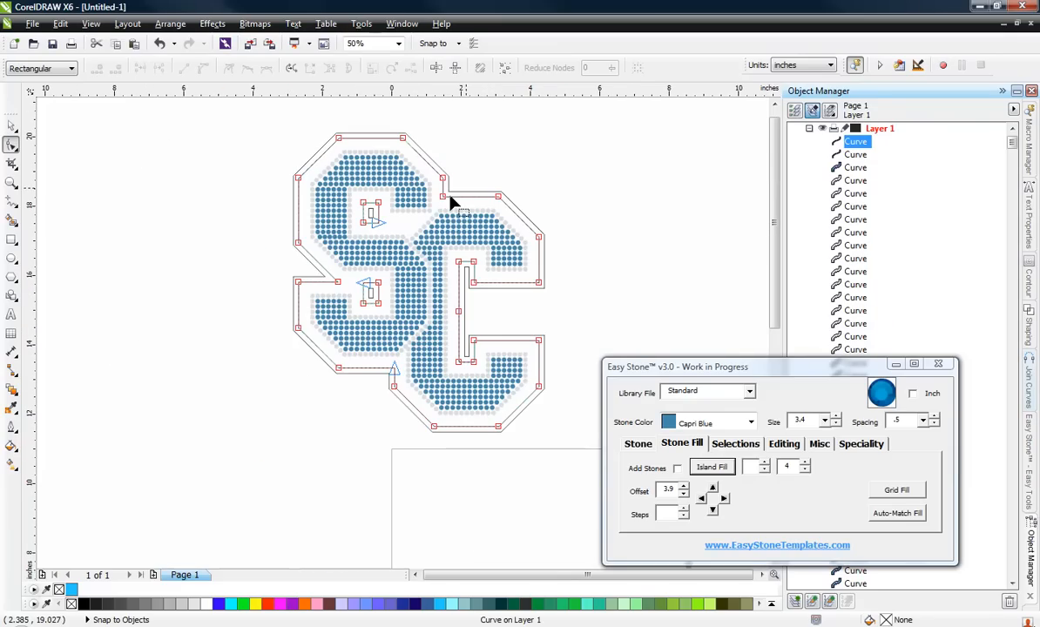
scroll(407, 248, up, 1)
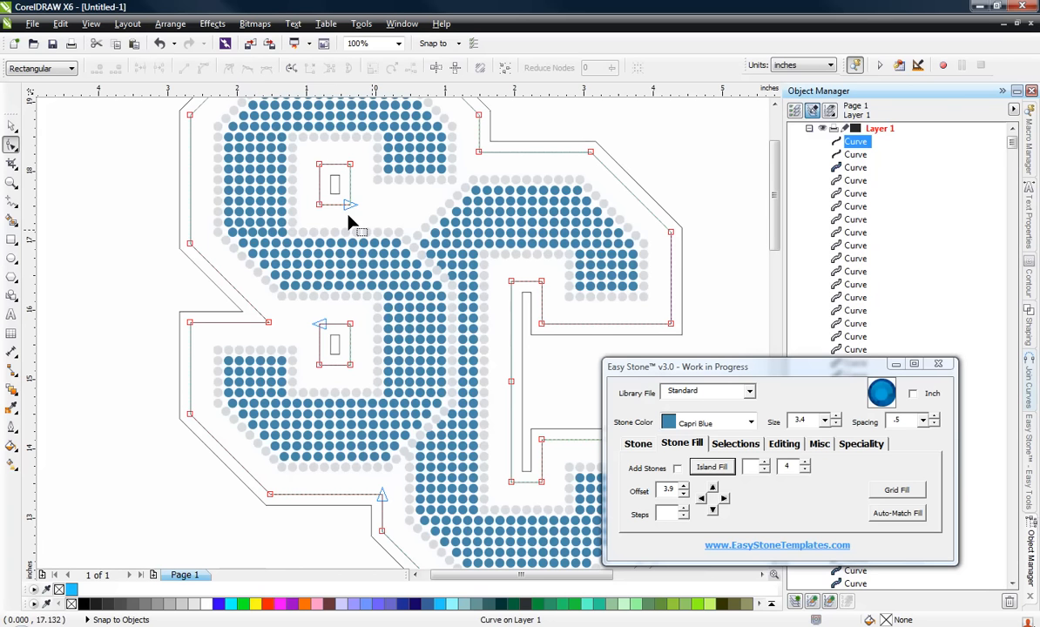
click(322, 331)
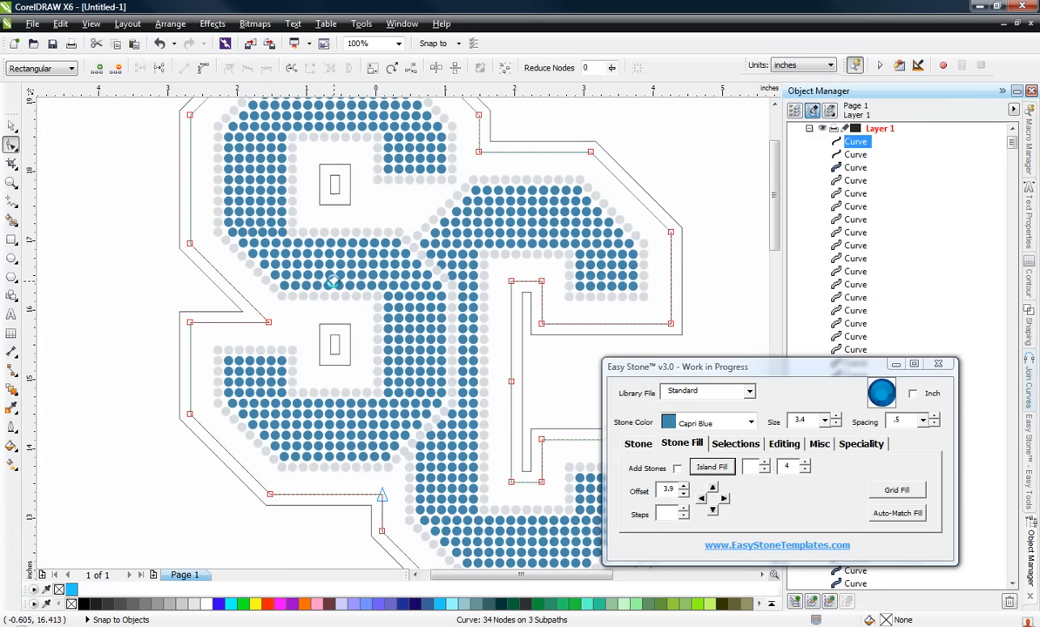
key(Delete)
- Delete the extra node midway along the inner contour's long vertical edge inside the C
scroll(391, 228, down, 1)
scroll(497, 276, up, 2)
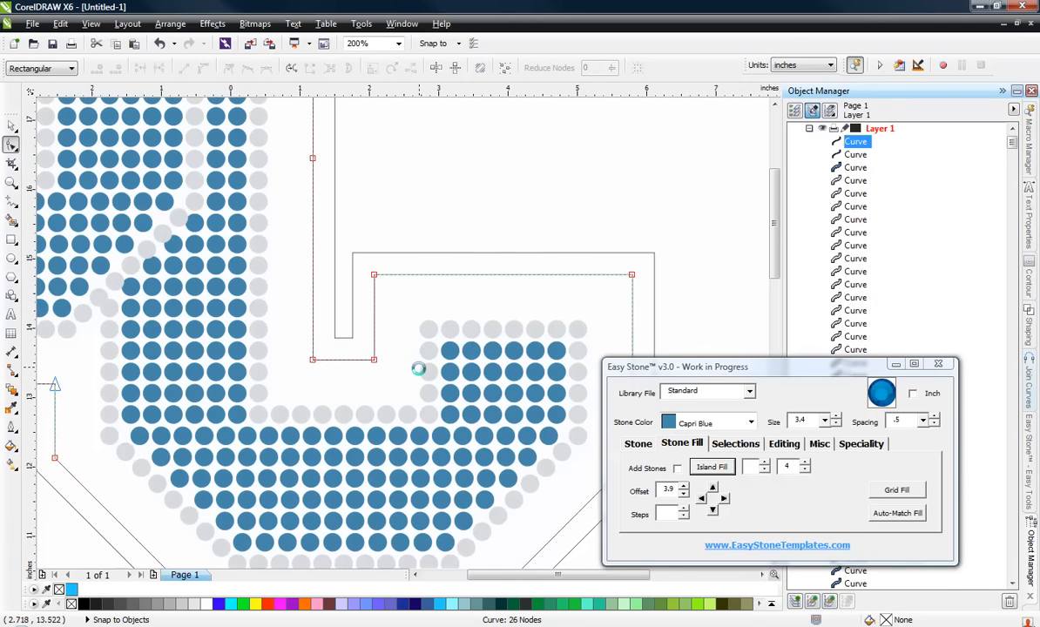
scroll(371, 167, down, 1)
scroll(383, 279, up, 1)
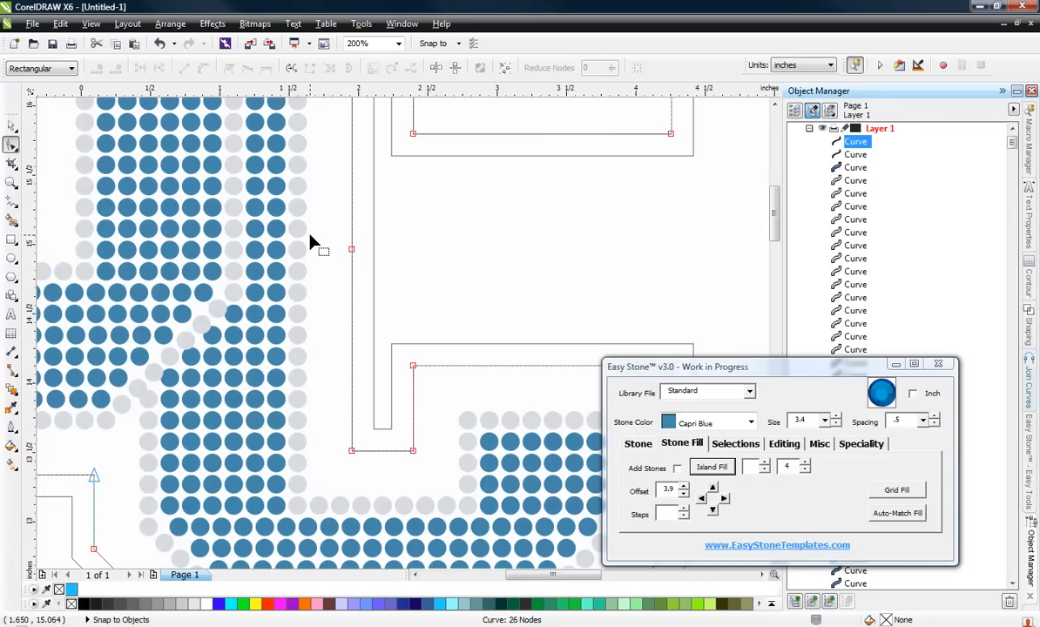
drag(310, 231, 382, 292)
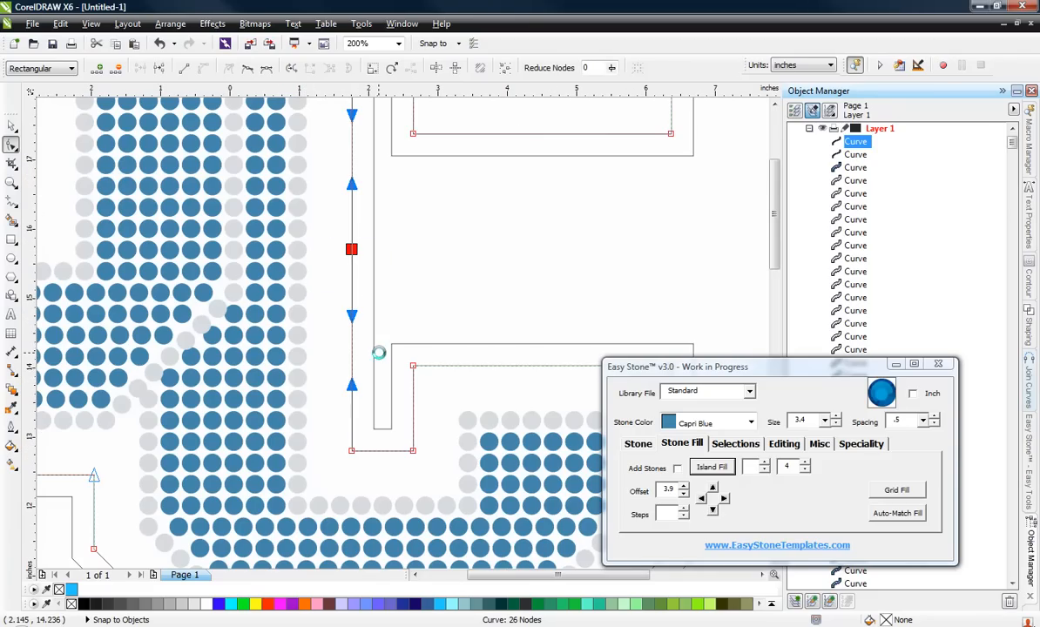
scroll(378, 352, down, 1)
key(Delete)
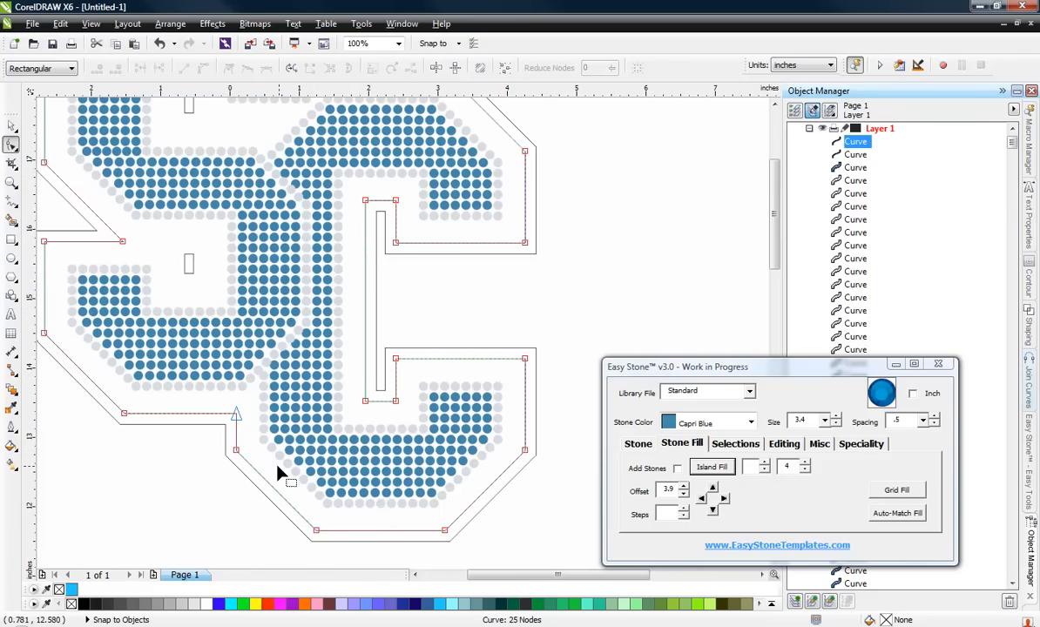
- Delete the outer contour's two small rectangles inside the S and the extra node midway along its vertical edge inside the C
scroll(513, 417, down, 1)
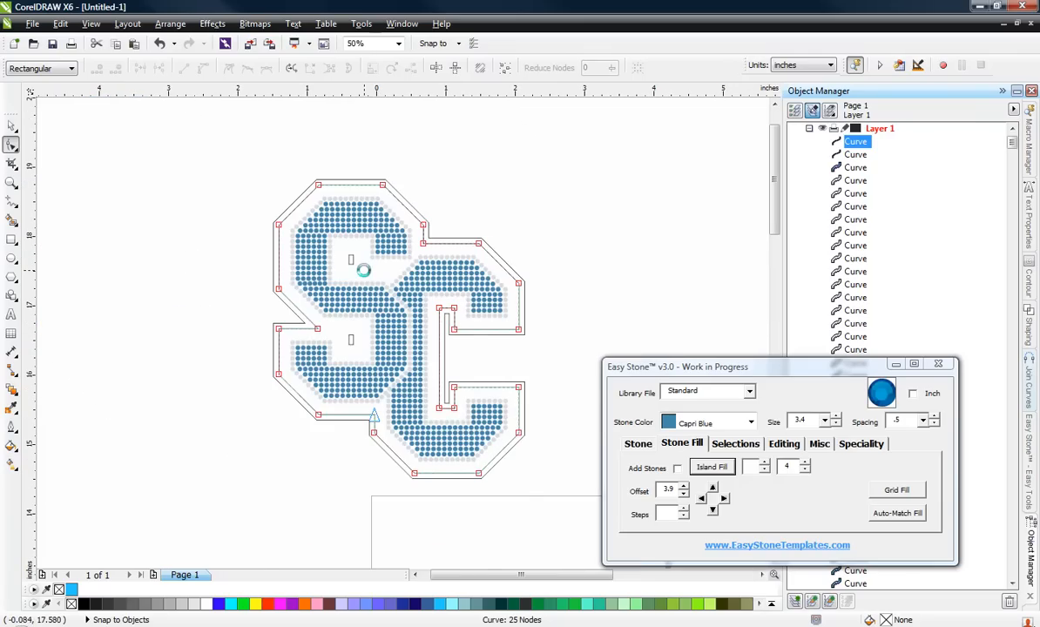
scroll(373, 269, up, 1)
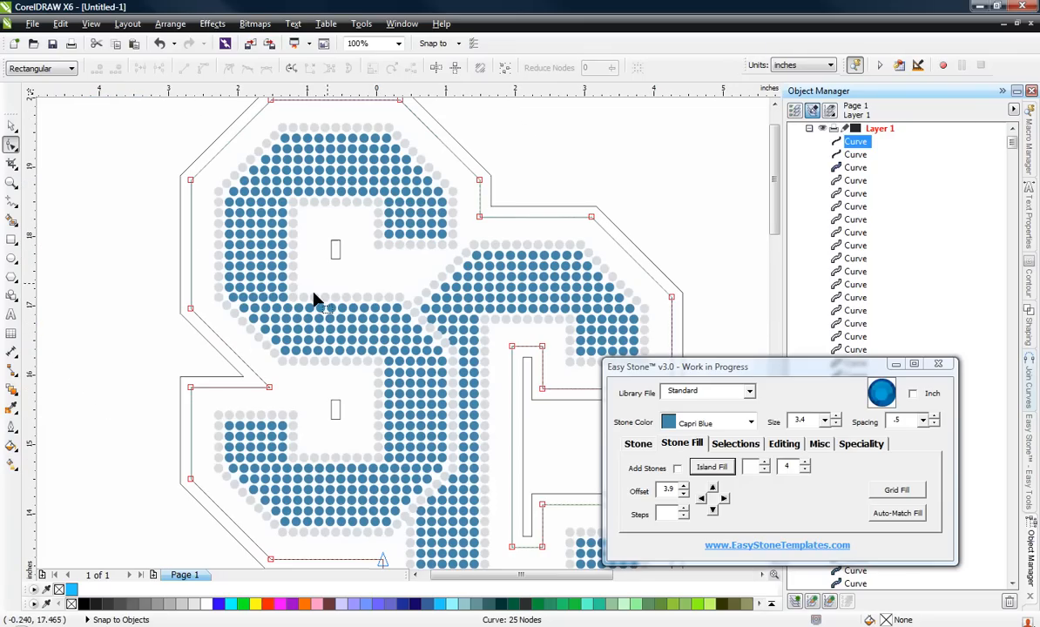
click(214, 345)
drag(315, 228, 390, 451)
key(Delete)
click(522, 447)
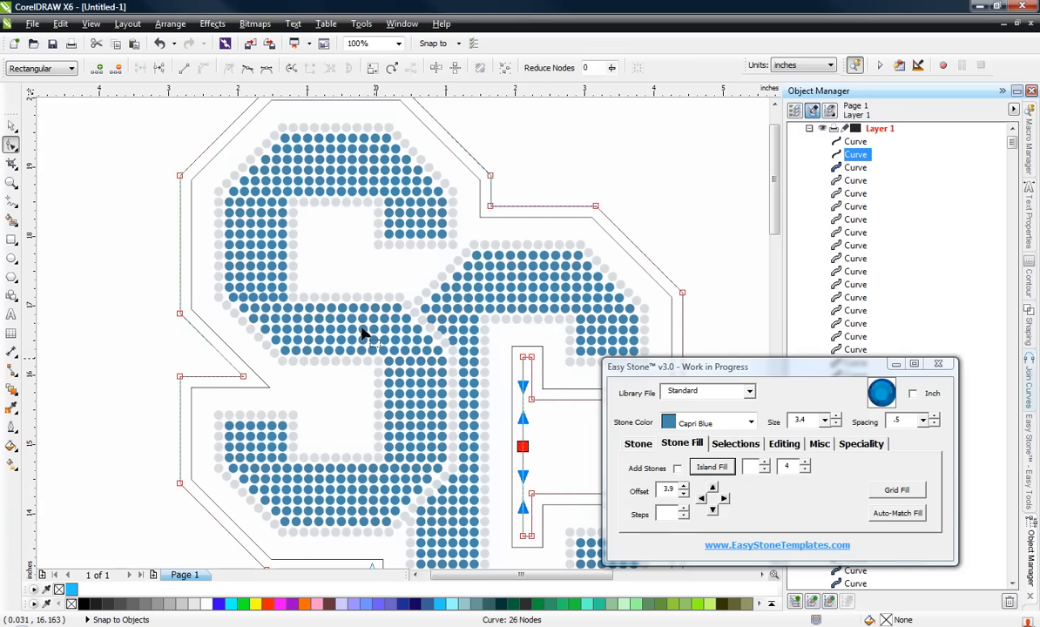
key(Delete)
- Break the outer SC contour apart at all of its nodes
scroll(383, 255, down, 2)
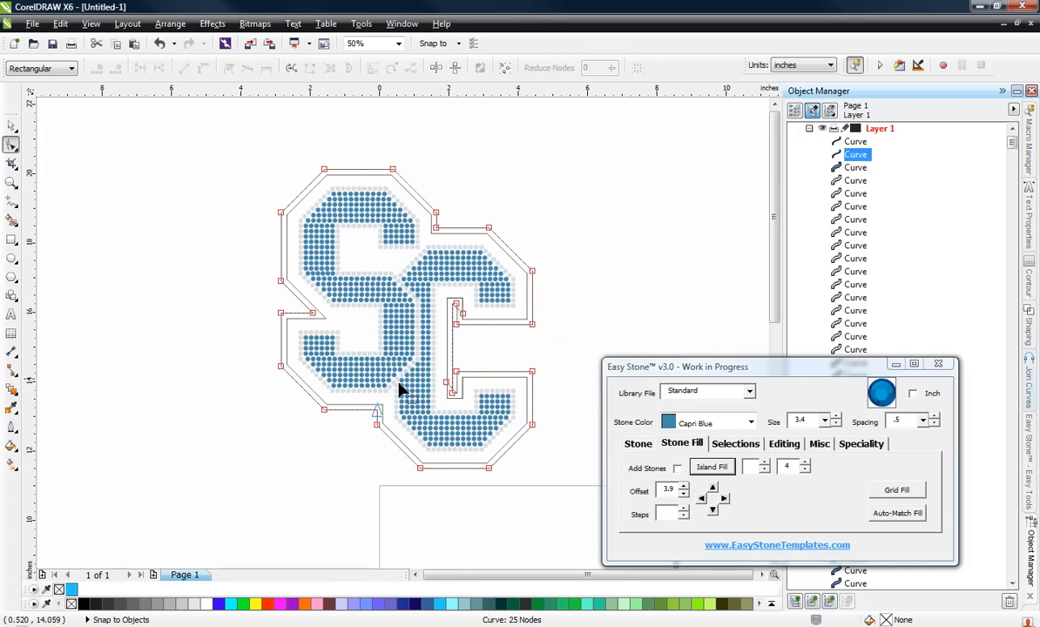
scroll(374, 416, up, 3)
scroll(275, 389, down, 3)
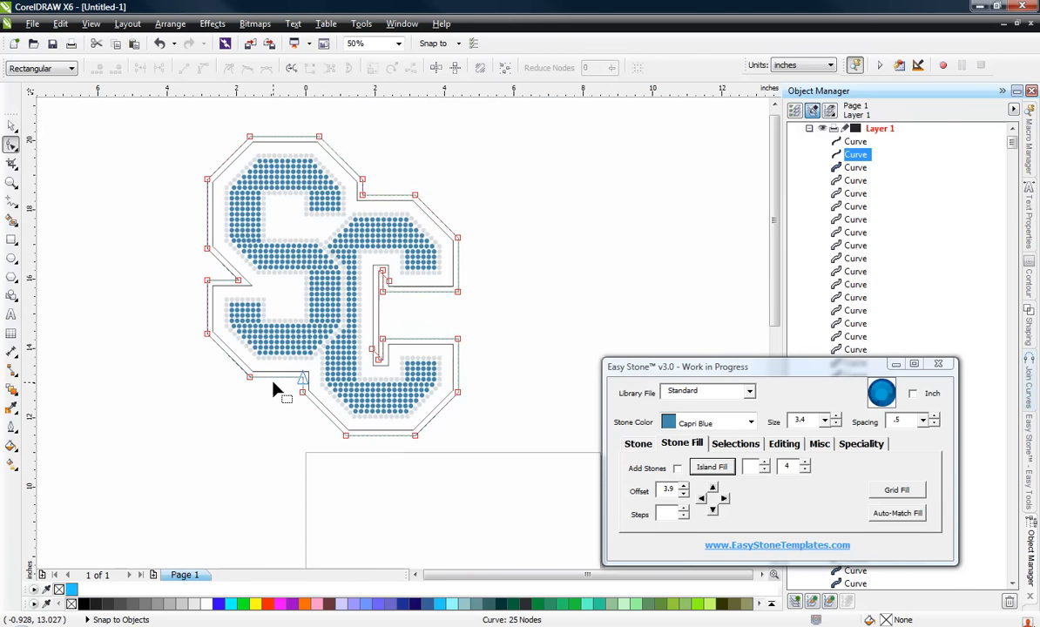
scroll(224, 264, down, 1)
scroll(216, 233, up, 1)
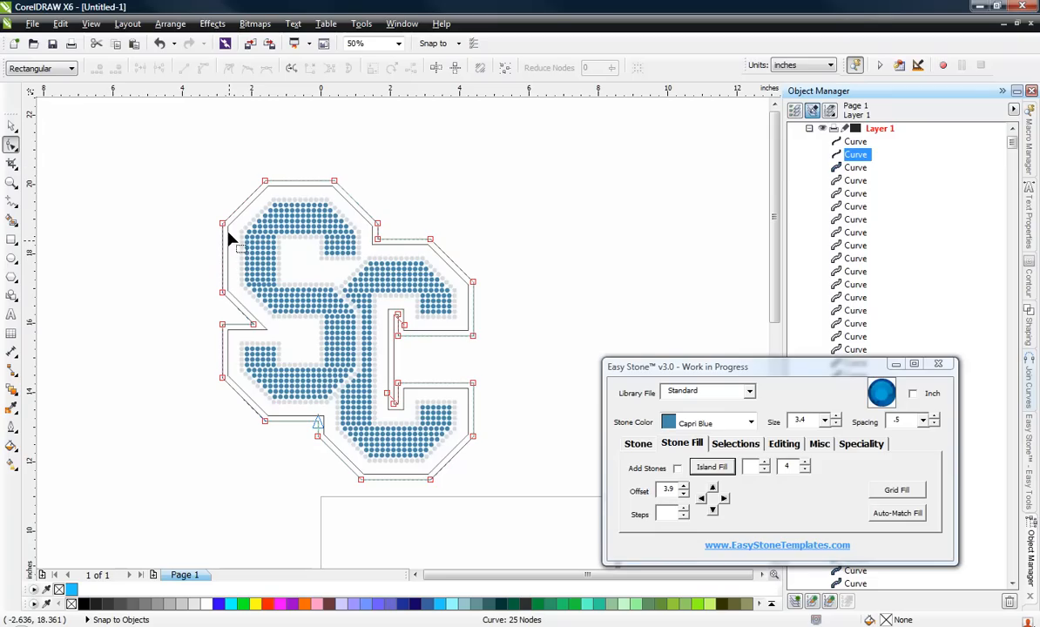
drag(182, 154, 536, 537)
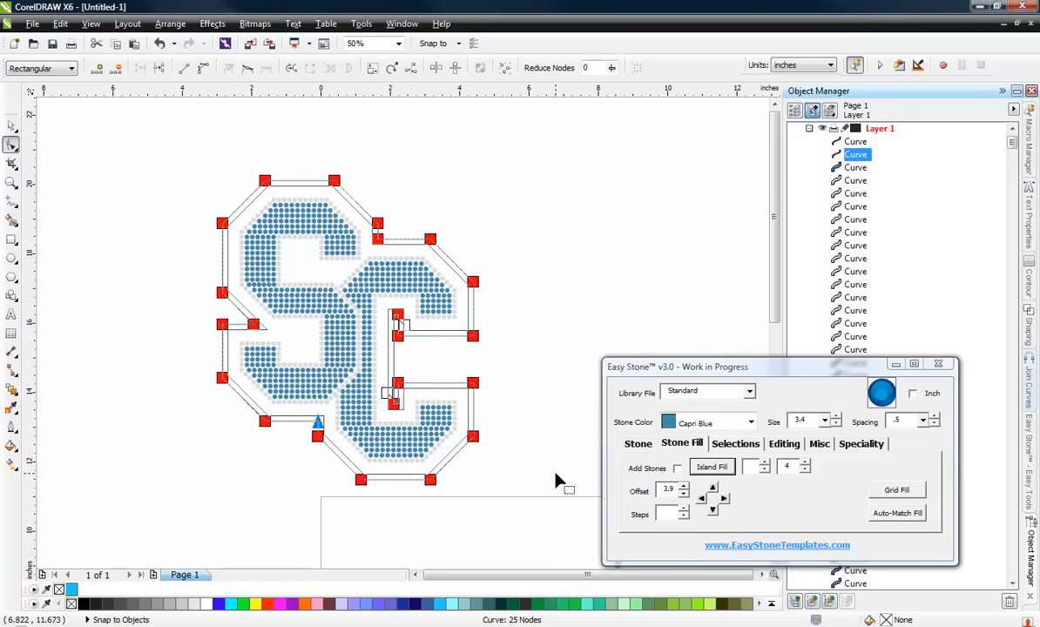
click(784, 444)
click(744, 467)
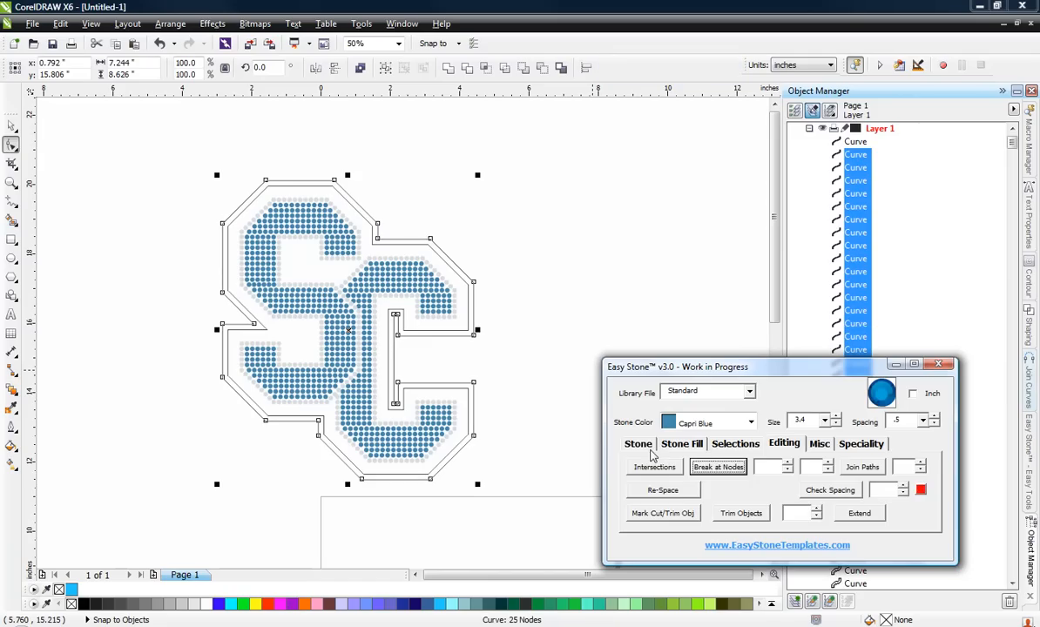
- Set the stone color to Crystal and add size 3.4 stones along the broken outer contour segments
click(638, 444)
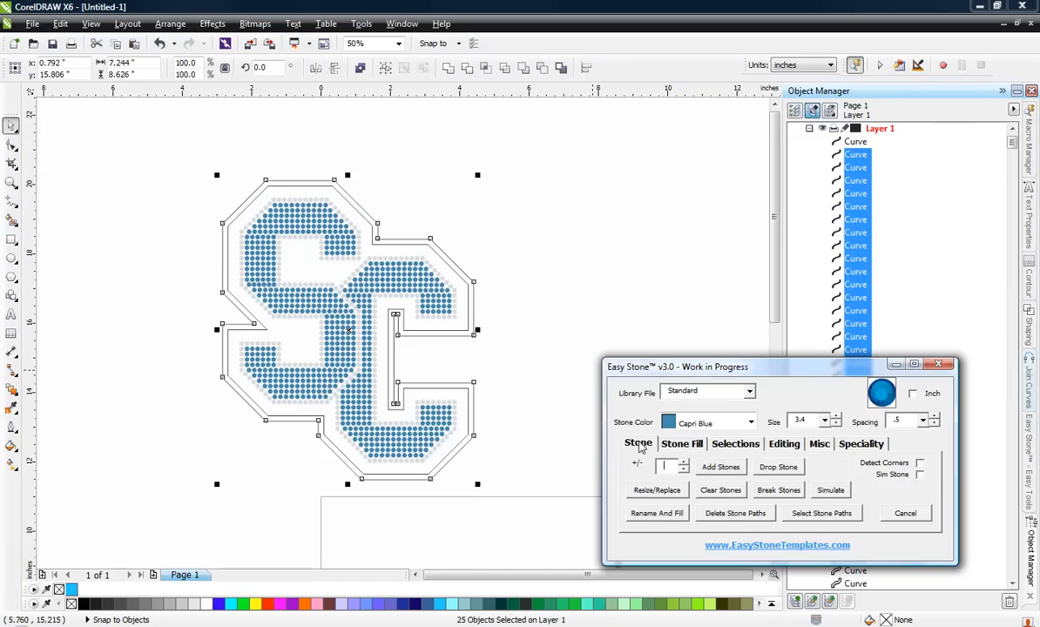
click(750, 422)
scroll(733, 470, up, 3)
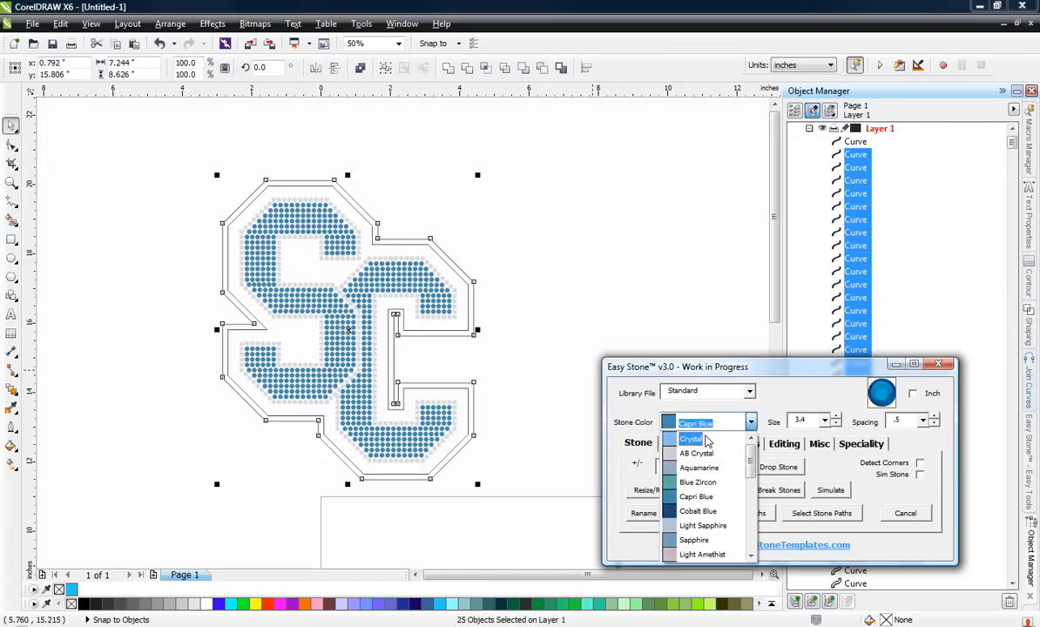
click(705, 440)
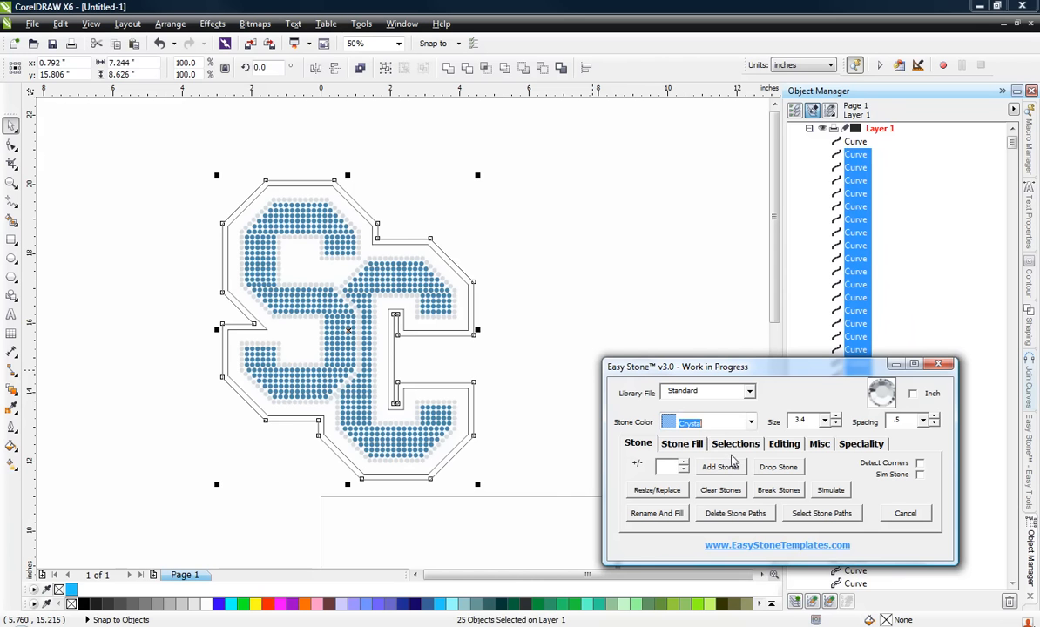
click(560, 250)
- Break the inner SC contour apart at all of its nodes
scroll(434, 261, up, 2)
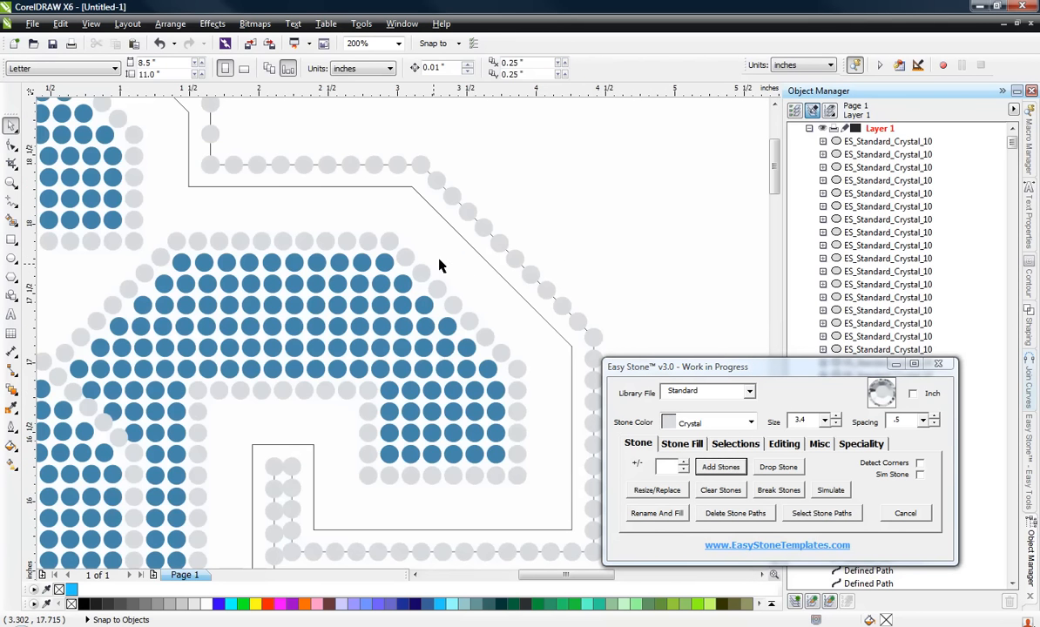
key(F10)
click(454, 234)
scroll(457, 244, down, 3)
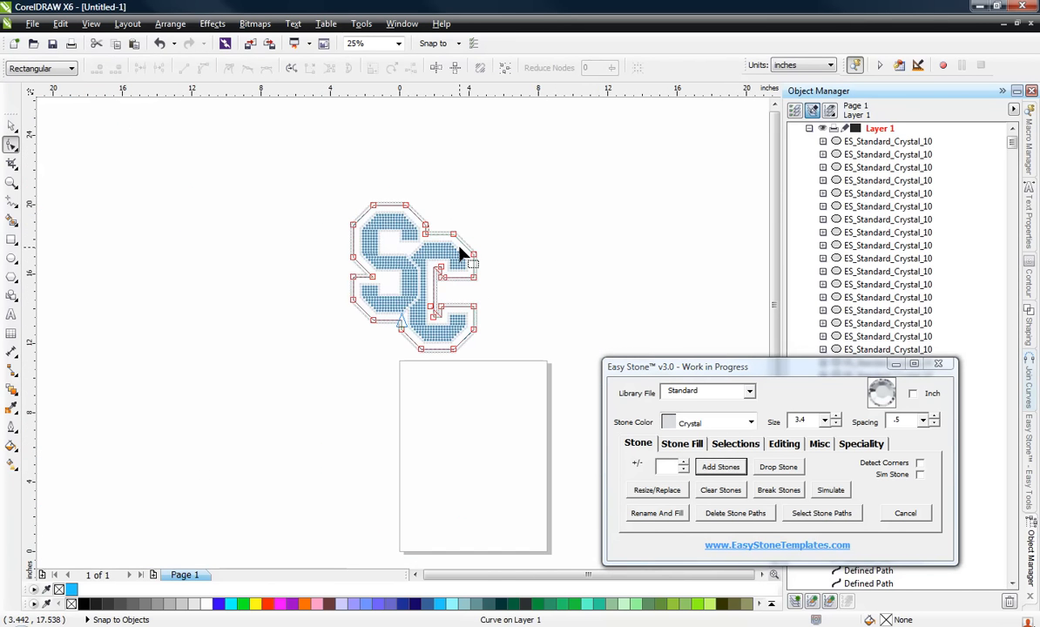
scroll(460, 253, up, 1)
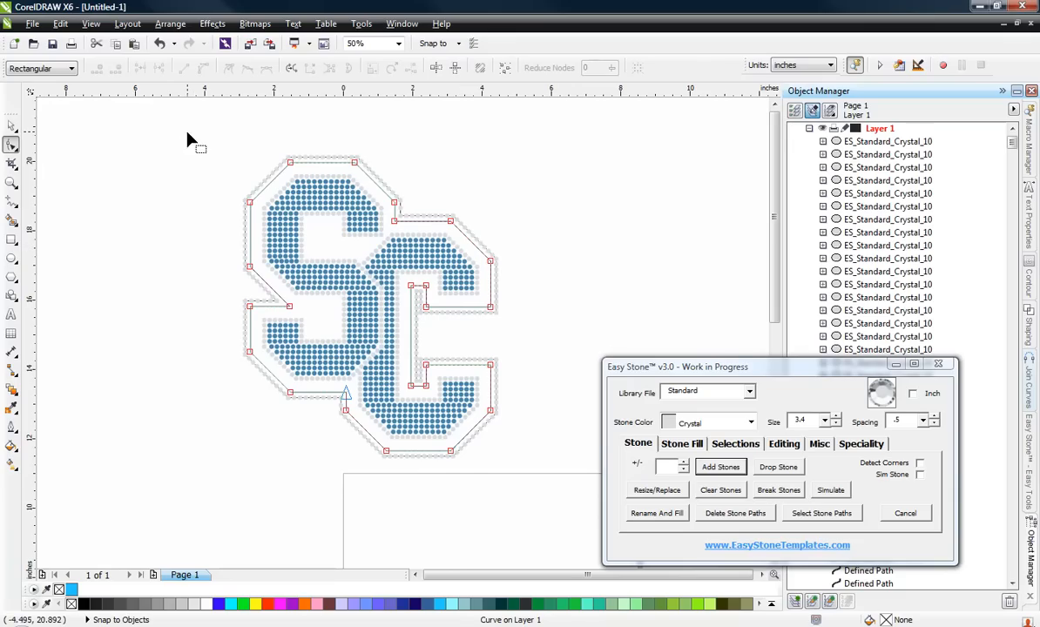
drag(188, 139, 531, 483)
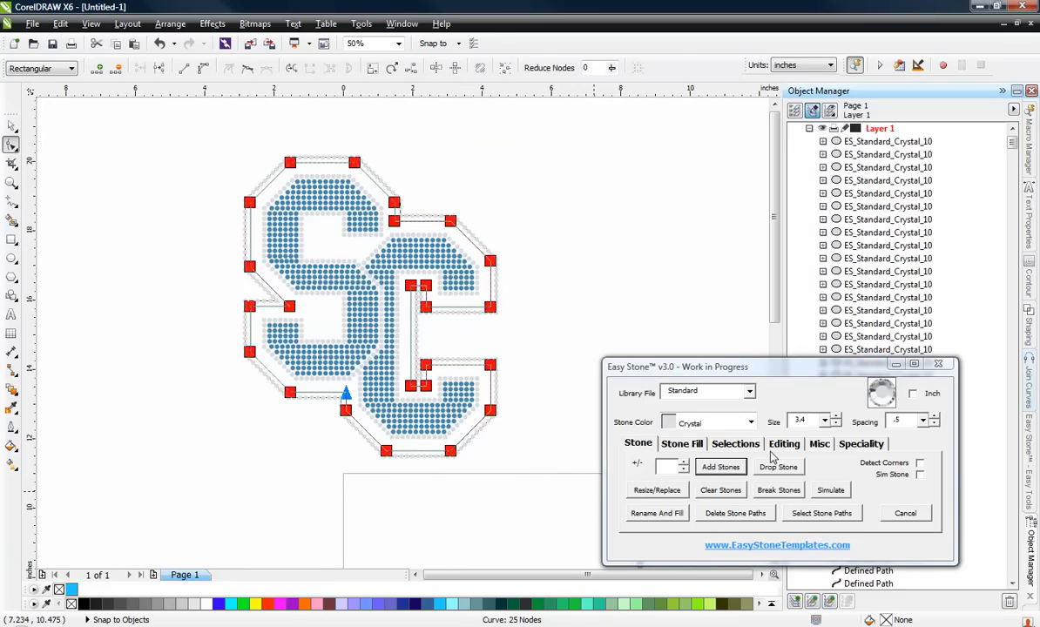
click(783, 445)
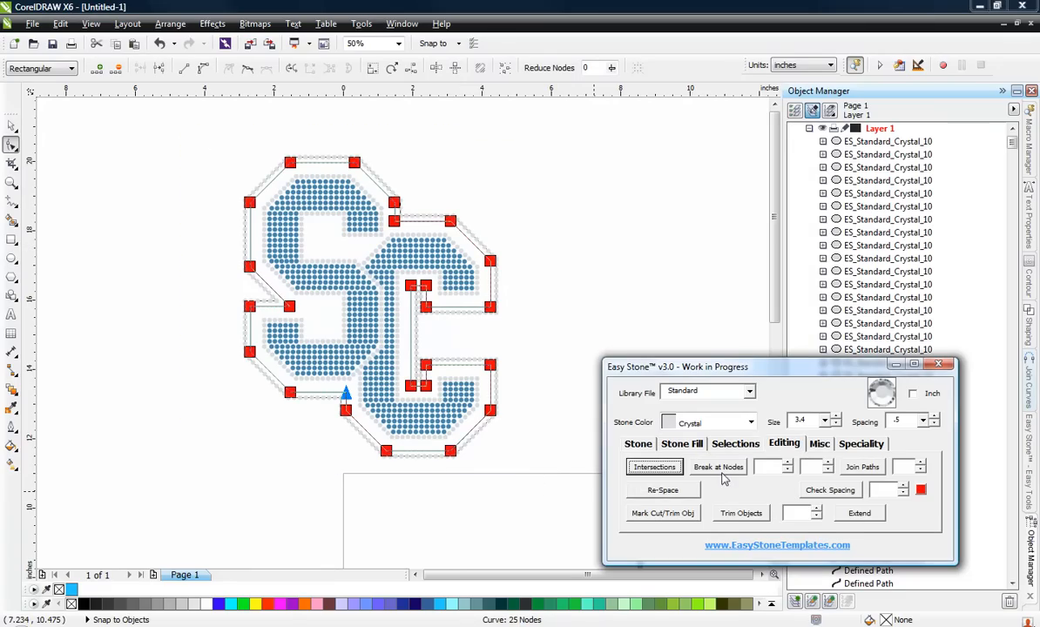
click(719, 468)
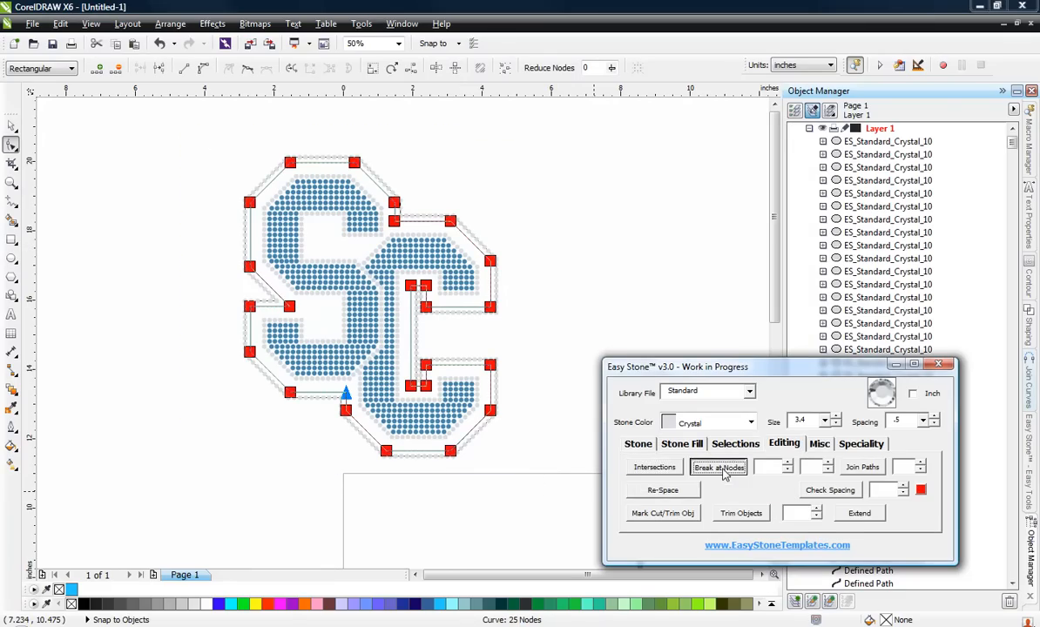
- Add size 3.4 Crystal stones along the broken inner contour segments and inspect the corners near the C's lower edge
click(637, 445)
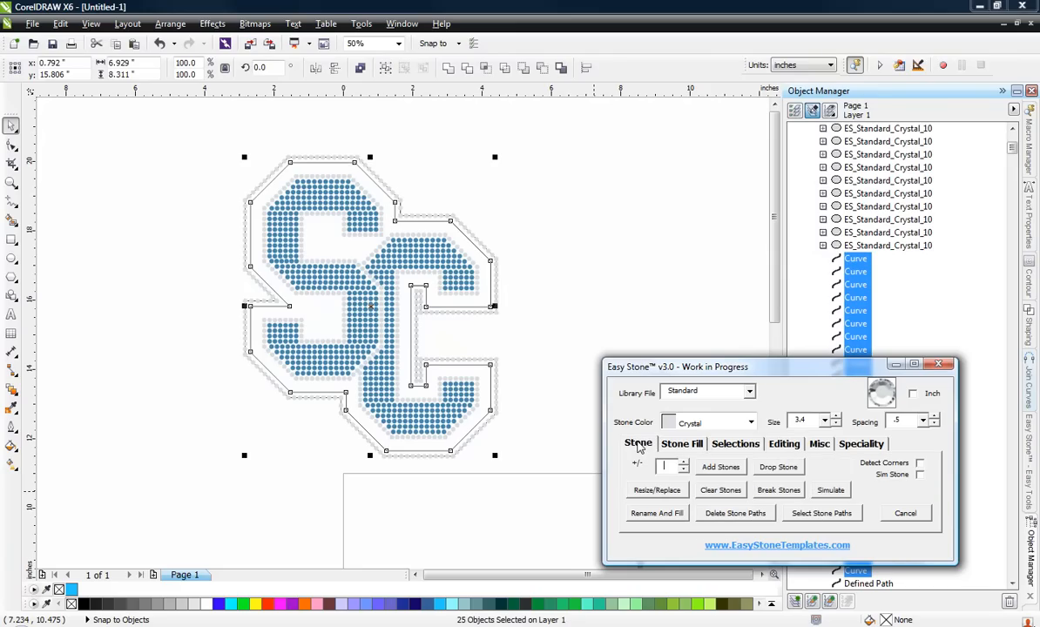
click(720, 470)
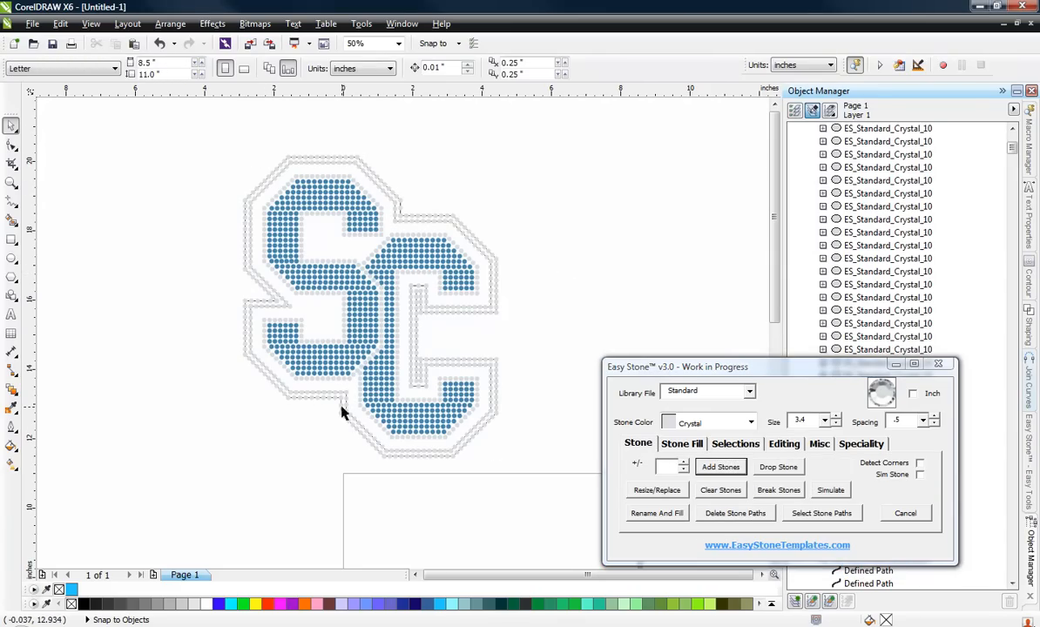
scroll(342, 413, up, 3)
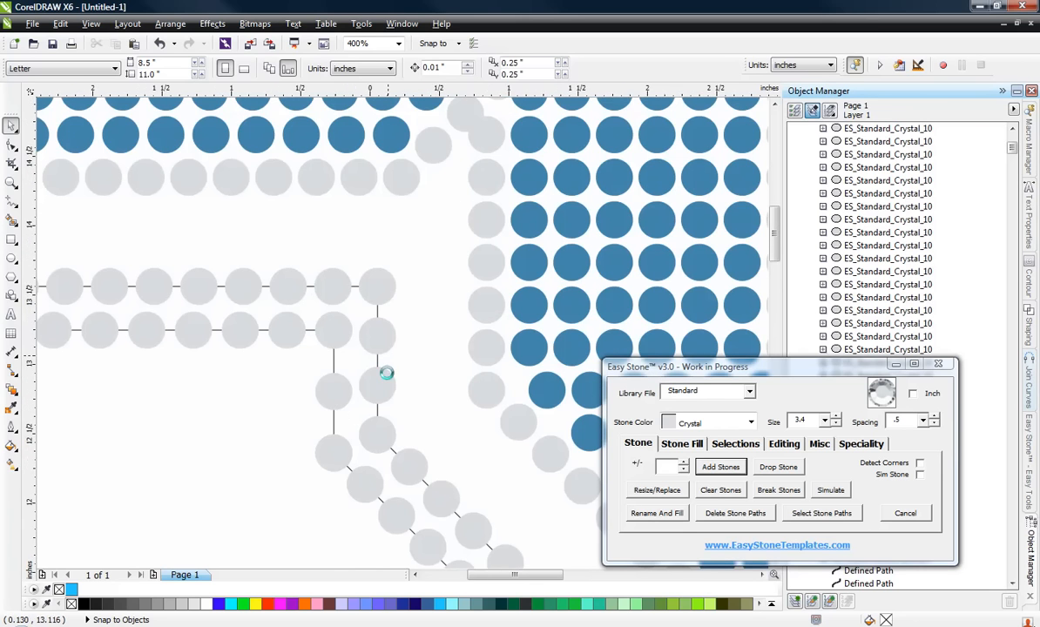
scroll(410, 470, down, 3)
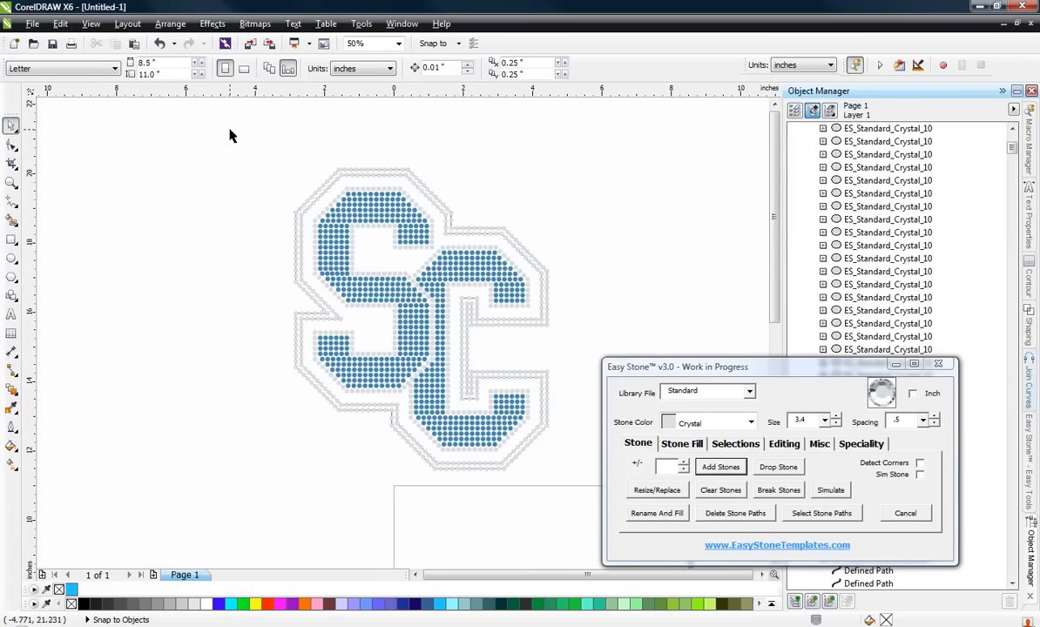
- Delete the stone paths from the whole SC design, agreeing to separate the blend groups
drag(230, 135, 579, 526)
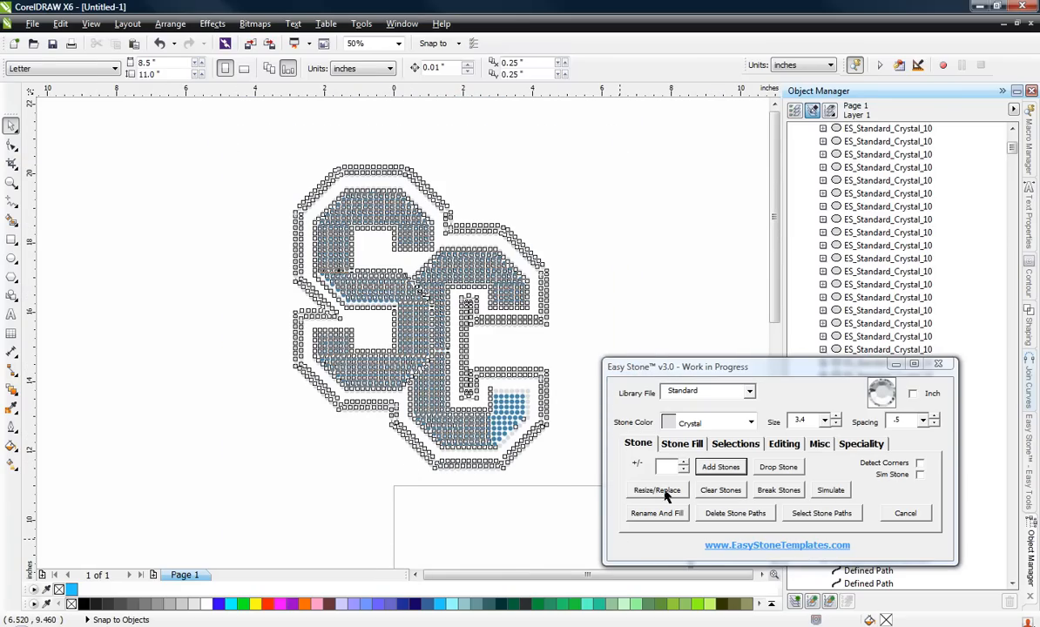
click(735, 444)
click(793, 517)
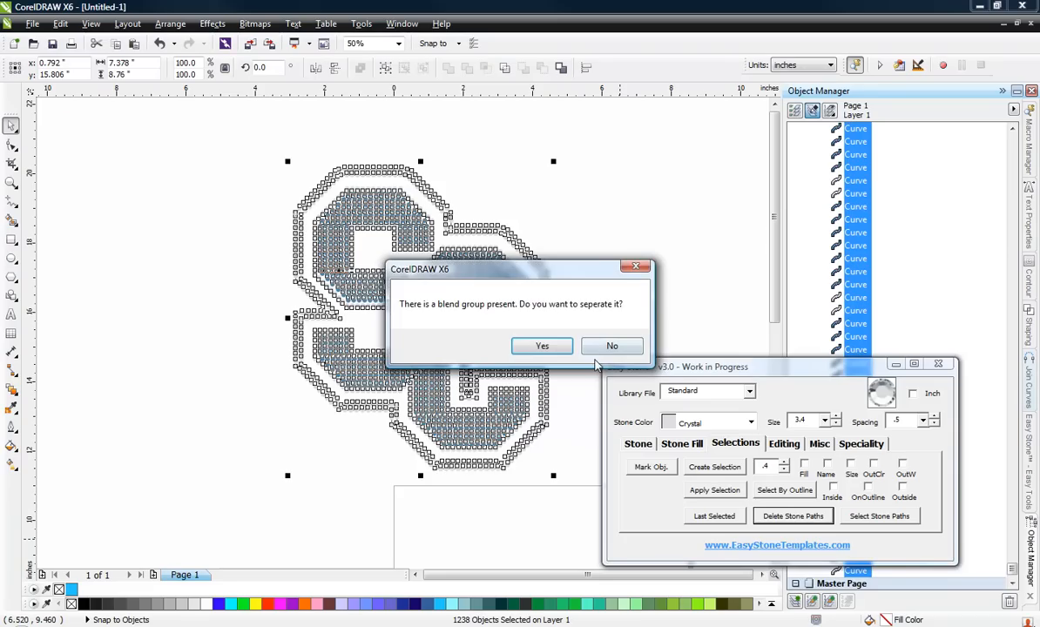
click(538, 346)
click(531, 344)
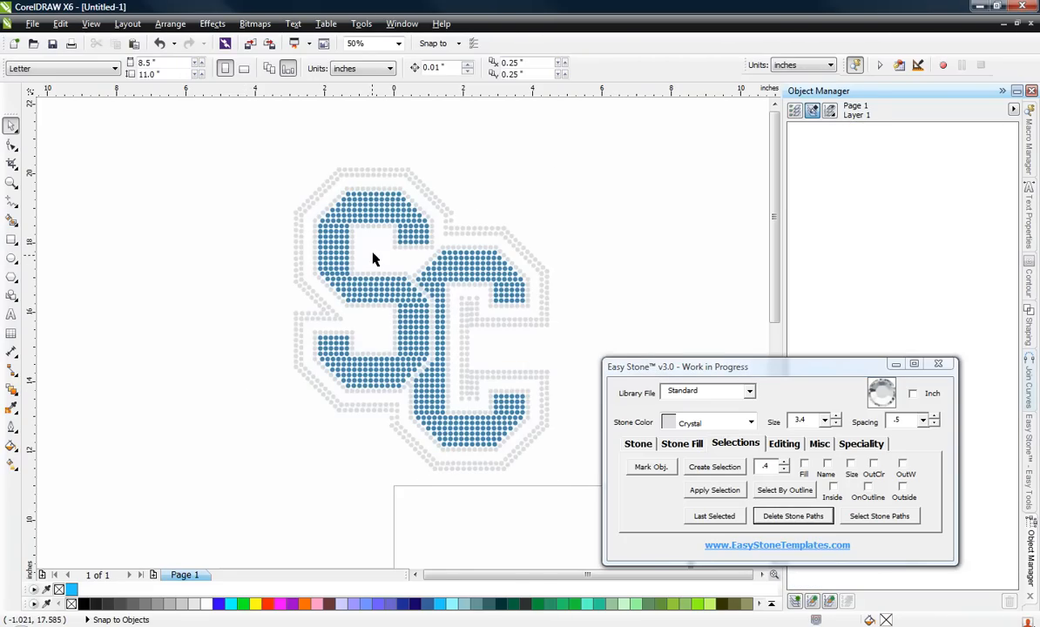
- Add a black weed box with a margin of 25 behind the complete SC stone design
scroll(470, 296, up, 3)
scroll(366, 238, down, 2)
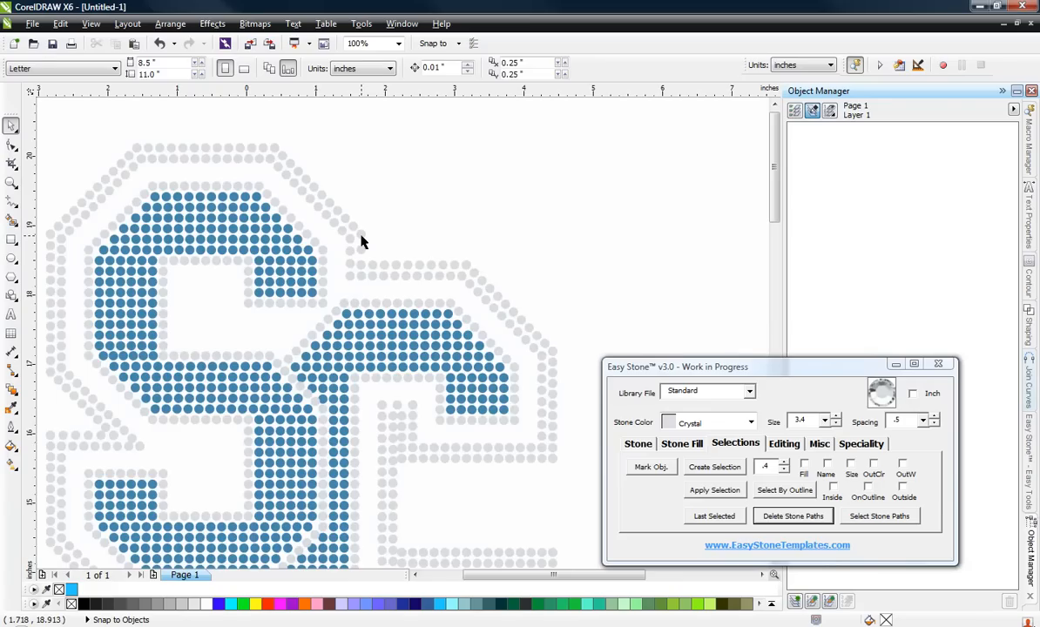
scroll(359, 233, down, 2)
drag(260, 193, 418, 370)
click(820, 444)
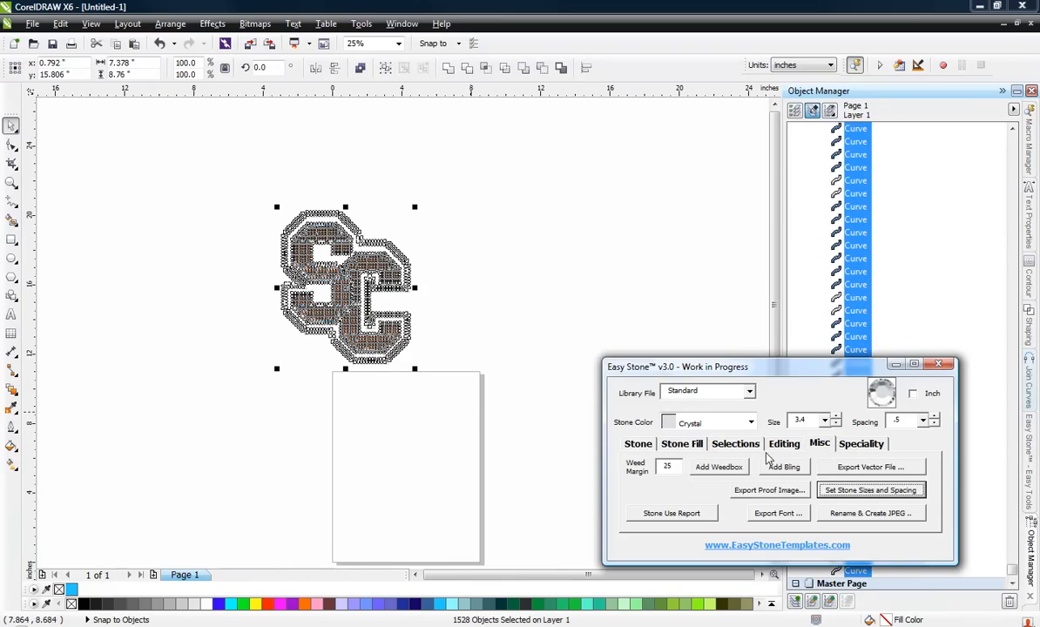
click(732, 470)
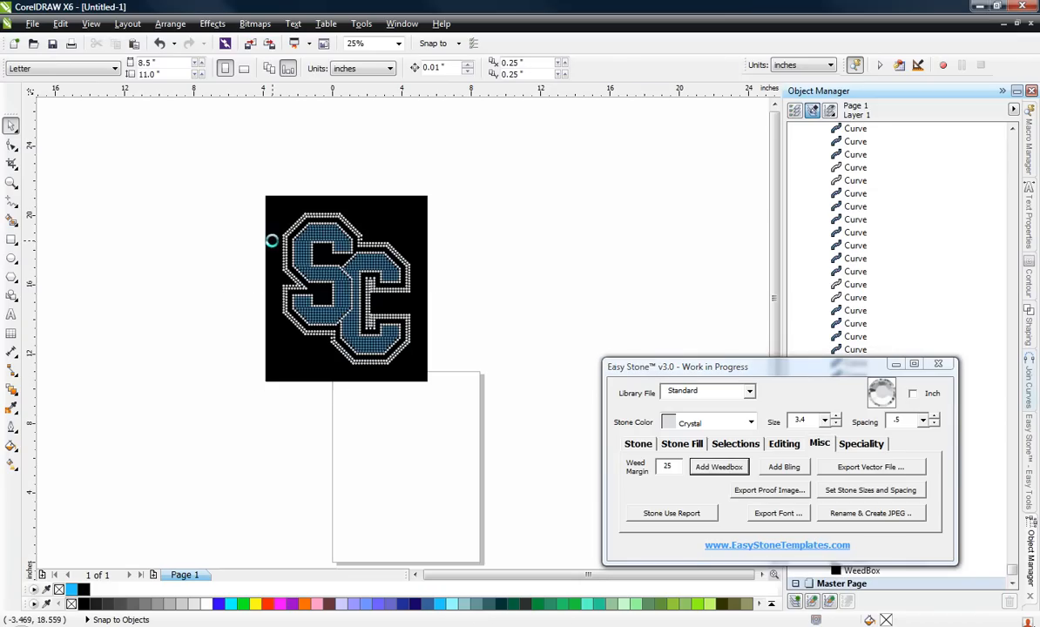
- Lock the black weed box behind the SC stone design
scroll(271, 240, up, 1)
right_click(499, 177)
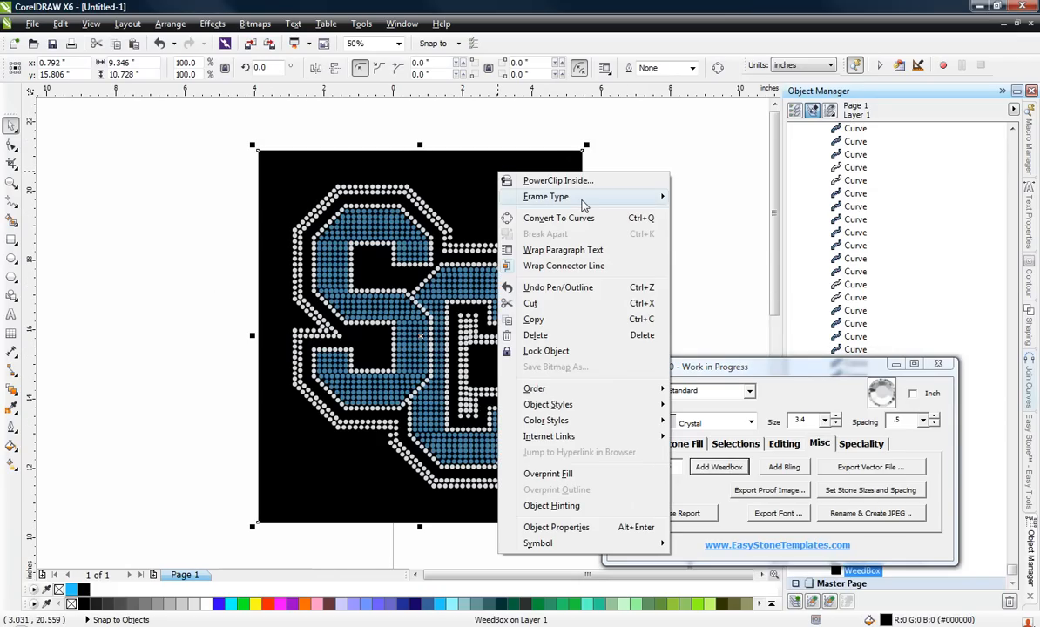
mouse_move(582, 202)
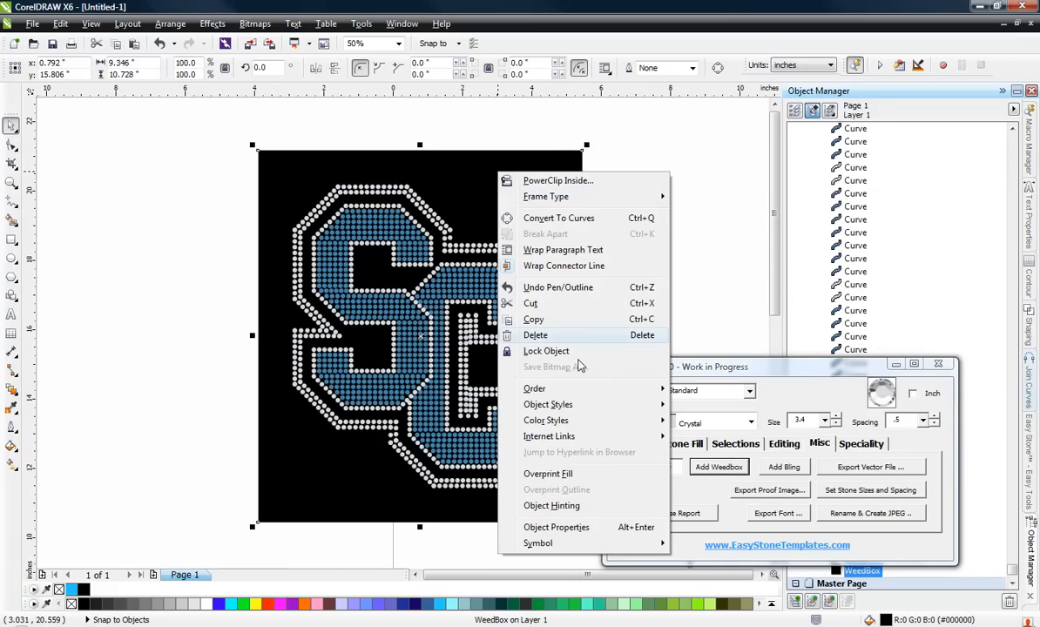
click(568, 352)
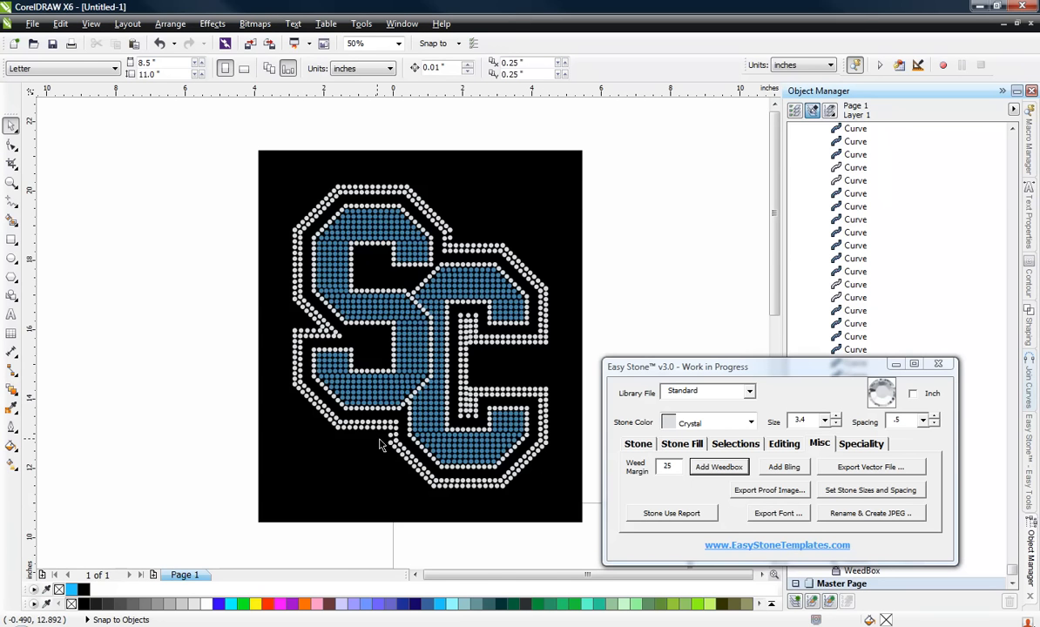
- Try to fill the gap at the outer border's inside corner, below the S, with a copied crystal stone and distribute the short column evenly
scroll(383, 446, up, 2)
scroll(425, 434, up, 1)
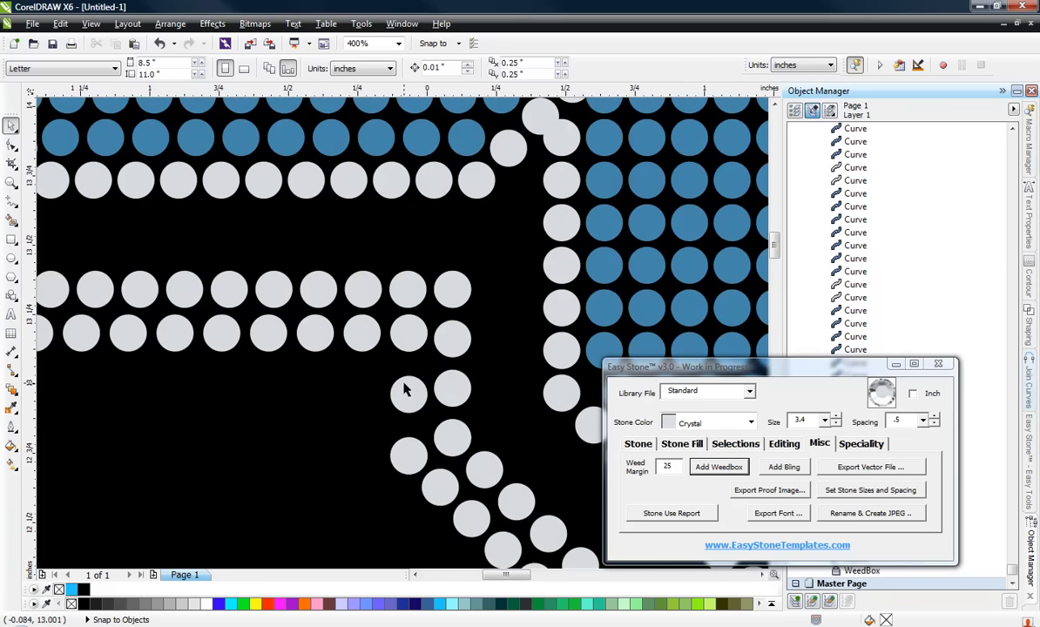
scroll(405, 390, up, 2)
scroll(414, 452, down, 2)
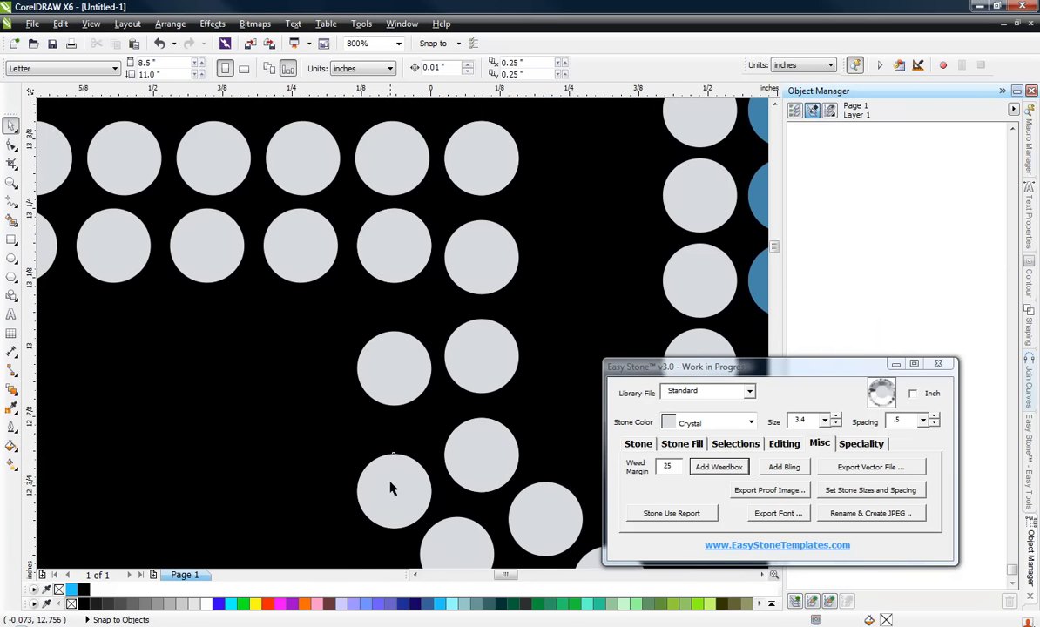
click(387, 473)
scroll(391, 429, up, 1)
click(390, 429)
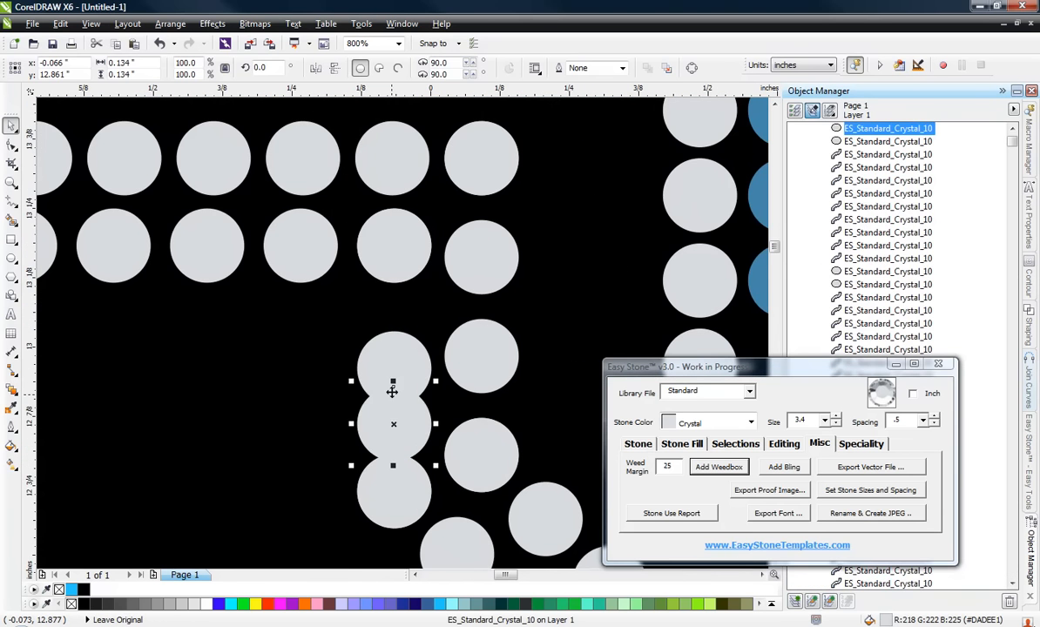
scroll(392, 396, down, 2)
drag(371, 306, 411, 459)
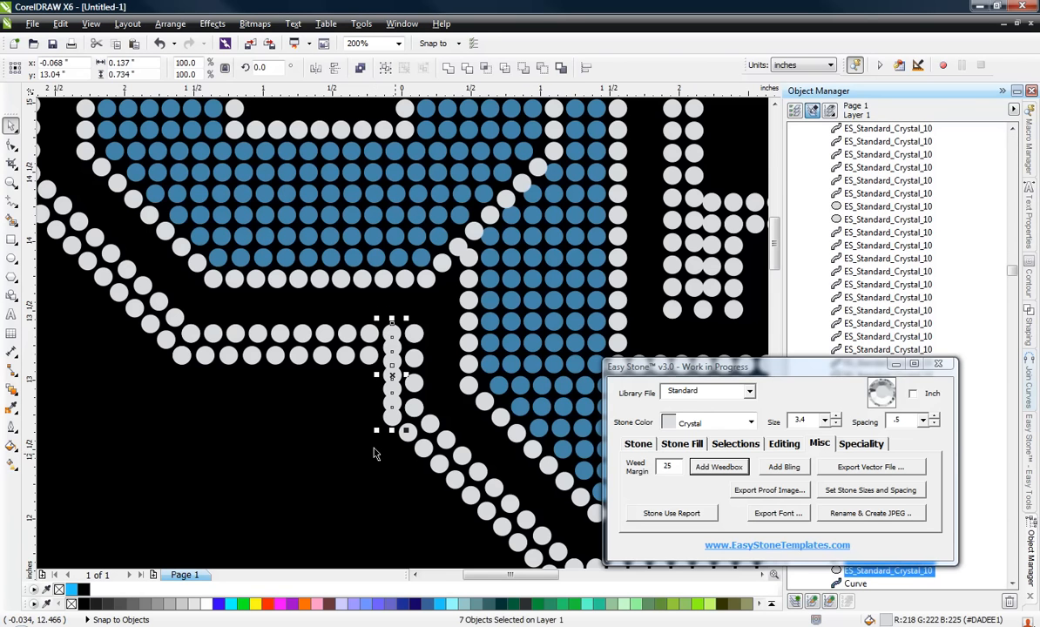
- Try to remove one overlapping crystal stone from the short column at the outer border's corner
click(362, 443)
scroll(377, 359, up, 1)
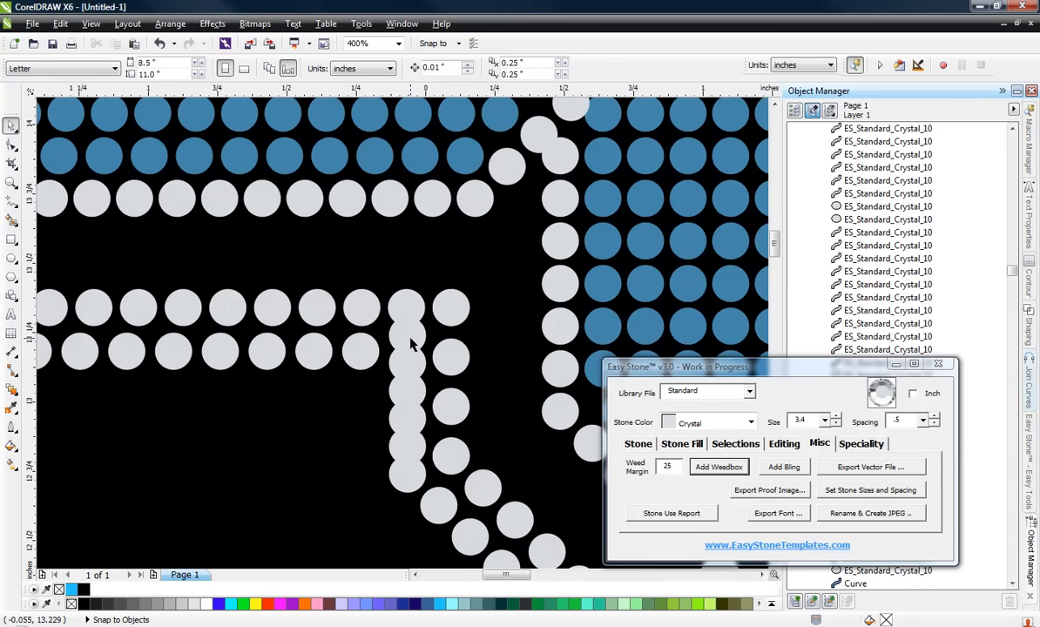
click(408, 336)
key(Delete)
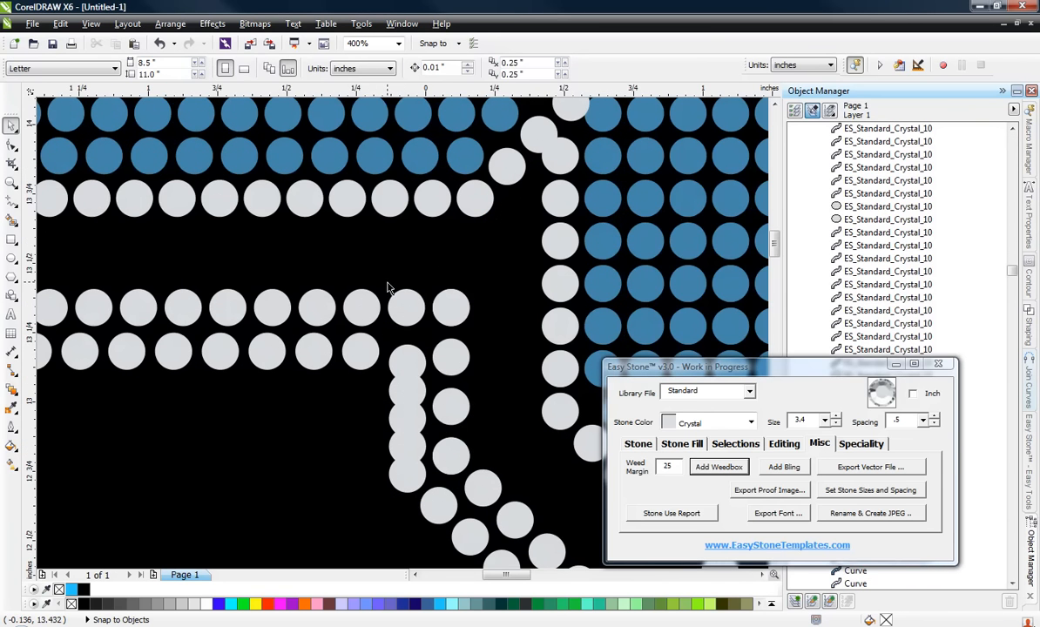
scroll(367, 383, down, 2)
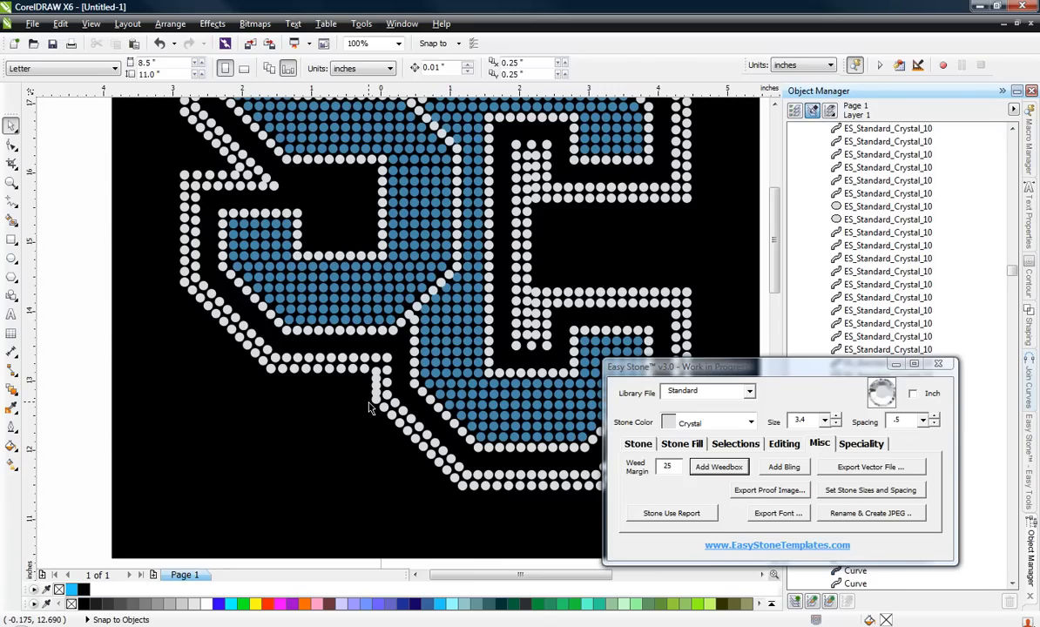
- Undo the stone deletion and the even distribution of the short corner column
key(ctrl+z)
key(ctrl+z)
key(ctrl+z)
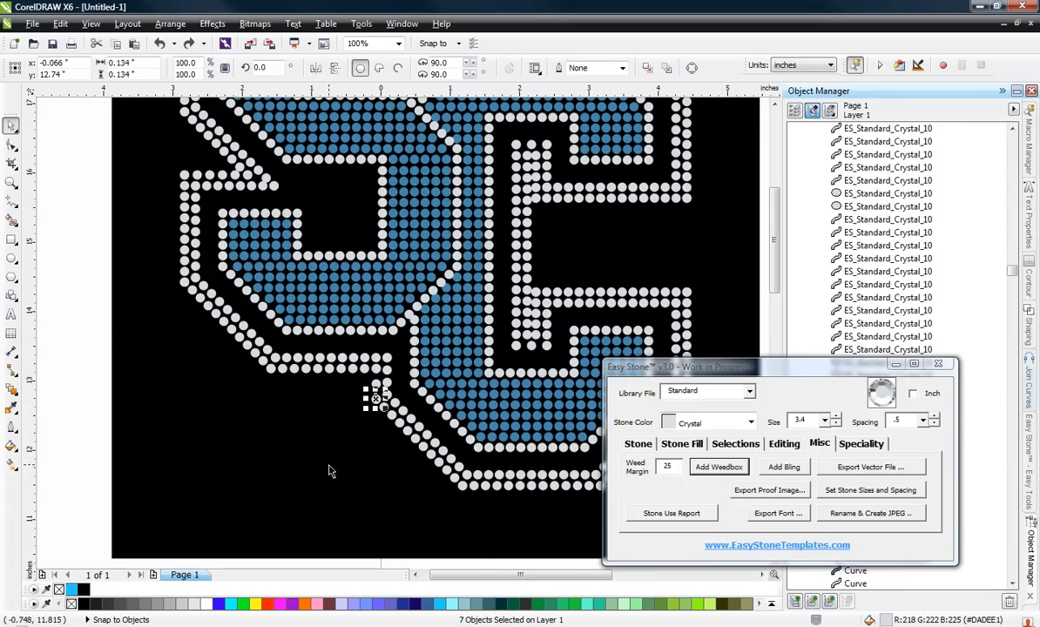
- Run Check Spacing on all stones of the SC design to delete the overlapping ones, leaving out the weed box
scroll(339, 468, down, 2)
drag(256, 298, 504, 481)
click(784, 443)
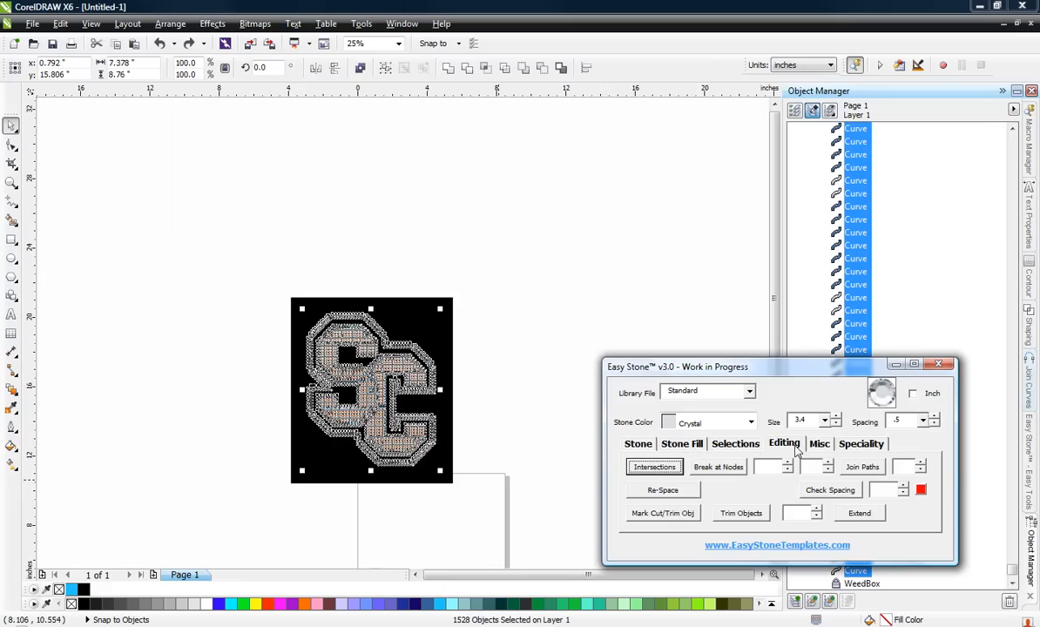
click(836, 491)
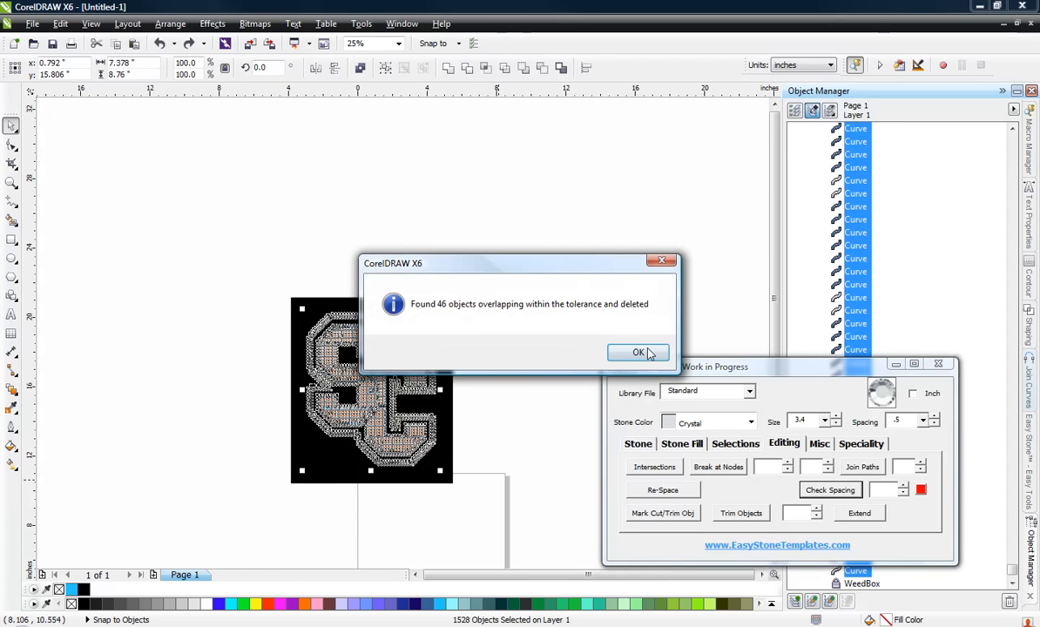
click(638, 352)
- Copy a crystal stone into the gap at the outer border's corner below the S and distribute that column evenly in height
scroll(357, 436, up, 3)
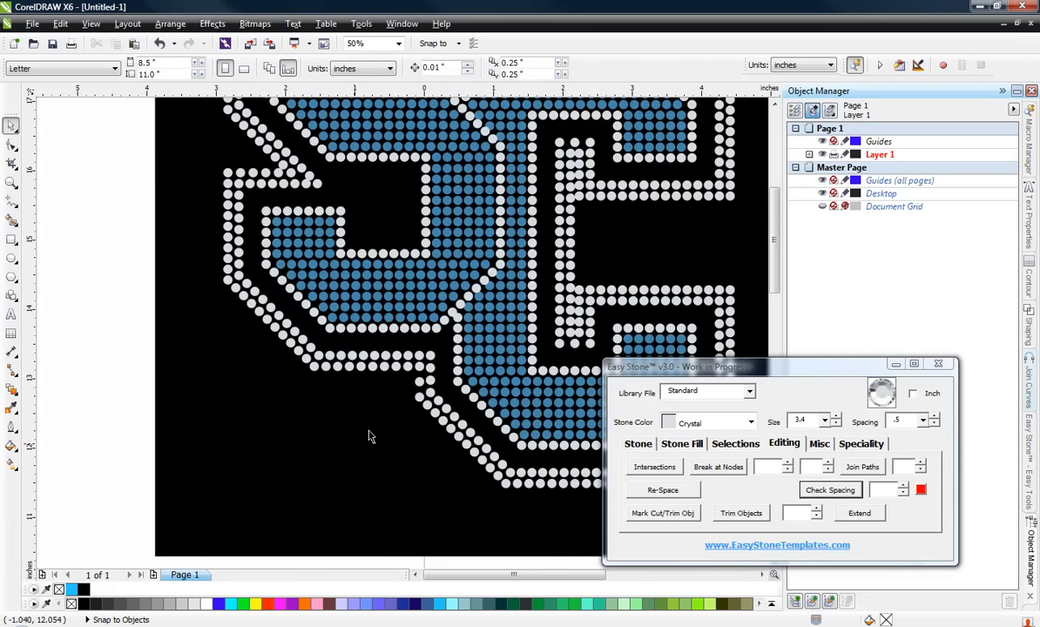
scroll(368, 435, up, 4)
click(403, 427)
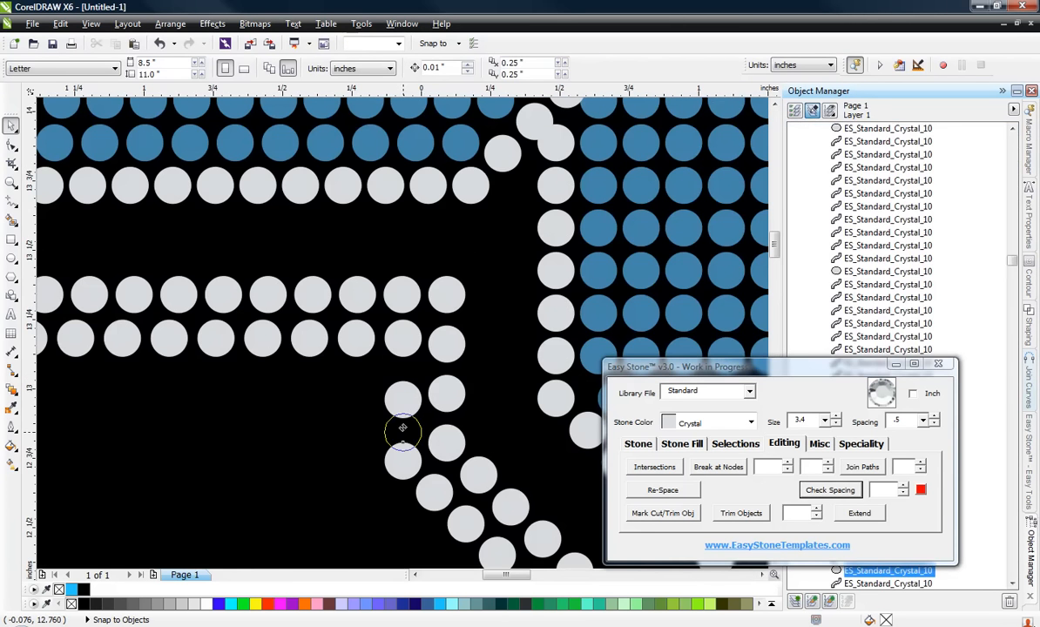
right_click(403, 424)
drag(402, 428, 403, 423)
click(378, 260)
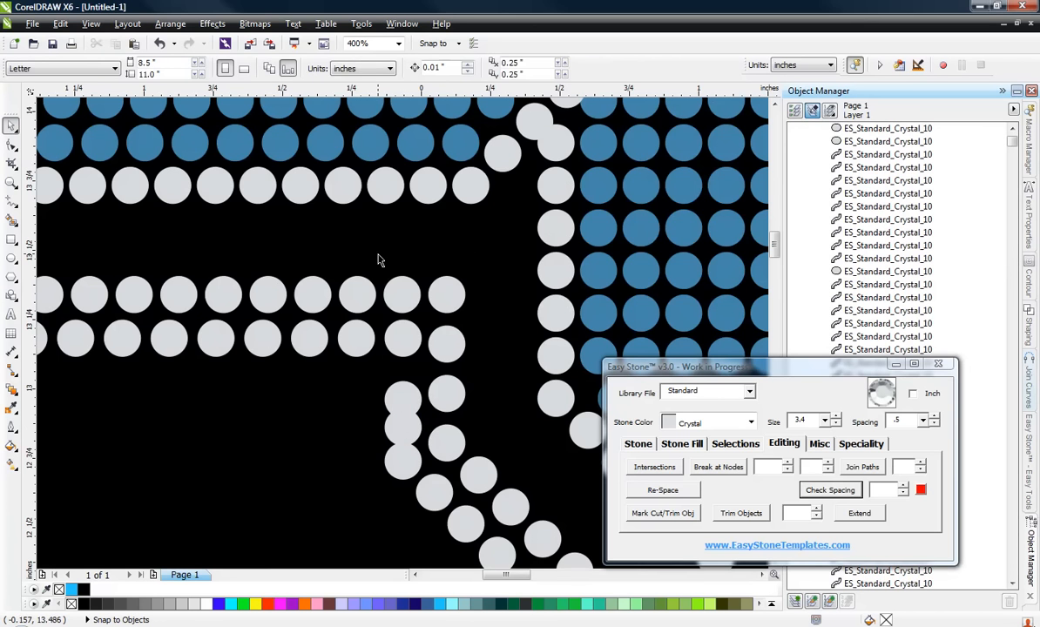
drag(378, 260, 427, 486)
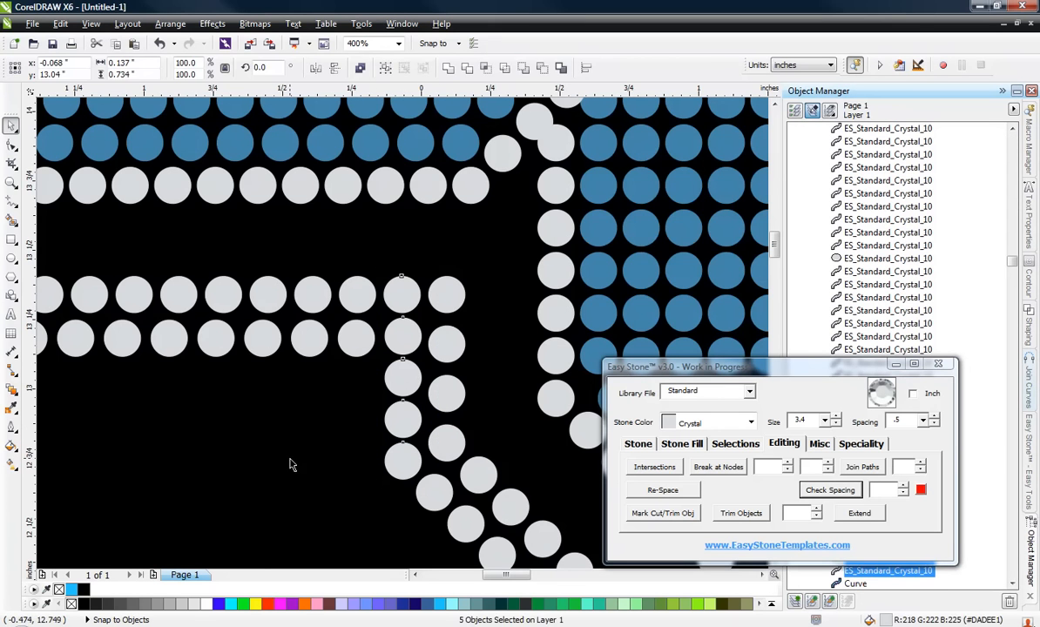
key(Escape)
scroll(291, 465, down, 2)
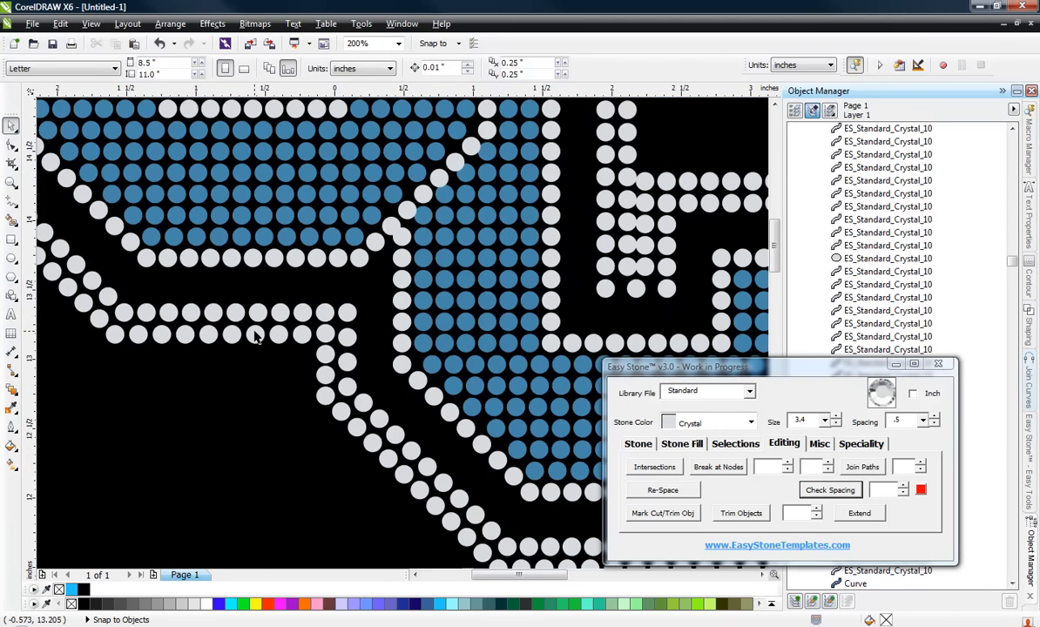
- Move the top crystal stone of the C's outer edge column down off the diagonal row and distribute the column evenly
scroll(320, 250, up, 4)
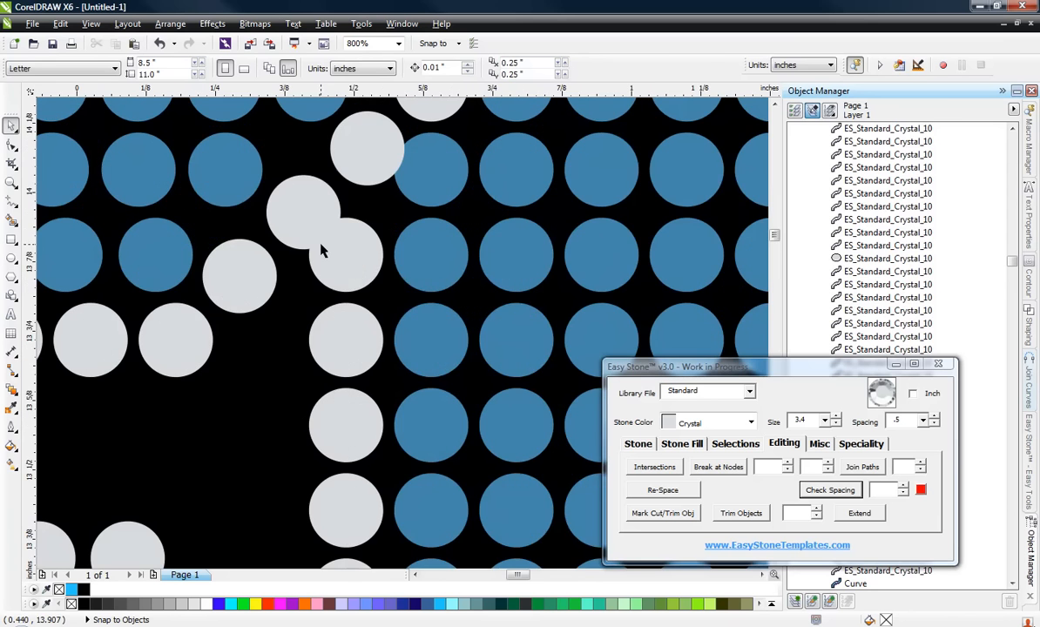
mouse_move(356, 263)
mouse_down()
mouse_move(345, 267)
mouse_move(353, 281)
mouse_up()
scroll(340, 280, up, 2)
drag(356, 210, 357, 231)
scroll(348, 193, down, 3)
click(327, 485)
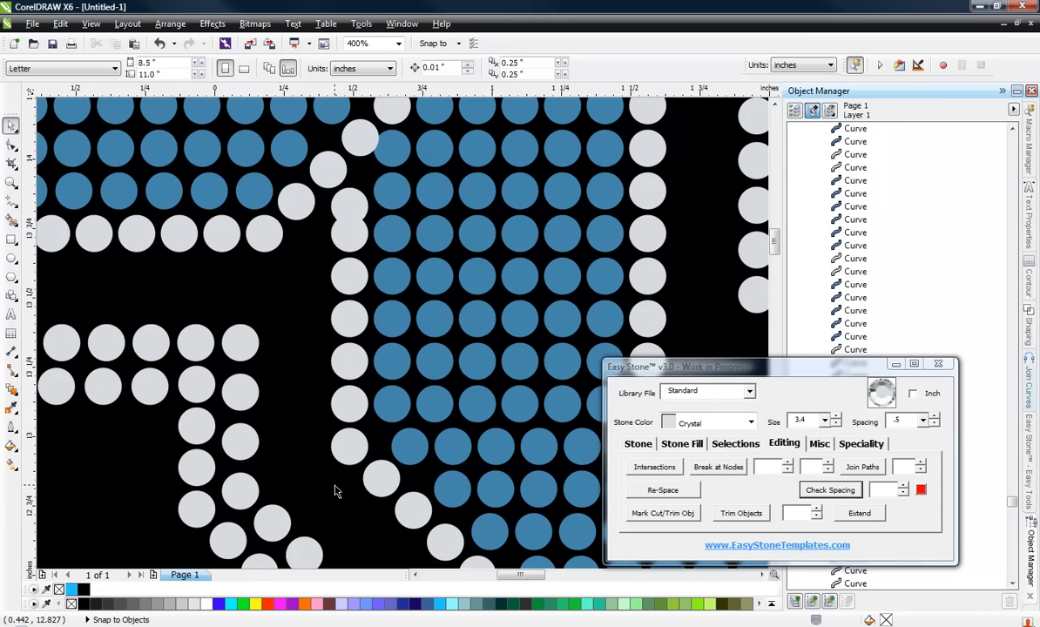
drag(326, 485, 374, 174)
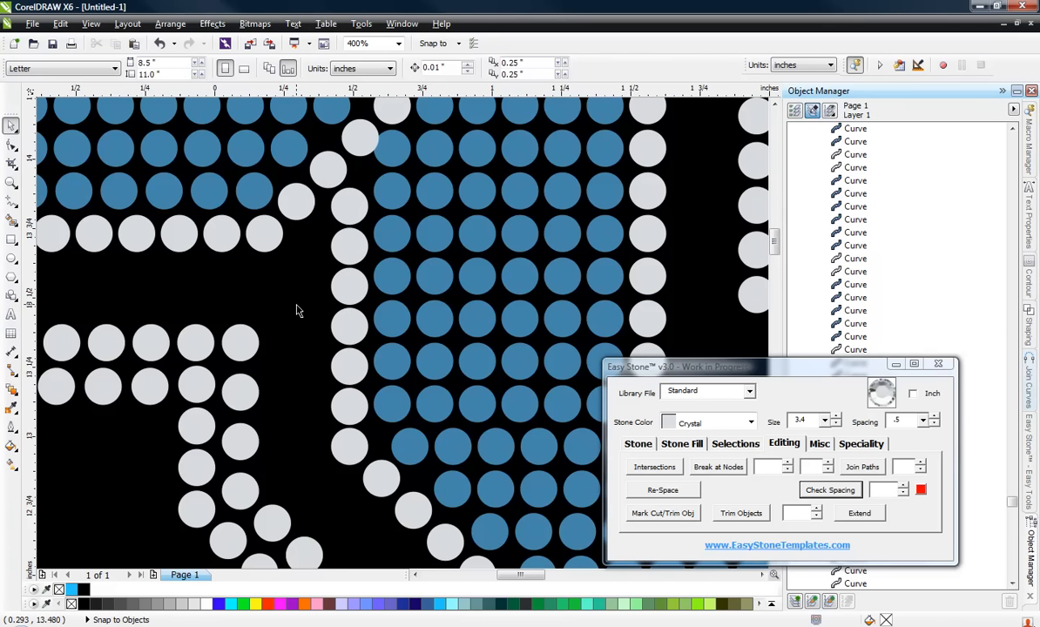
- Shift the first blue stones of the C's four rows beside the diagonal crystal row to the right, clear of the crystal stones
scroll(296, 311, down, 2)
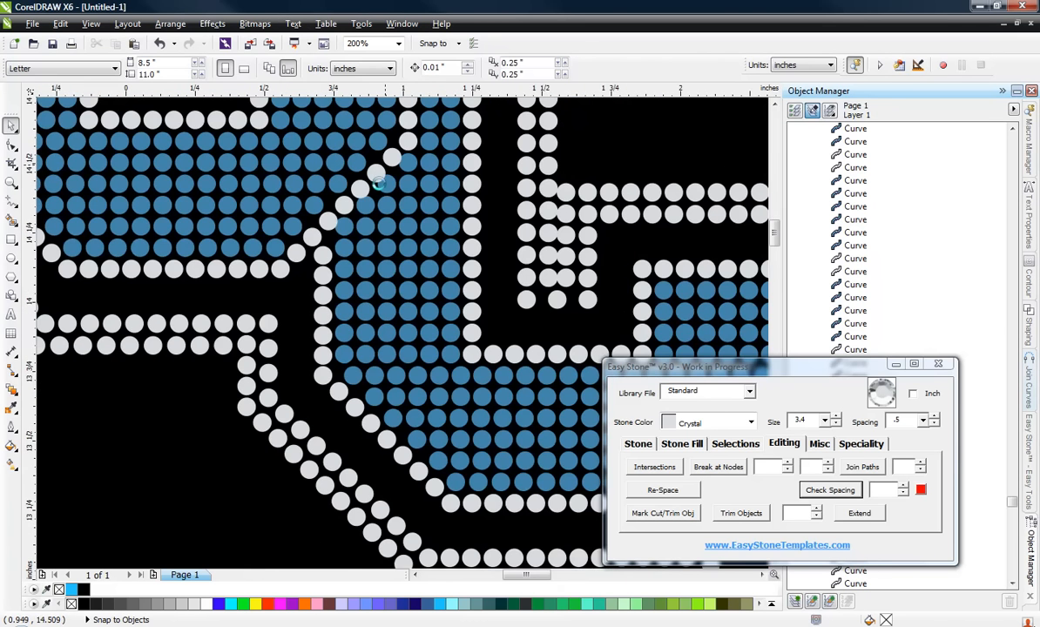
scroll(256, 425, up, 8)
drag(168, 380, 241, 391)
scroll(241, 391, down, 2)
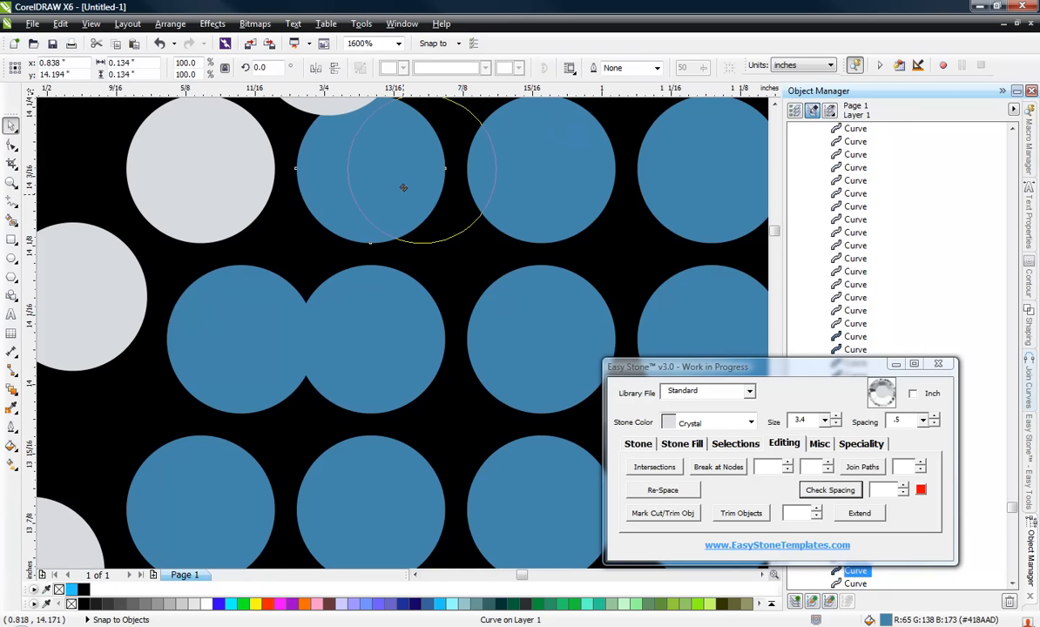
scroll(368, 253, down, 3)
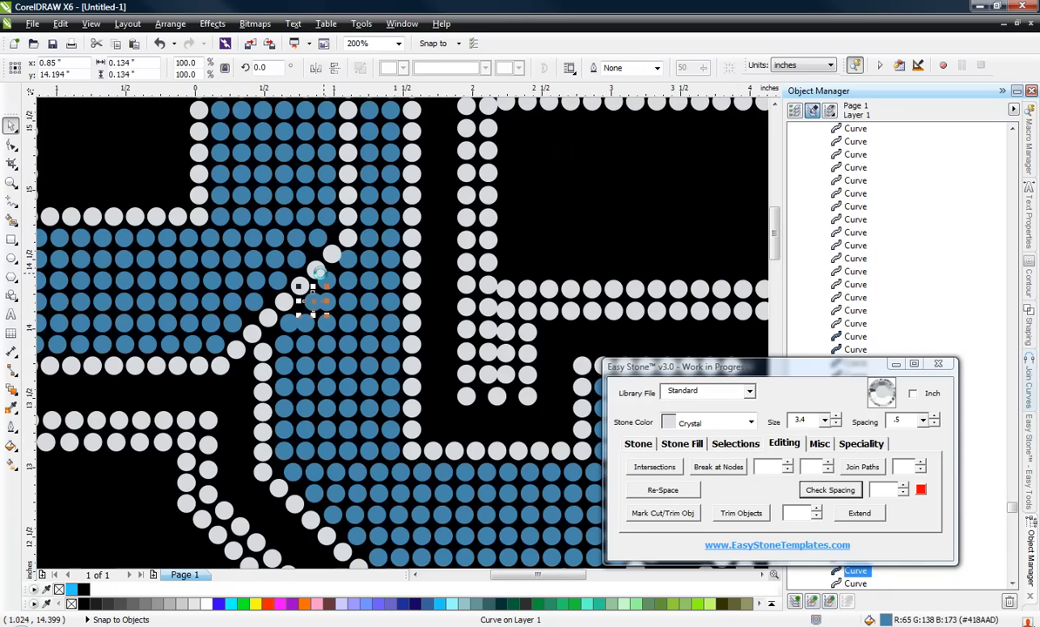
scroll(321, 273, up, 2)
drag(360, 312, 385, 313)
scroll(406, 217, up, 1)
drag(350, 355, 359, 354)
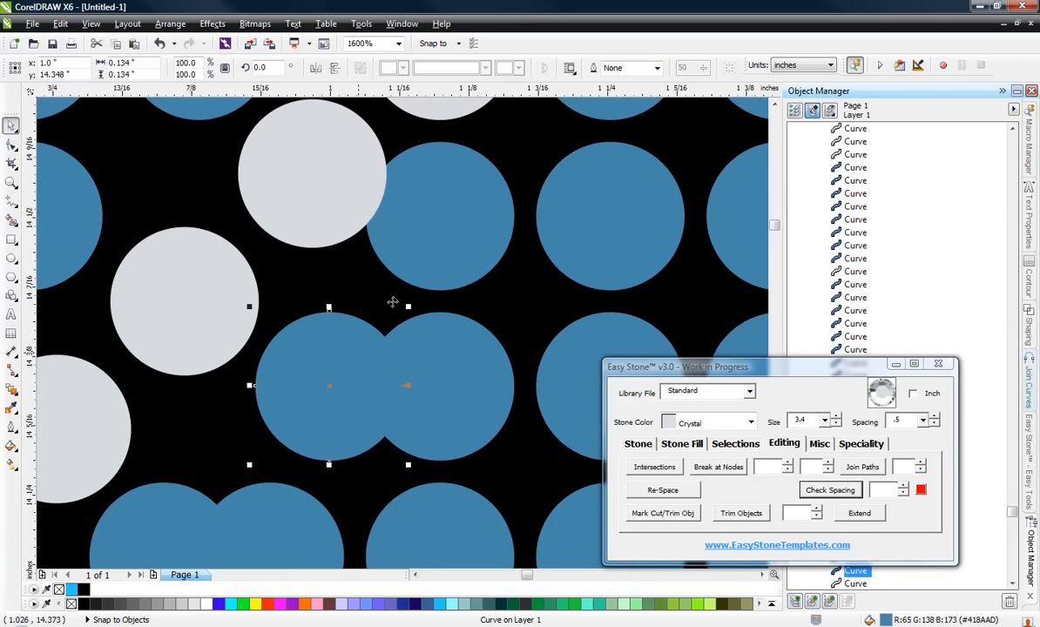
drag(392, 303, 470, 226)
scroll(402, 250, down, 2)
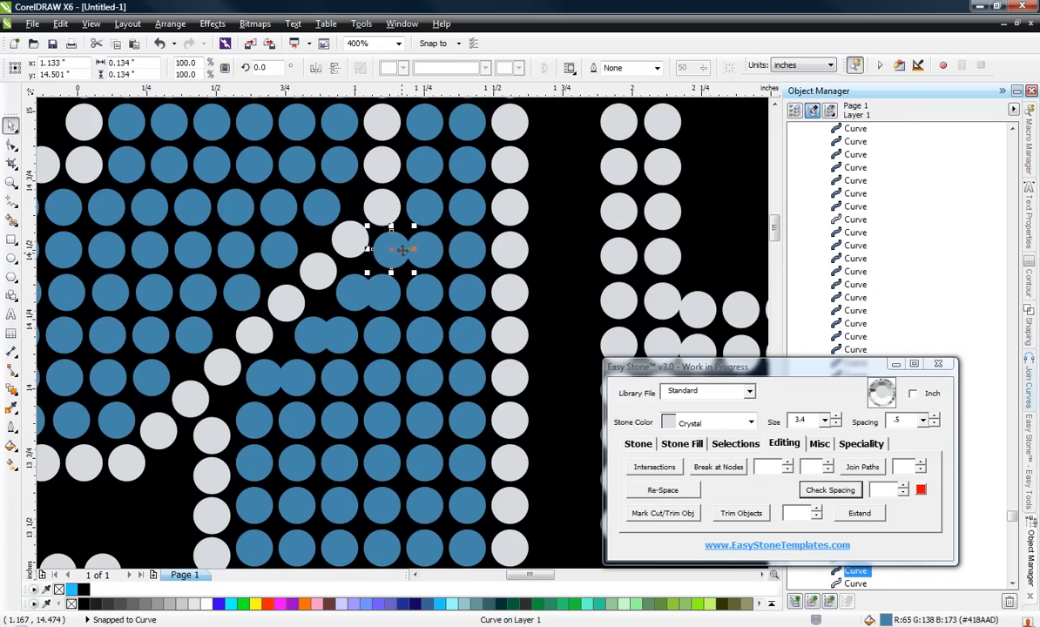
- Distribute the uppermost shifted row evenly in width, from its first blue stone to the C's inner crystal edge
scroll(403, 250, up, 1)
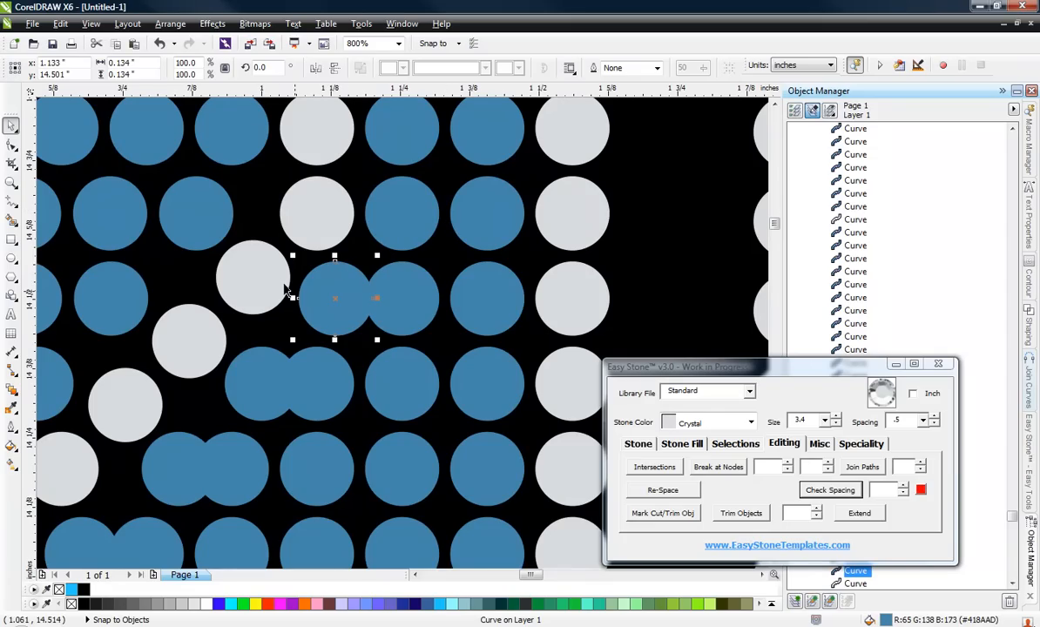
shift+click(406, 310)
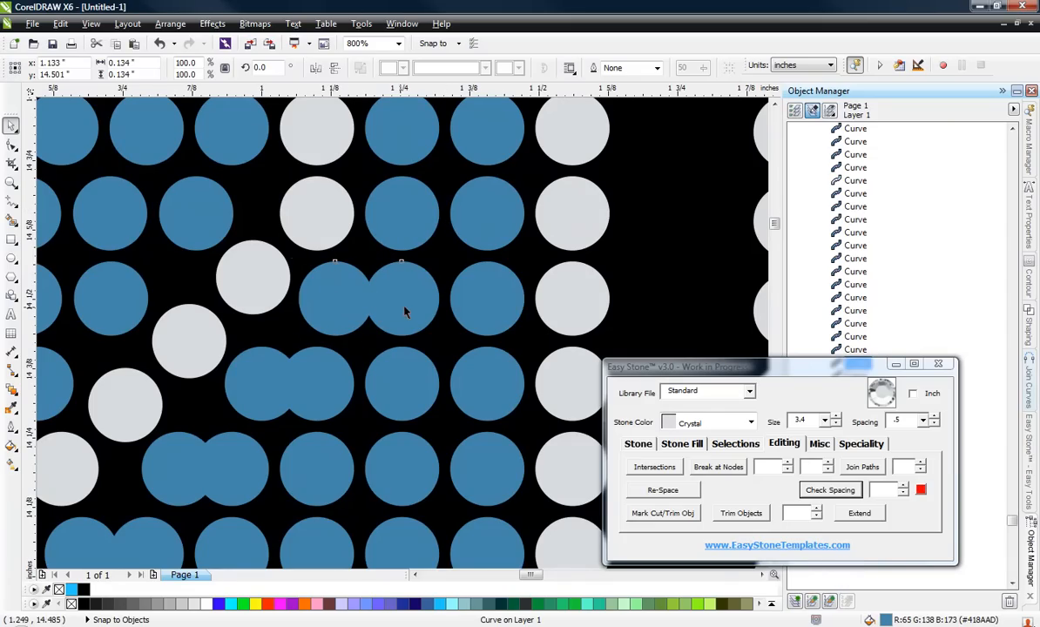
shift+click(478, 297)
shift+click(575, 310)
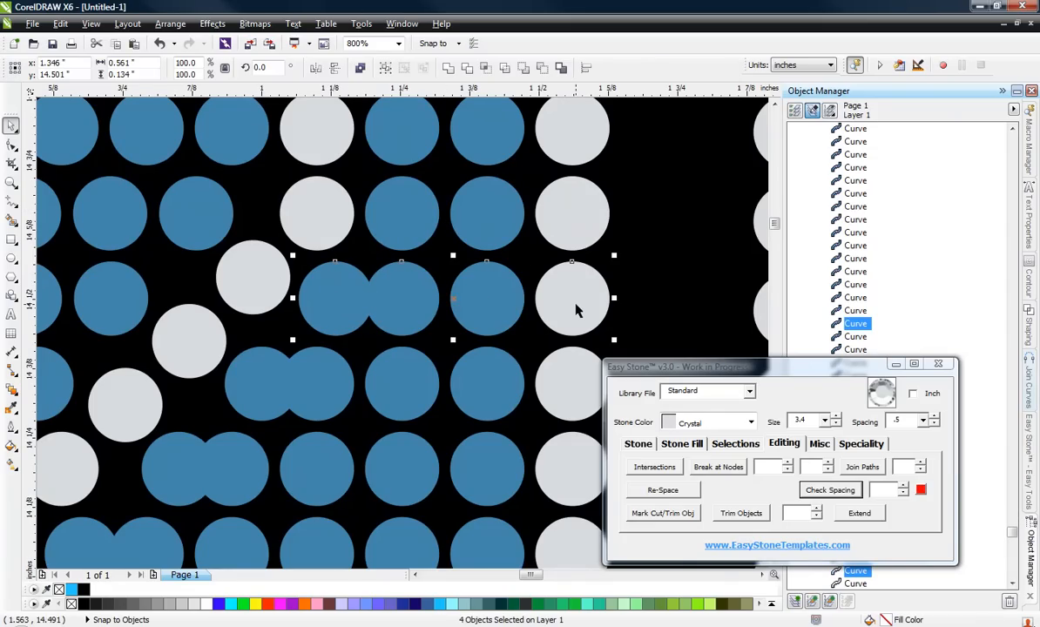
key(shift+e)
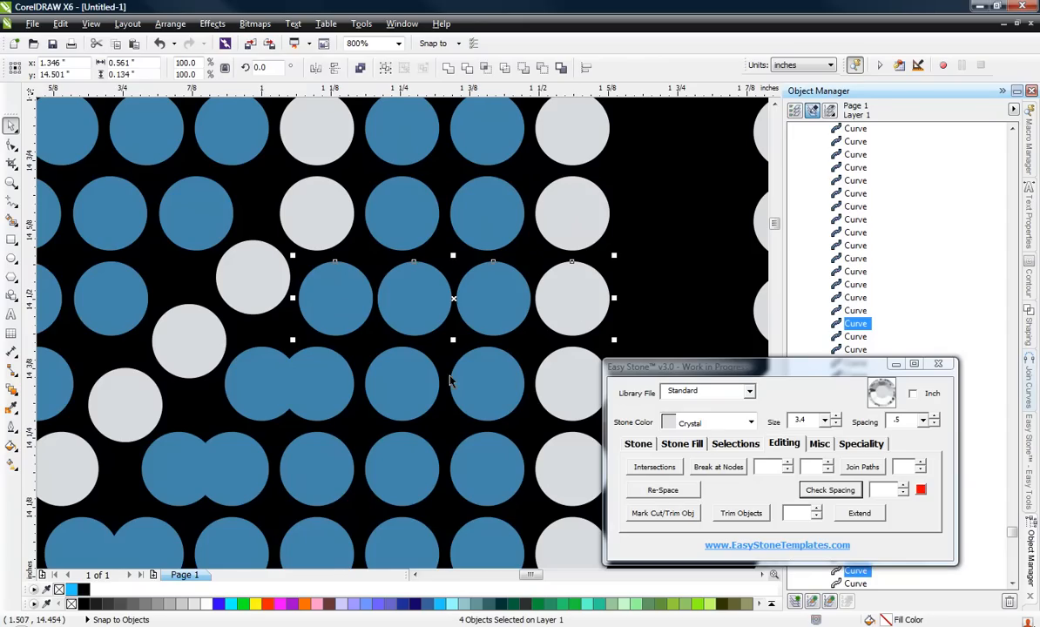
- Distribute the second shifted row's four blue stones and crystal edge stone evenly in width
click(249, 382)
shift+click(346, 374)
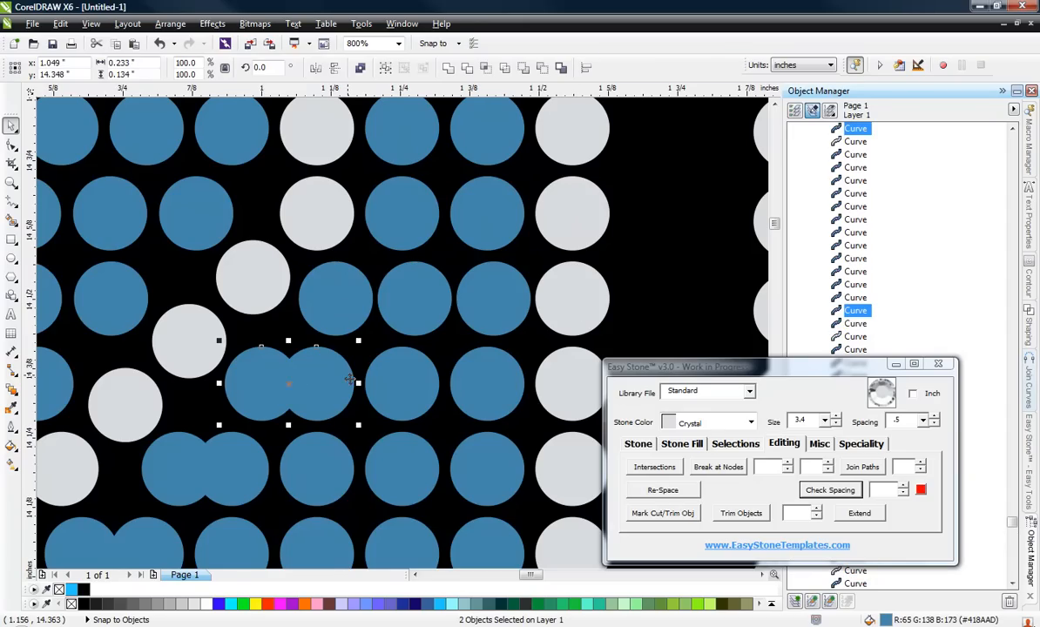
shift+click(397, 380)
shift+click(507, 381)
shift+click(575, 370)
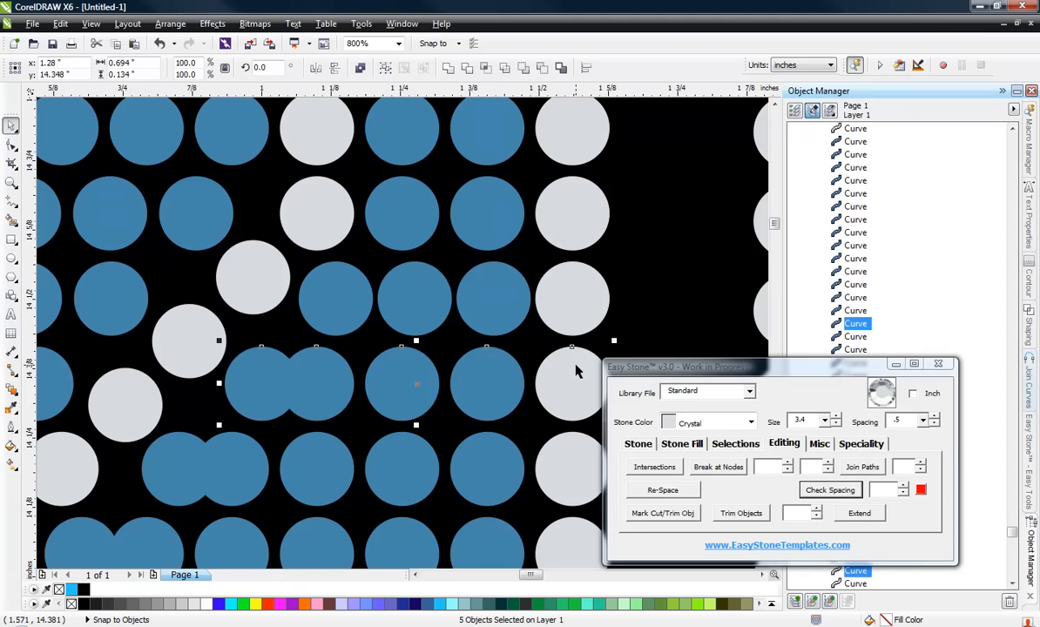
key(shift+e)
- Distribute the third shifted row's five blue stones and the C's inner crystal edge stone evenly in width
scroll(359, 297, down, 1)
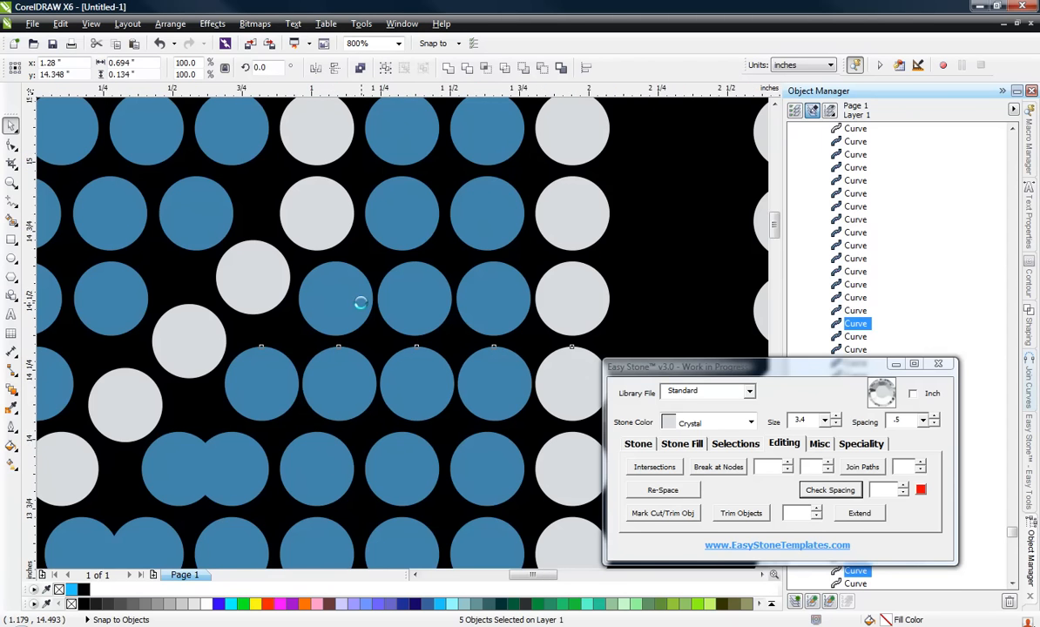
scroll(336, 403, up, 2)
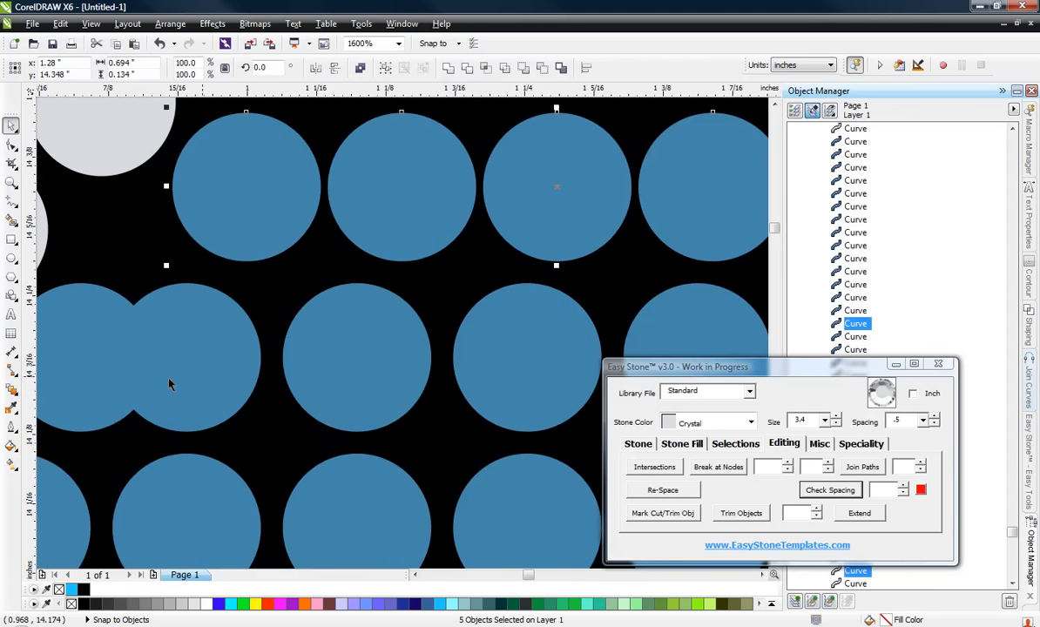
click(95, 380)
scroll(167, 318, down, 2)
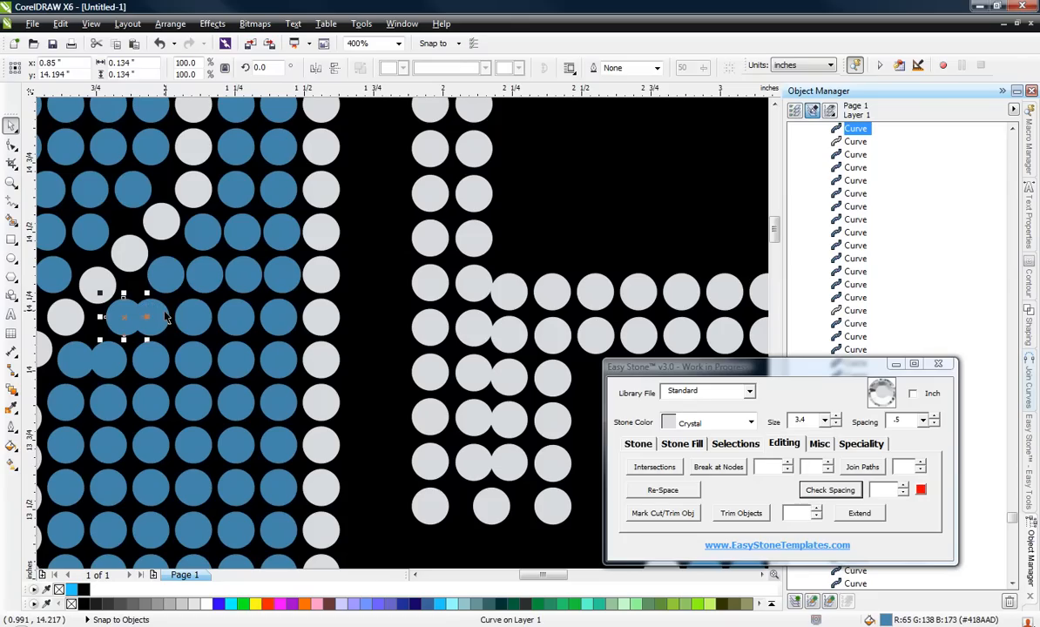
shift+click(187, 318)
shift+click(232, 324)
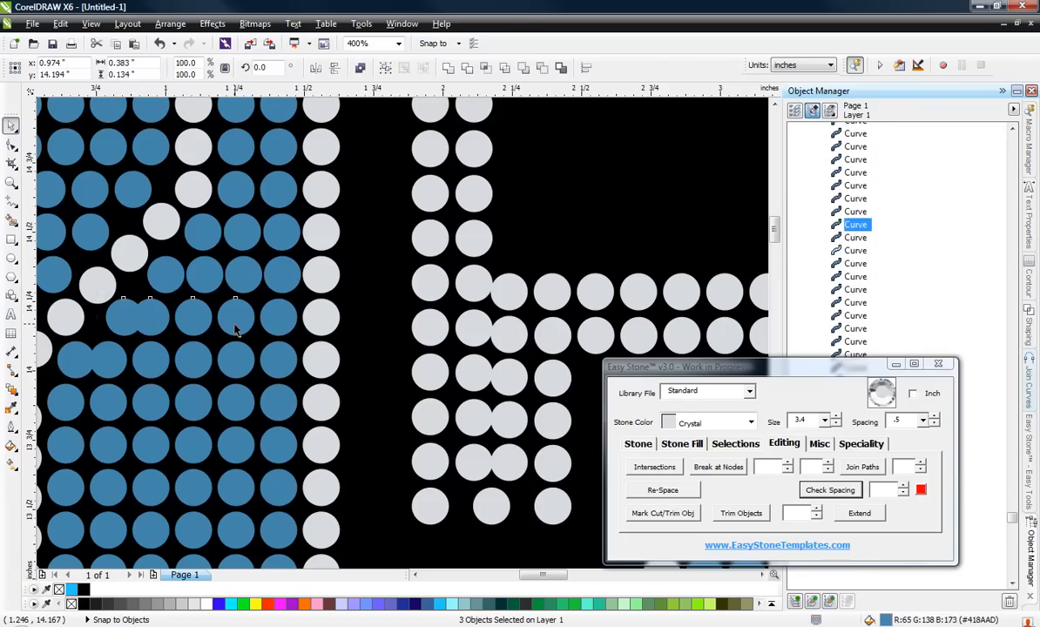
shift+click(280, 329)
shift+click(322, 330)
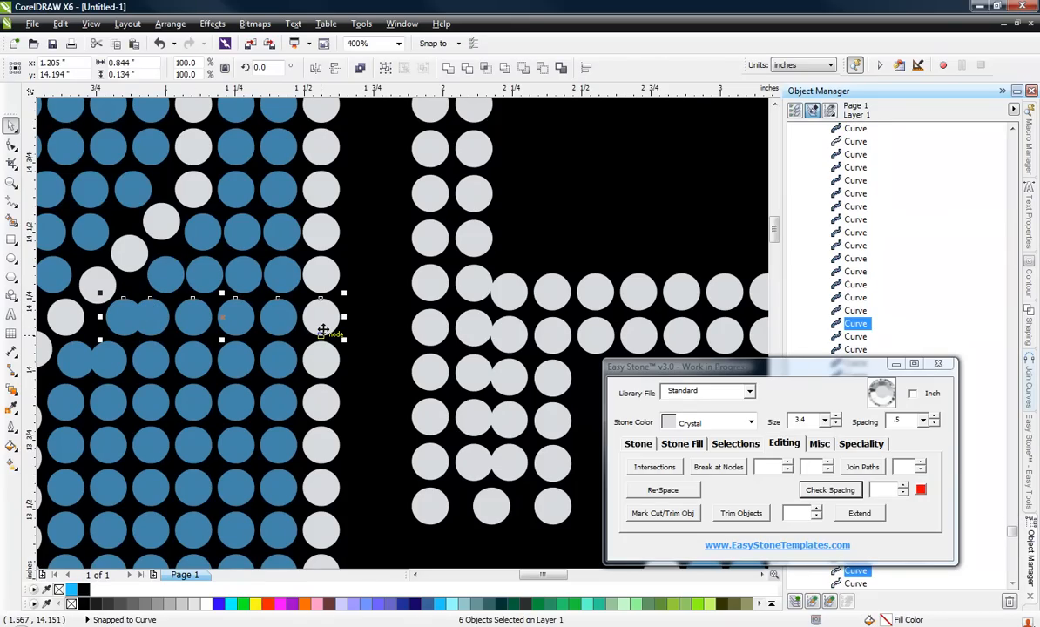
key(shift+e)
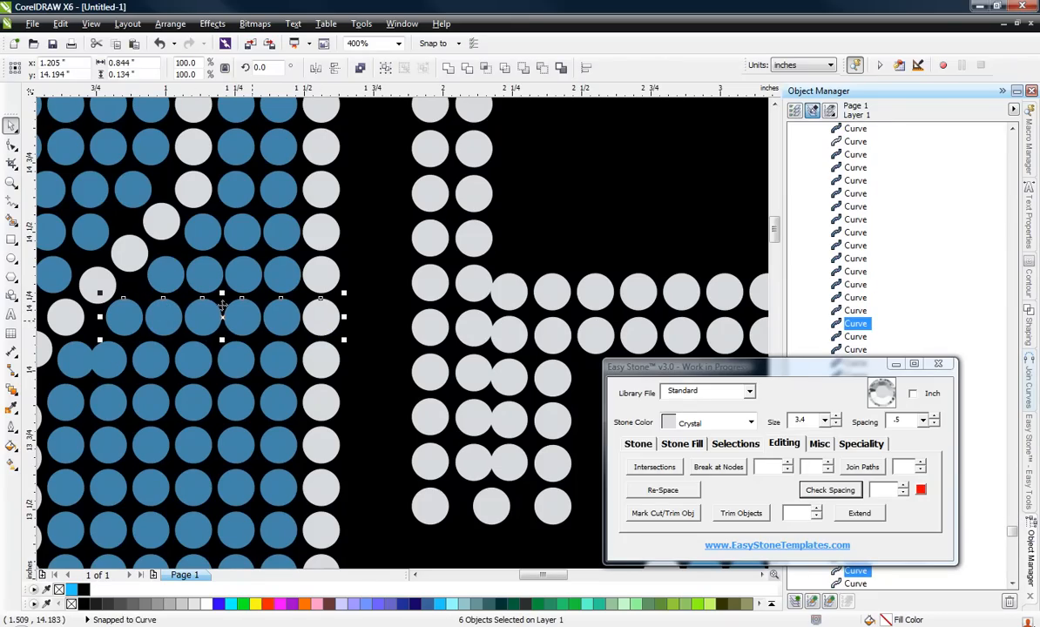
- Distribute the fourth shifted row's six blue stones and crystal edge stone evenly in width
click(77, 359)
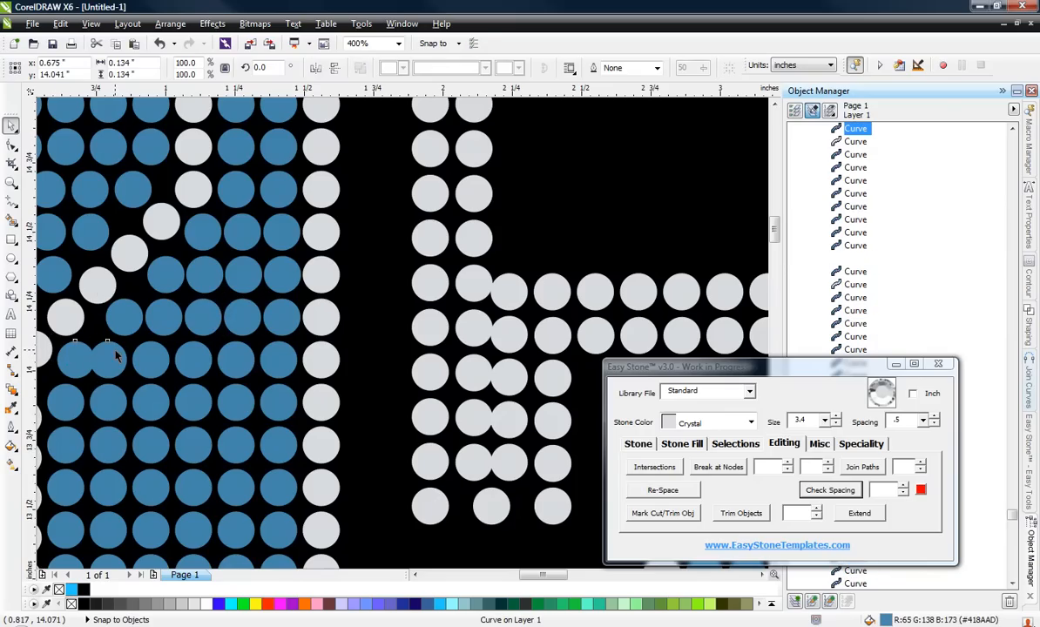
shift+click(108, 358)
shift+click(150, 359)
shift+click(209, 362)
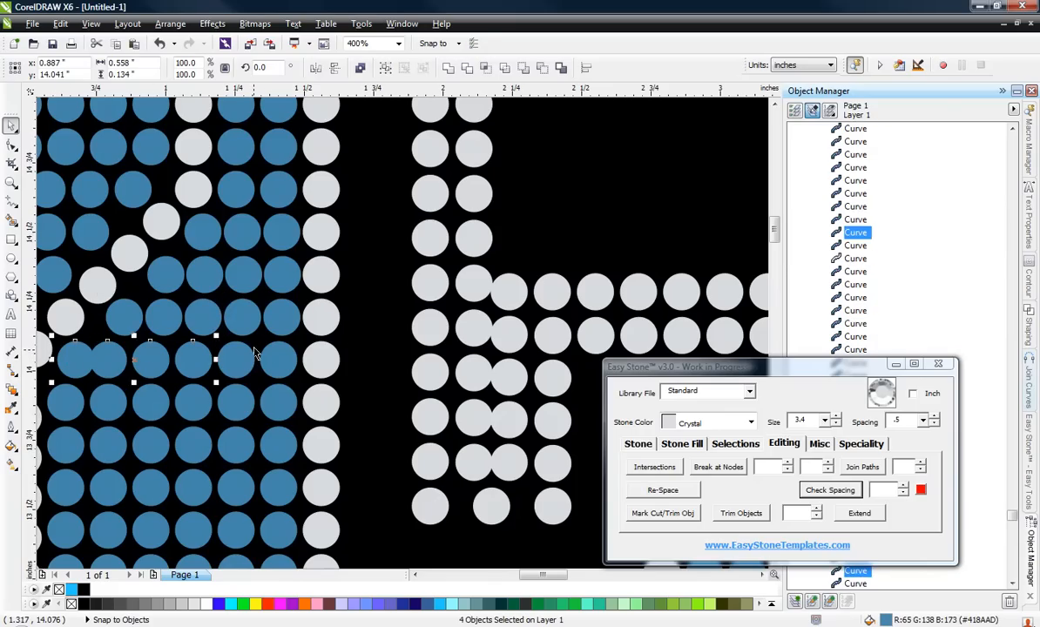
shift+click(236, 359)
shift+click(277, 358)
shift+click(318, 357)
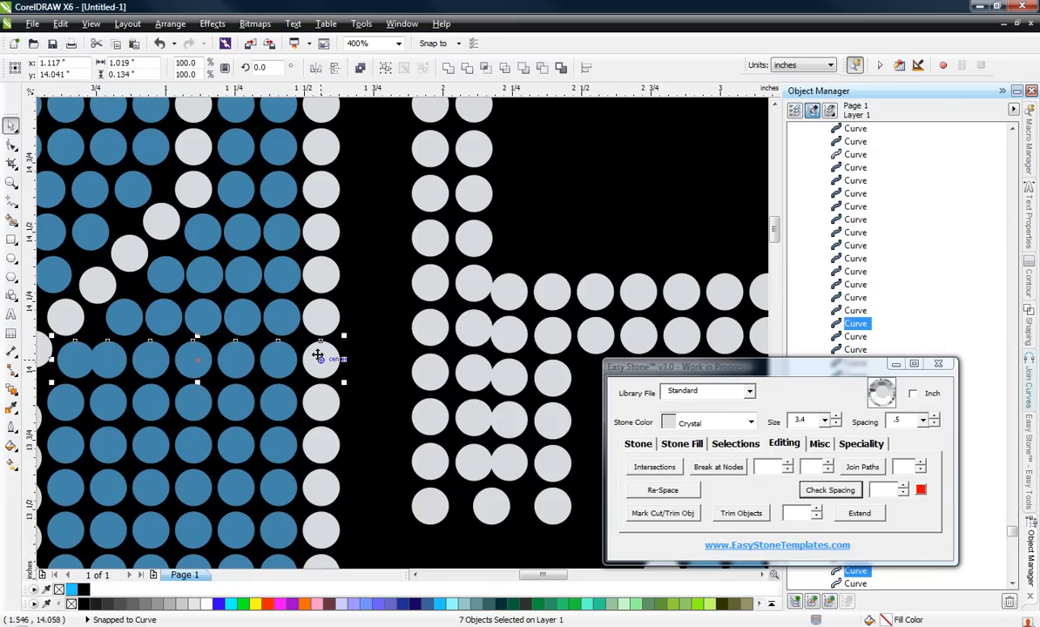
key(shift+e)
click(339, 357)
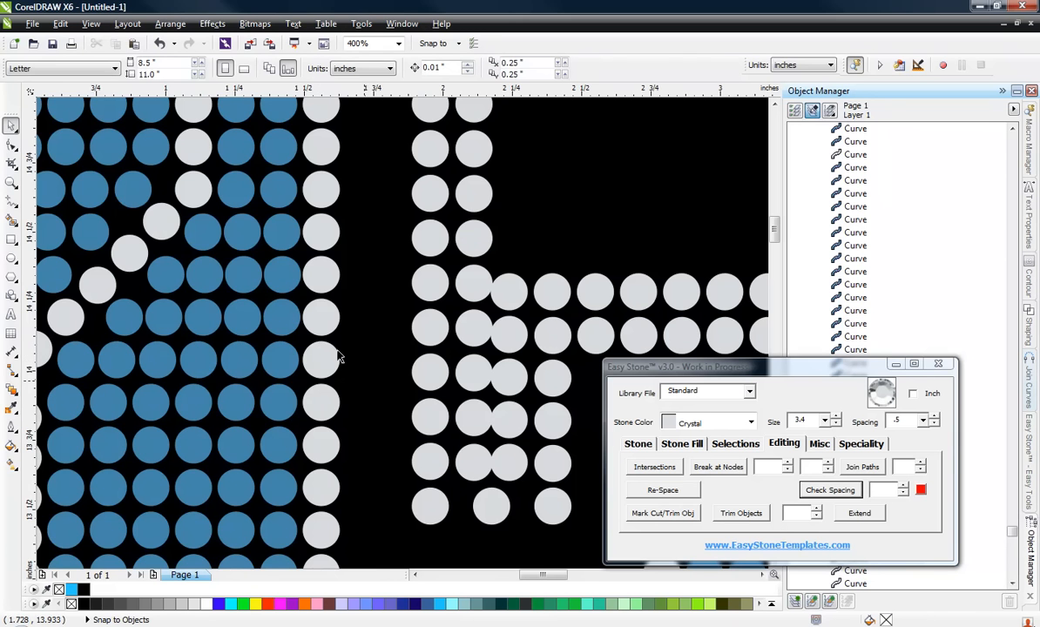
- Shift the first blue stones of the C's three rows beside the upper diagonal crystal row to the right, clear of the crystal stones
scroll(383, 370, down, 1)
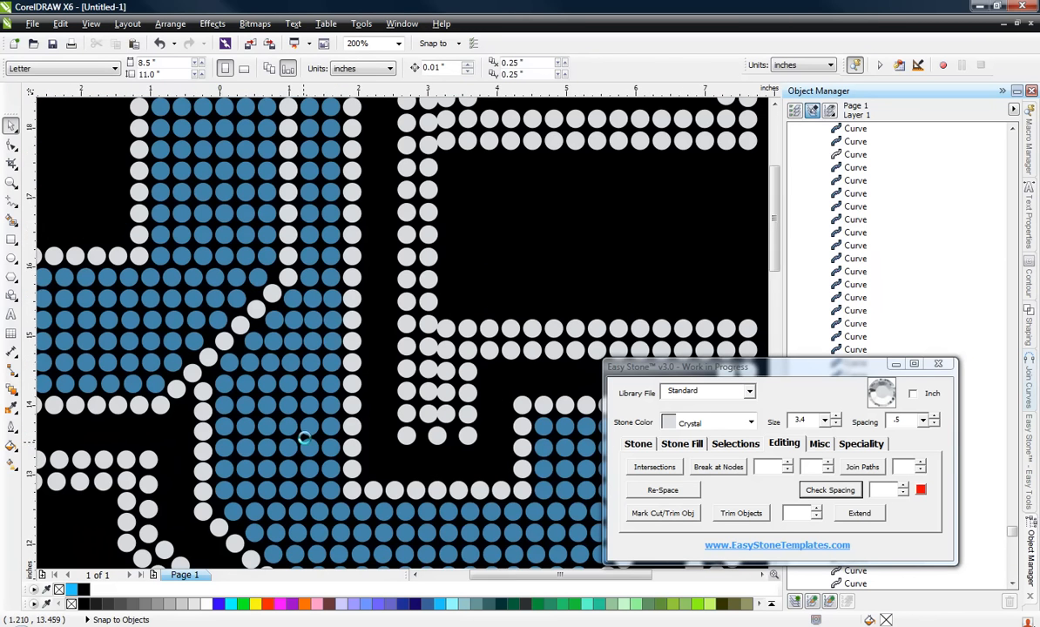
scroll(303, 434, down, 2)
scroll(270, 399, up, 2)
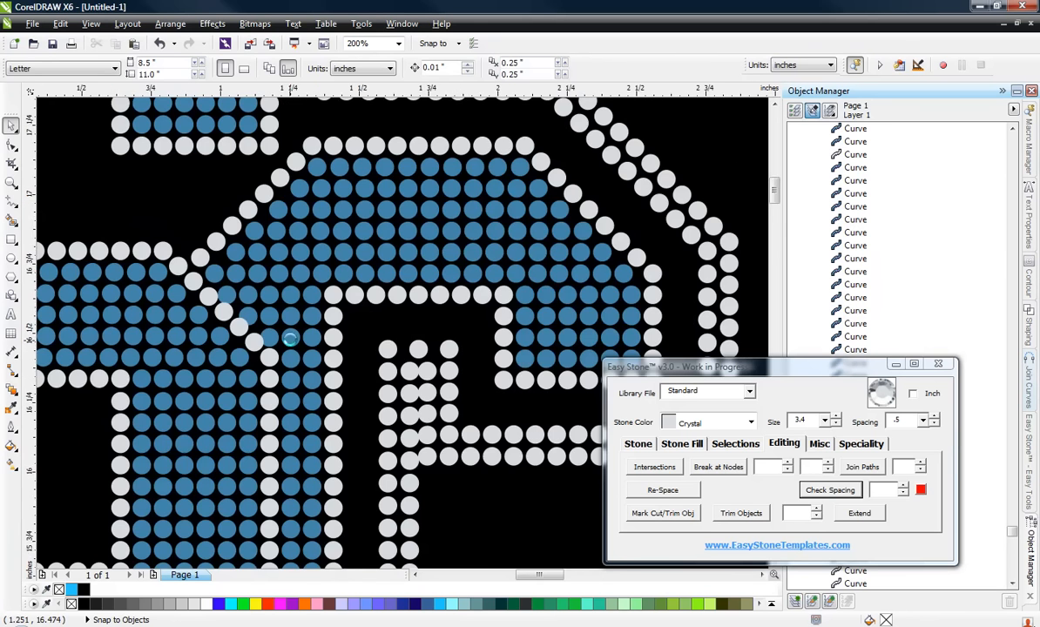
scroll(204, 332, up, 3)
click(267, 332)
drag(267, 332, 326, 338)
scroll(326, 339, down, 2)
scroll(245, 296, up, 2)
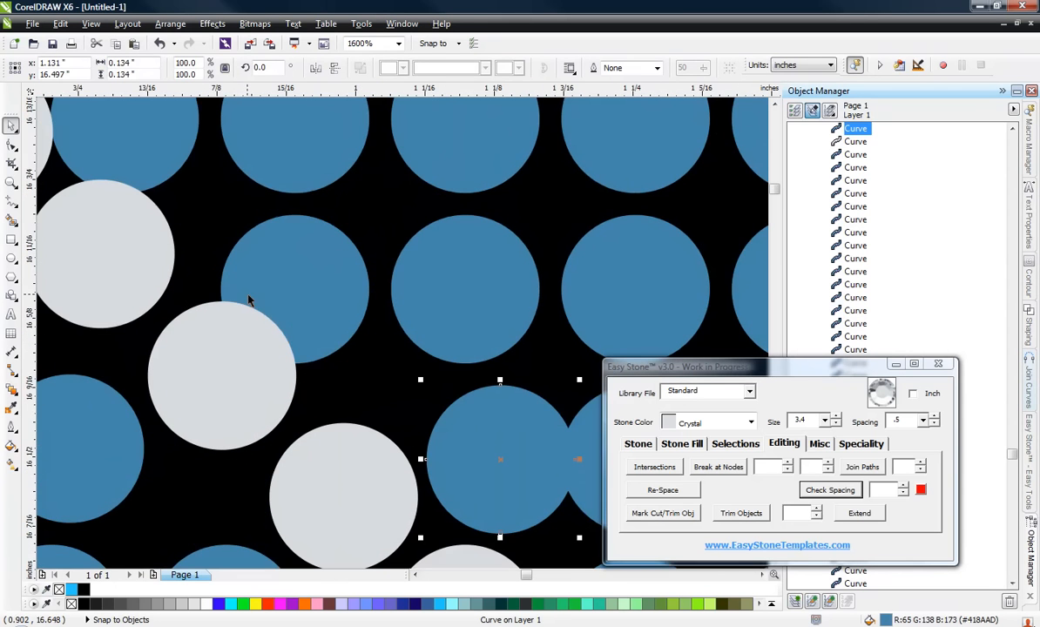
drag(287, 293, 366, 289)
scroll(396, 321, down, 1)
scroll(269, 235, up, 2)
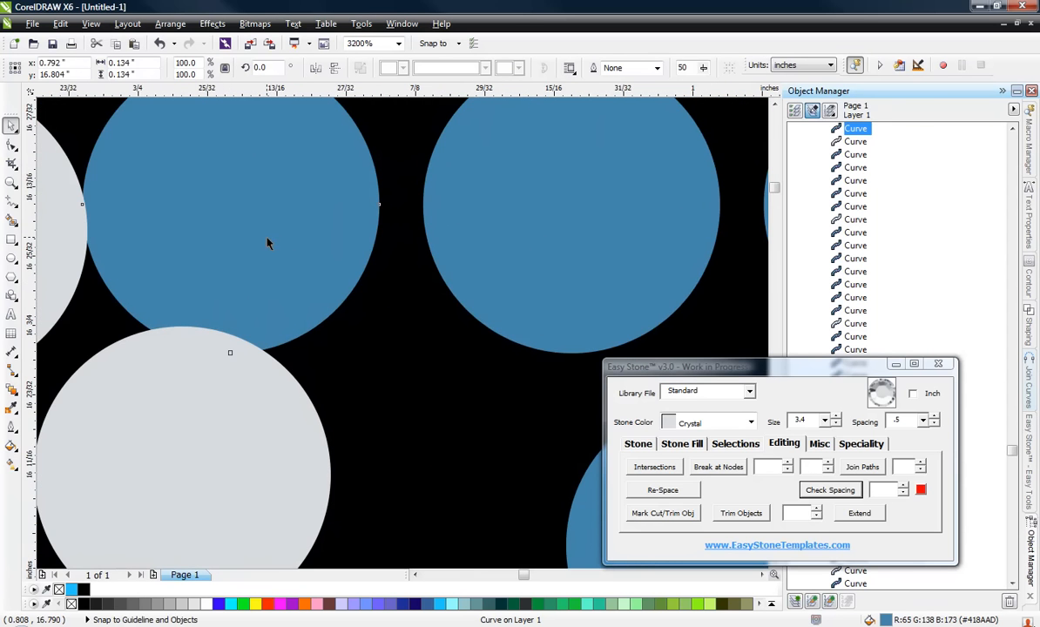
drag(269, 238, 434, 356)
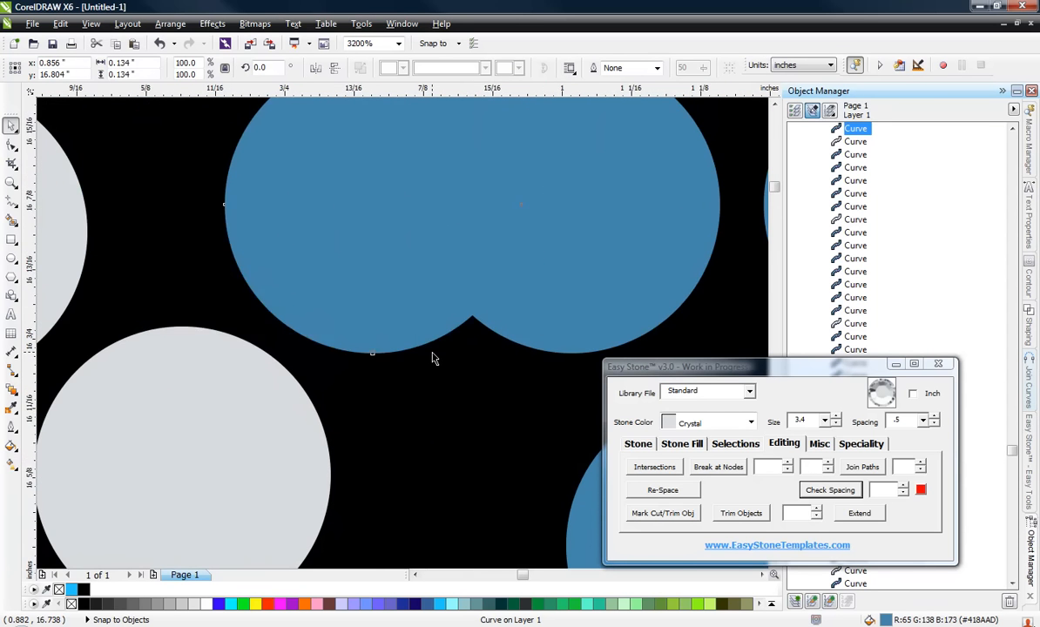
- Distribute the uppermost of these three rows evenly in width, from its first blue stone to the C's inner corner crystal stone
scroll(366, 283, down, 2)
scroll(343, 244, down, 1)
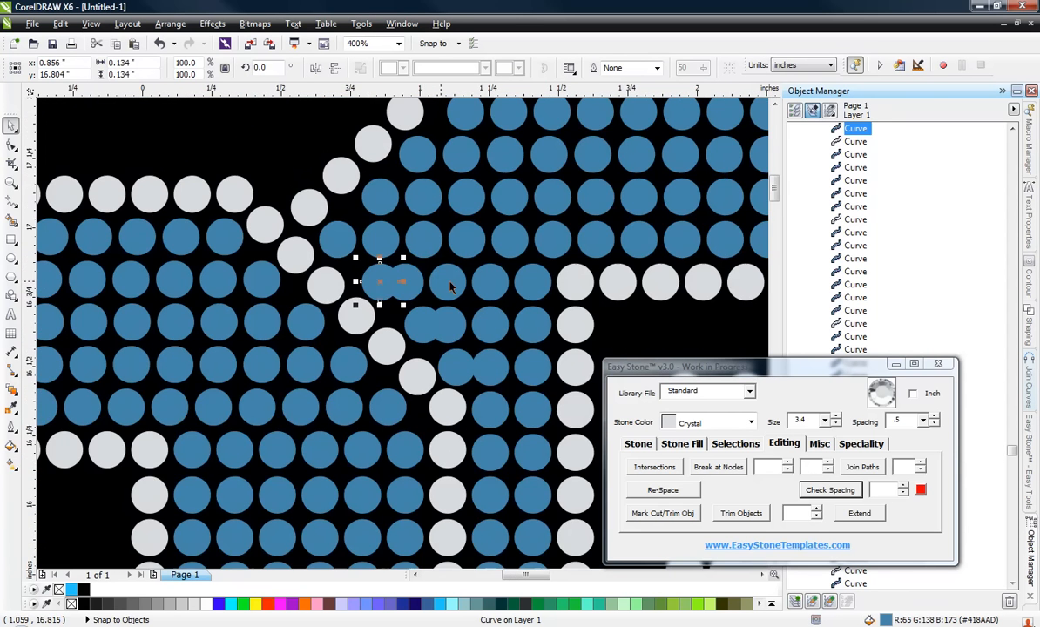
shift+click(579, 283)
shift+click(535, 281)
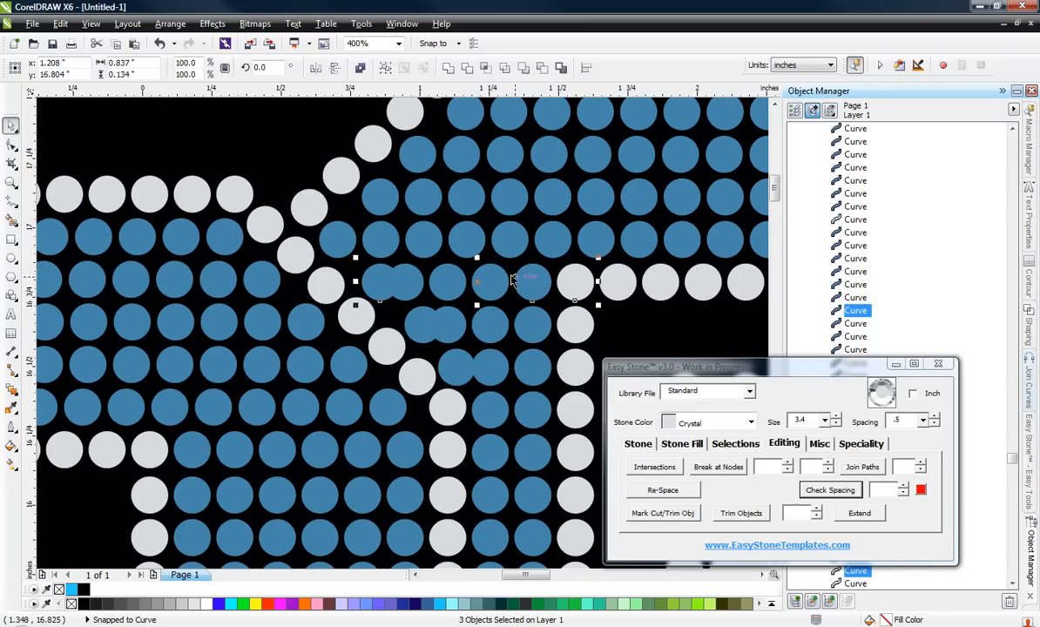
shift+click(490, 281)
shift+click(451, 284)
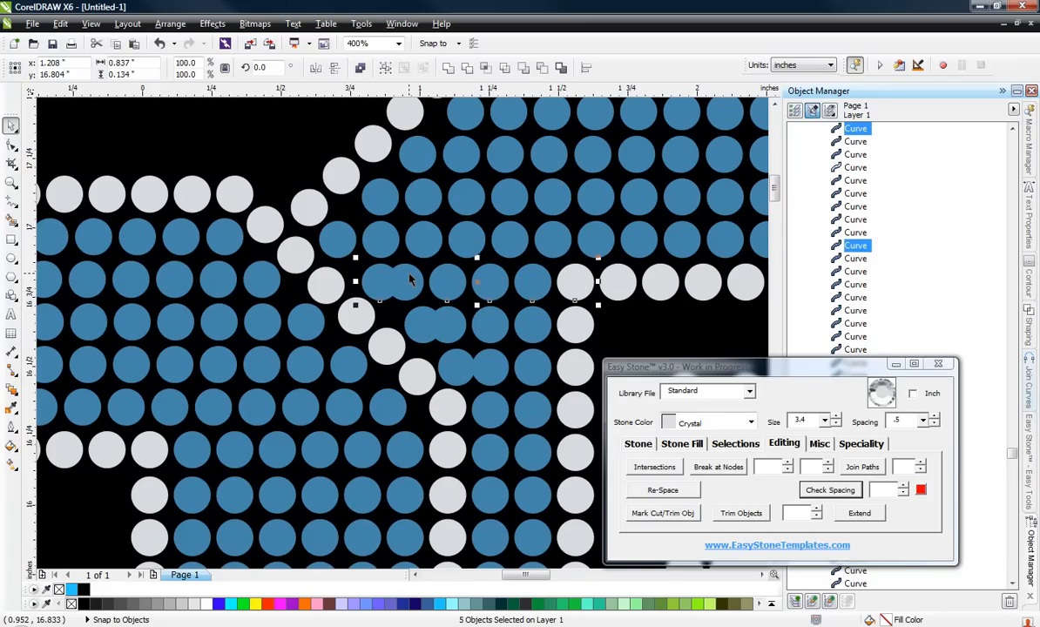
shift+click(414, 277)
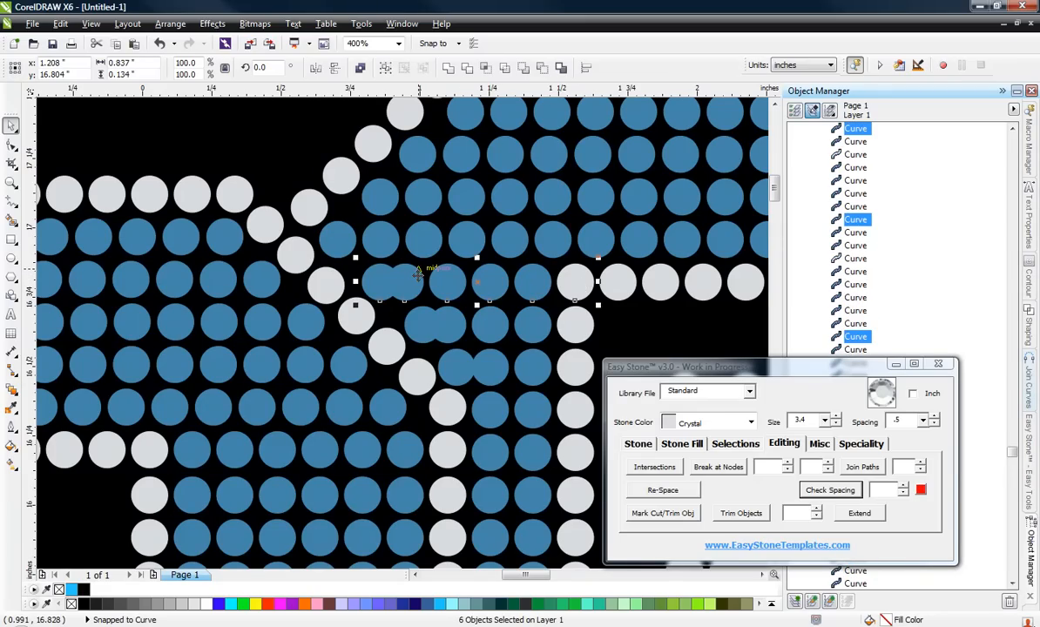
key(shift+e)
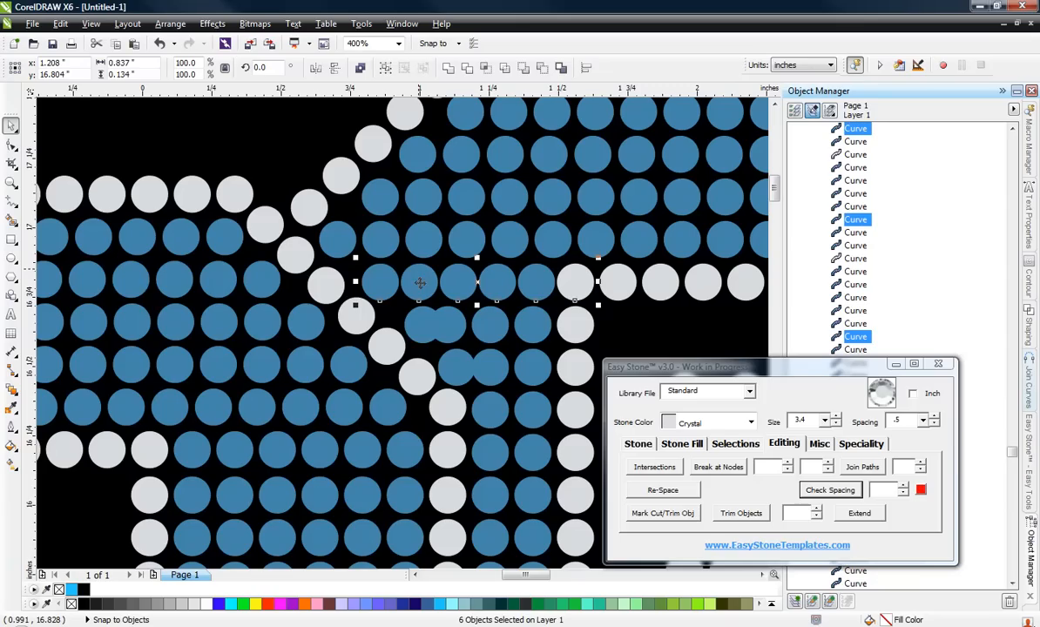
- Distribute the middle row's four blue stones and crystal edge stone evenly in width
click(421, 320)
shift+click(457, 333)
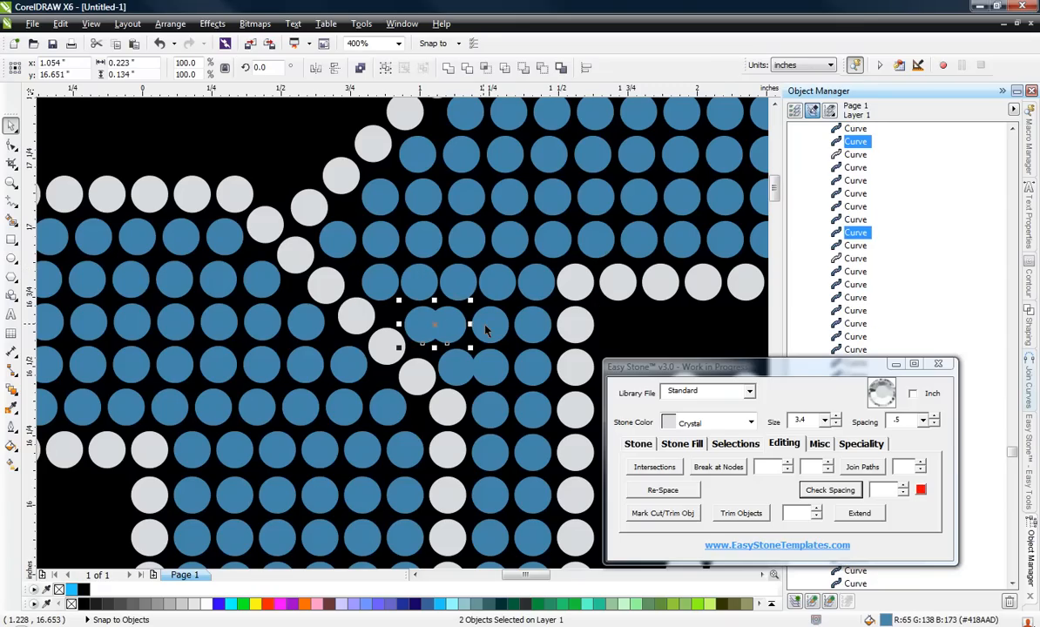
shift+click(497, 324)
shift+click(536, 327)
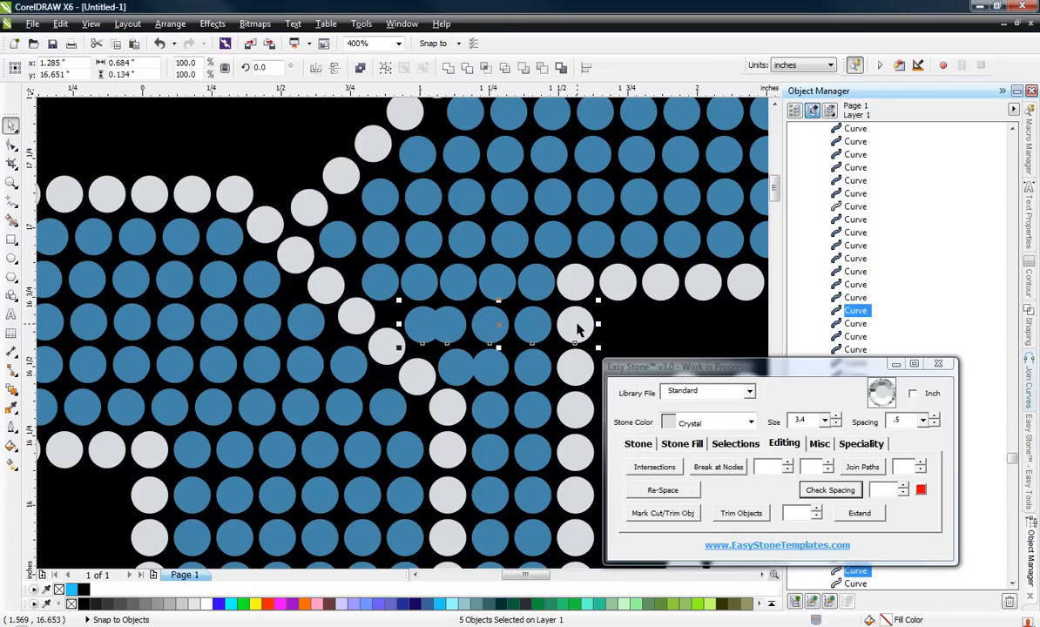
shift+click(577, 328)
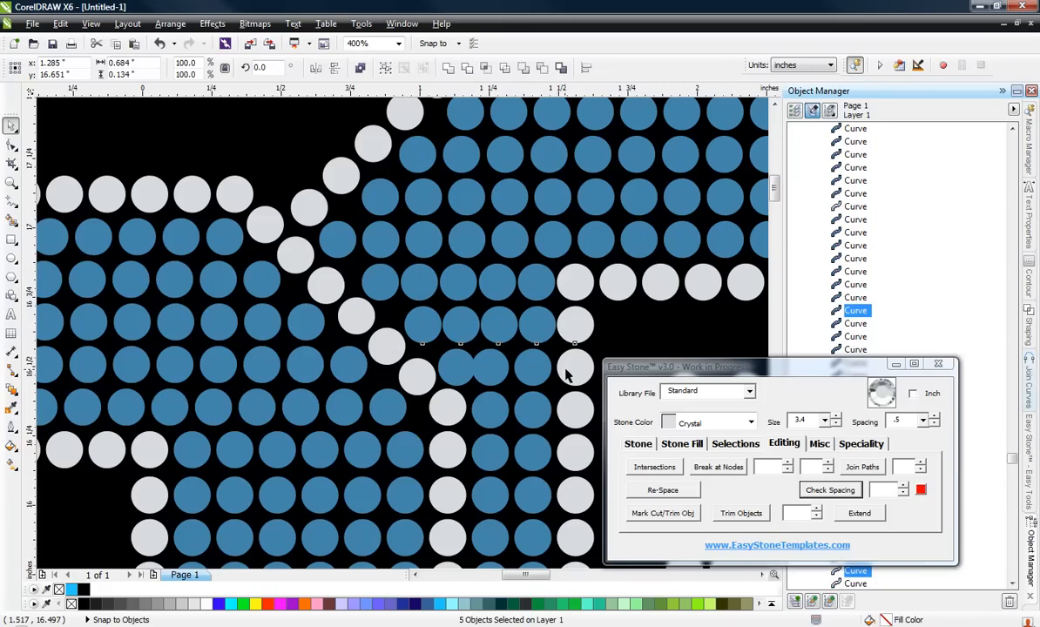
- Distribute the lowest row's three blue stones and crystal edge stone evenly in width
click(573, 366)
shift+click(533, 364)
shift+click(493, 370)
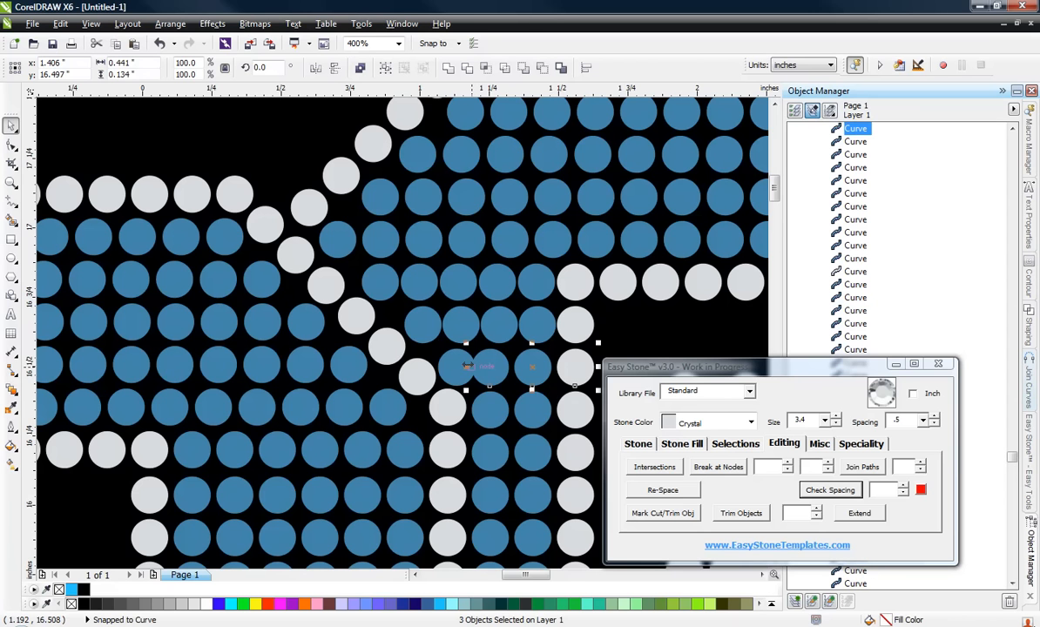
shift+click(454, 372)
key(shift+e)
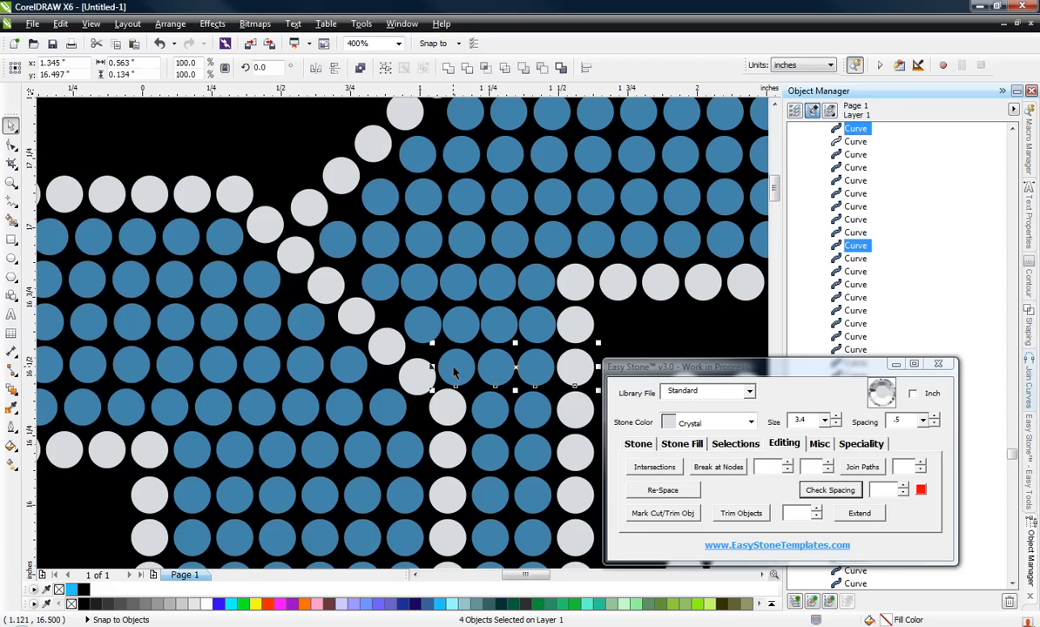
key(Escape)
- Add a crystal stone to the outermost outline's short vertical column where the S meets the C, and distribute its five stones evenly in height
scroll(411, 286, down, 5)
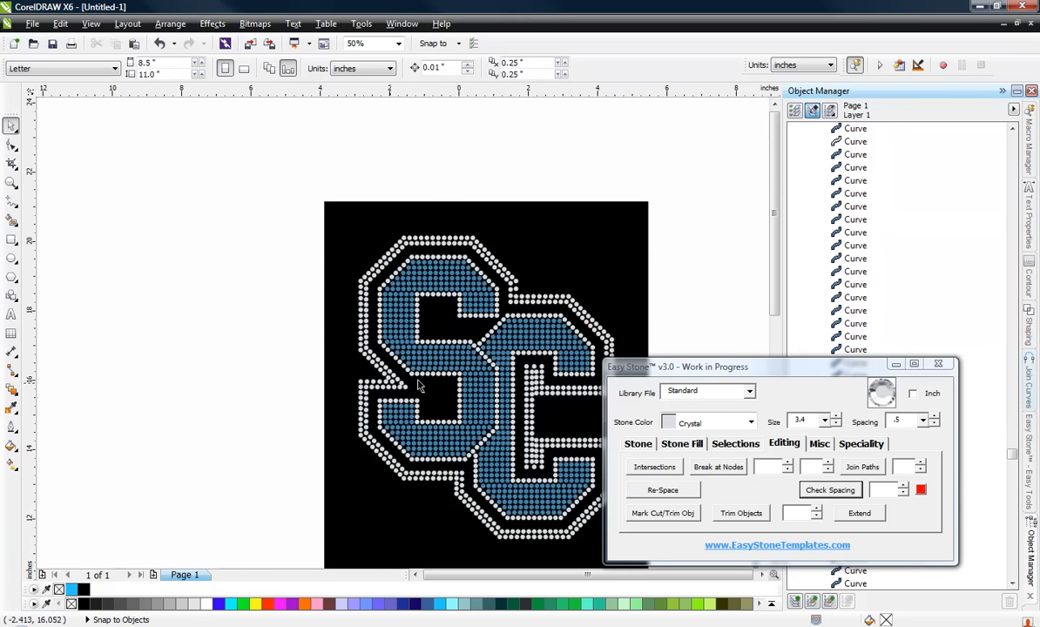
scroll(554, 302, up, 5)
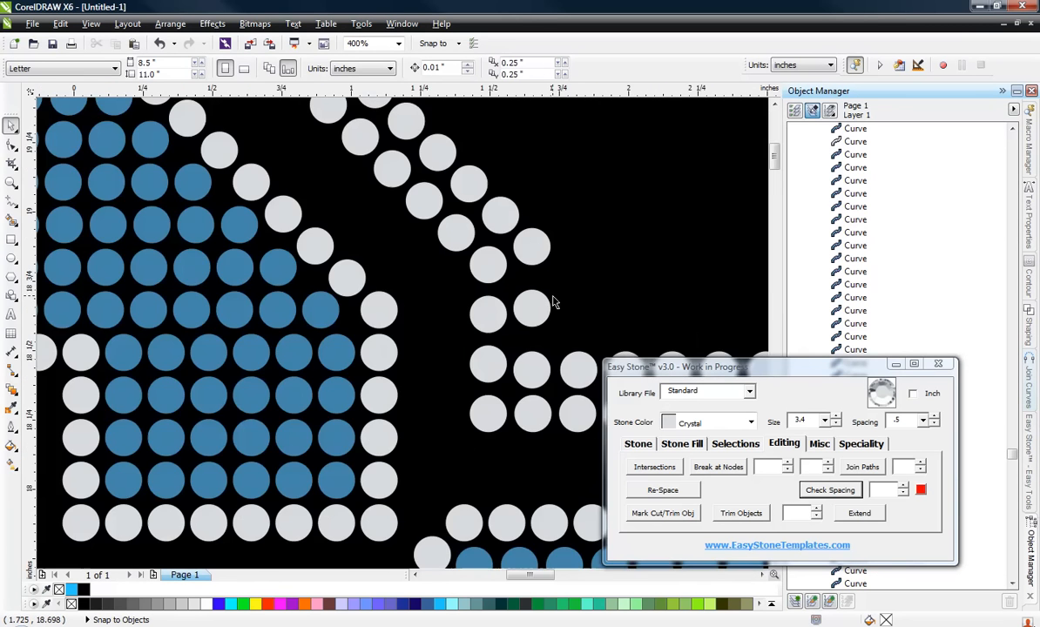
scroll(552, 296, up, 2)
drag(489, 204, 493, 268)
scroll(475, 262, down, 1)
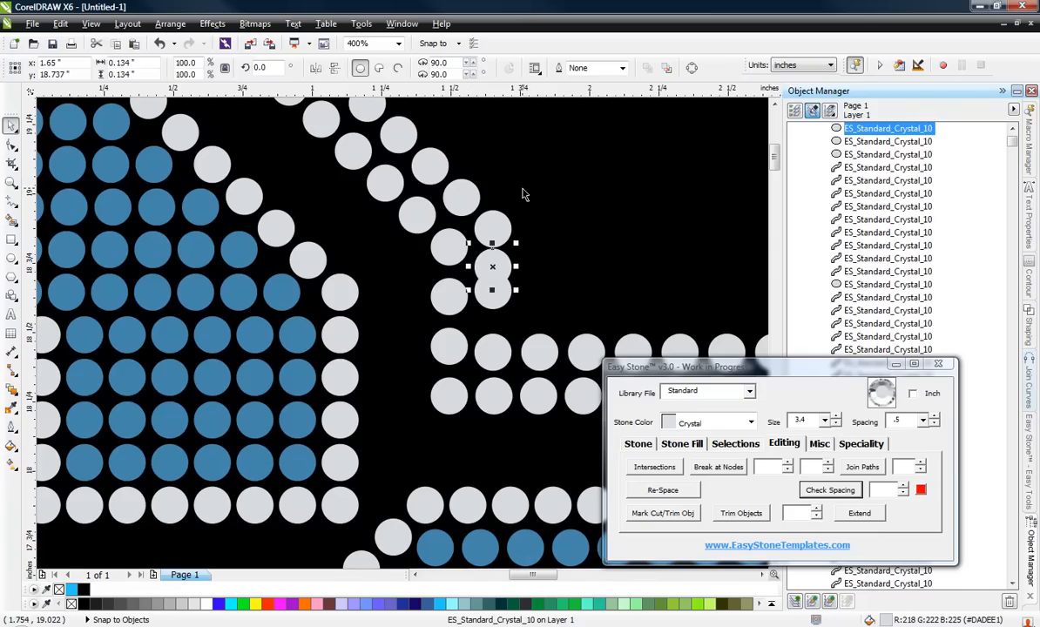
drag(530, 172, 463, 438)
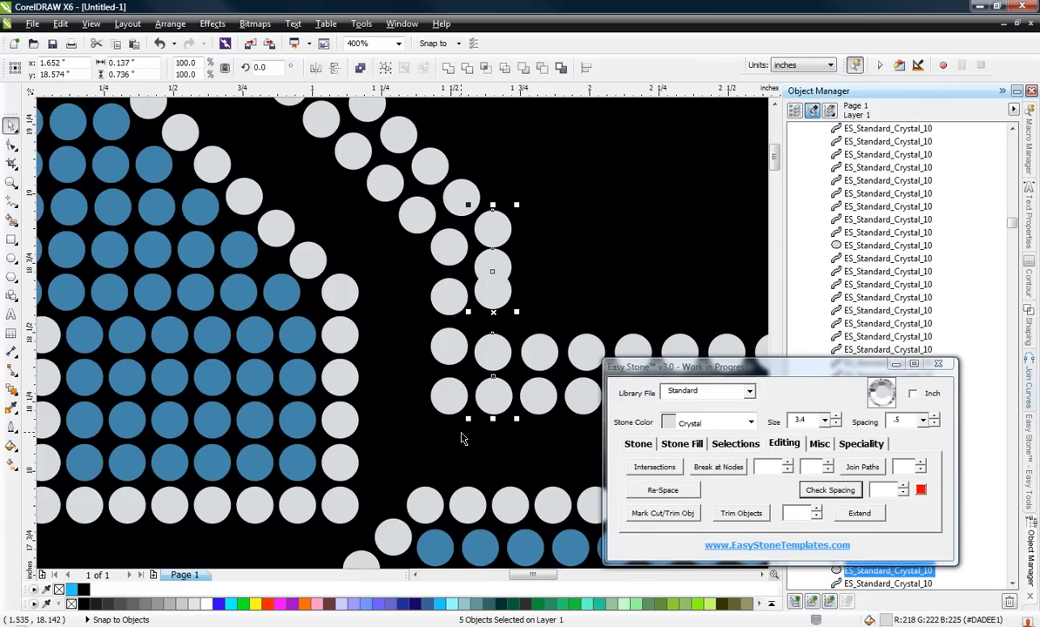
click(534, 225)
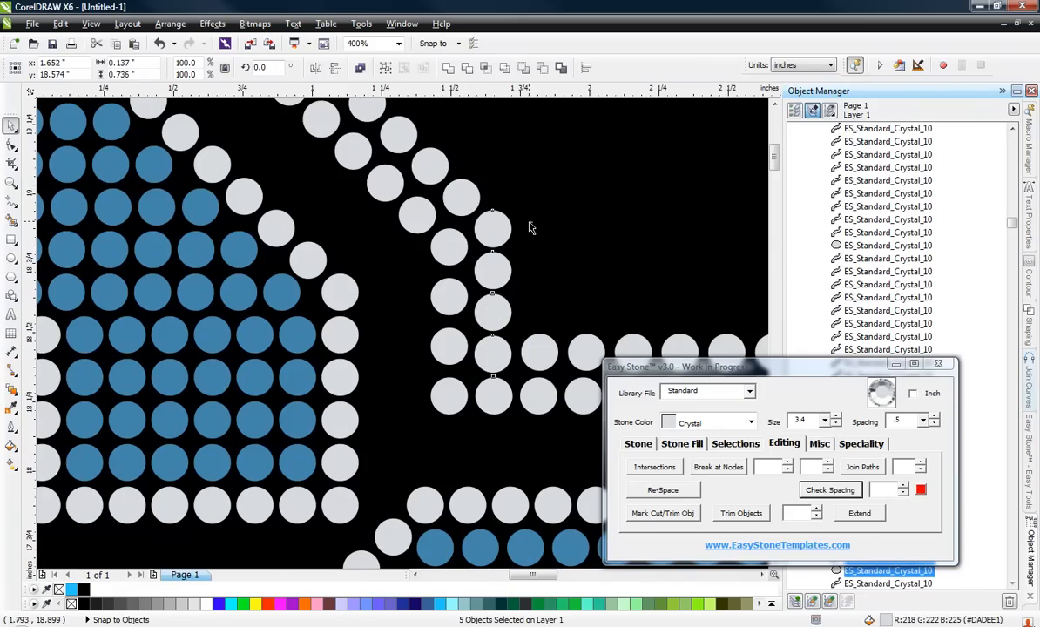
- Run the EST_EasyGuides_Launcher macro to open Easy Guides for the outline stones at the S's left-side notch
scroll(355, 248, down, 2)
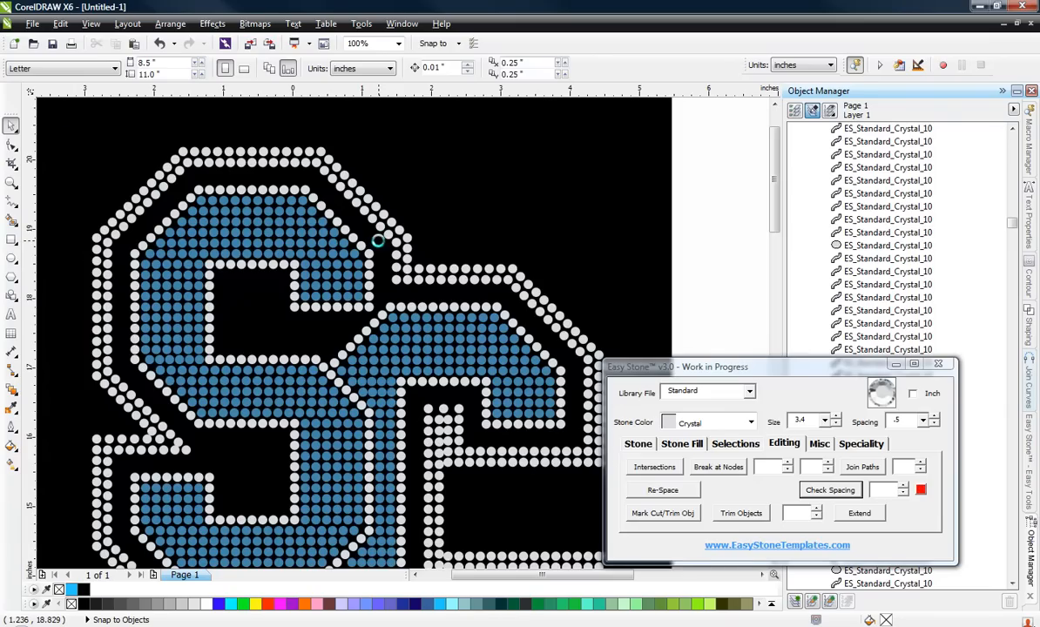
scroll(378, 241, down, 1)
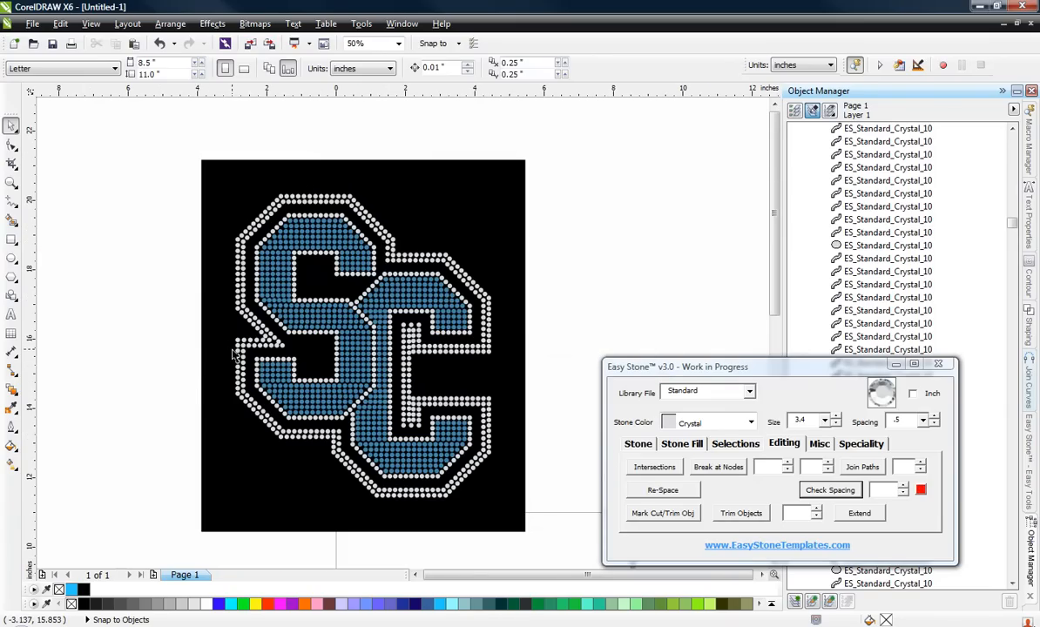
scroll(242, 347, up, 3)
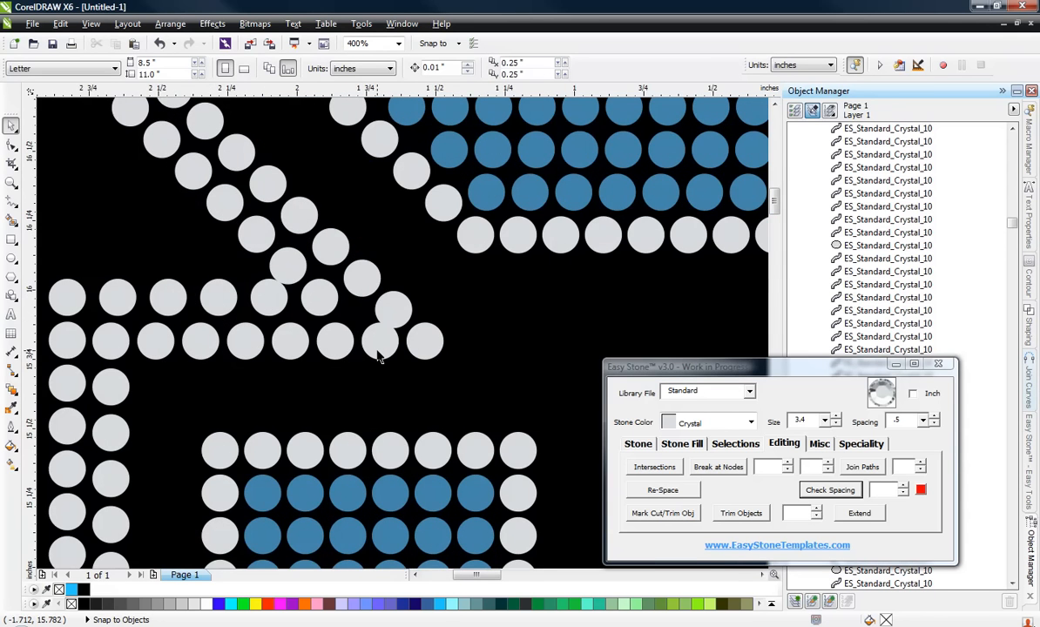
scroll(378, 352, down, 1)
scroll(426, 339, up, 1)
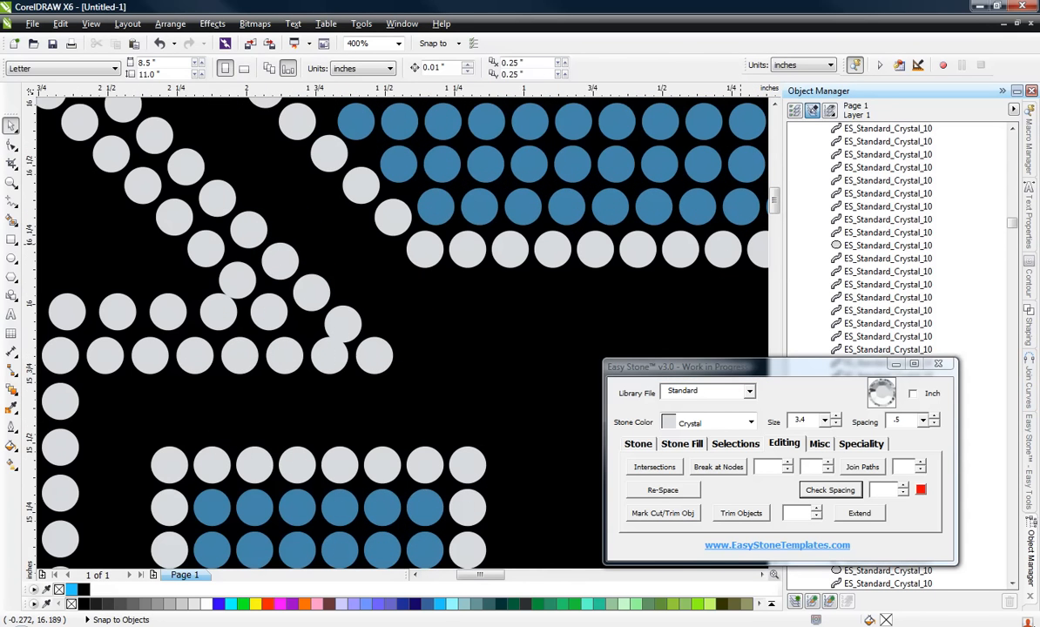
click(1030, 142)
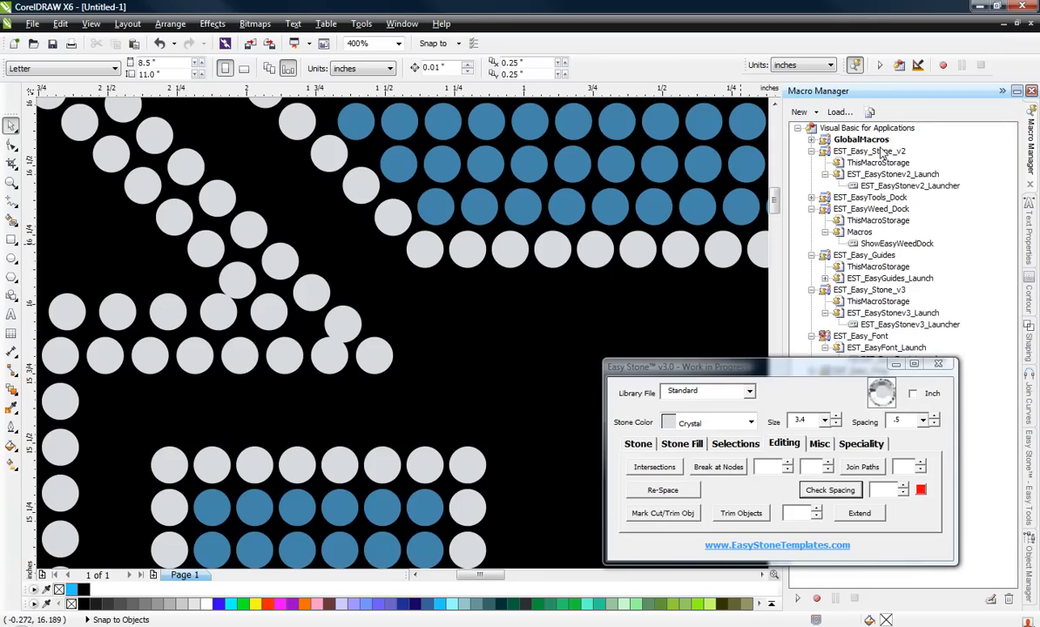
double_click(887, 279)
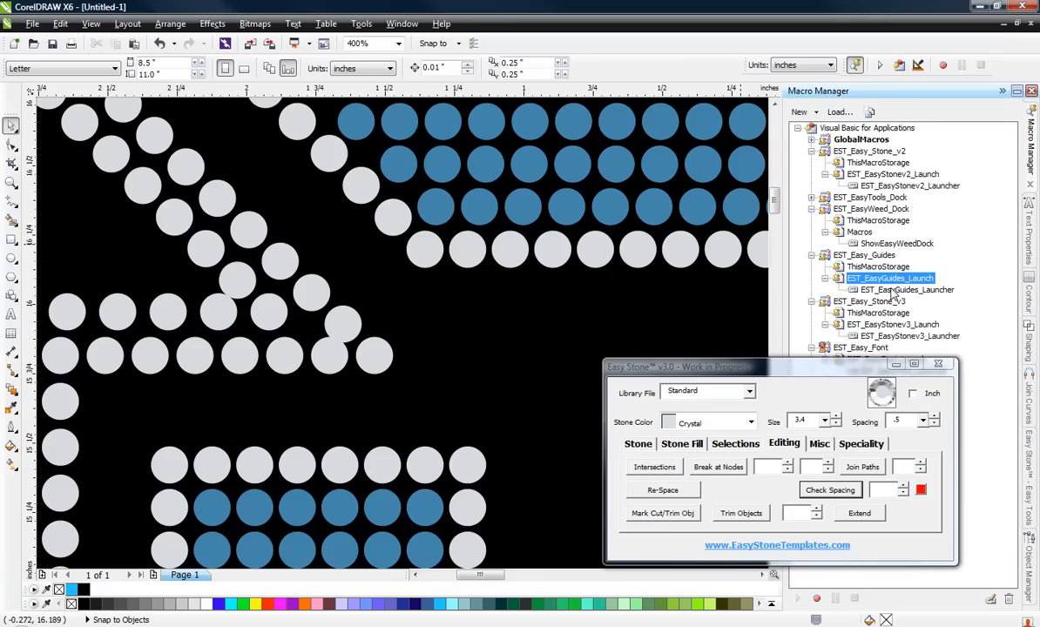
double_click(890, 290)
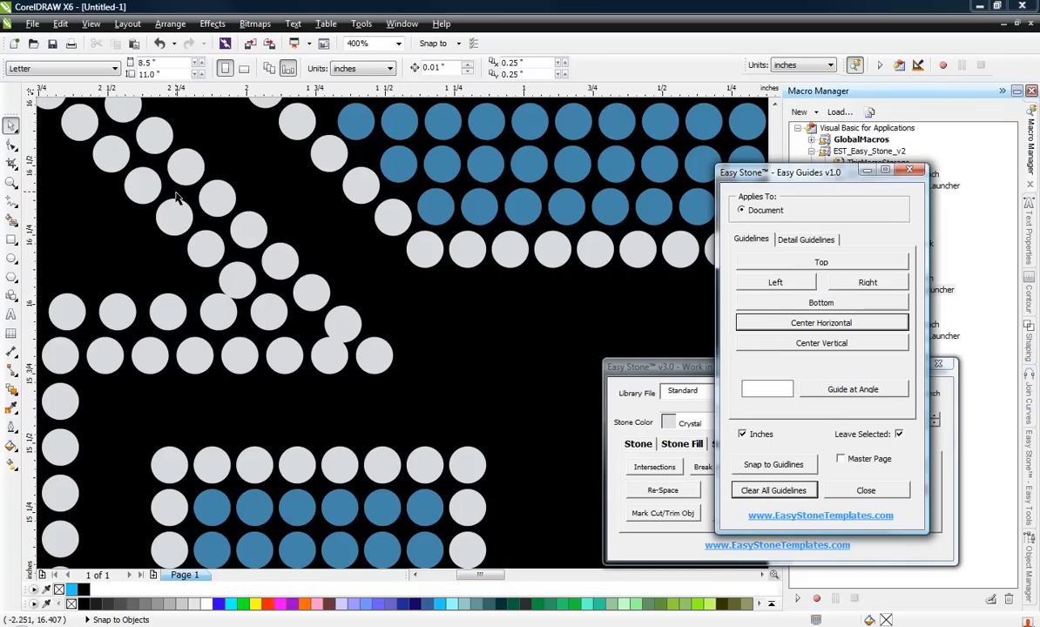
- Add an angled guideline through two stones of the notch's outermost diagonal and a centred horizontal guideline through the lower row's overlapping stone
click(139, 193)
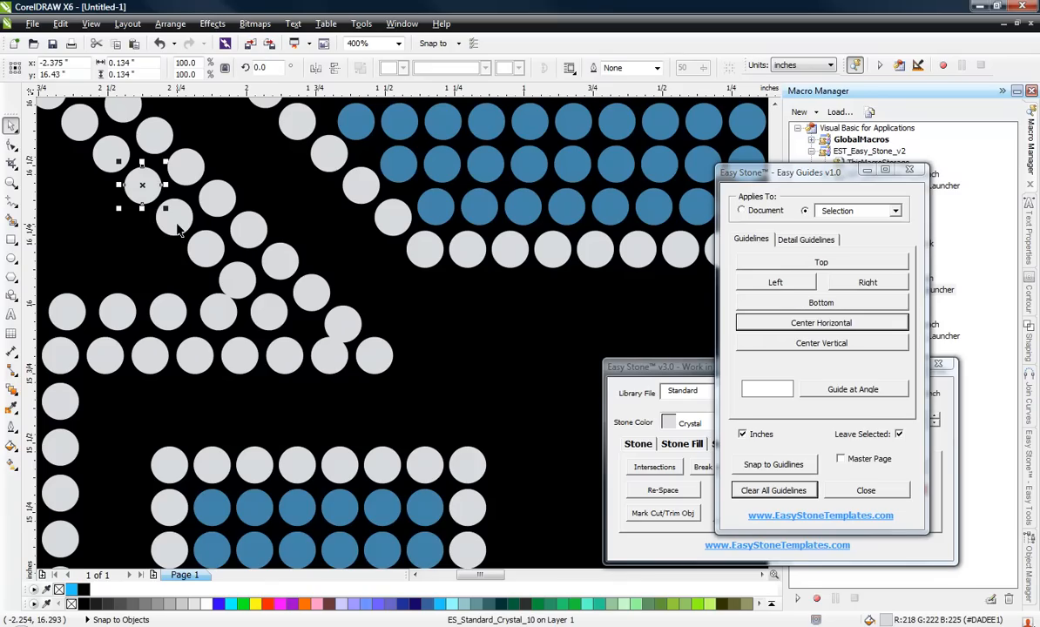
shift+click(174, 219)
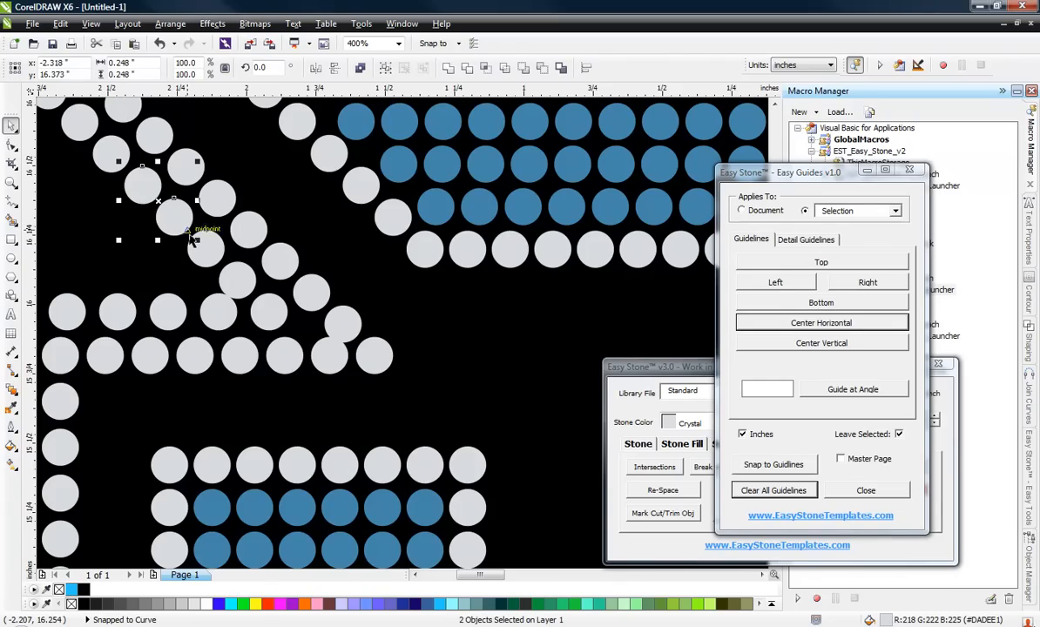
click(864, 392)
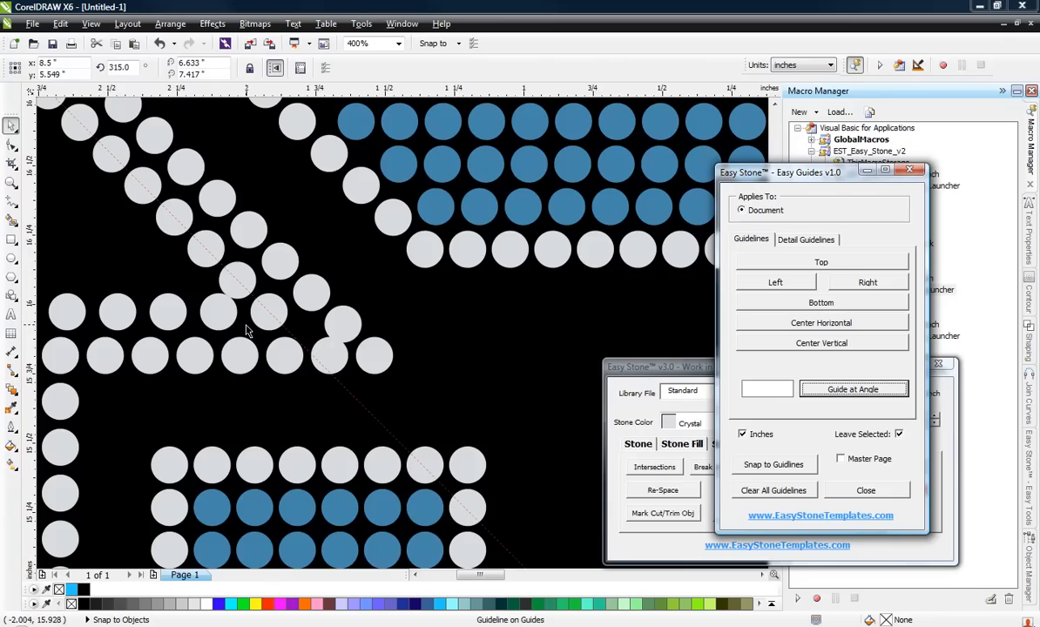
click(338, 367)
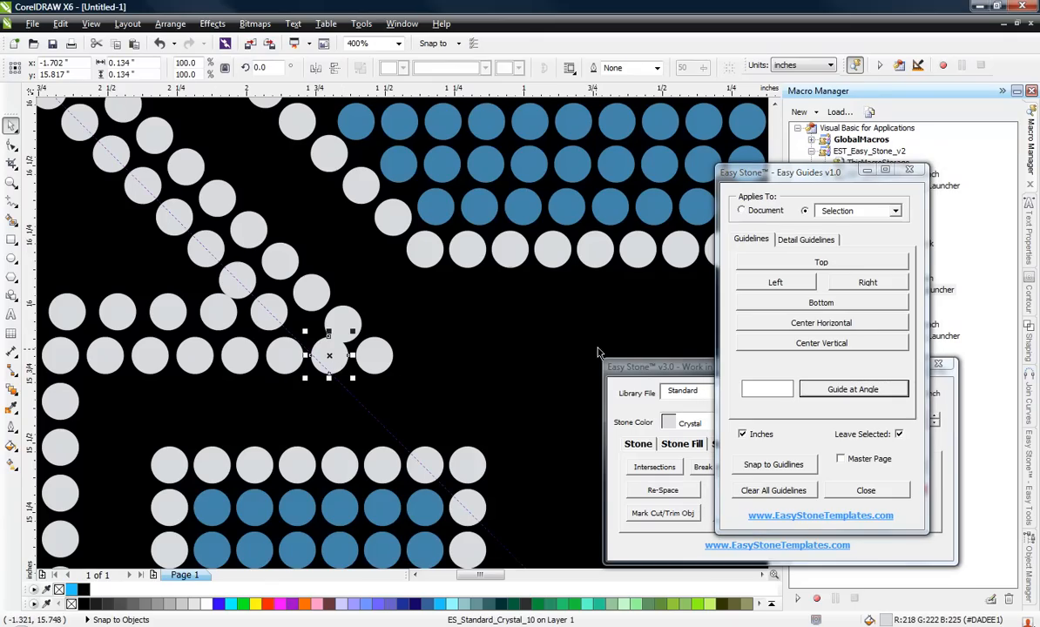
click(870, 325)
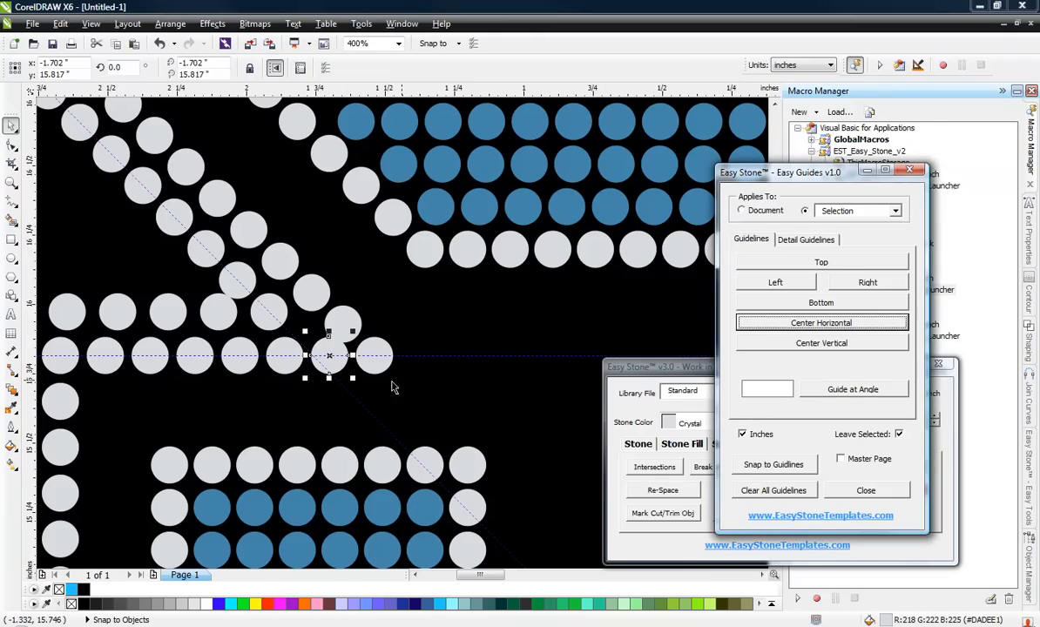
- Turn on snapping to guidelines and move the lower row's overlapping stone along the row to the intersection of the two guidelines
click(281, 413)
scroll(308, 366, up, 2)
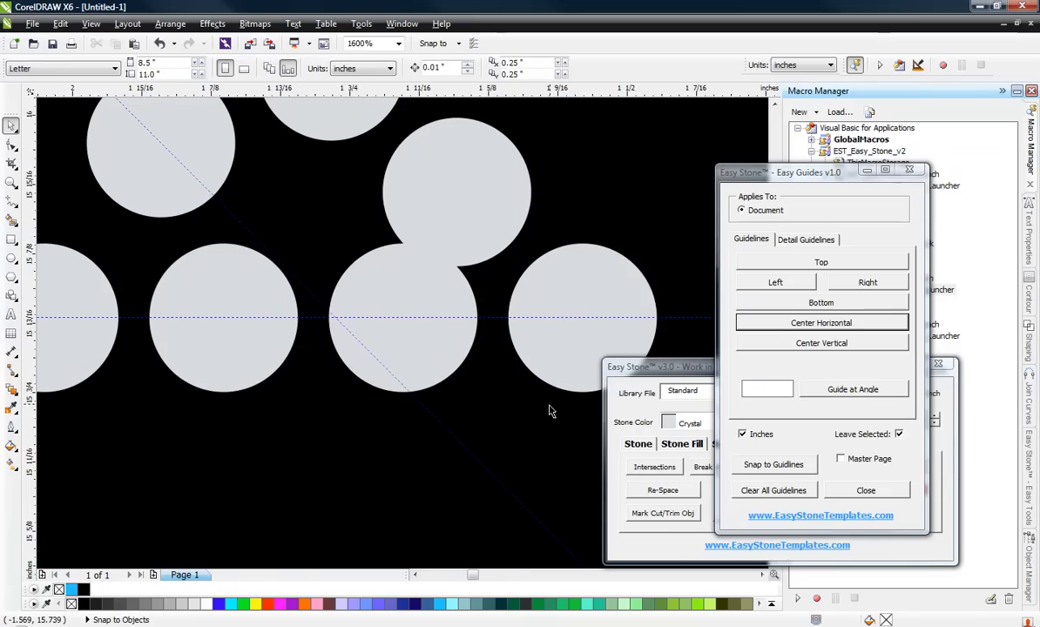
click(766, 465)
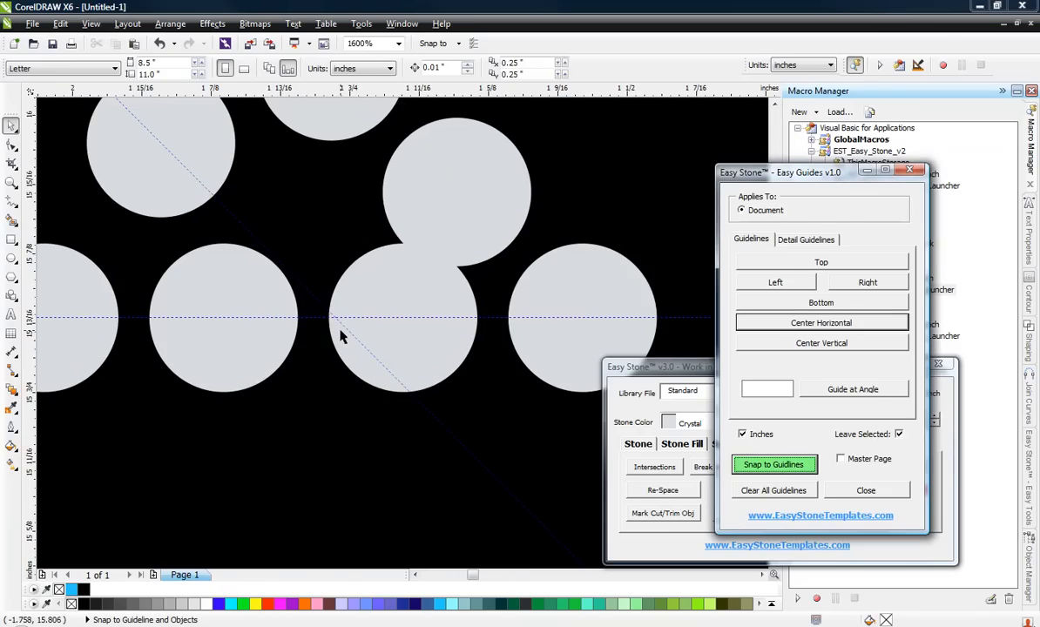
double_click(394, 328)
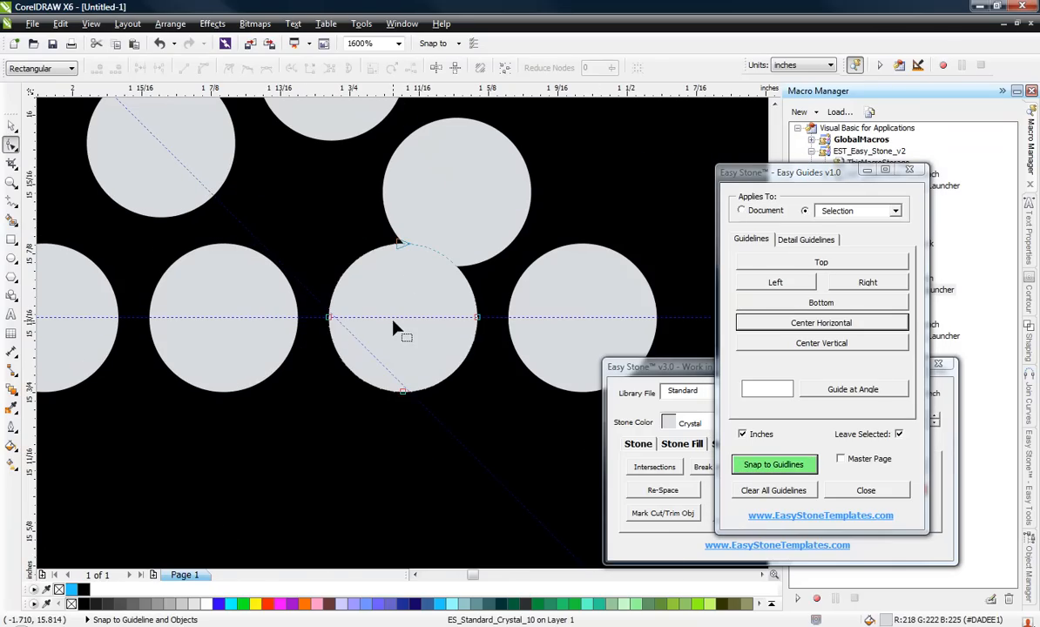
click(11, 126)
drag(405, 316, 336, 317)
scroll(510, 326, down, 1)
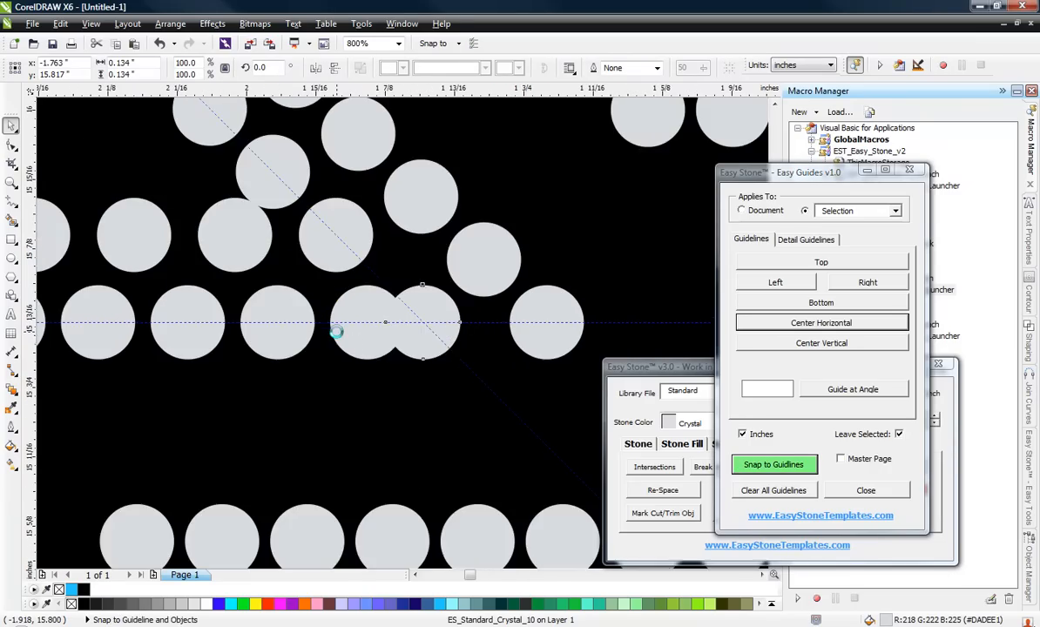
- Shift the neighbouring stone away from the moved one, and distribute the lower row's seven stones from the second to the intersection evenly in width
scroll(348, 335, up, 1)
mouse_move(384, 349)
mouse_down()
mouse_move(339, 353)
mouse_move(378, 343)
mouse_up()
scroll(501, 338, down, 2)
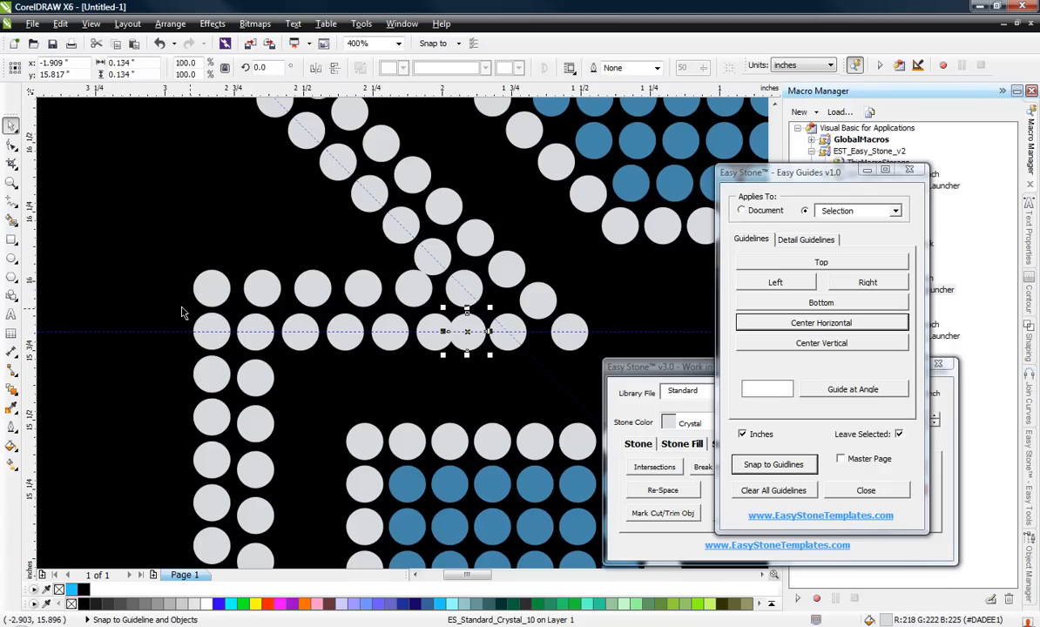
click(181, 313)
click(253, 343)
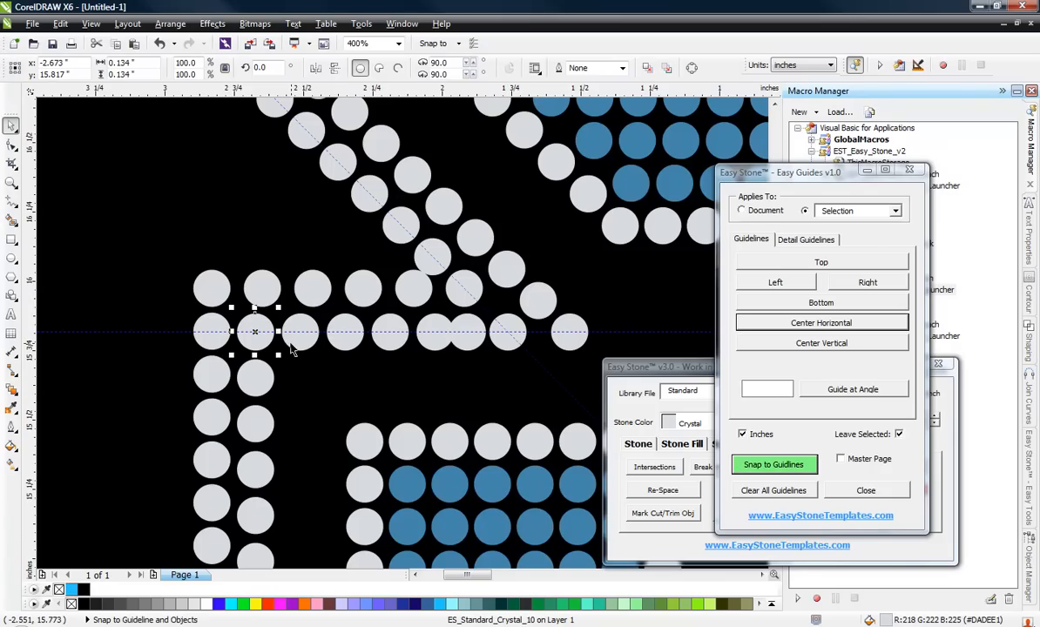
shift+click(300, 337)
shift+click(351, 345)
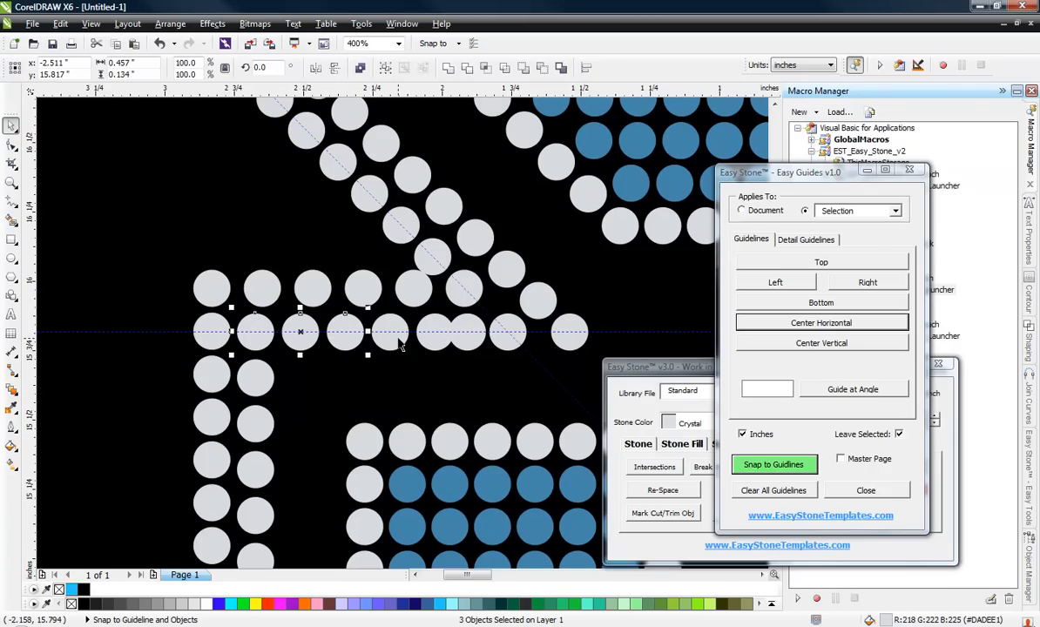
shift+click(405, 324)
shift+click(435, 327)
shift+click(469, 348)
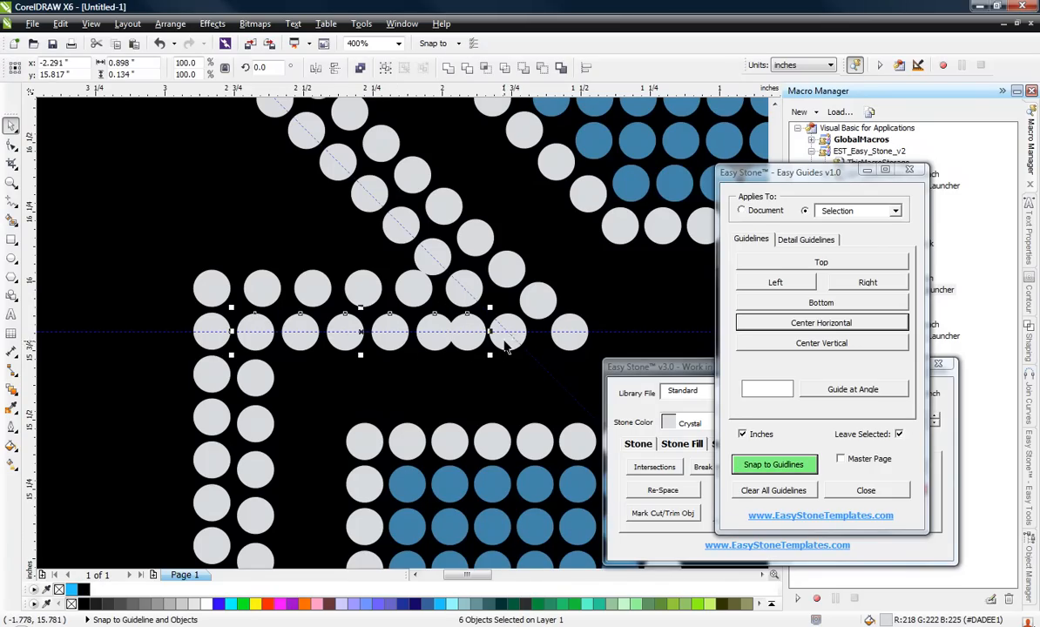
shift+click(505, 347)
key(shift+e)
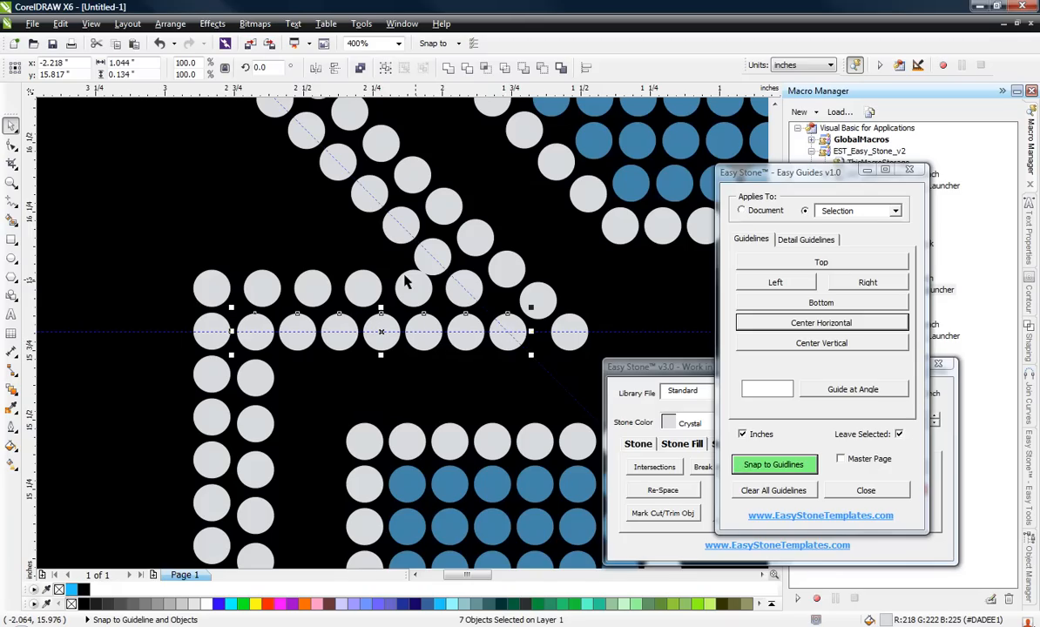
- Move the upper row's stone that touches the diagonal back along its row to about x -2.133 in
scroll(405, 282, up, 2)
drag(477, 300, 447, 309)
scroll(448, 309, down, 2)
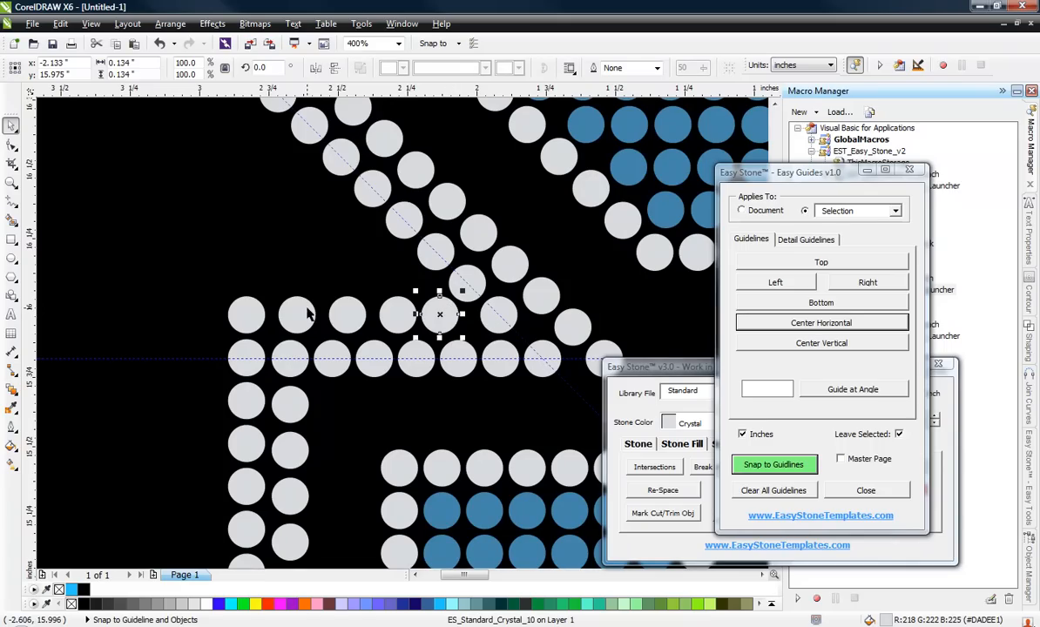
- Align the upper row's second stone with the center of the lower row's stone directly beneath it
click(301, 313)
shift+click(294, 347)
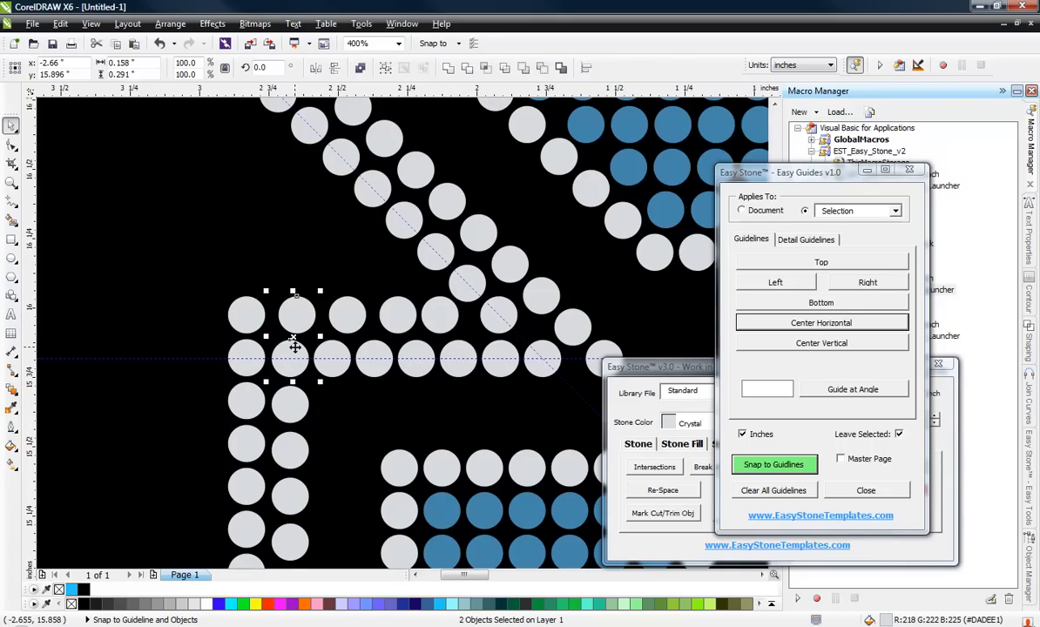
key(c)
click(304, 257)
- Distribute the upper row's four stones, from the second to the repositioned one, evenly in width
click(296, 318)
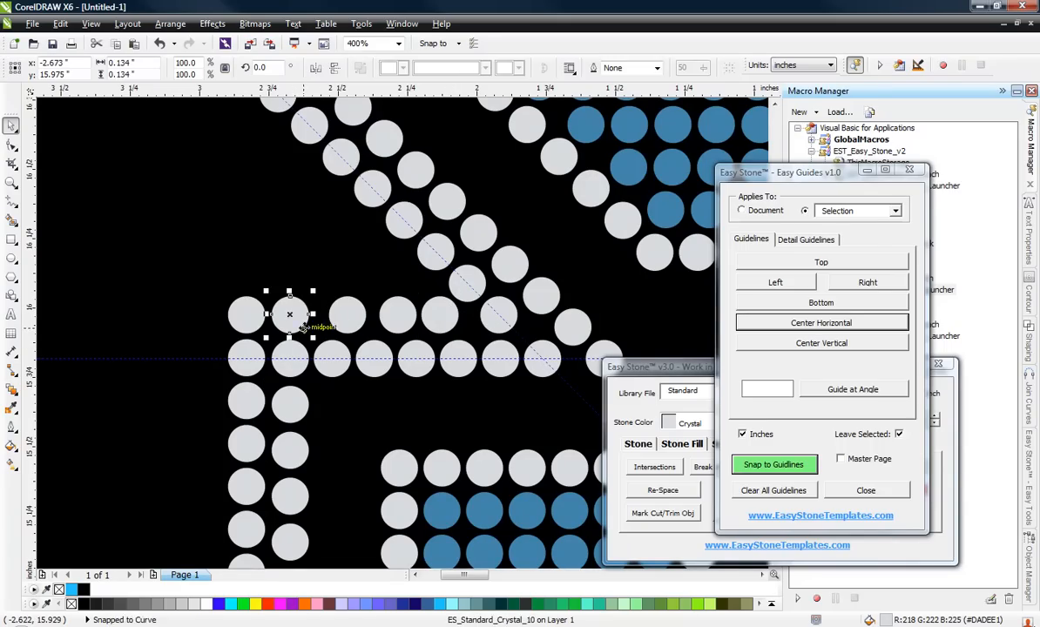
shift+click(349, 317)
shift+click(400, 317)
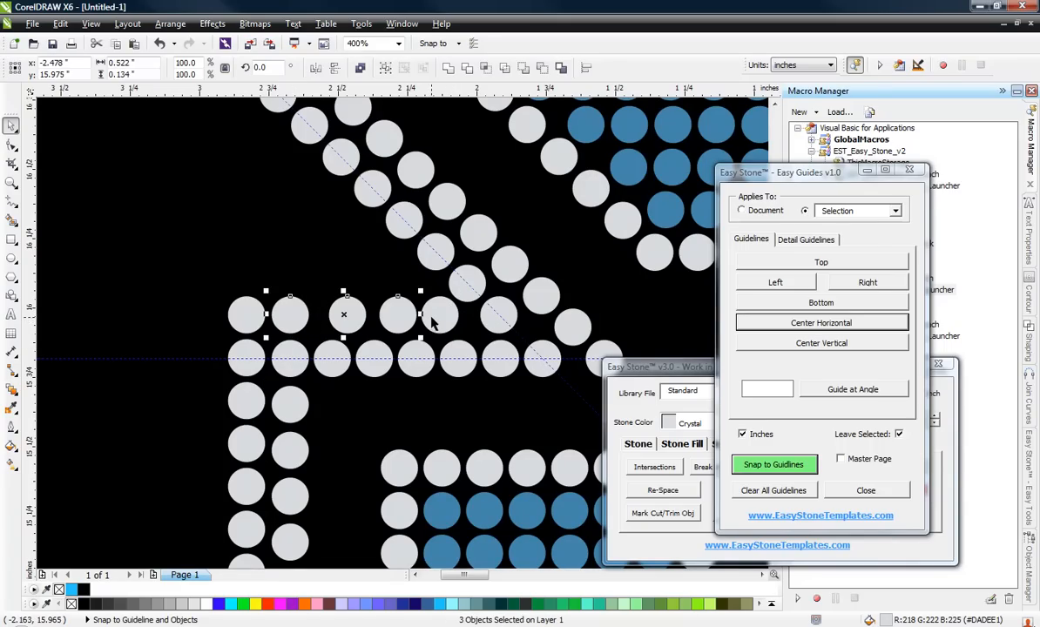
key(shift+e)
shift+click(438, 315)
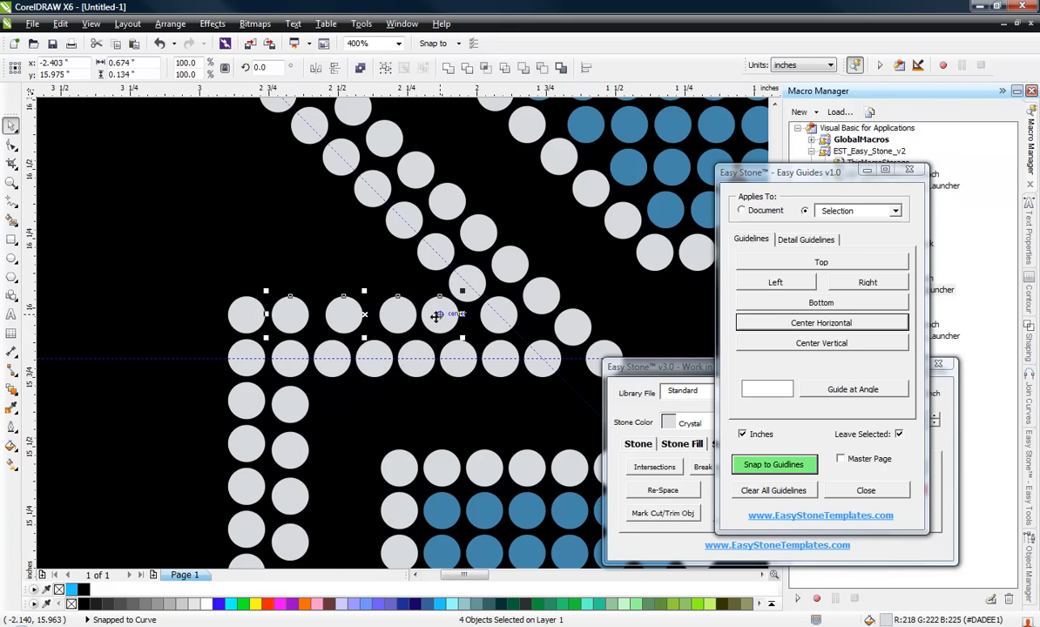
click(213, 222)
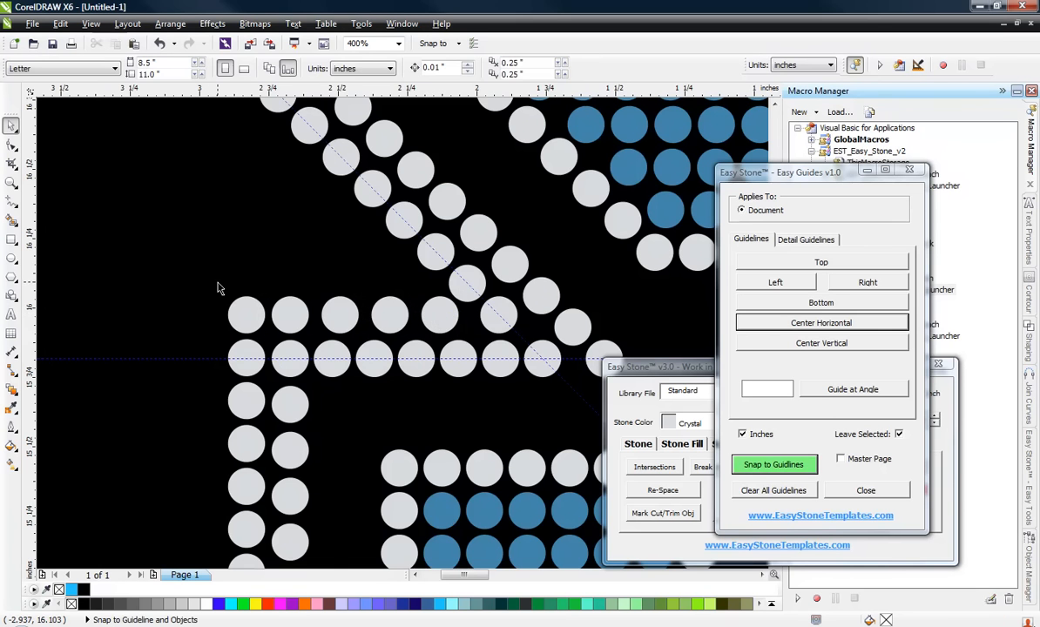
- Try to fill the upper row by duplicating the repositioned stone beside itself and distributing the resulting five stones evenly in width
scroll(381, 315, up, 1)
drag(504, 327, 446, 328)
right_click(447, 327)
click(191, 319)
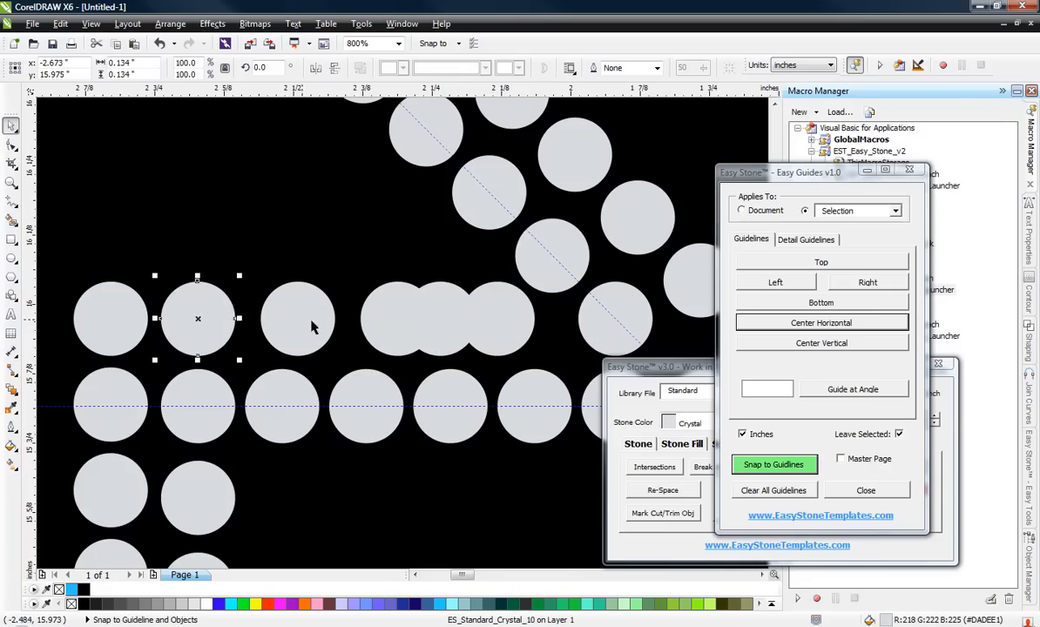
shift+click(301, 315)
shift+click(374, 301)
shift+click(474, 307)
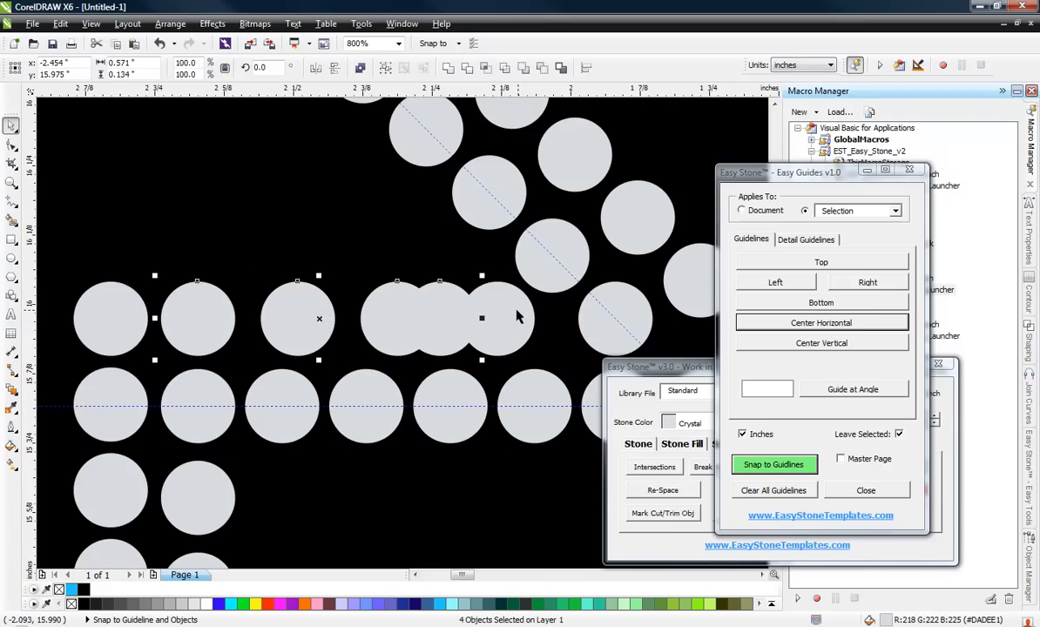
shift+click(517, 313)
key(shift+e)
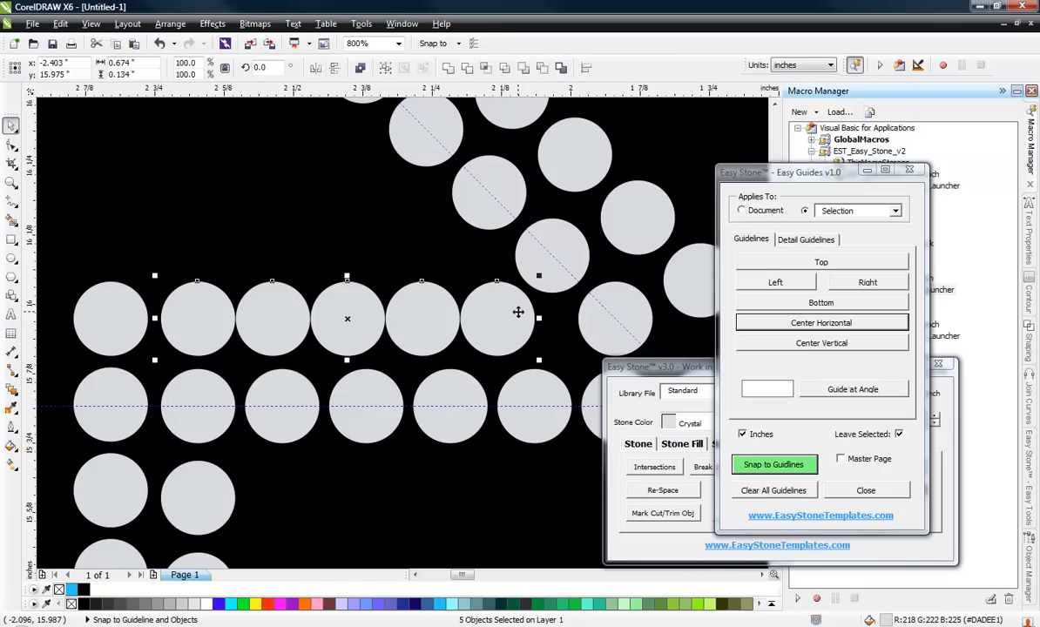
- Delete the middle of the five upper-row stones and distribute the remaining four evenly in width
click(388, 247)
click(357, 298)
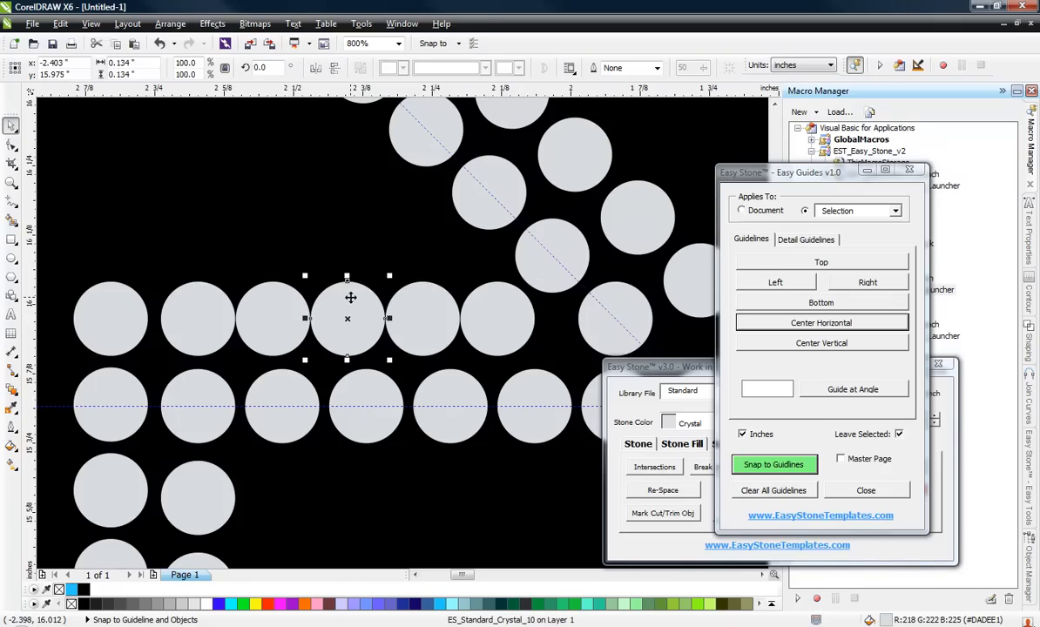
key(Delete)
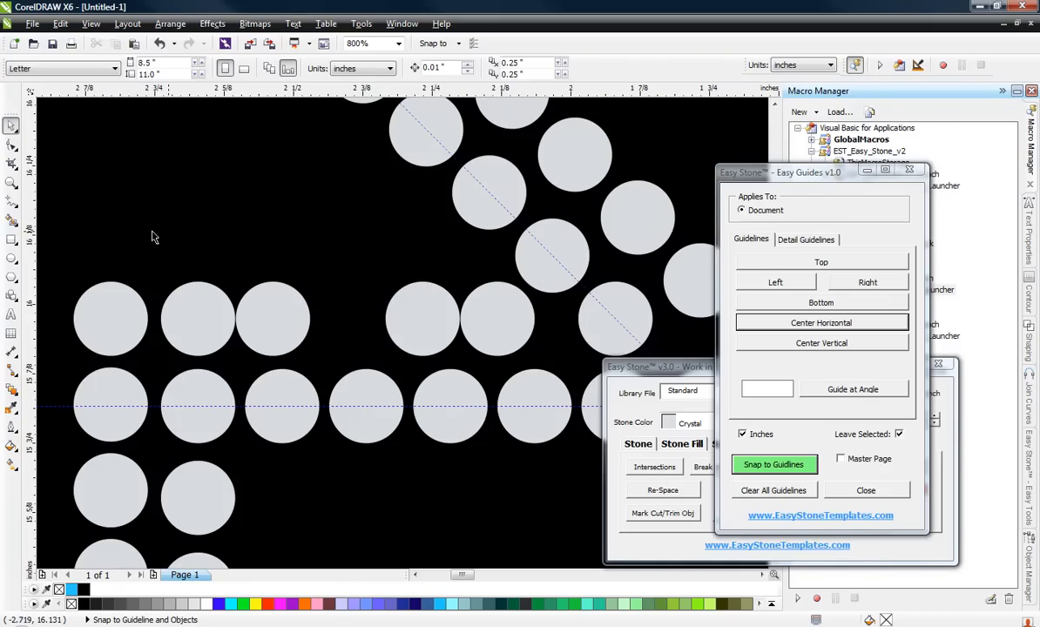
drag(142, 232, 552, 370)
key(shift+e)
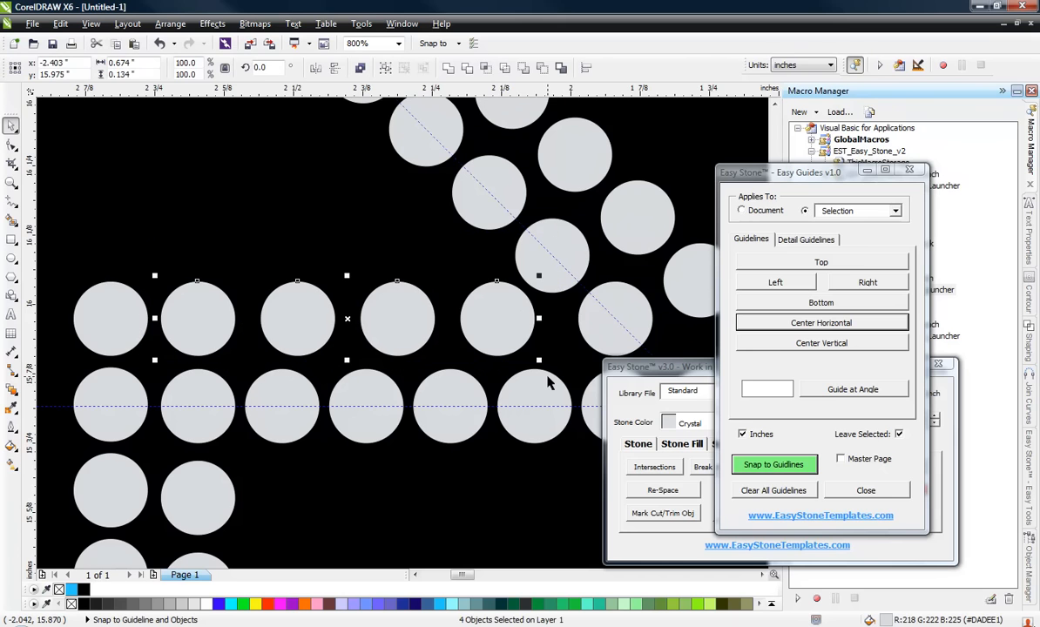
click(323, 240)
scroll(299, 235, down, 2)
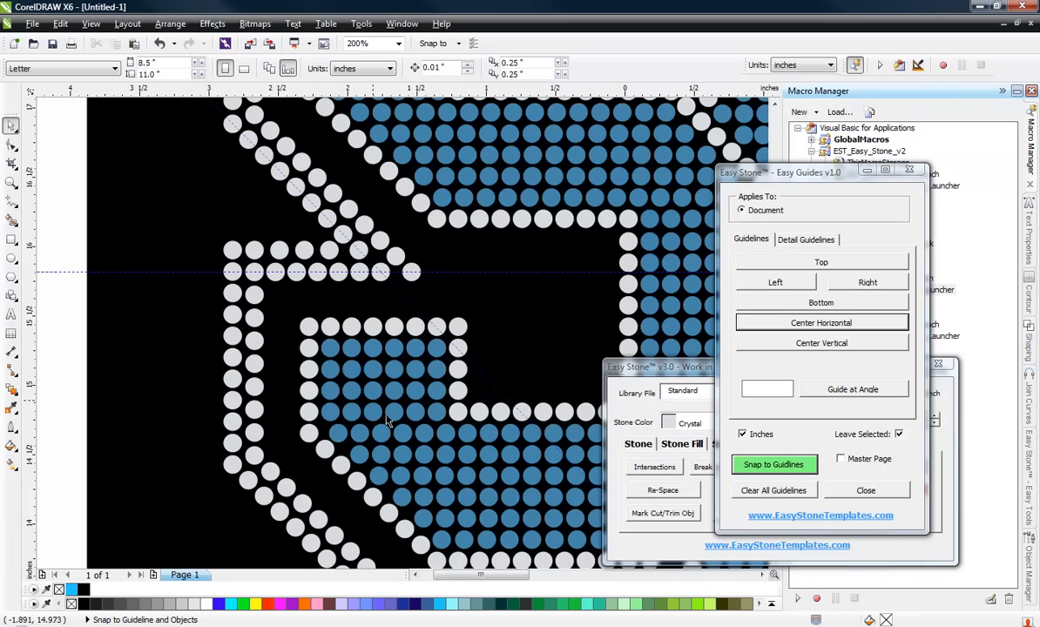
scroll(383, 409, down, 1)
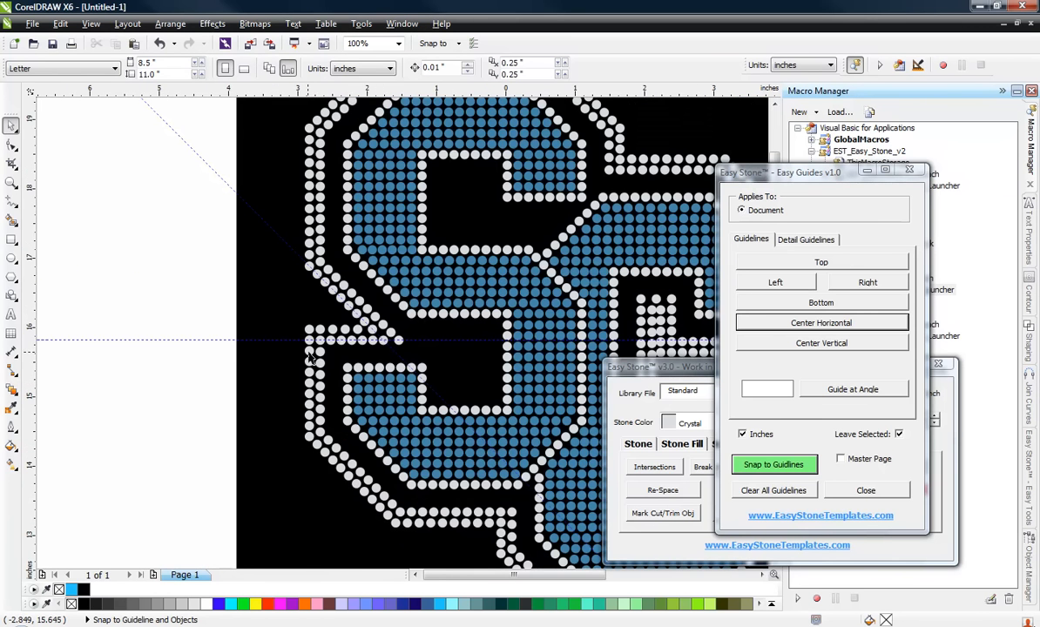
- Duplicate the lower row's next-to-last stone along the horizontal guideline, toward the row's tip stone
scroll(360, 353, up, 1)
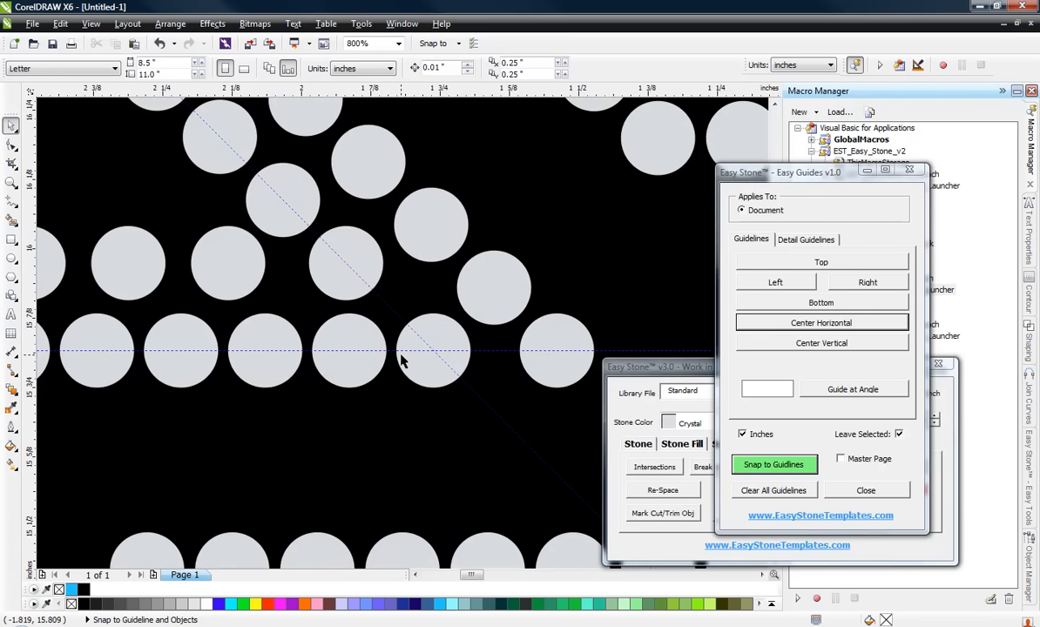
key(F10)
click(415, 357)
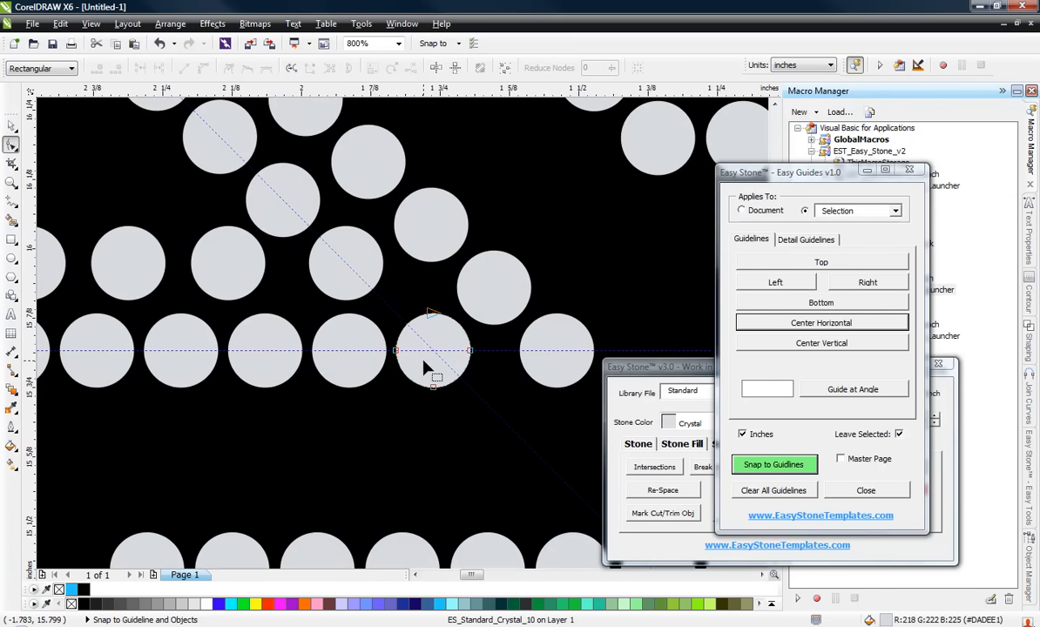
click(11, 124)
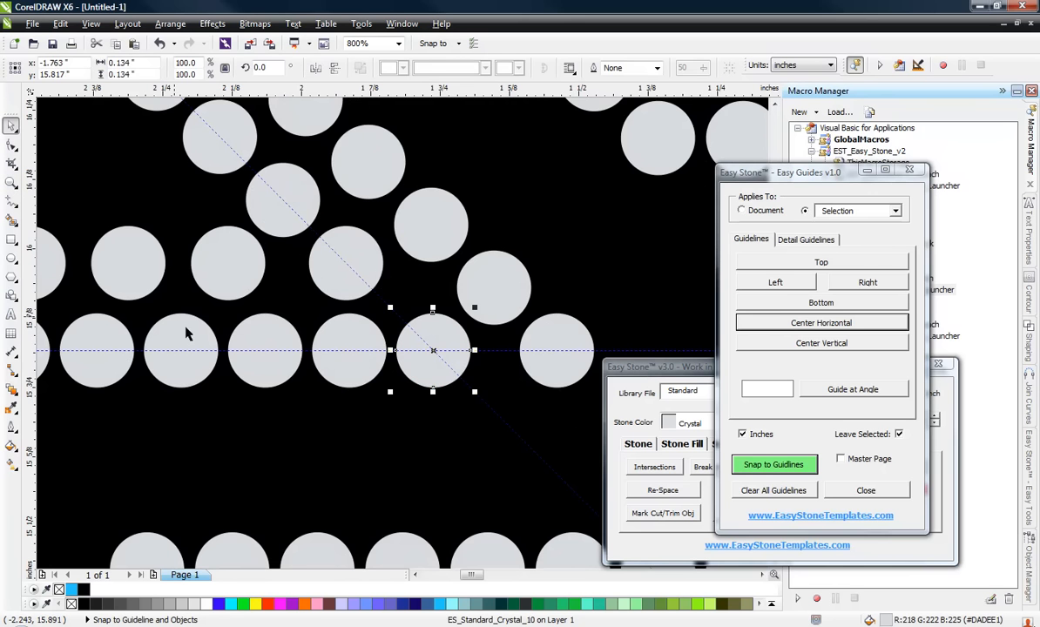
drag(422, 376, 464, 377)
scroll(464, 377, down, 2)
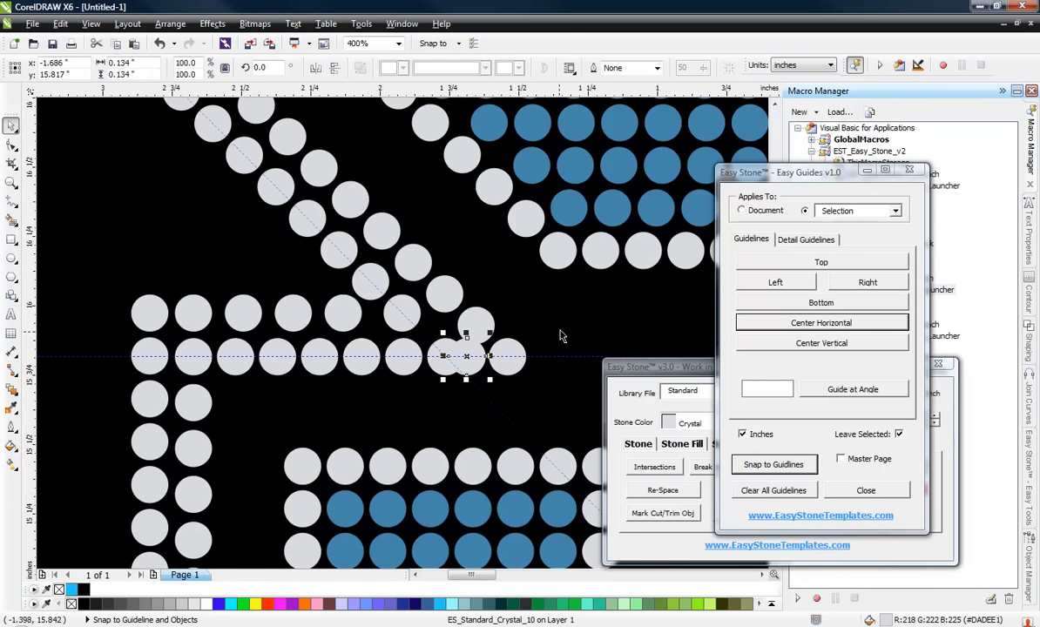
- Try distributing the lower row's nine stones evenly in width, from the second stone to the tip stone
drag(559, 336, 147, 395)
click(150, 396)
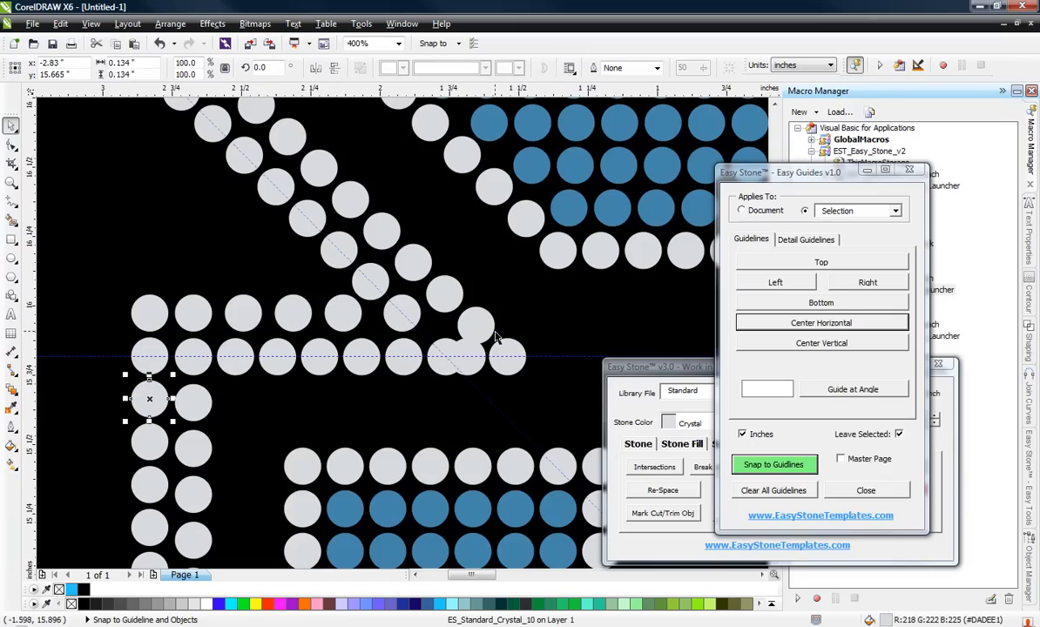
click(533, 315)
drag(581, 324, 167, 396)
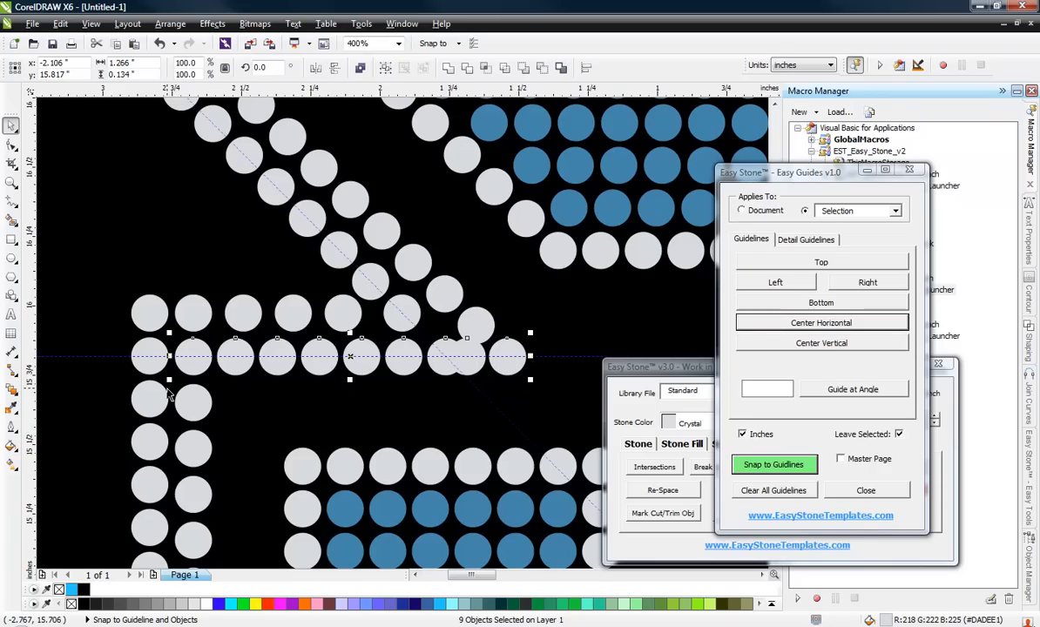
key(shift+c)
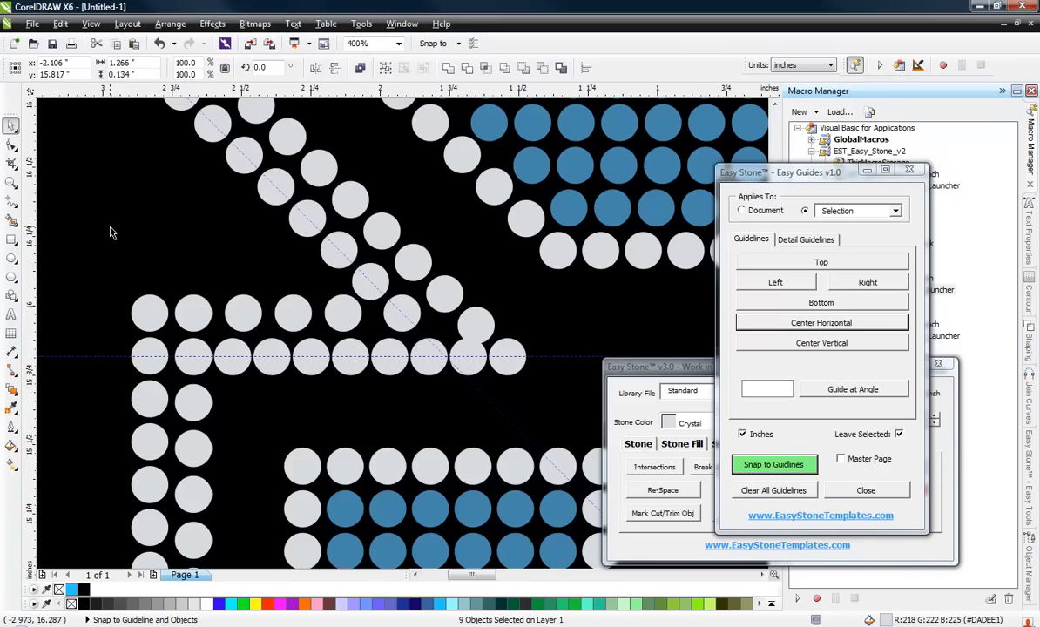
click(326, 281)
- Align the right-hand diagonal's last stone with the height of the upper row's last stone
scroll(369, 299, up, 2)
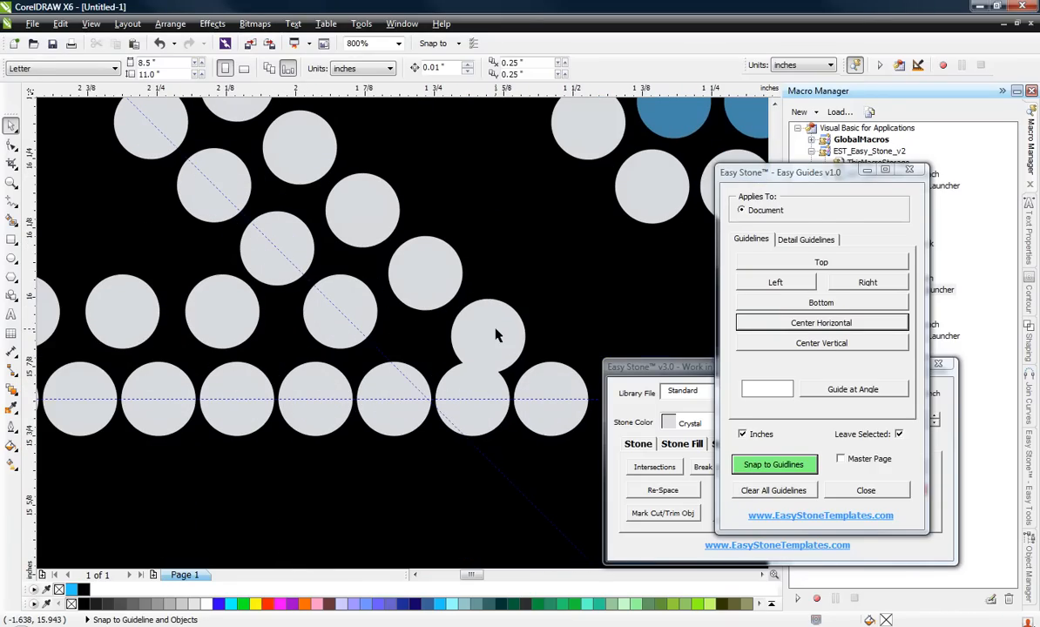
click(481, 331)
shift+click(353, 296)
key(e)
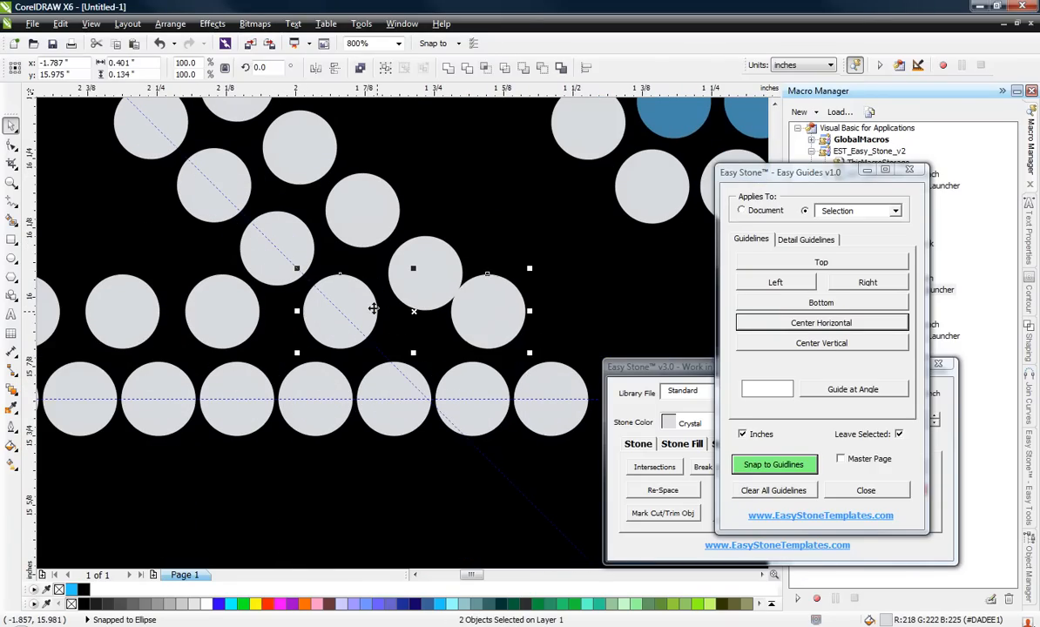
scroll(456, 312, down, 1)
click(481, 284)
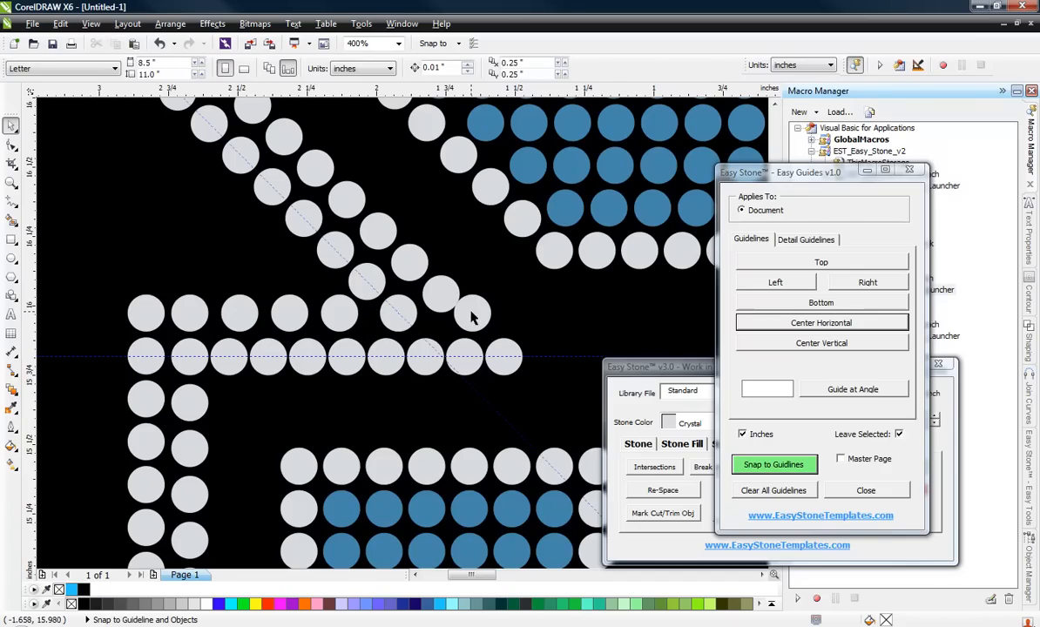
- Duplicate the newly aligned end stone back toward the upper row and distribute the row's seven stones evenly in width, leaving out the diagonal's stone
drag(471, 317, 430, 323)
key(Escape)
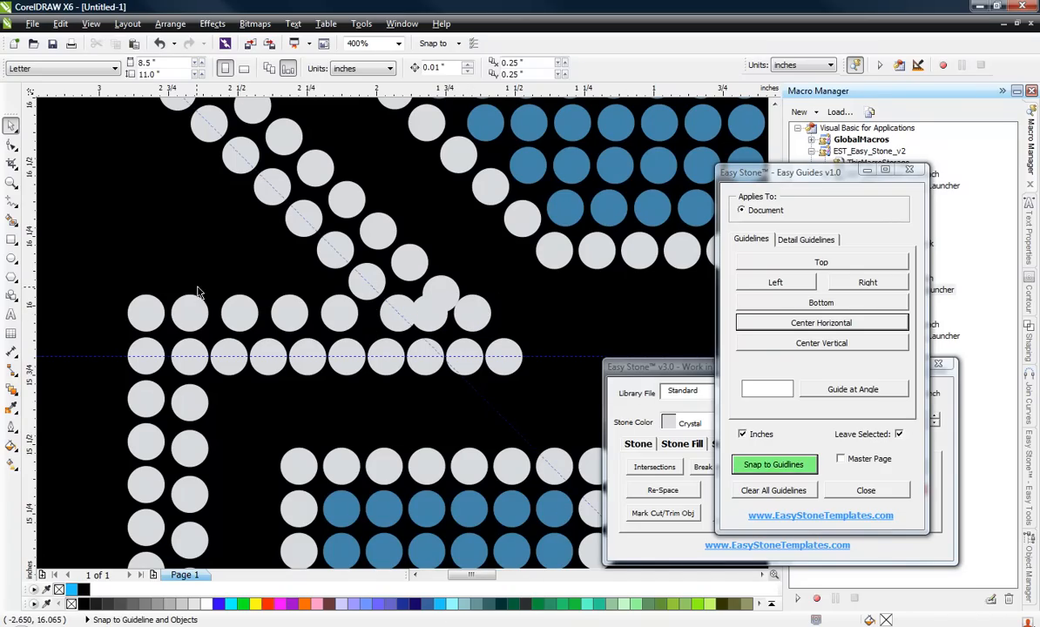
drag(155, 285, 564, 349)
drag(168, 272, 526, 355)
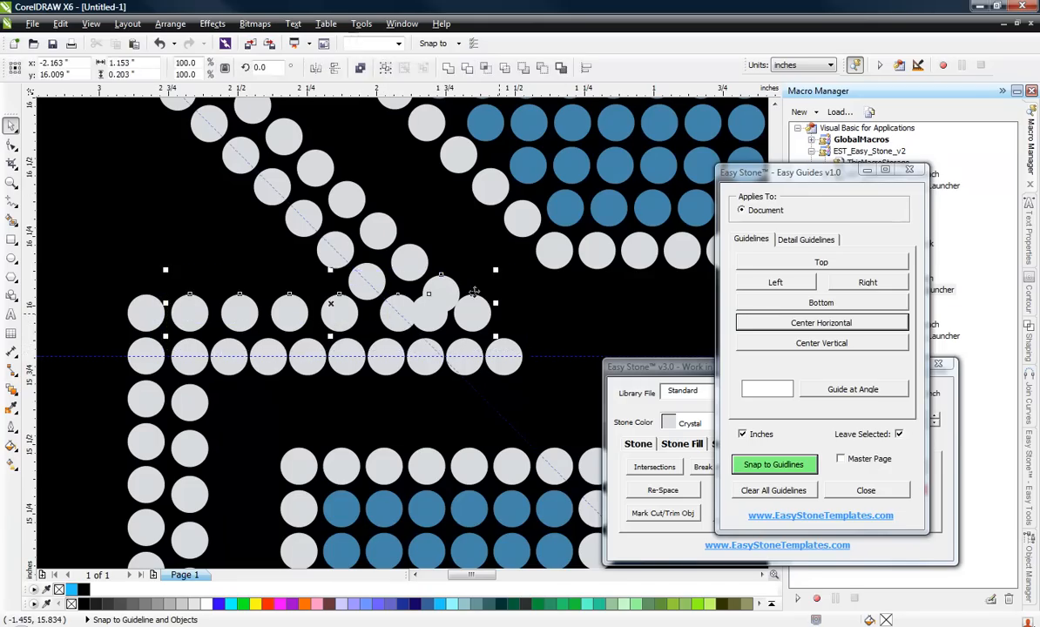
scroll(442, 279, up, 3)
scroll(439, 309, down, 3)
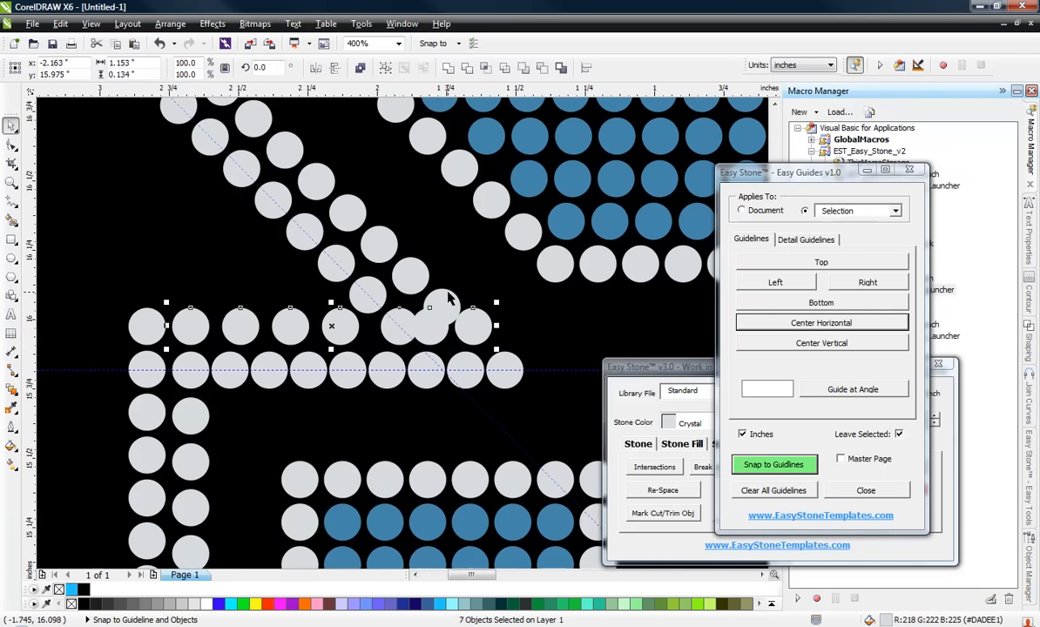
key(shift+e)
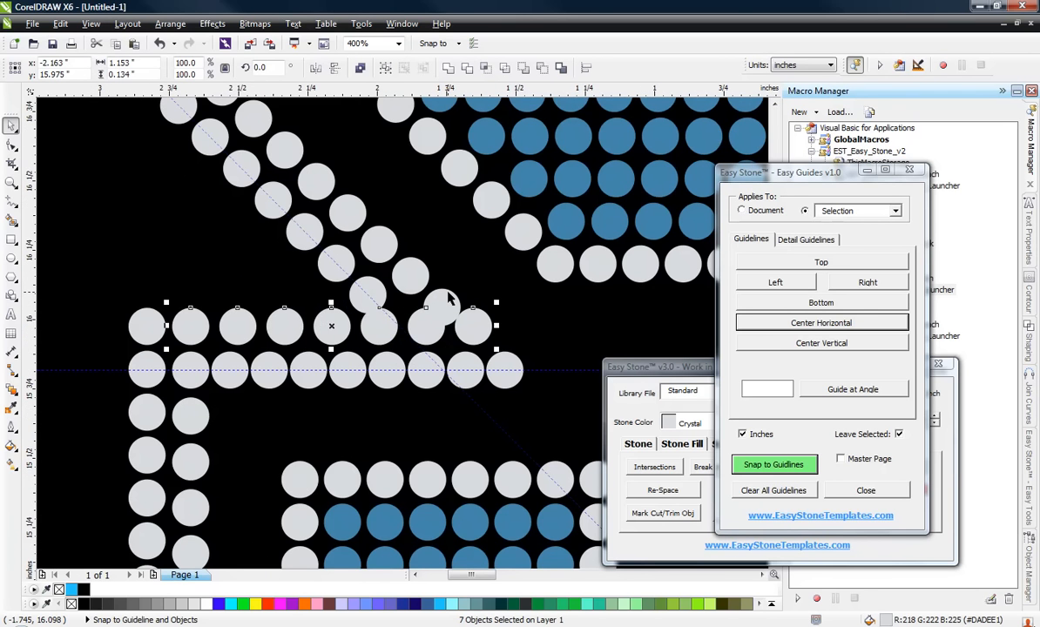
click(269, 307)
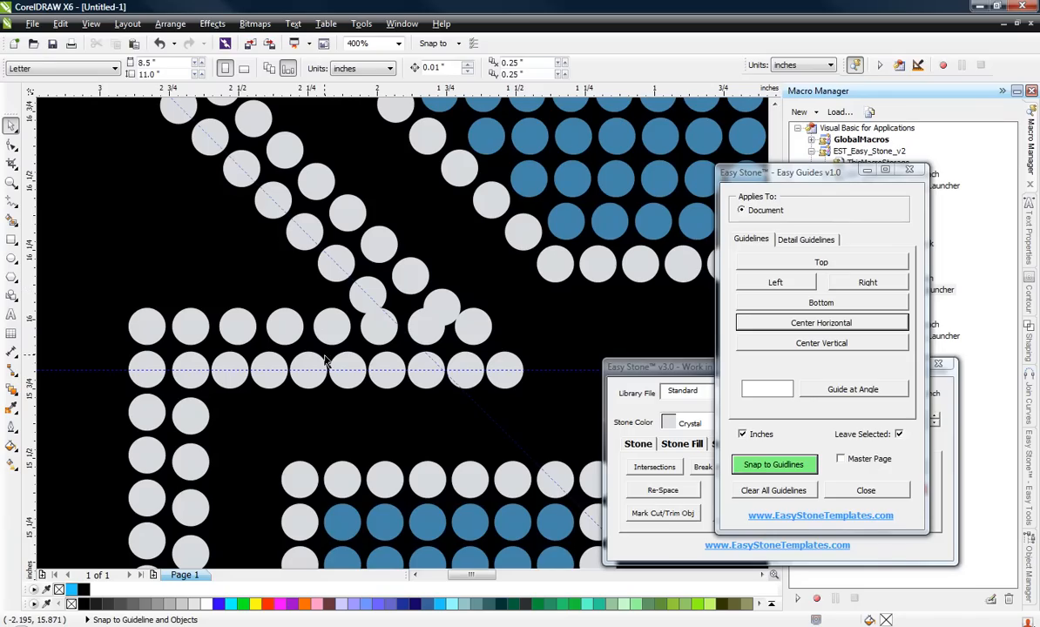
- Delete the middle of the lower row's nine stones and distribute the remaining eight evenly in width
click(350, 381)
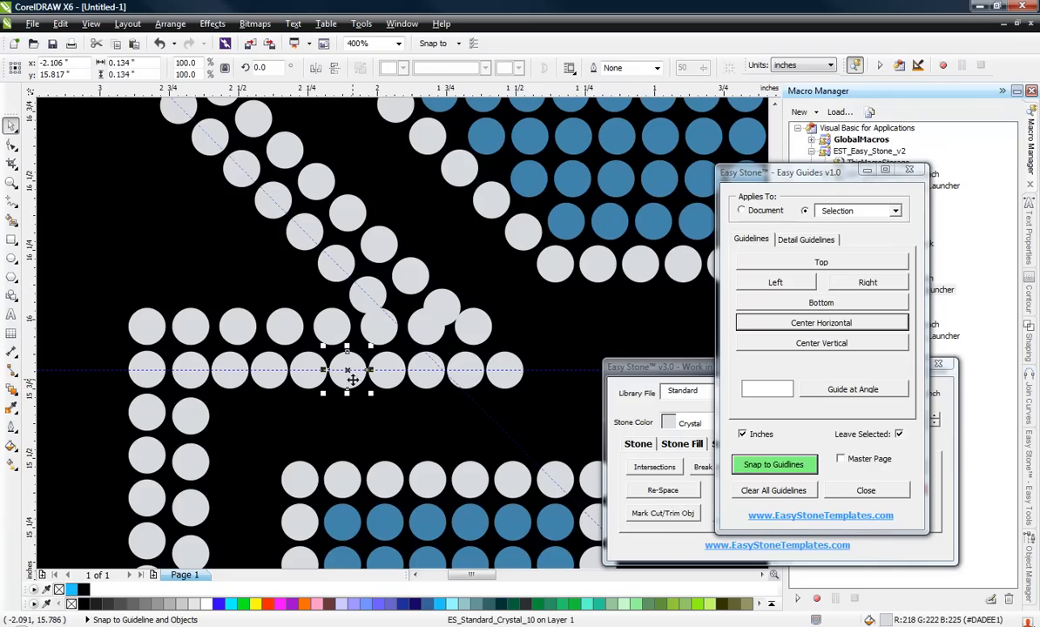
key(Delete)
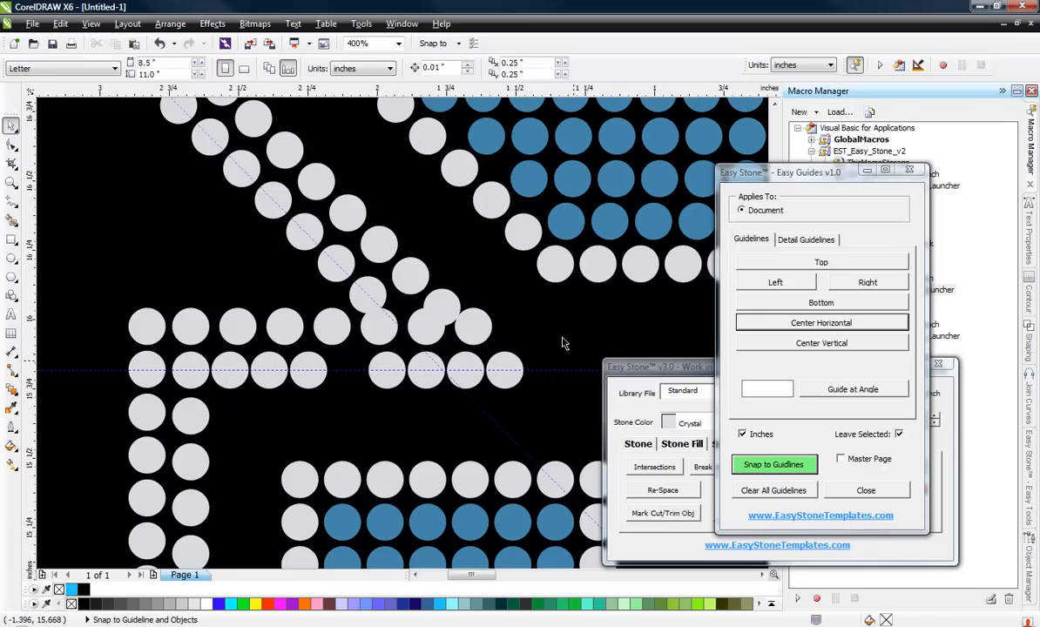
drag(559, 346, 169, 407)
key(shift+e)
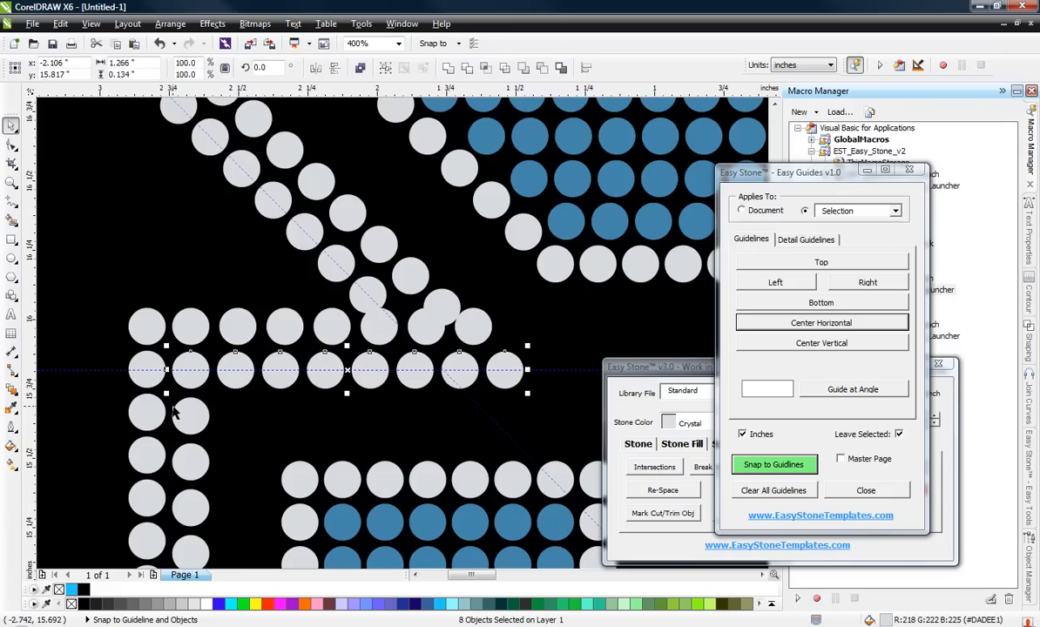
click(195, 260)
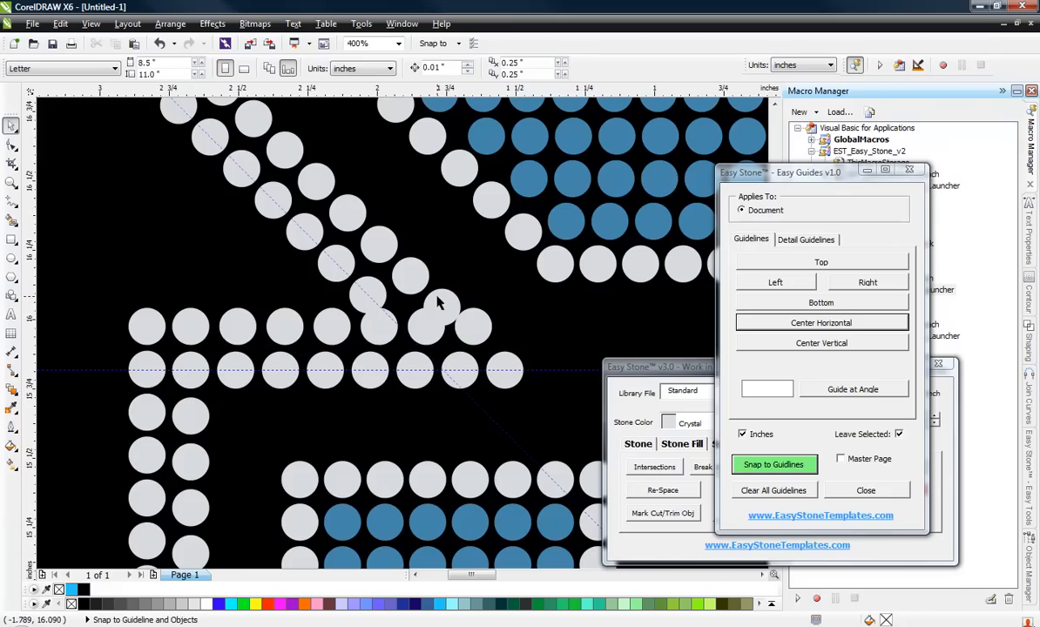
- Copy the diagonal guideline onto the right-hand diagonal of stones, snapping it to a stone's center
drag(377, 245, 378, 246)
right_click(378, 246)
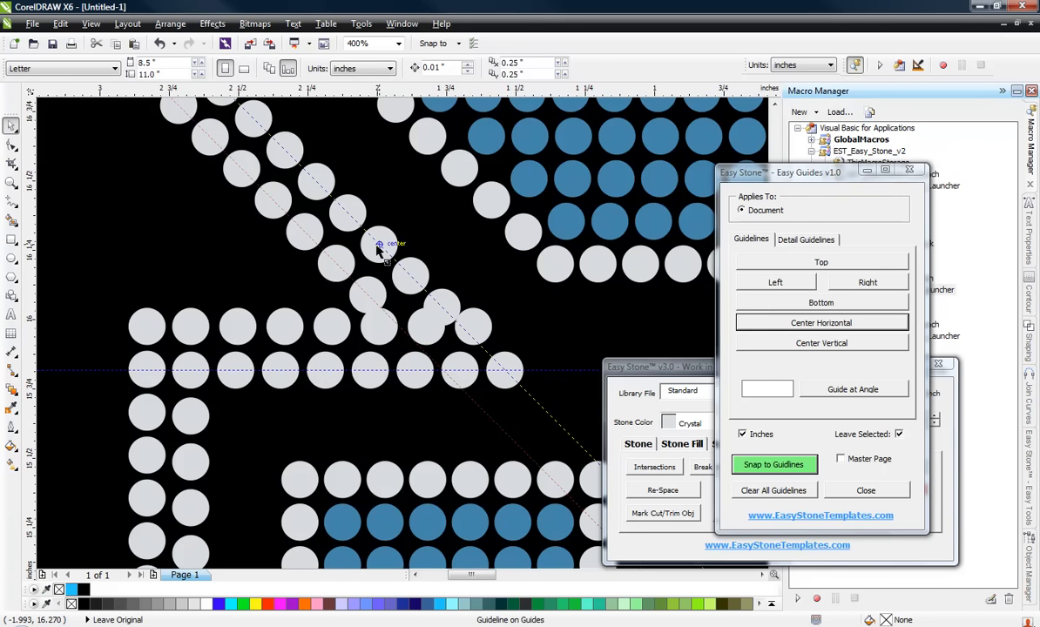
click(207, 248)
- Add a horizontal Easy Guides guideline through the center of the upper row's end stone
scroll(391, 255, up, 1)
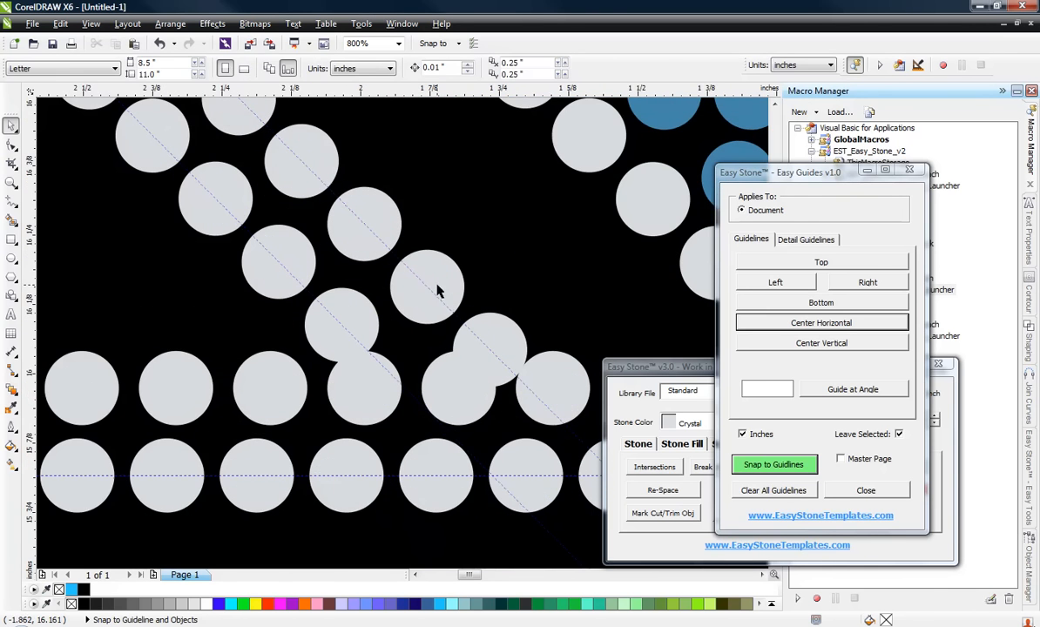
click(513, 350)
click(538, 371)
scroll(406, 329, down, 1)
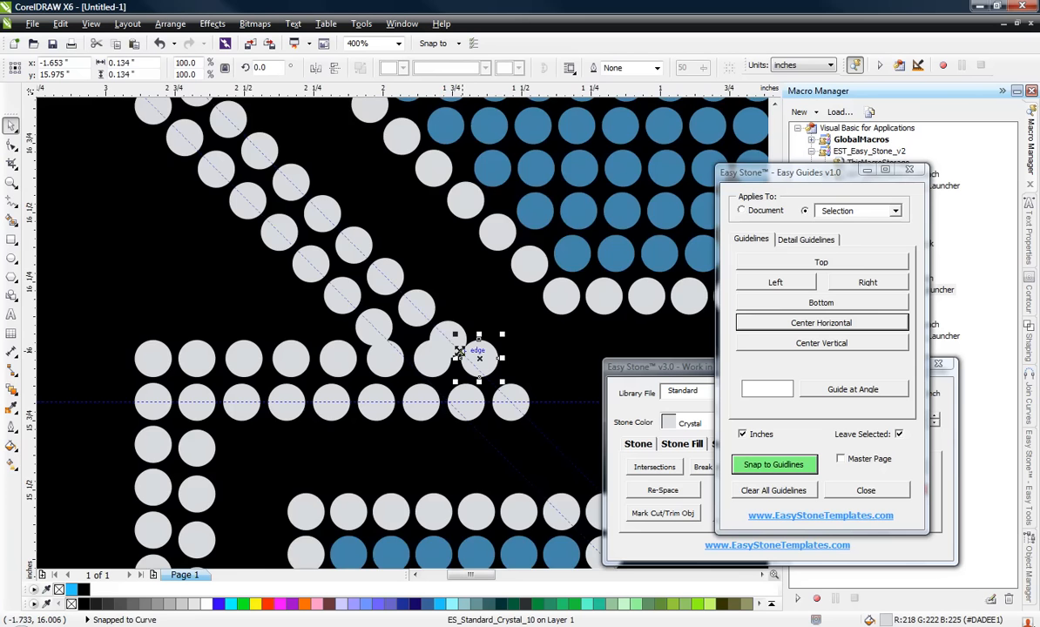
scroll(482, 378, up, 1)
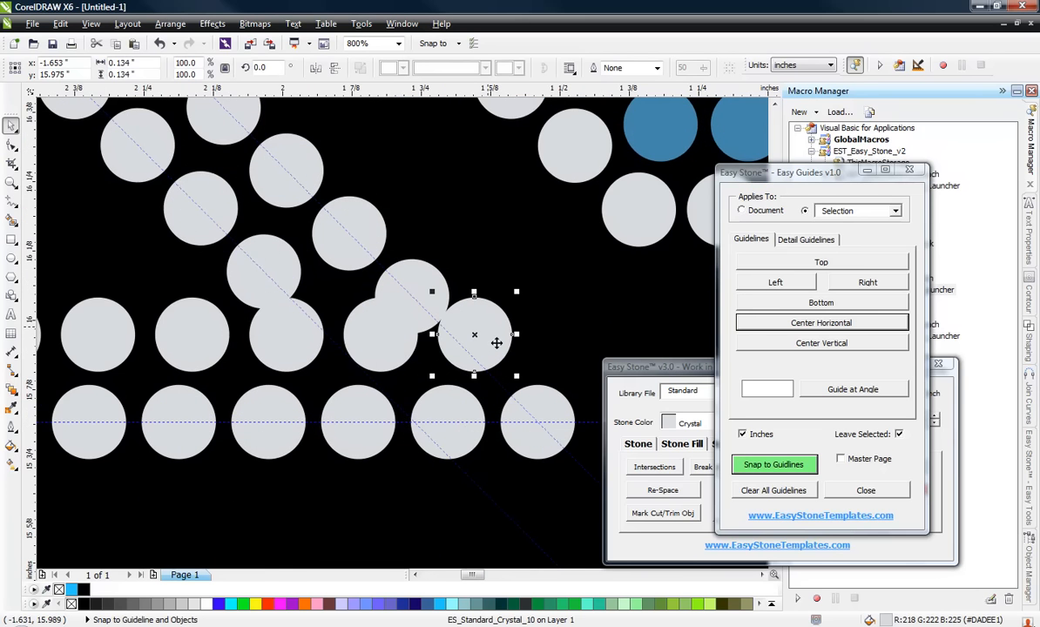
click(822, 344)
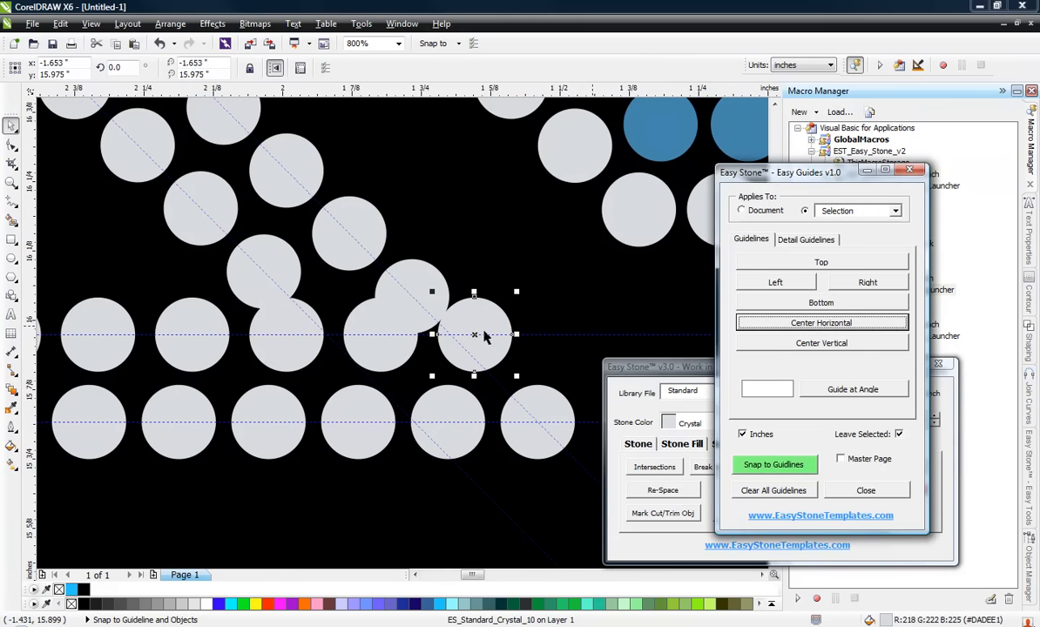
- Move the upper row's end stone so its center sits where the horizontal guideline crosses the right-hand diagonal guideline
click(477, 341)
scroll(470, 338, up, 2)
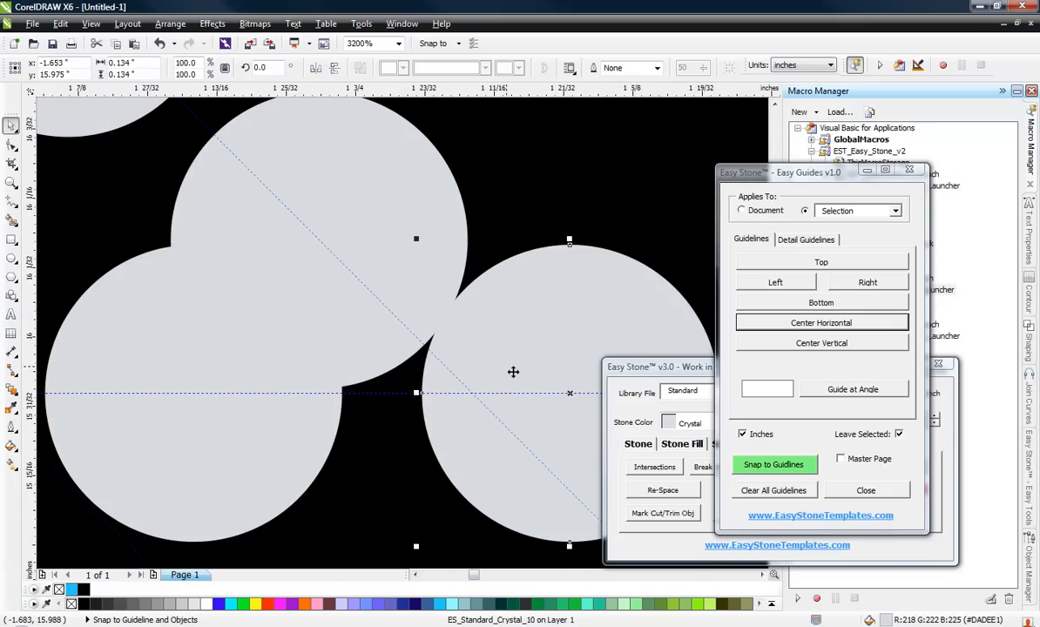
drag(572, 393, 471, 393)
scroll(531, 312, down, 3)
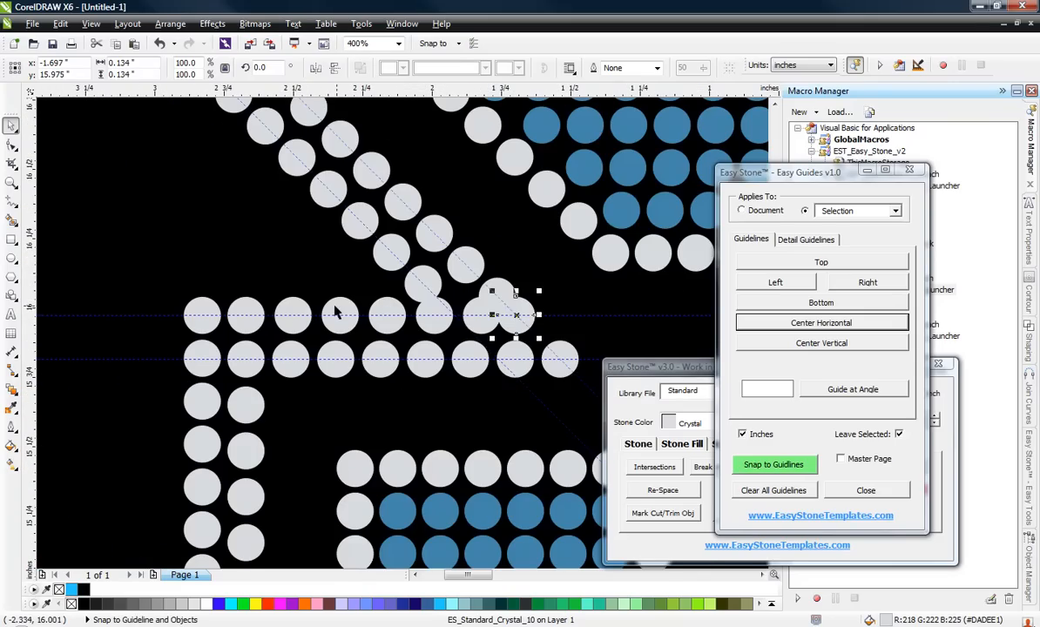
- Distribute the upper row's seven stones evenly in width, from the second stone to the repositioned end stone
click(178, 279)
drag(222, 290, 582, 348)
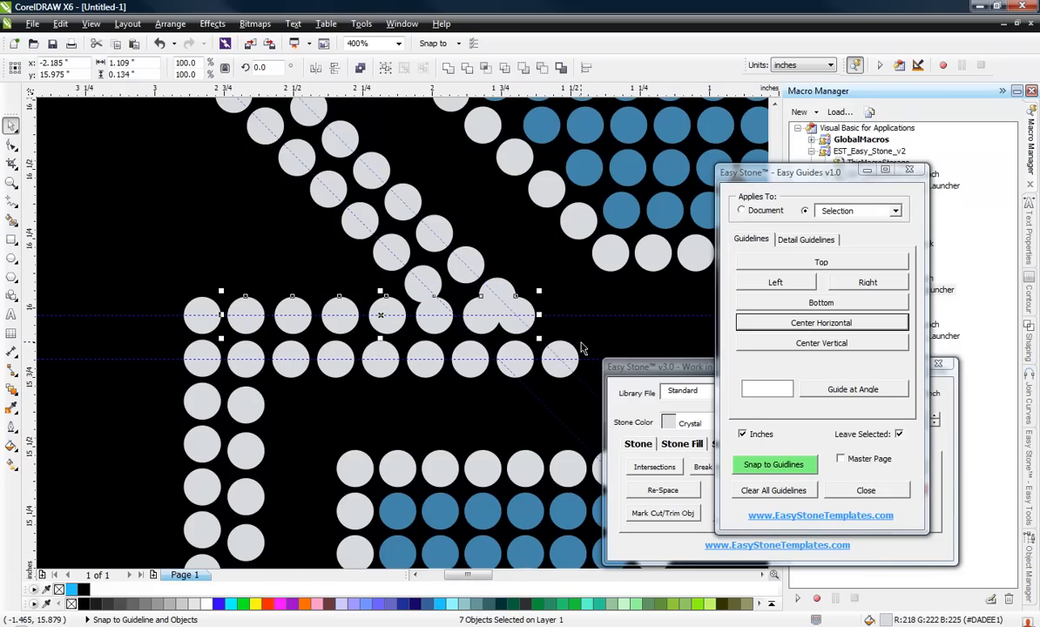
key(shift+e)
click(231, 194)
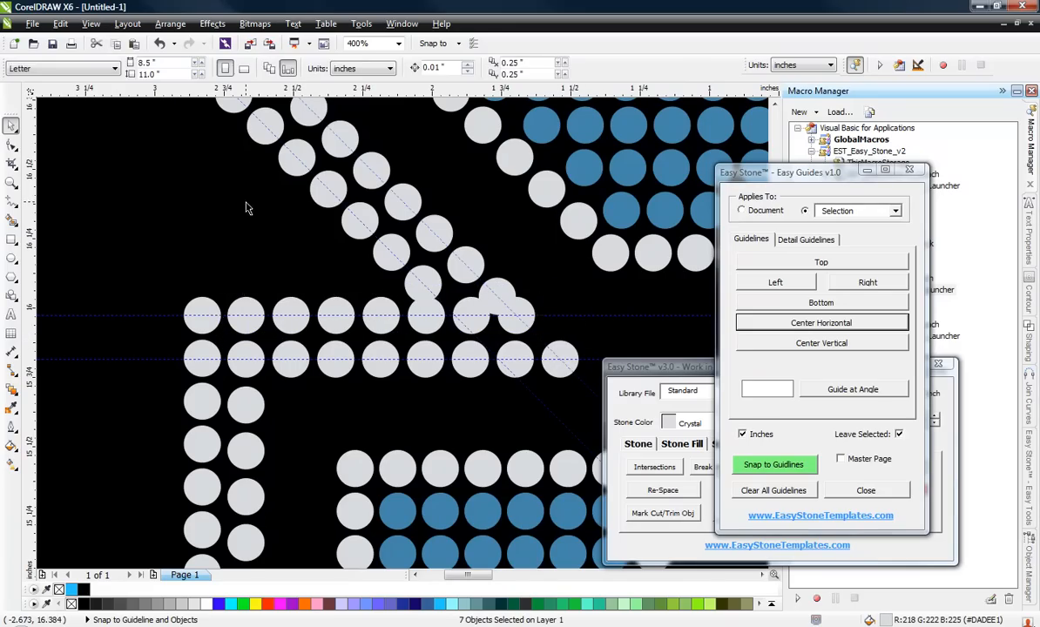
- Move the right-hand diagonal's lowest stone up along its guideline, clear of the upper row, to about X -1.862", Y 16.14"
scroll(494, 285, up, 2)
click(467, 271)
scroll(468, 271, up, 1)
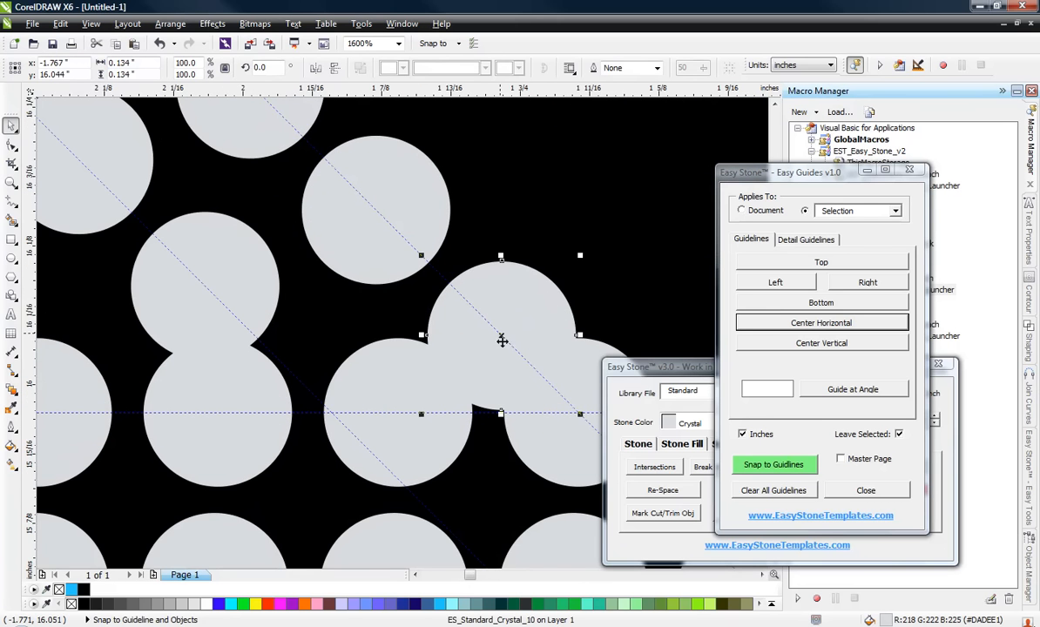
drag(501, 333, 393, 231)
scroll(315, 263, down, 1)
scroll(315, 263, up, 1)
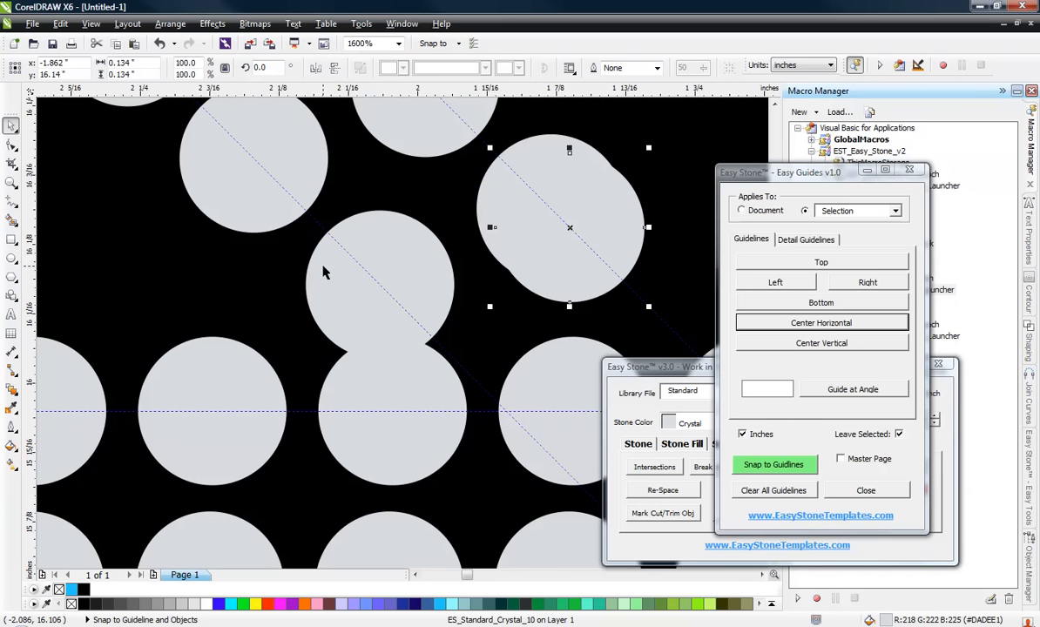
- Move the left-hand diagonal's lowest stone up along its guideline, clear of the upper row, to about X -2.064", Y 16.119"
click(401, 287)
drag(379, 287, 348, 251)
scroll(467, 357, down, 3)
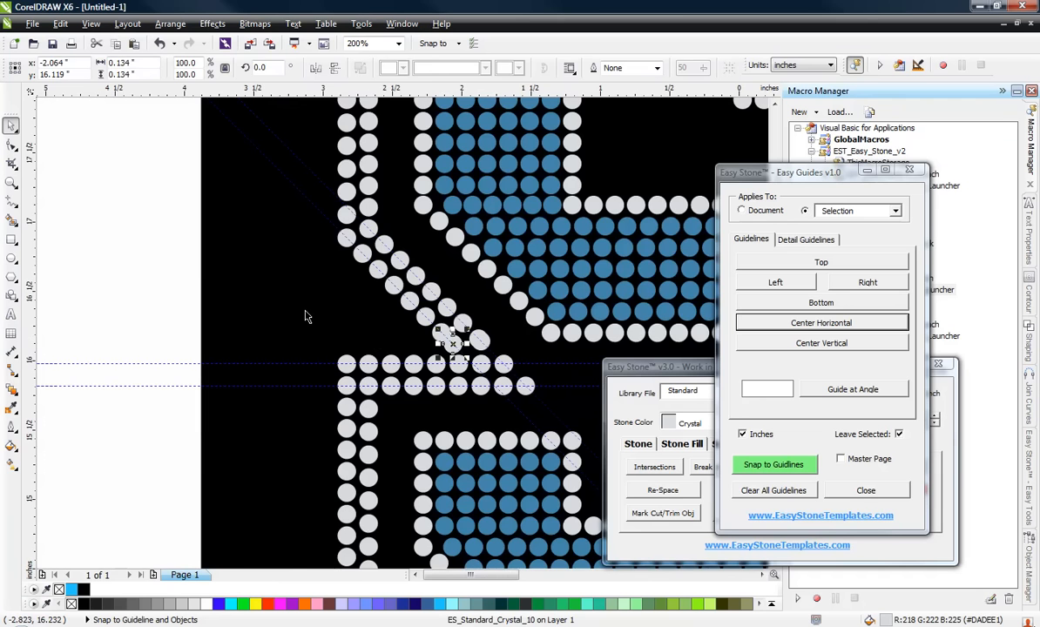
click(305, 317)
- Delete the stone overlapping the repositioned end stone on the right-hand diagonal
scroll(464, 327, up, 1)
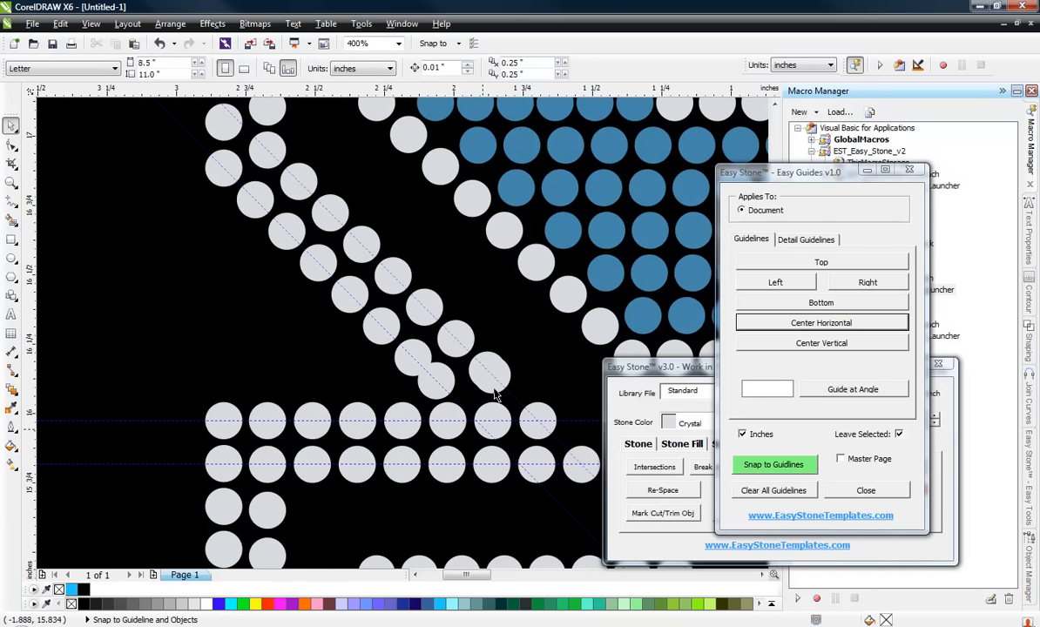
scroll(493, 394, up, 2)
click(460, 332)
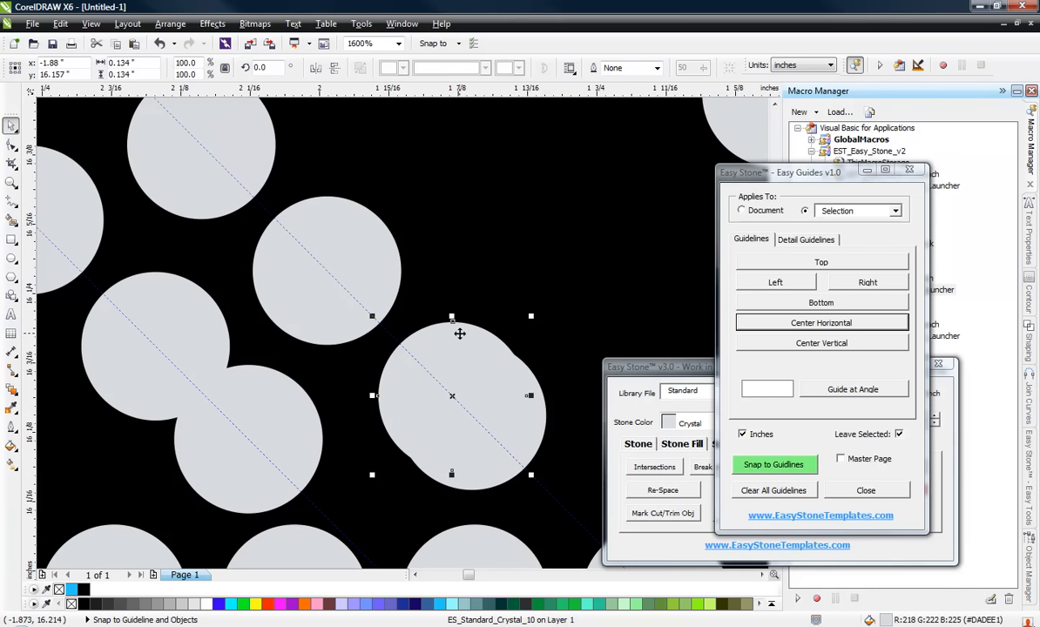
key(Delete)
scroll(459, 338, down, 2)
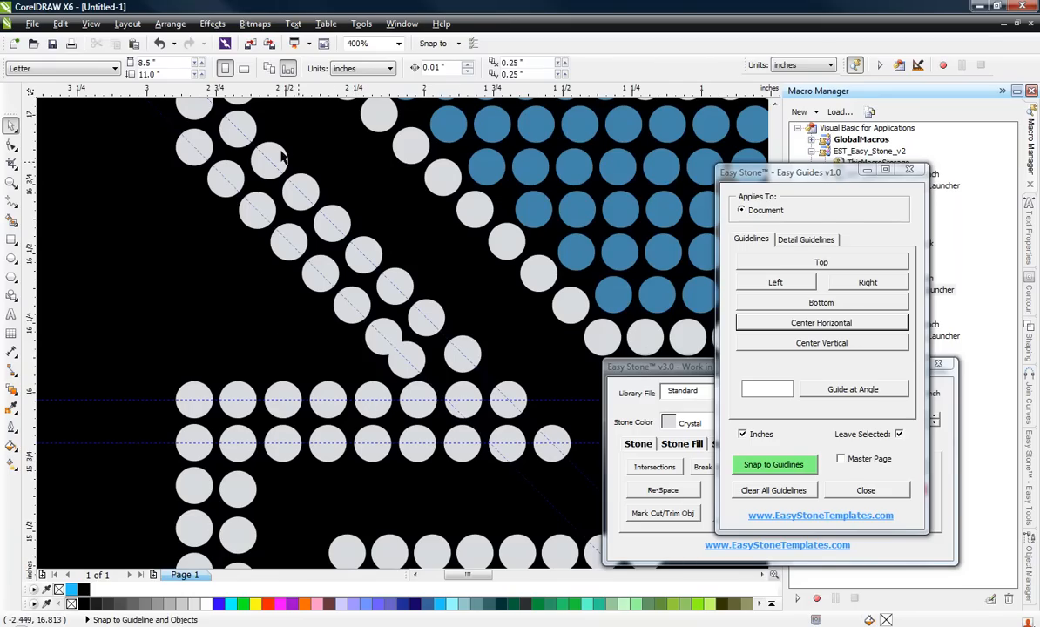
- Re-space the right-hand diagonal's stones evenly between its top stone and its repositioned lowest stone, using Easy Stone's Create Selection and Re-Space
click(236, 123)
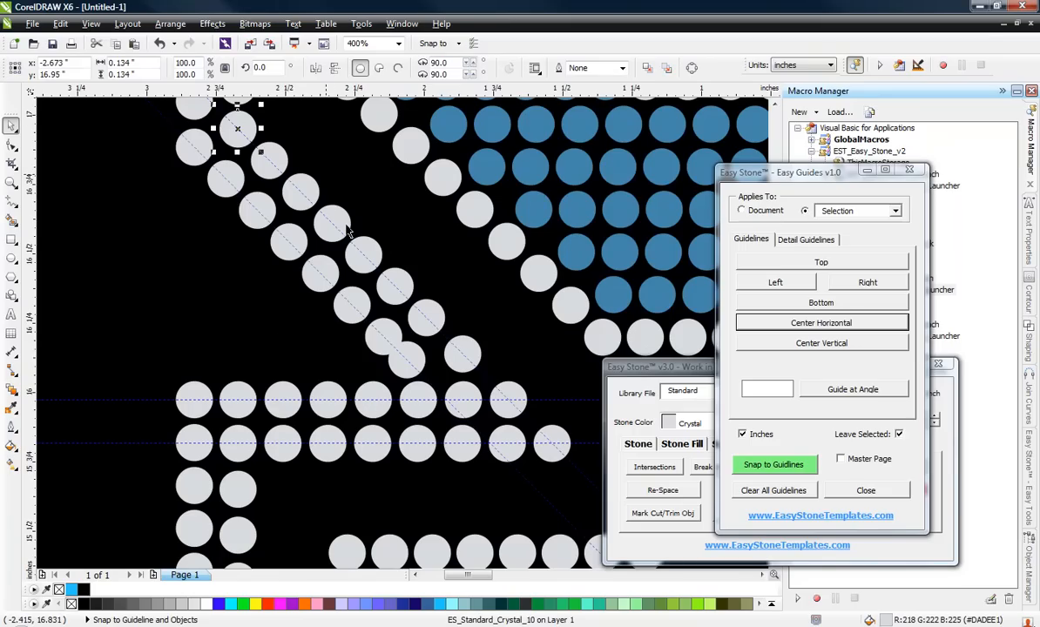
shift+click(461, 350)
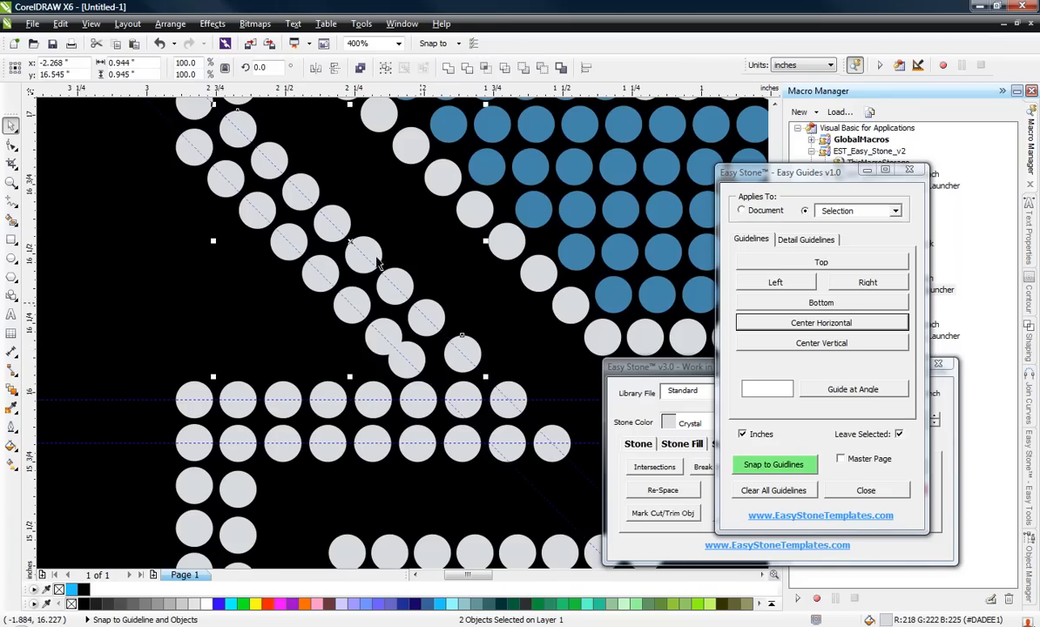
click(682, 373)
click(731, 444)
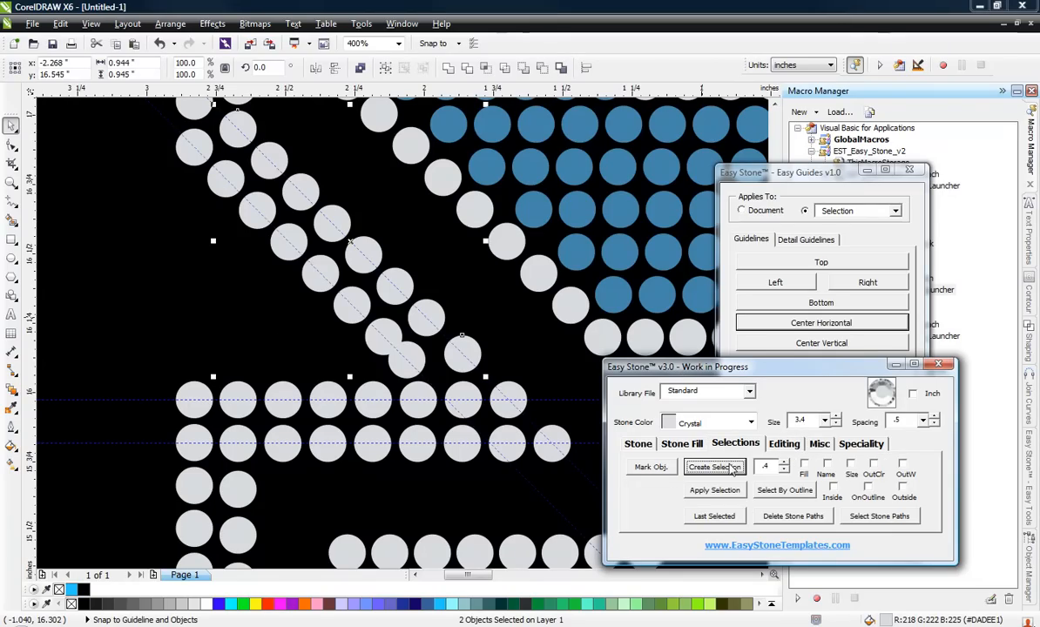
click(729, 468)
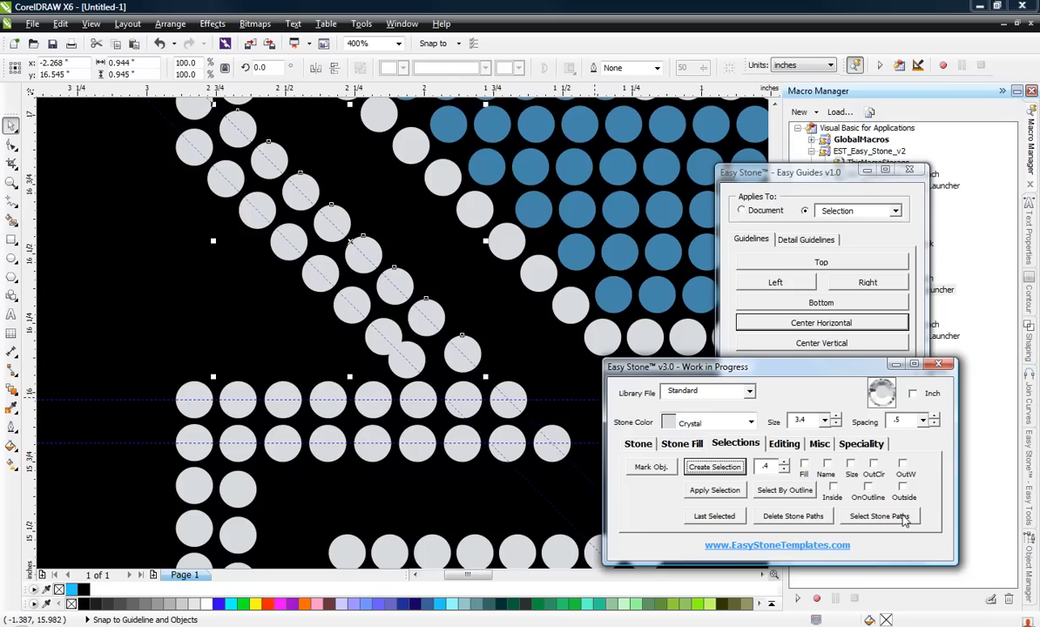
click(789, 446)
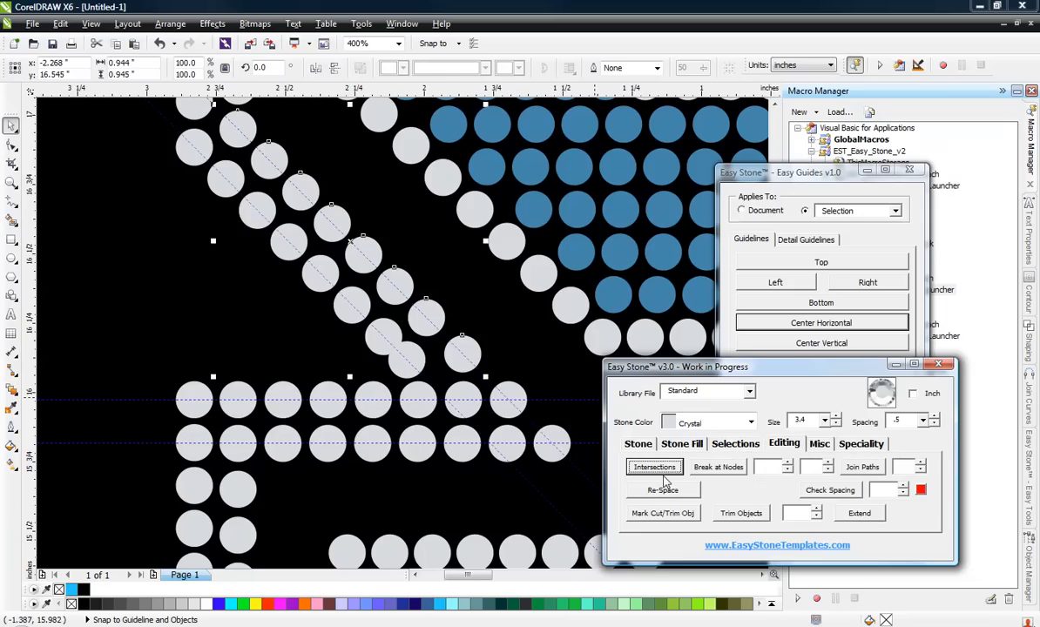
click(664, 491)
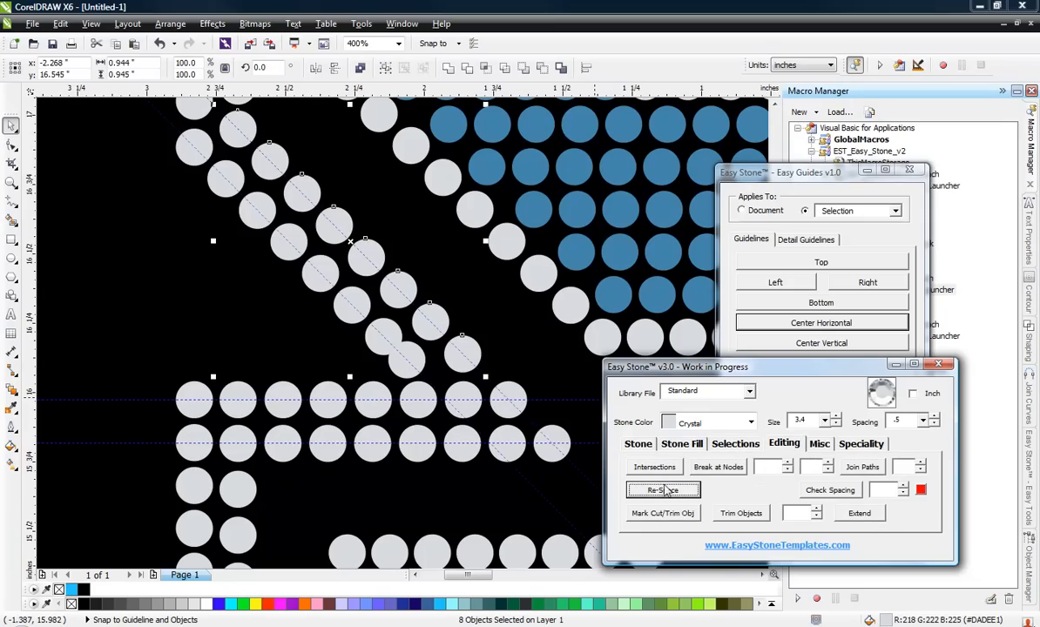
- Re-space the left-hand diagonal's stones evenly between its top stone and its repositioned lowest stone with Easy Stone
click(192, 144)
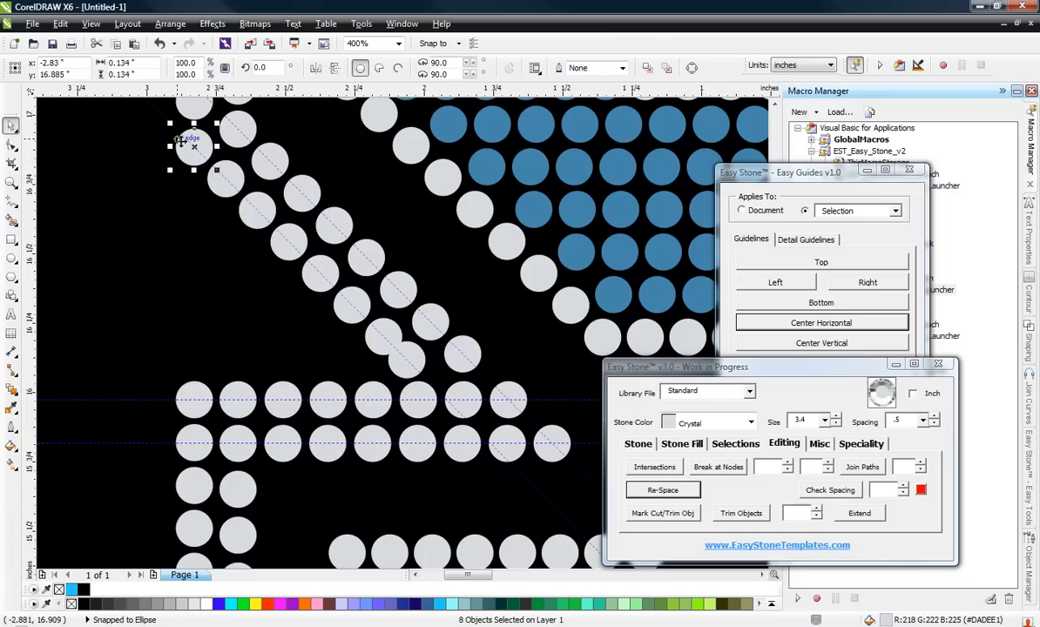
shift+click(405, 357)
click(736, 444)
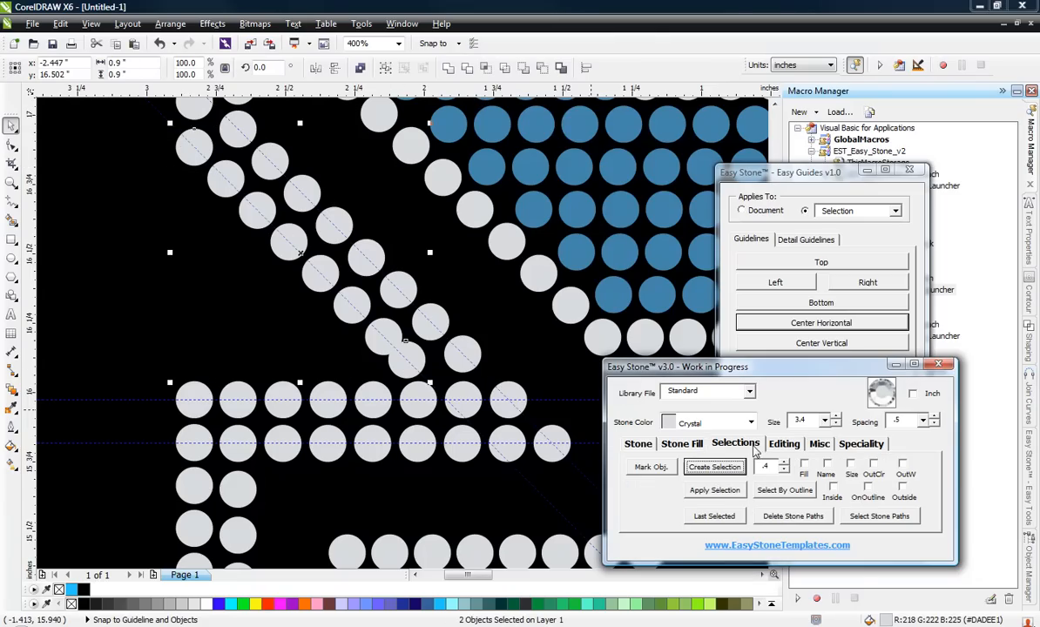
click(723, 471)
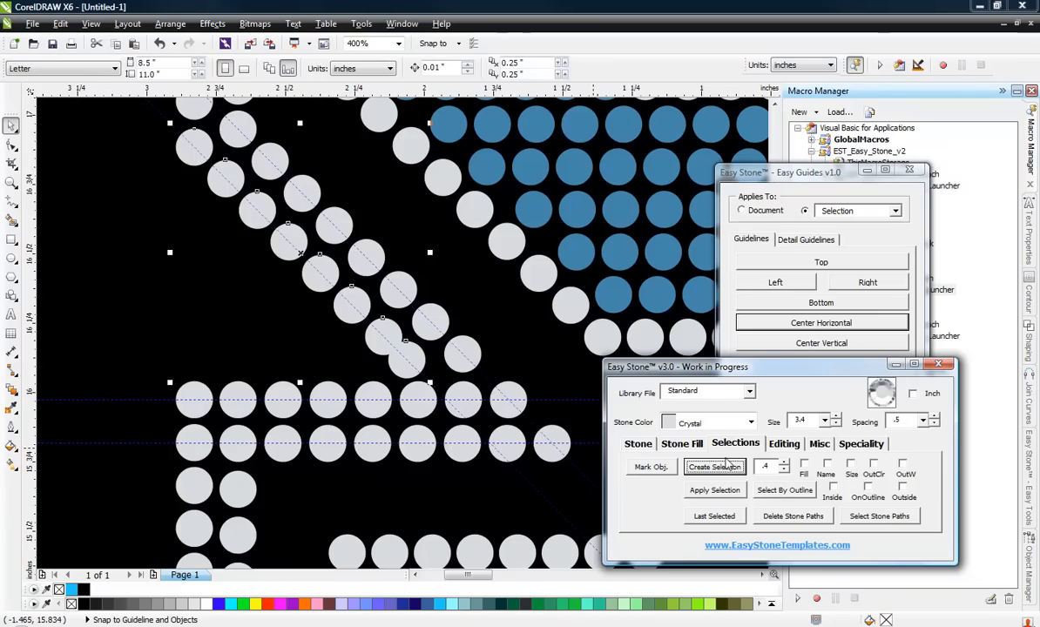
click(783, 444)
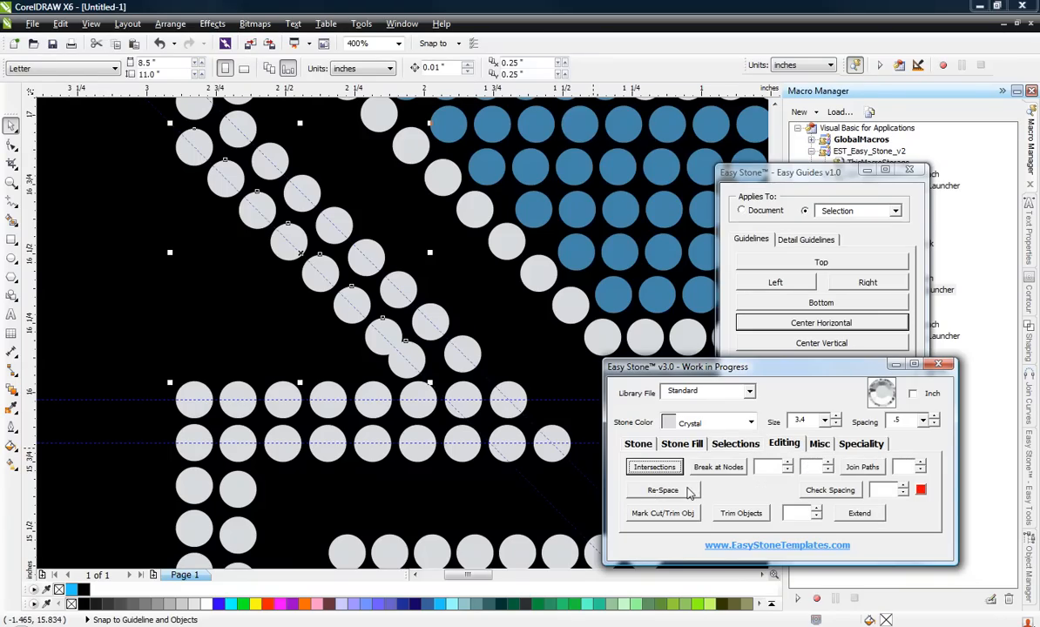
click(683, 490)
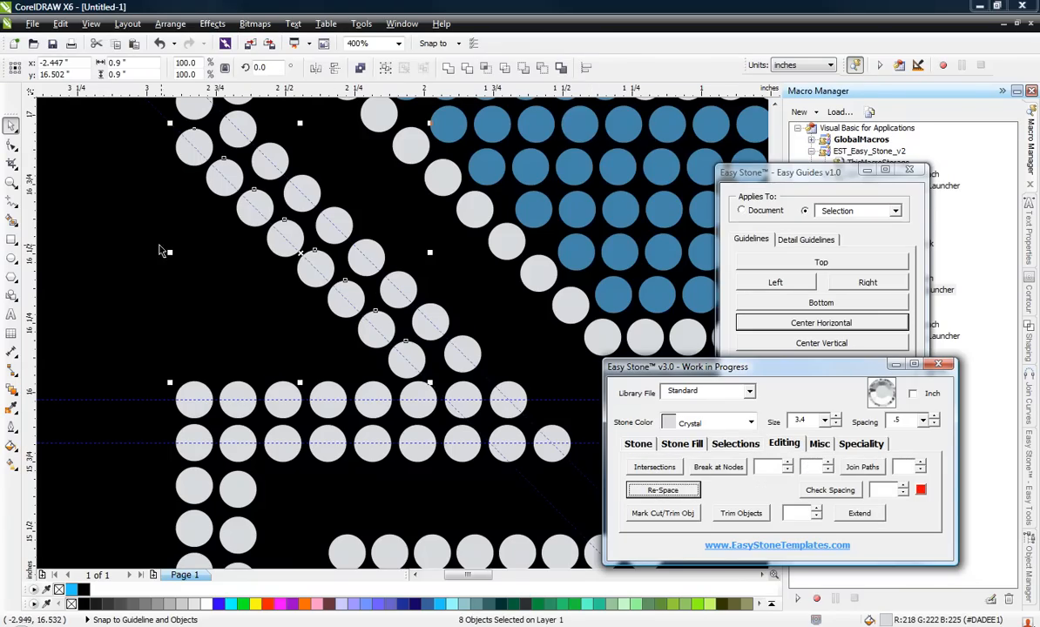
click(146, 250)
- Clear all guidelines from the document with Easy Guides
scroll(247, 264, down, 2)
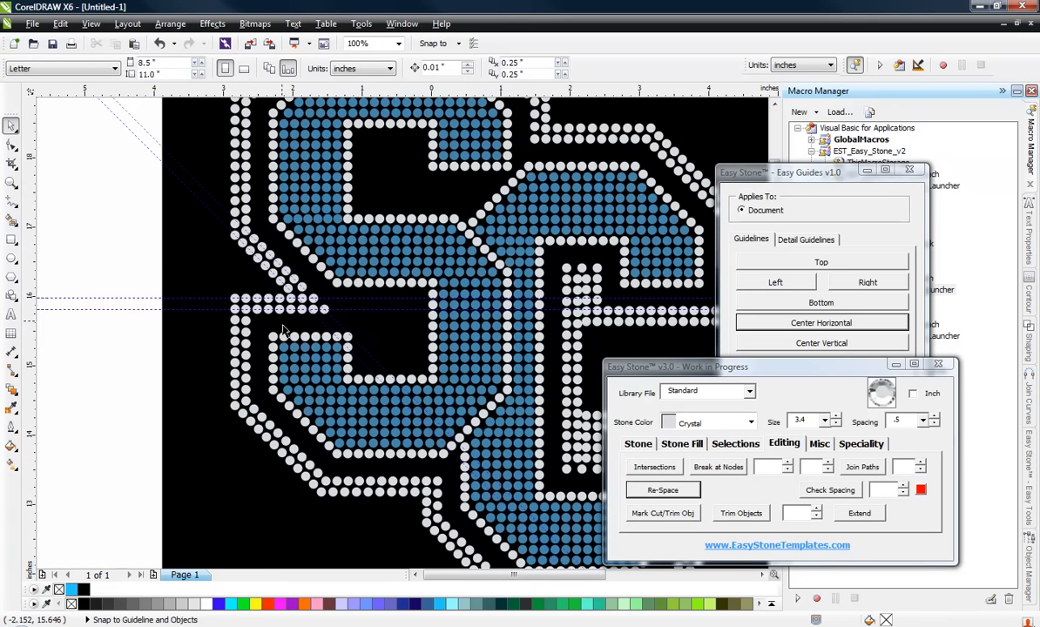
scroll(265, 310, down, 1)
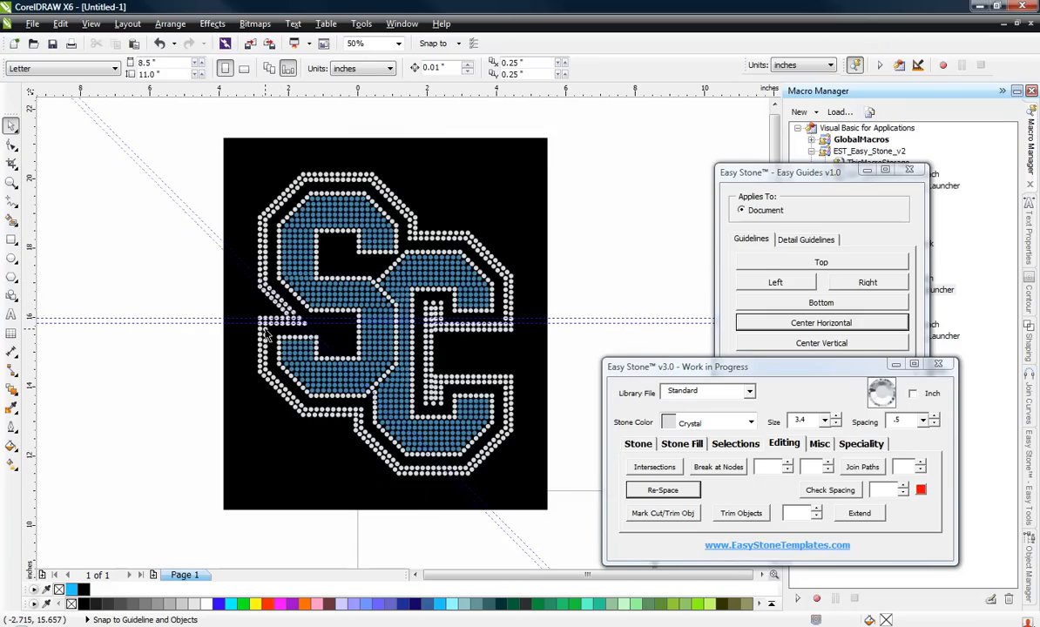
click(795, 187)
click(793, 493)
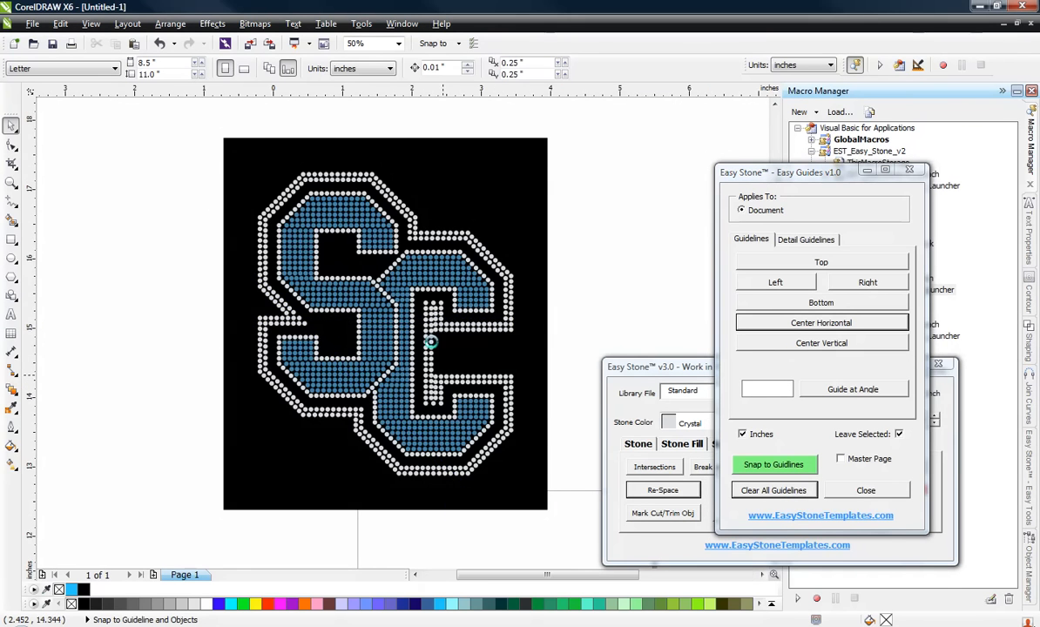
- Delete the two surplus stone columns above the upper double row inside the C, keeping the outline's two vertical columns
scroll(429, 353, up, 2)
scroll(444, 157, up, 1)
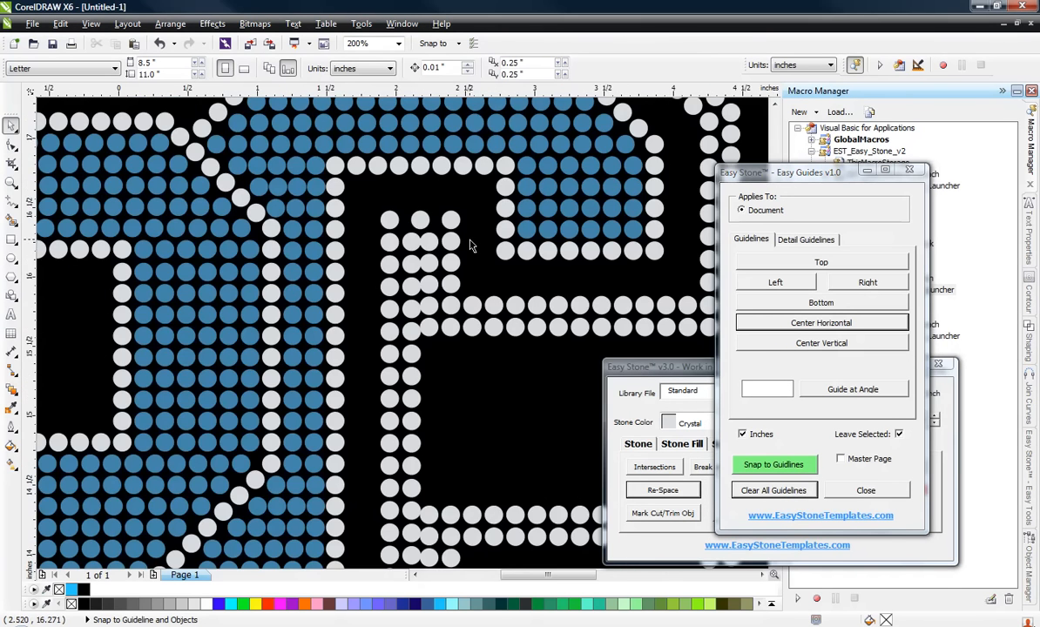
scroll(469, 246, up, 1)
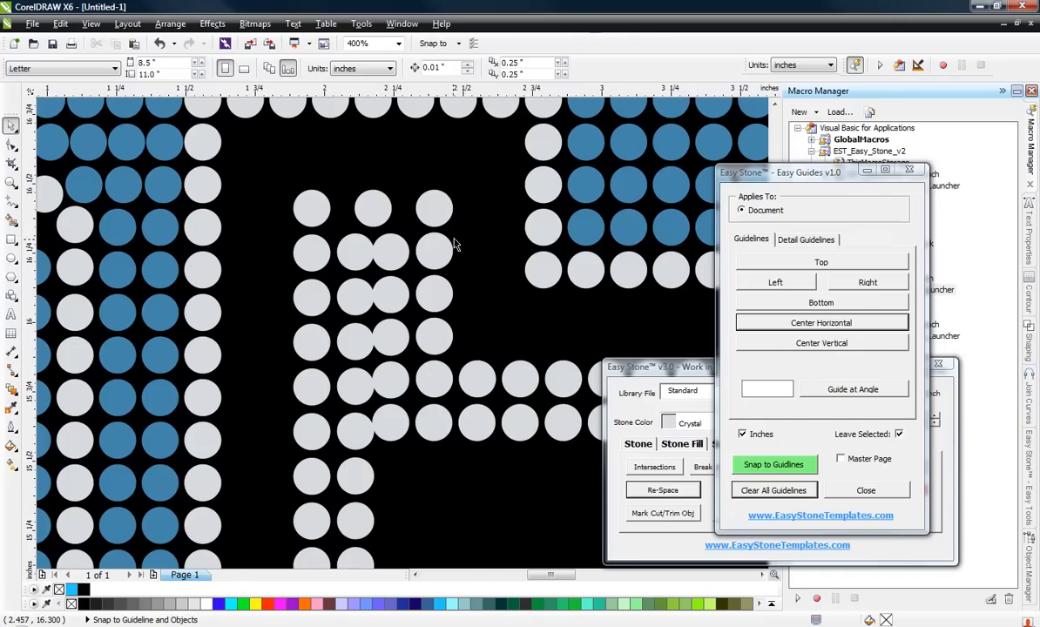
drag(471, 178, 370, 348)
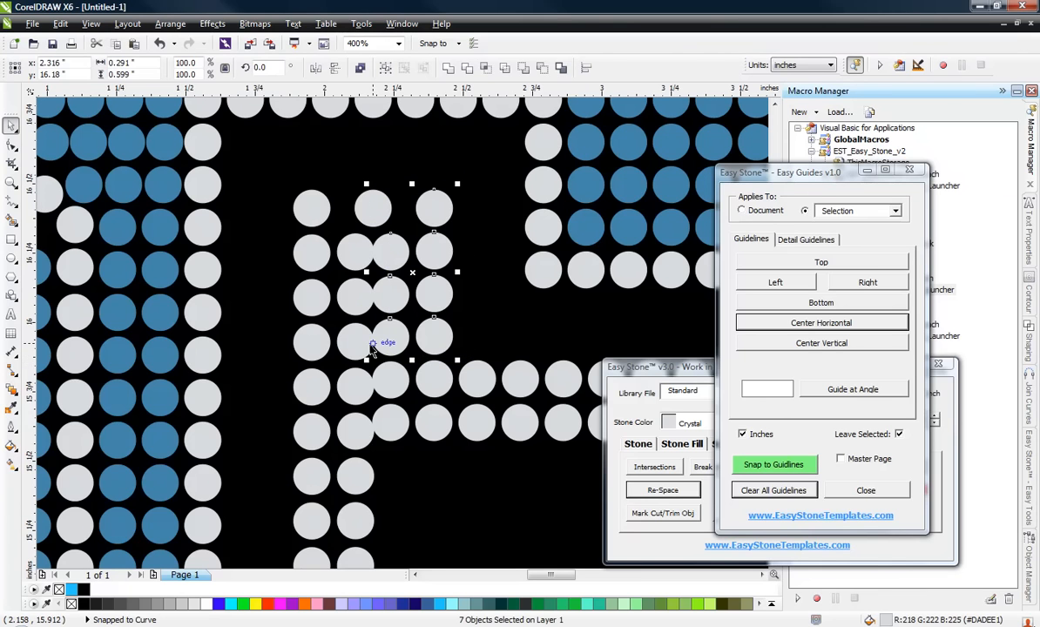
key(Delete)
- Delete the two surplus stone columns below the lower double row inside the C, keeping the outline's two vertical columns
scroll(278, 240, down, 2)
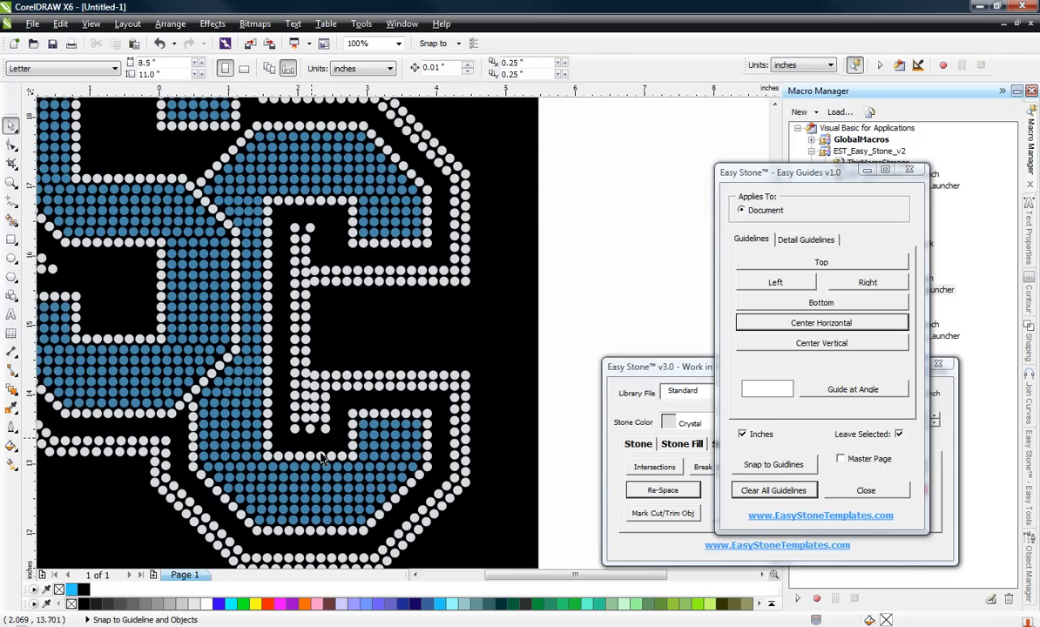
scroll(322, 459, up, 2)
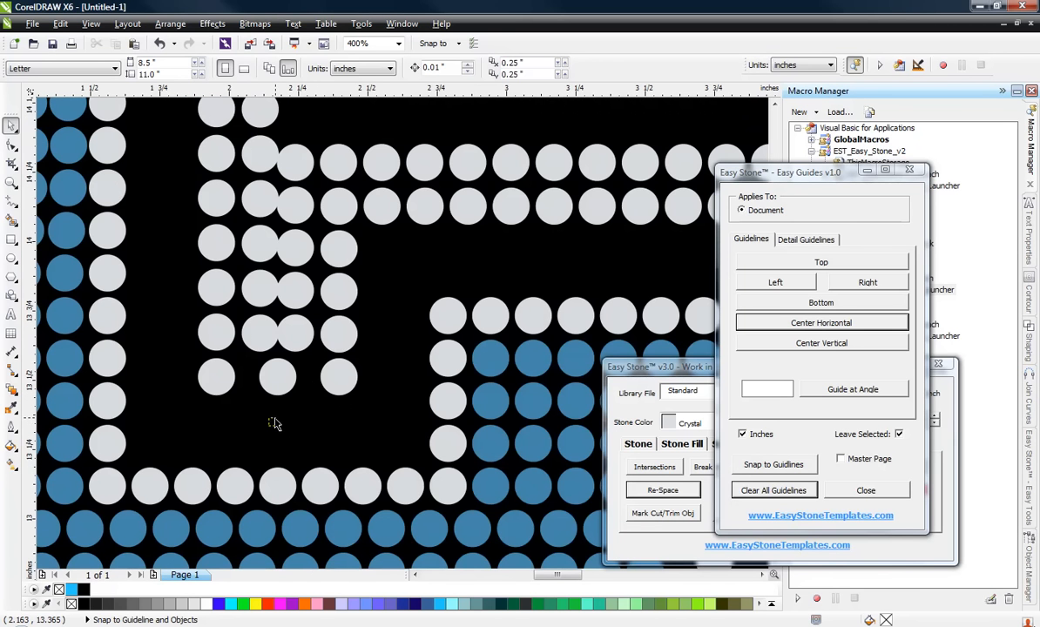
drag(252, 398, 375, 194)
key(Delete)
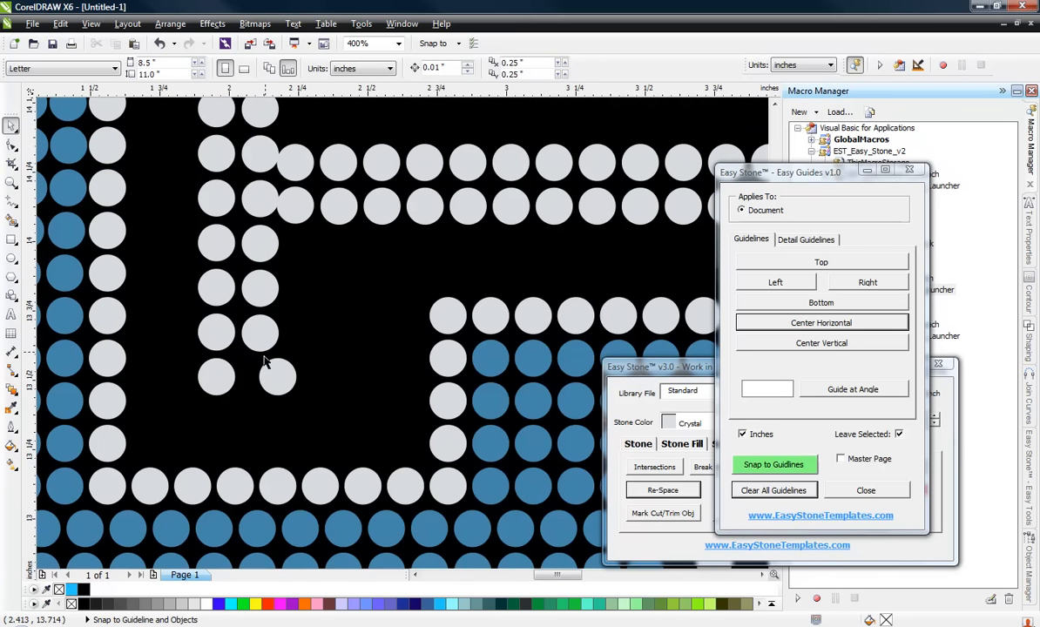
- Align the offset bottom stone of the C's inner outline with the stone above it on a common vertical centre
click(274, 378)
key(z)
click(255, 337)
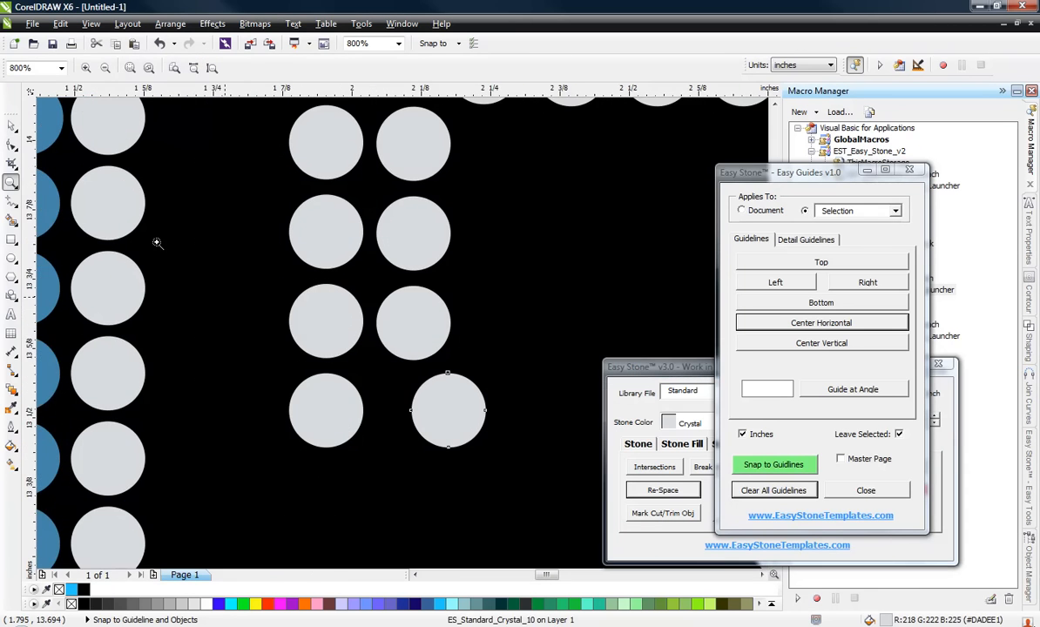
click(10, 124)
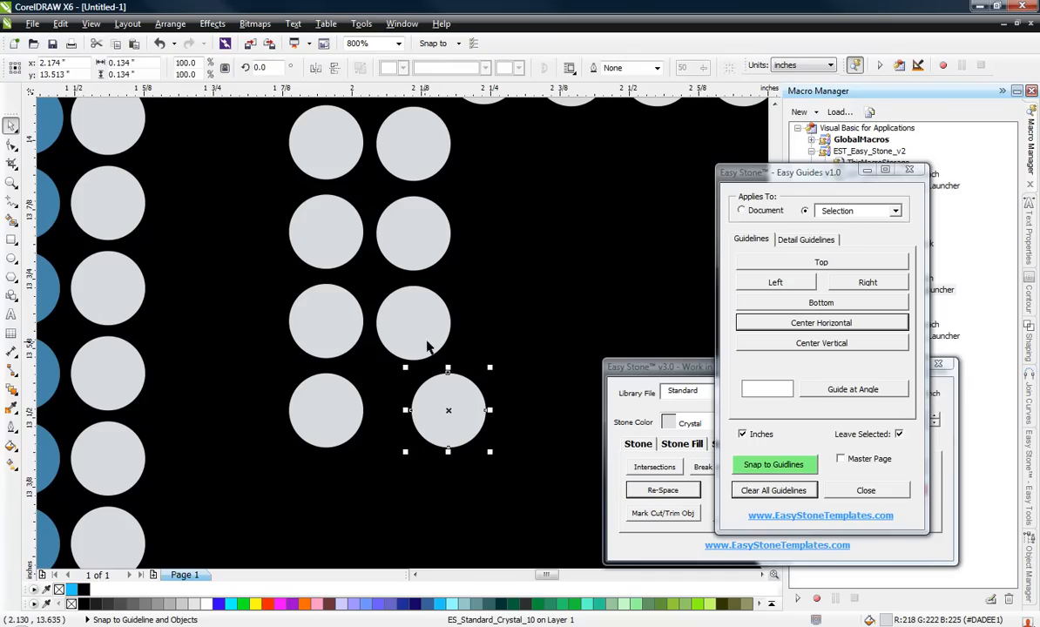
key(z)
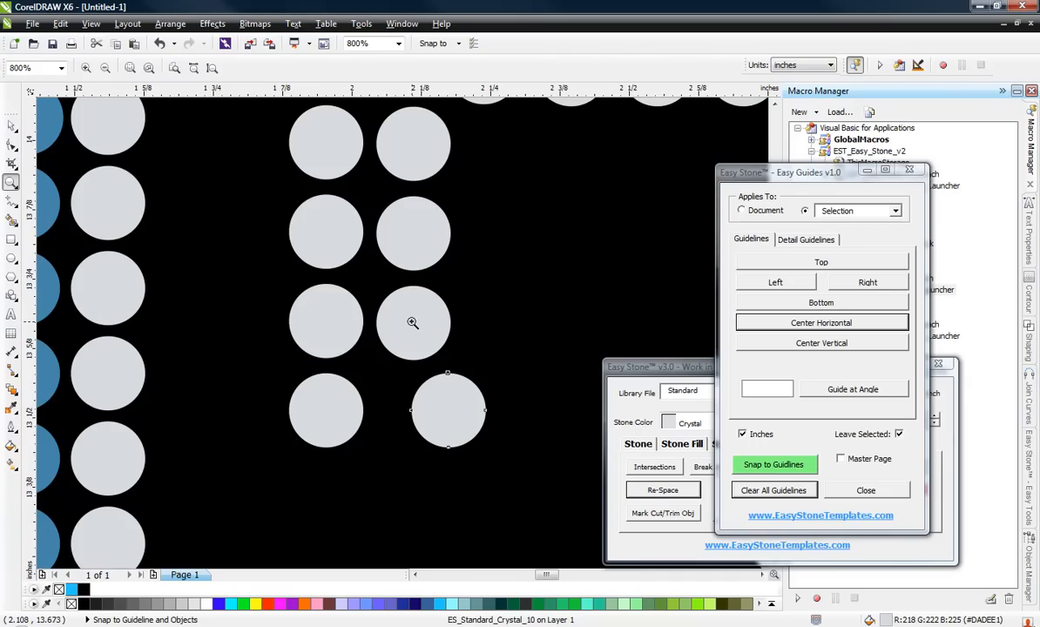
key(space)
shift+click(413, 325)
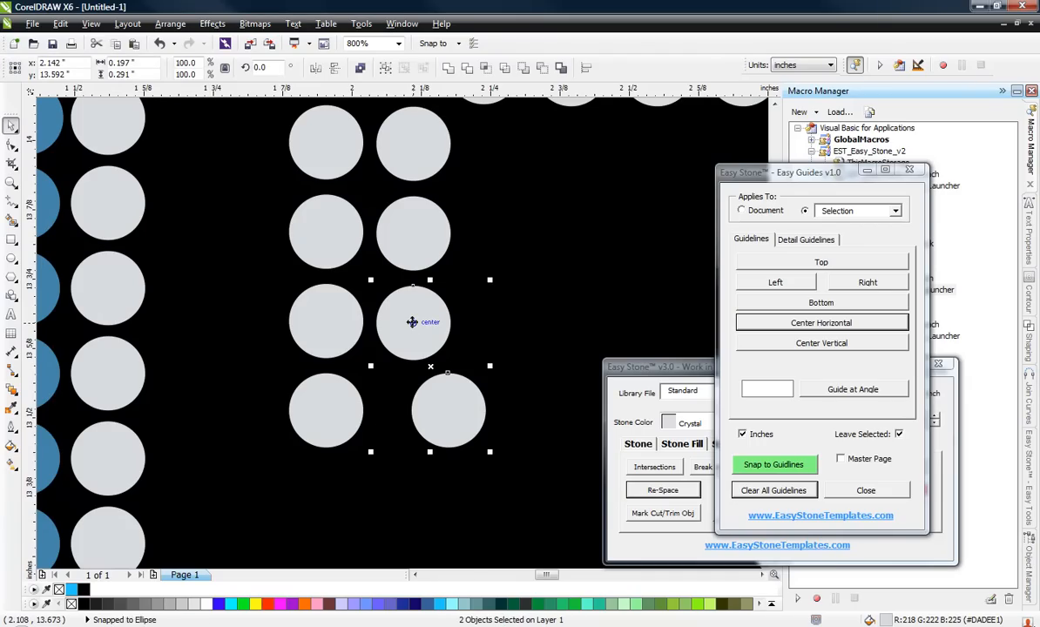
key(c)
click(492, 415)
- Align the two column stones beside the C's lower double row with the first stone of each row on horizontal centres
scroll(413, 348, down, 1)
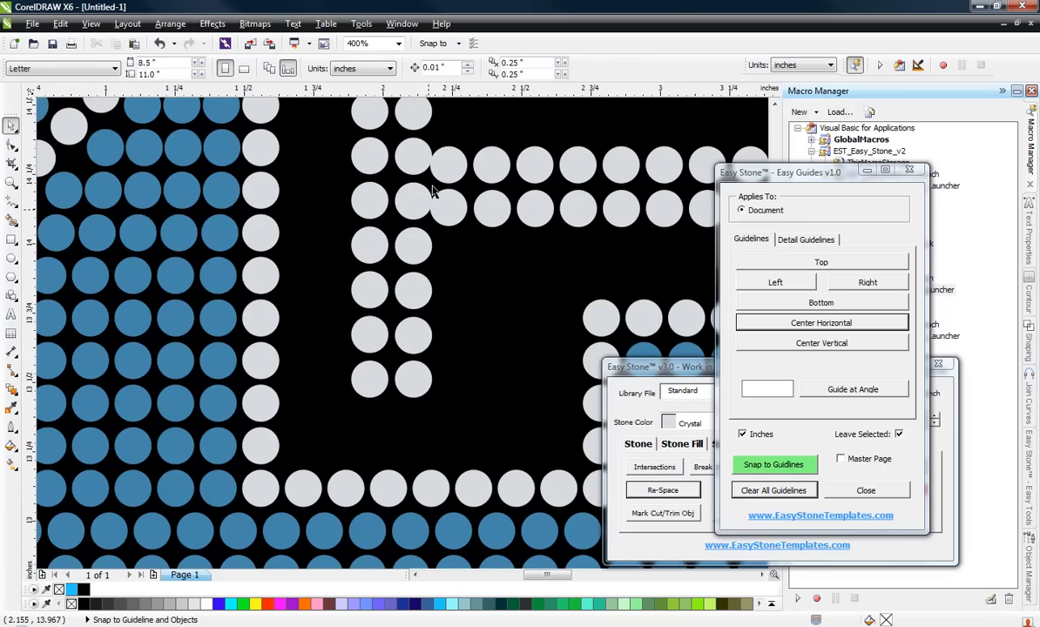
scroll(440, 199, up, 1)
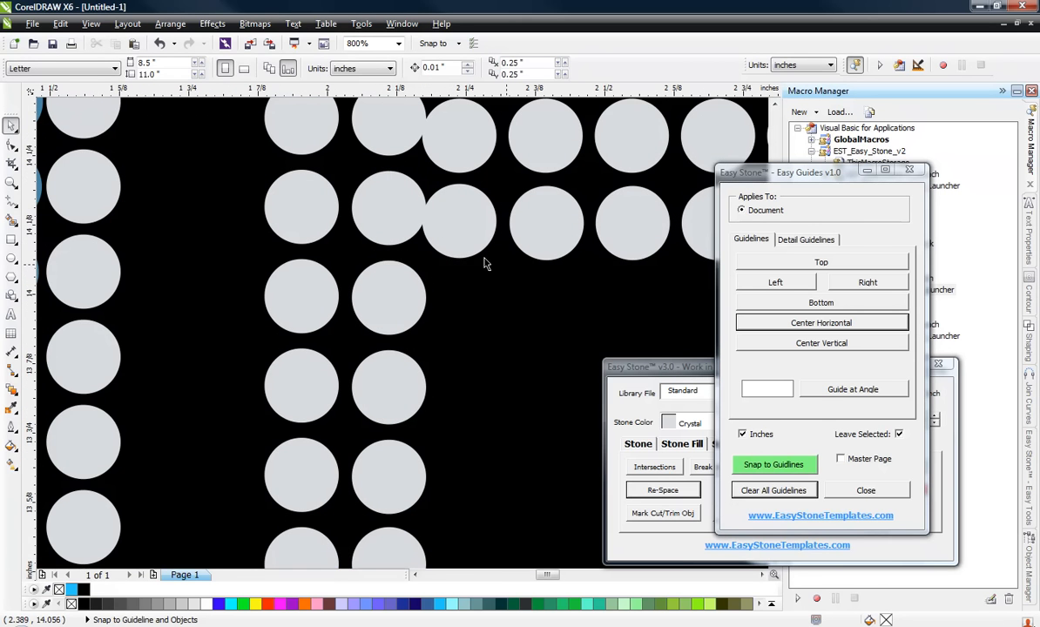
click(402, 236)
shift+click(455, 237)
key(e)
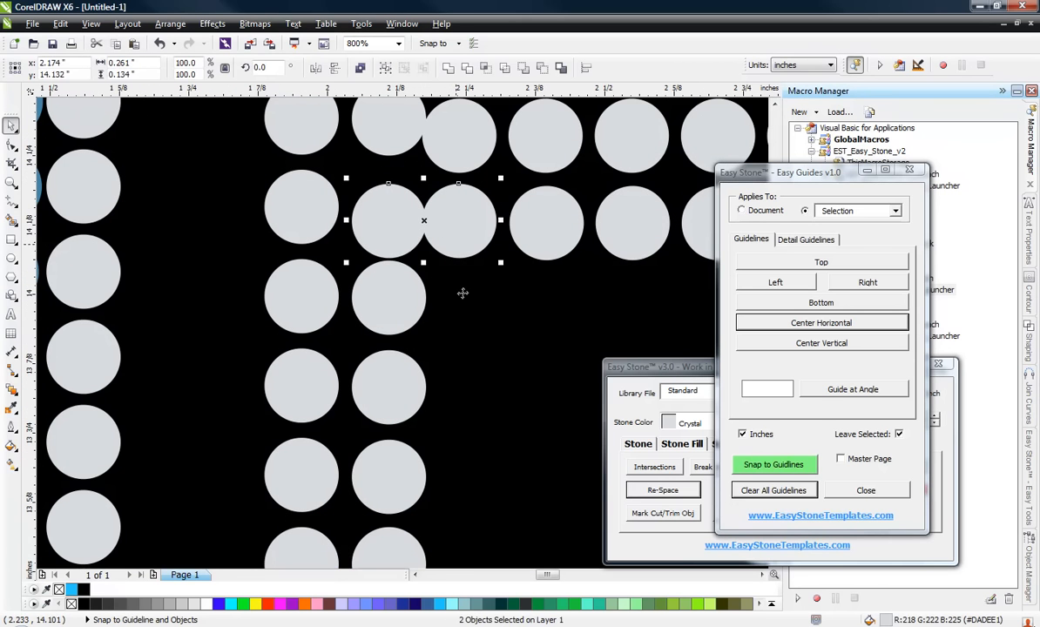
click(387, 122)
shift+click(443, 140)
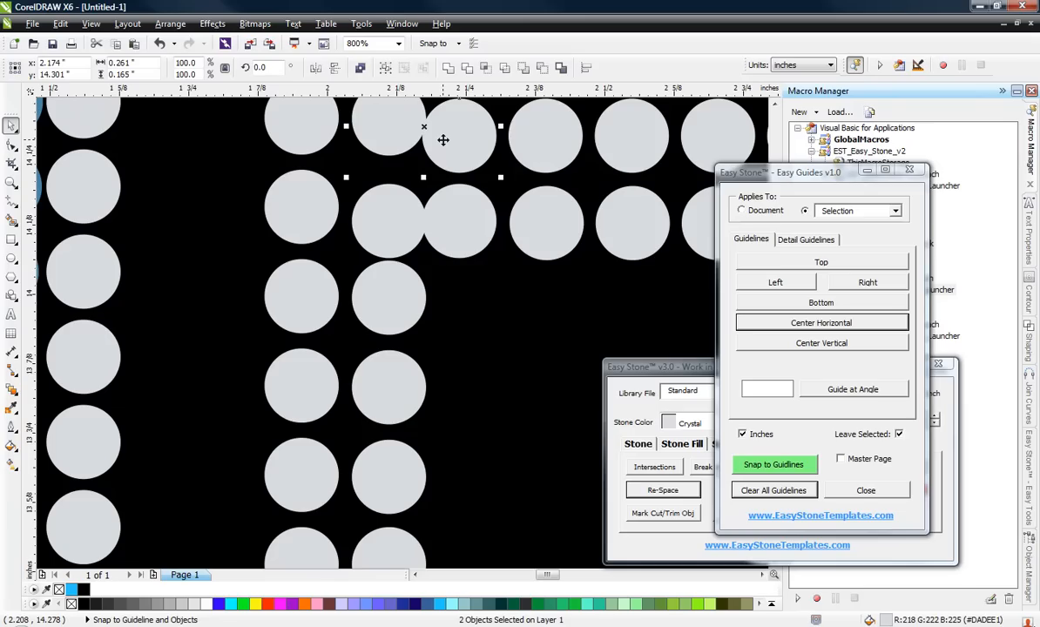
key(e)
click(448, 287)
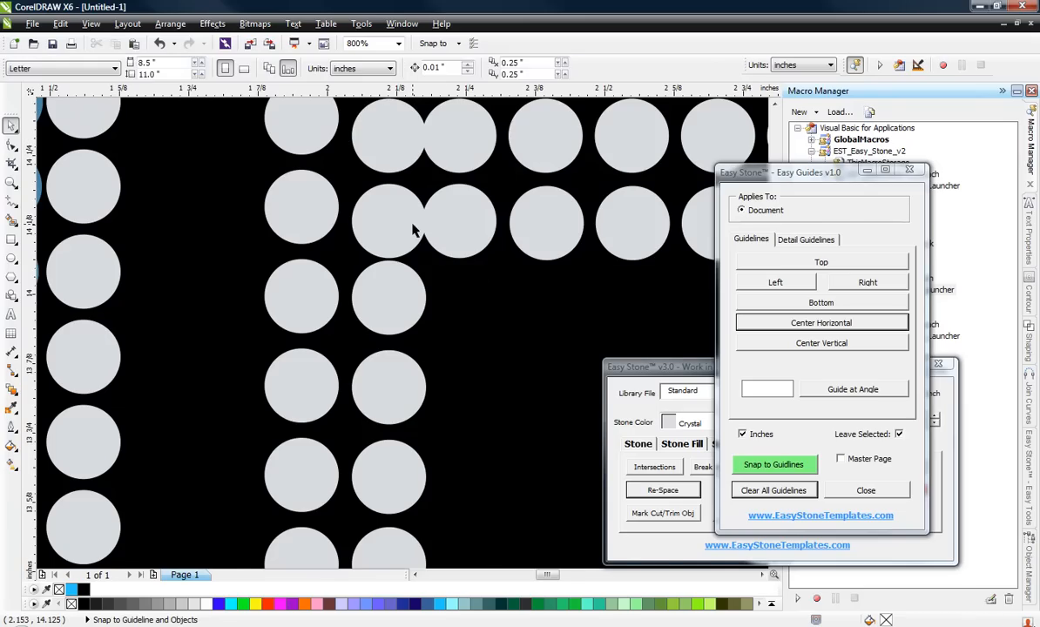
- Distribute the column's five stones evenly in height, from the lower double row's bottom row down to the end stone
scroll(413, 225, down, 1)
click(408, 224)
shift+click(408, 260)
shift+click(408, 304)
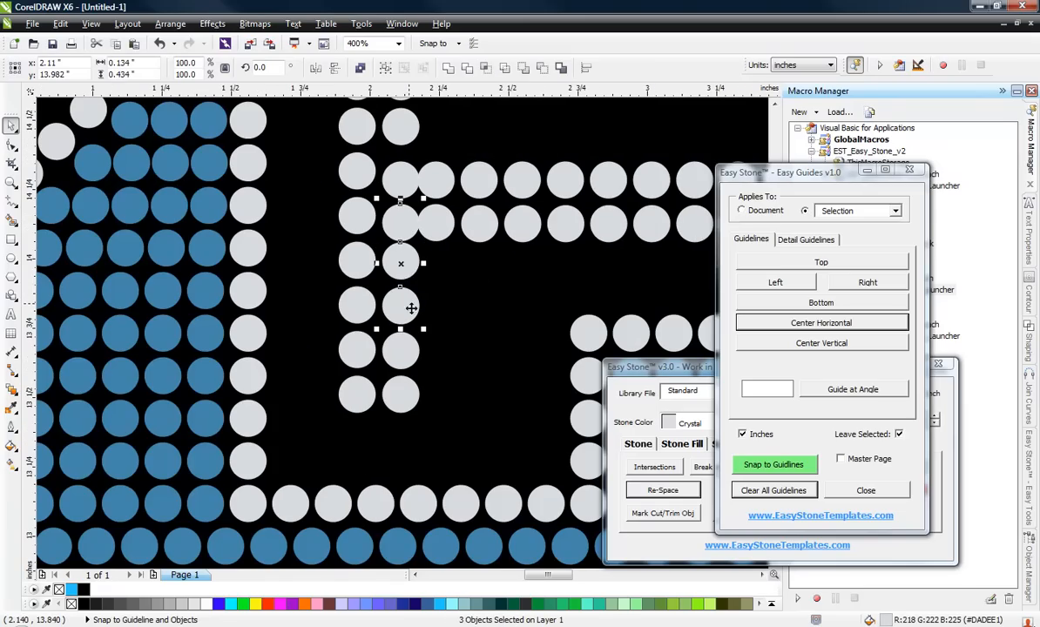
shift+click(409, 357)
shift+click(409, 388)
key(shift+c)
click(477, 352)
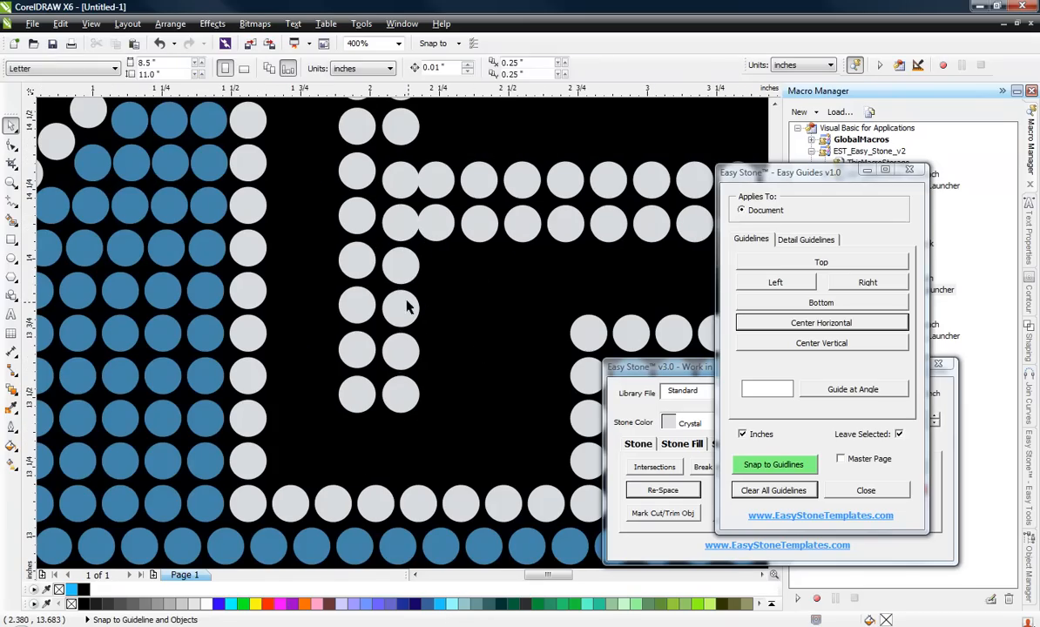
- Align the two column stones beside the C's upper double row with the first stone of each row on horizontal centres
scroll(408, 293, down, 2)
scroll(399, 240, up, 3)
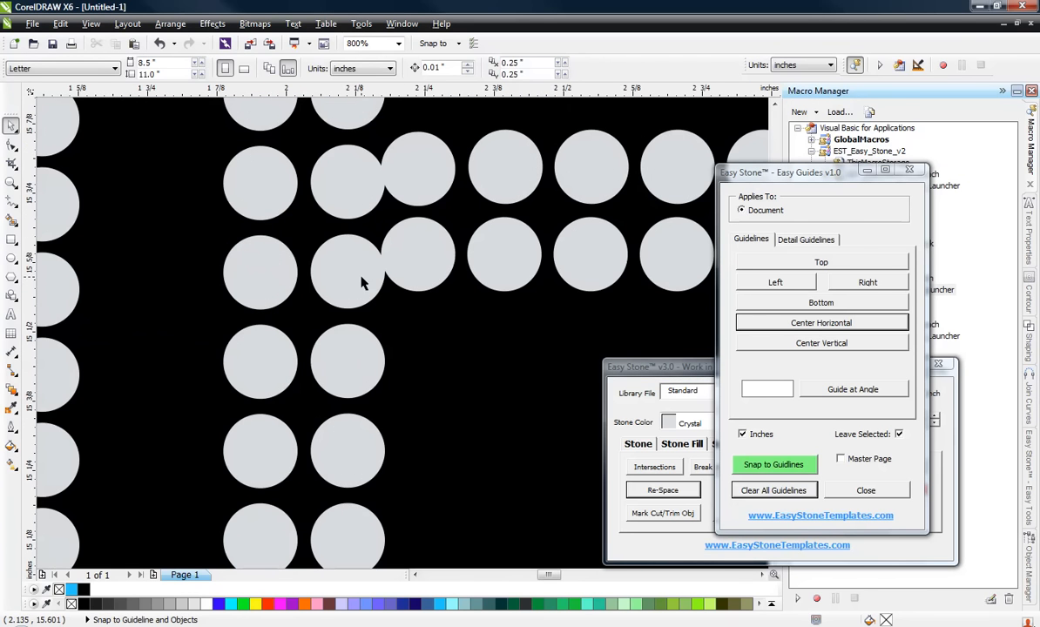
click(364, 283)
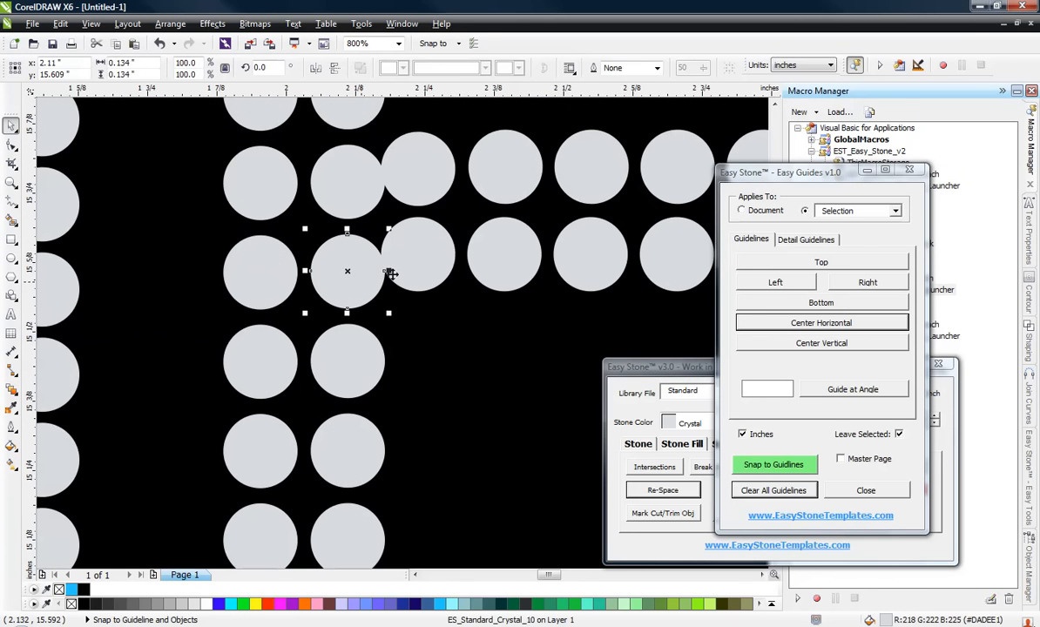
shift+click(425, 265)
key(e)
click(358, 165)
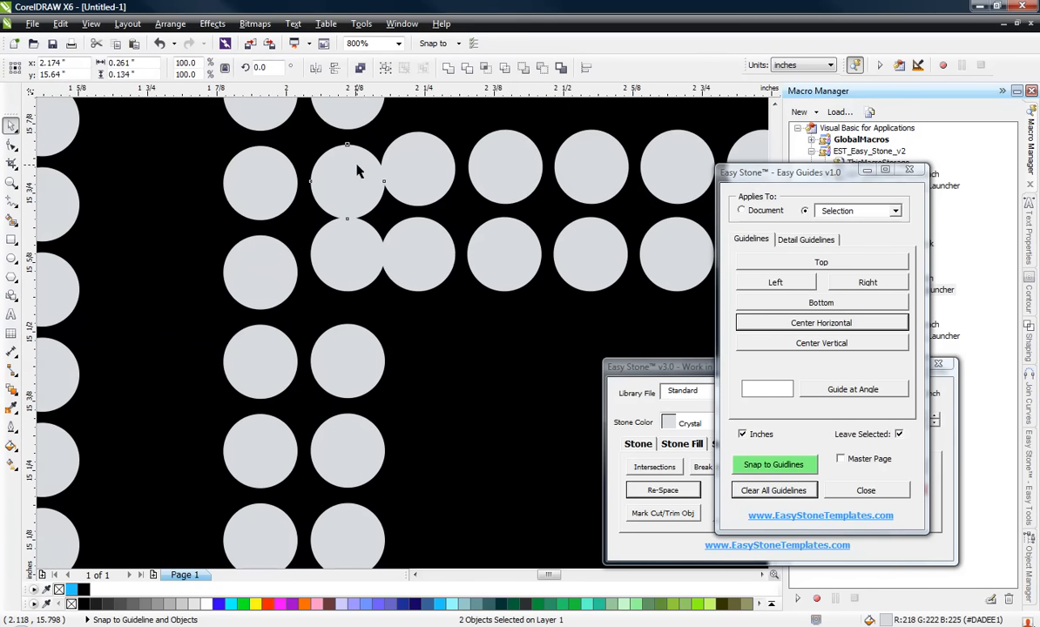
shift+click(434, 171)
key(e)
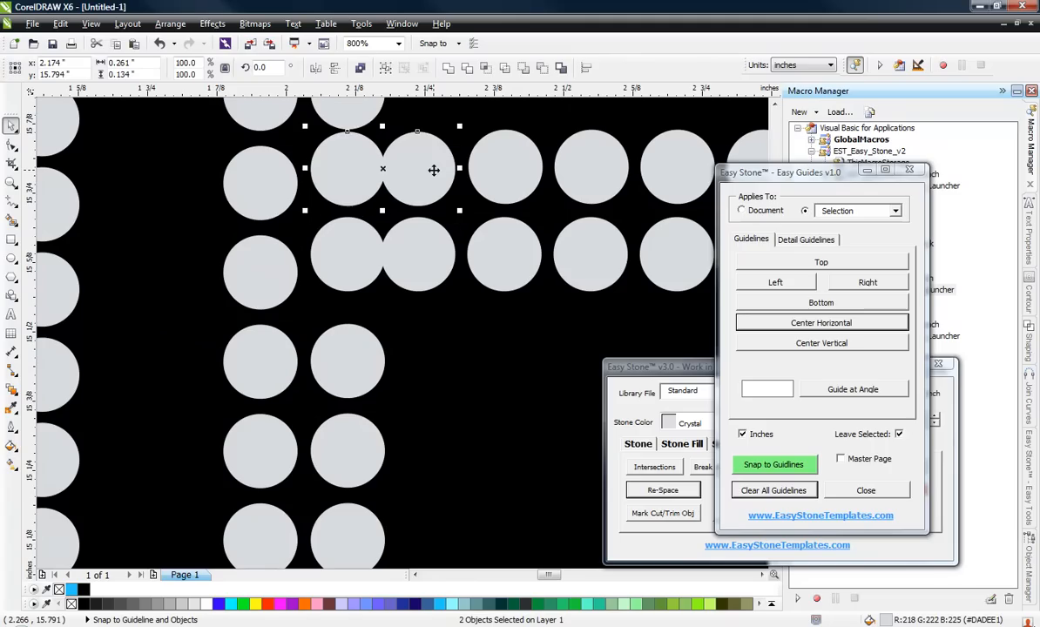
- Distribute the inner column's nine stones evenly in height, from the upper double row's bottom row to the lower double row's top row
key(Escape)
scroll(312, 159, down, 1)
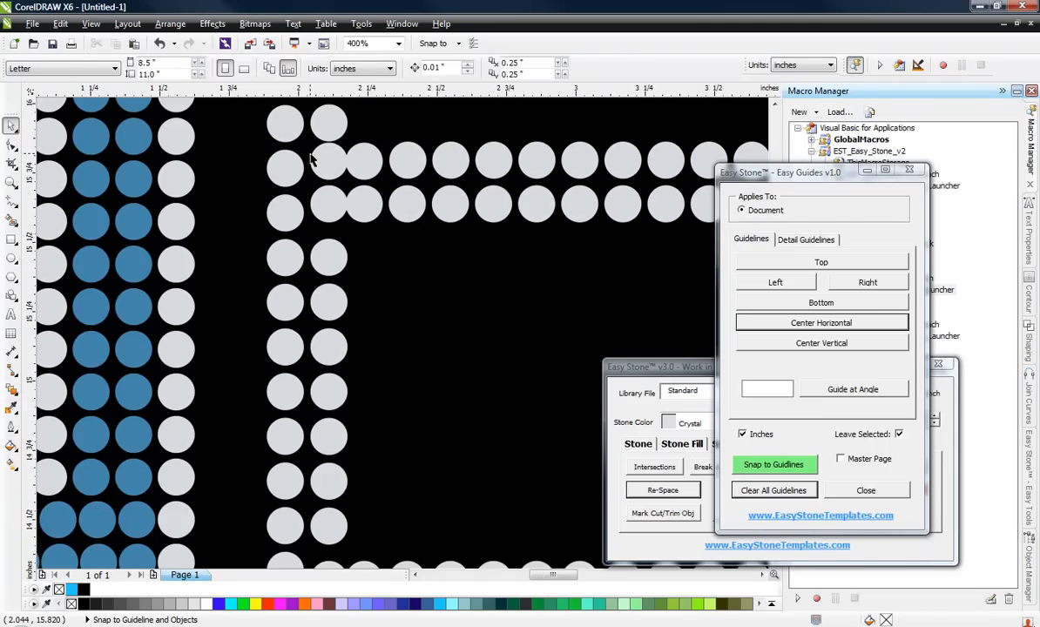
click(328, 203)
shift+click(331, 257)
shift+click(335, 302)
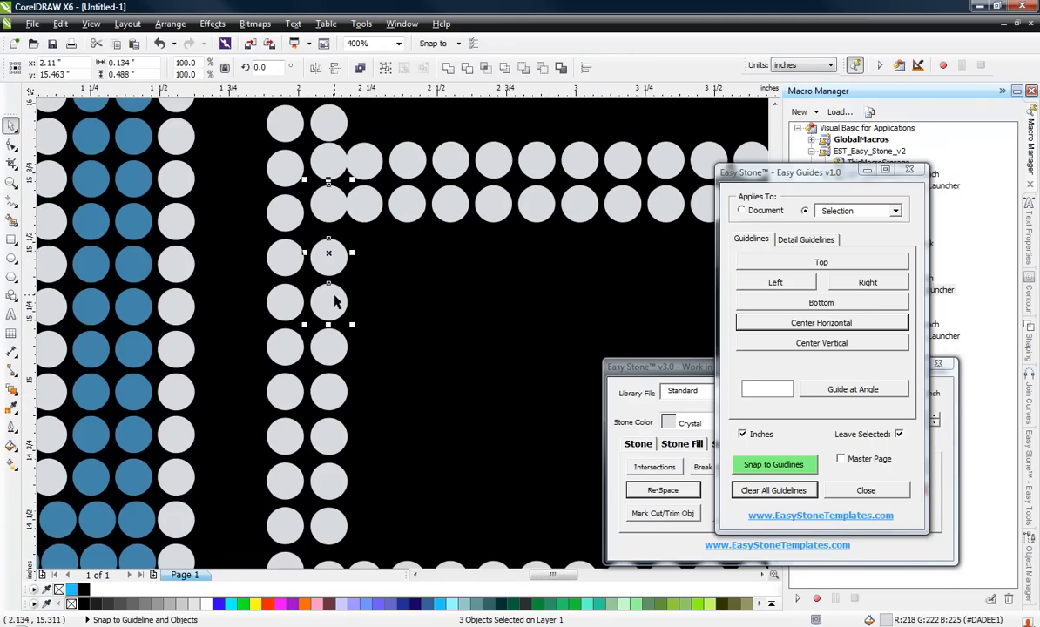
shift+click(339, 437)
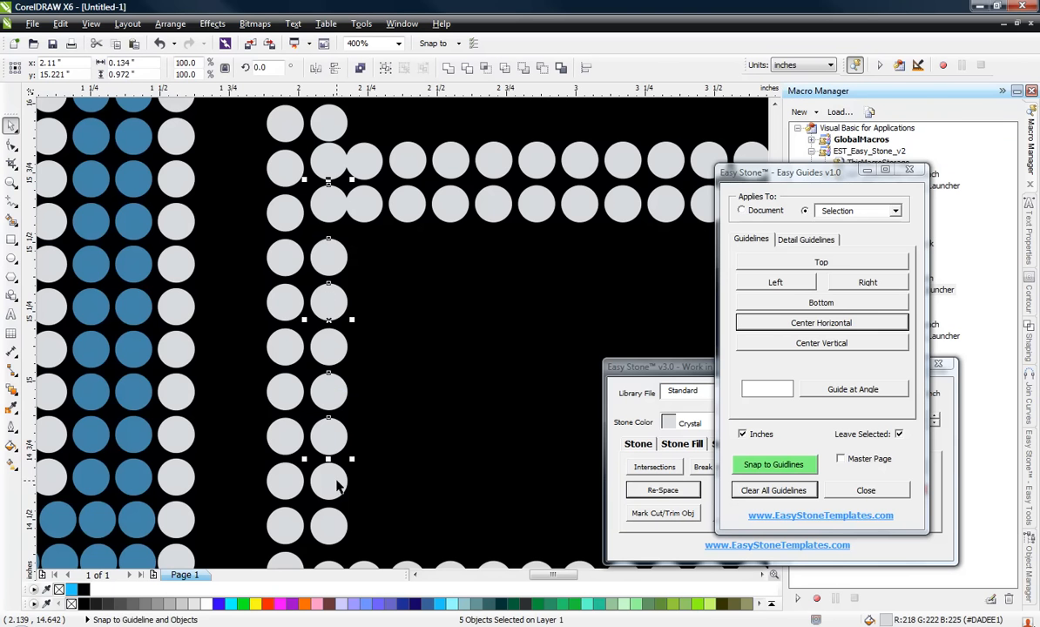
shift+click(332, 478)
shift+click(340, 520)
shift+click(340, 566)
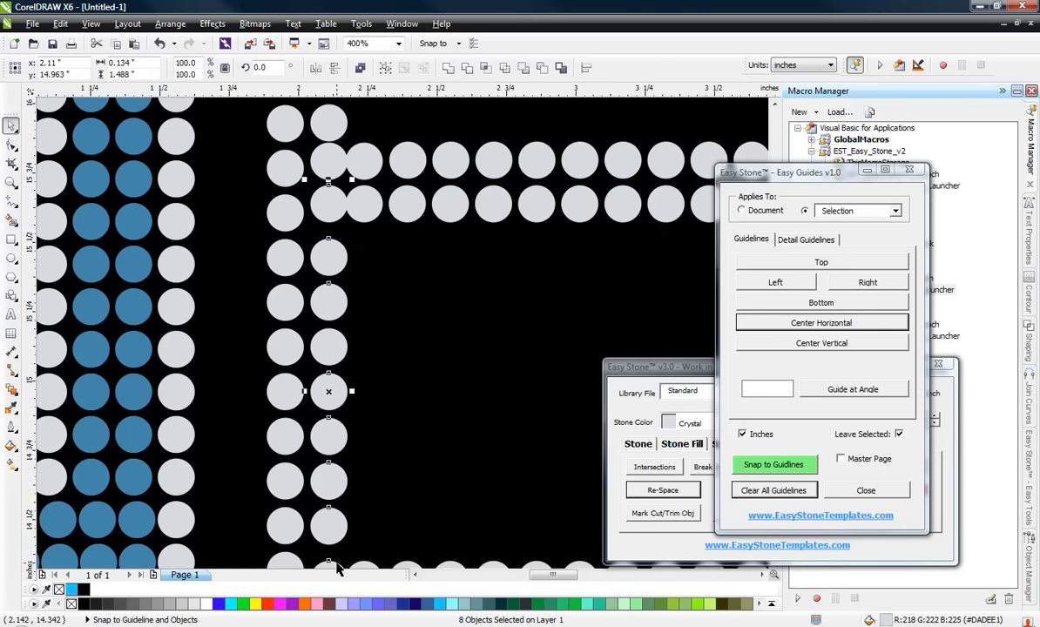
scroll(330, 314, down, 2)
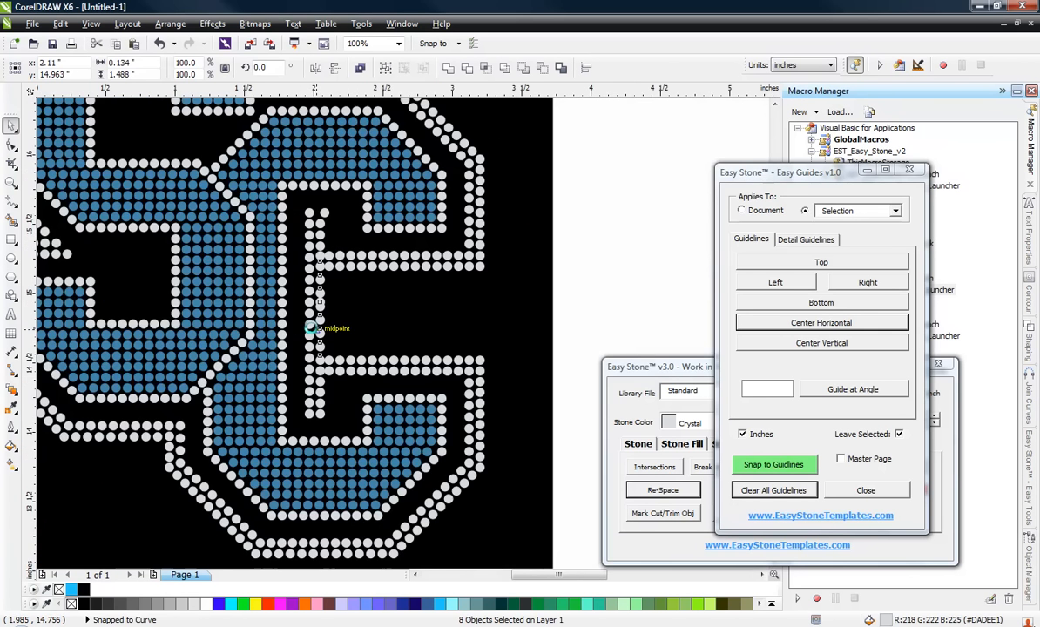
scroll(329, 300, up, 1)
scroll(328, 296, up, 2)
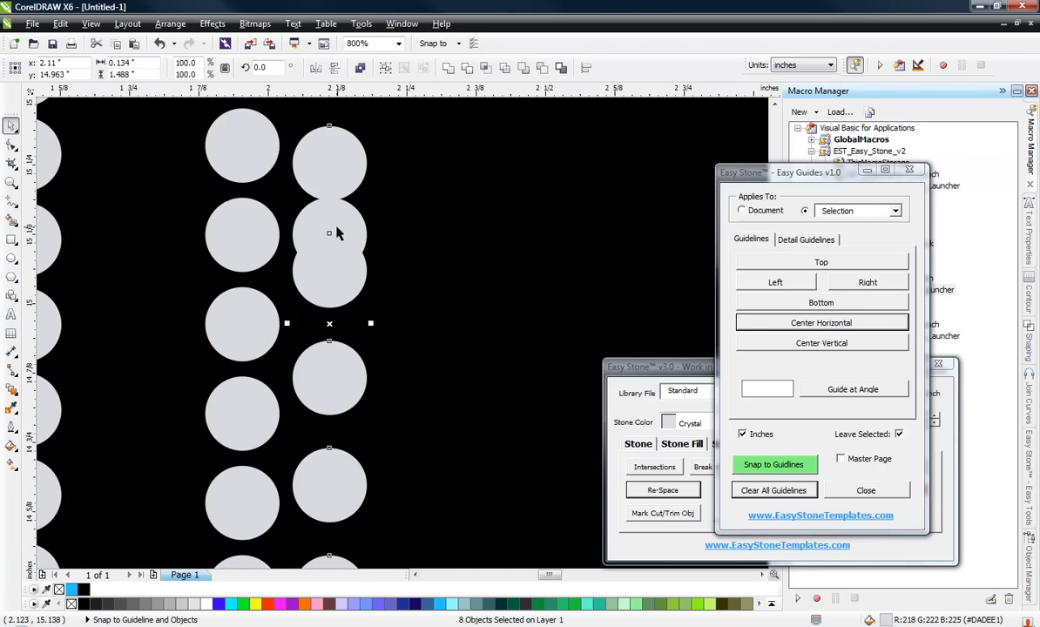
scroll(341, 227, down, 1)
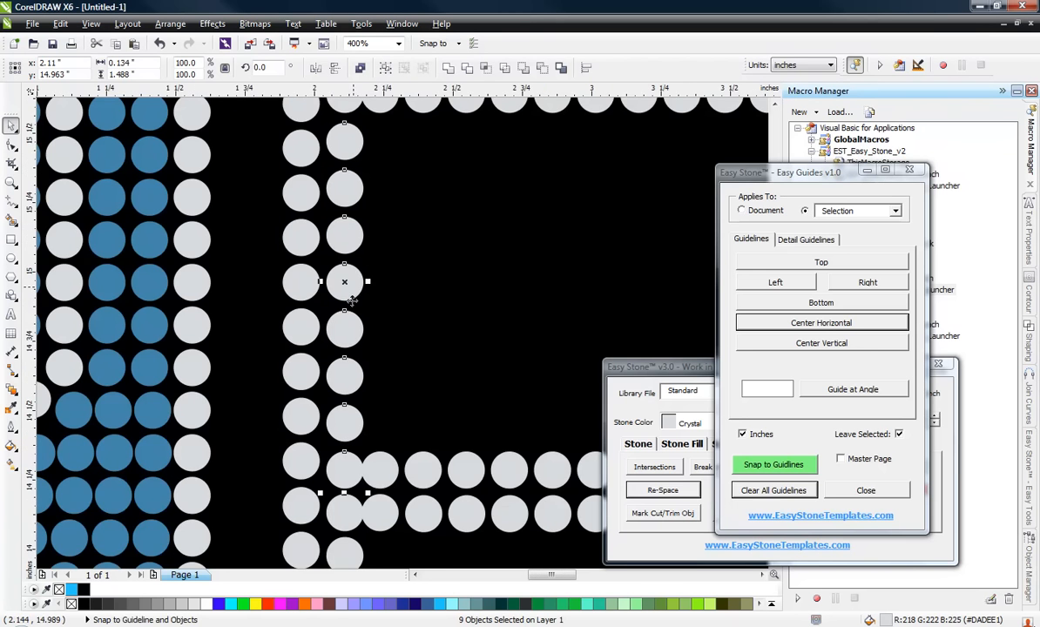
scroll(348, 348, down, 1)
key(Escape)
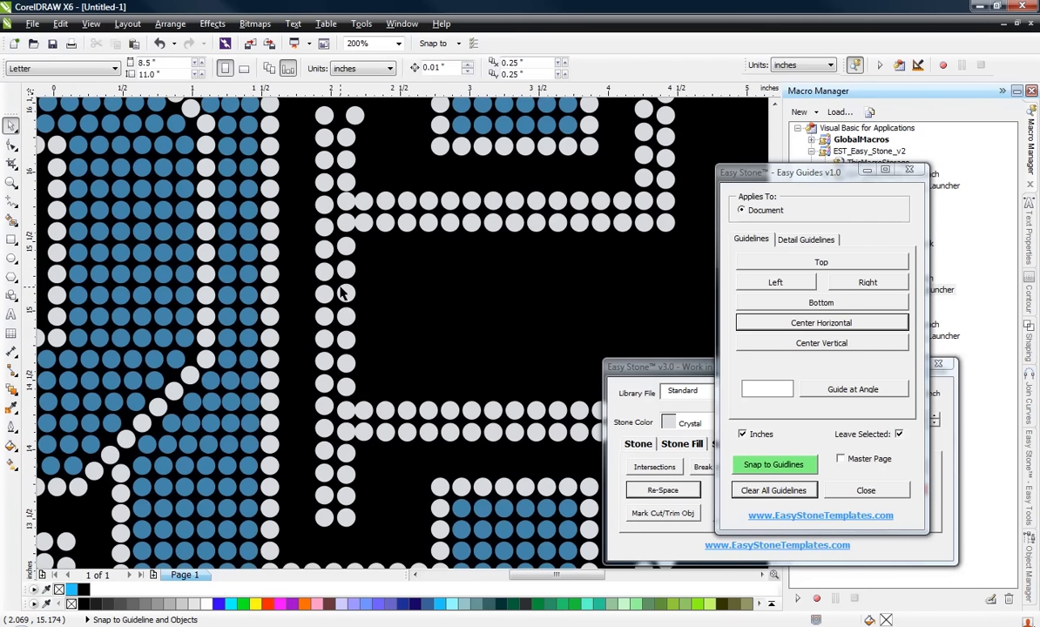
- Align the offset top stone of the C's inner column with the stone below it on a common vertical centre
scroll(342, 292, down, 2)
scroll(380, 182, up, 3)
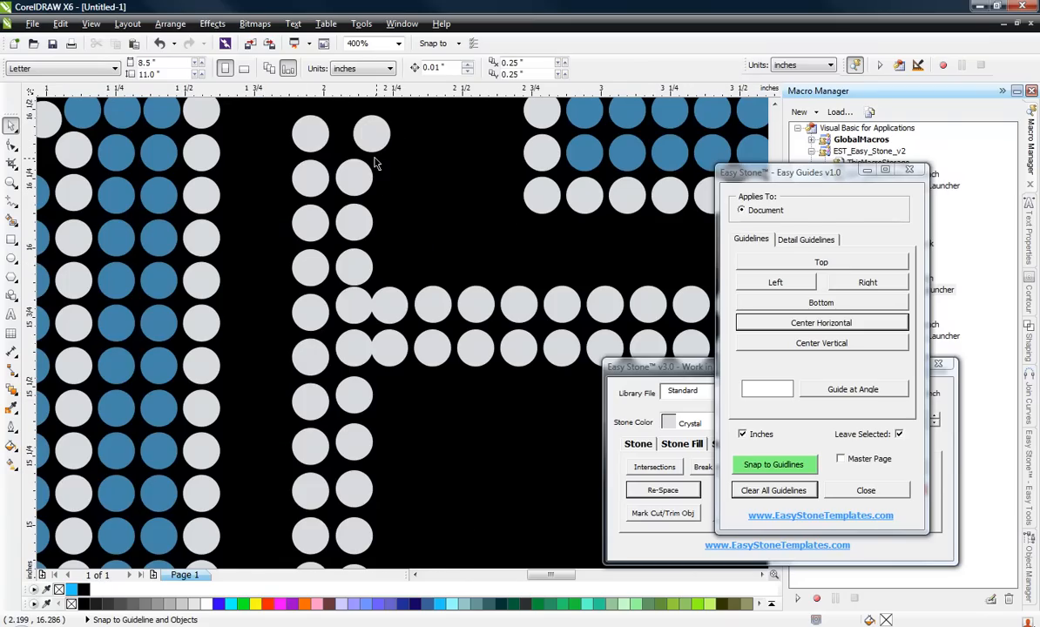
click(371, 129)
shift+click(360, 172)
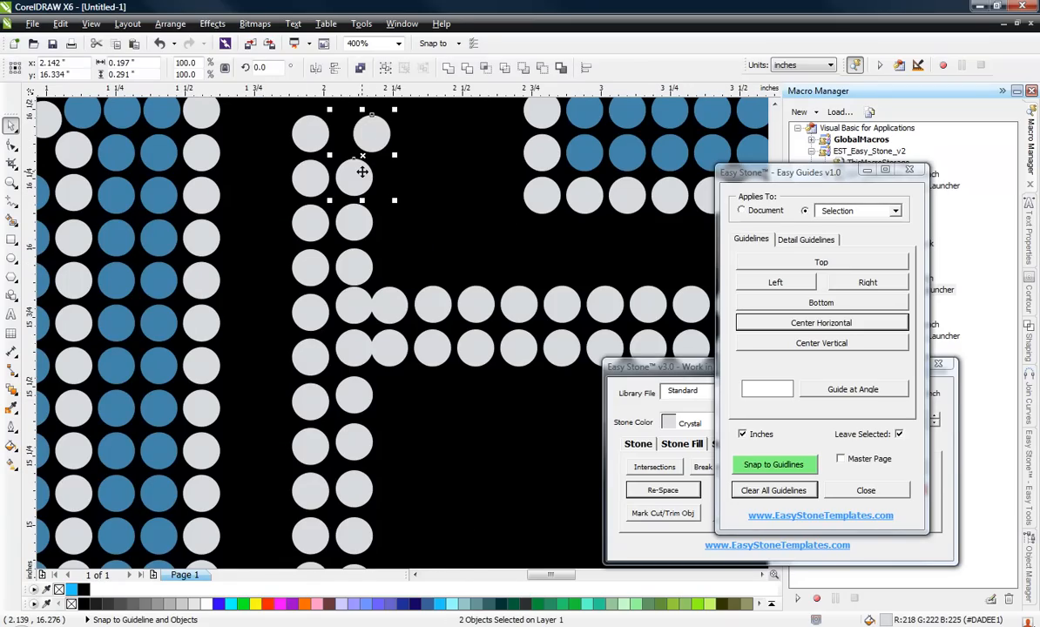
key(c)
key(Escape)
- Distribute the inner column's top five stones evenly in height, from the upper double row's top row up to the end stone
click(360, 305)
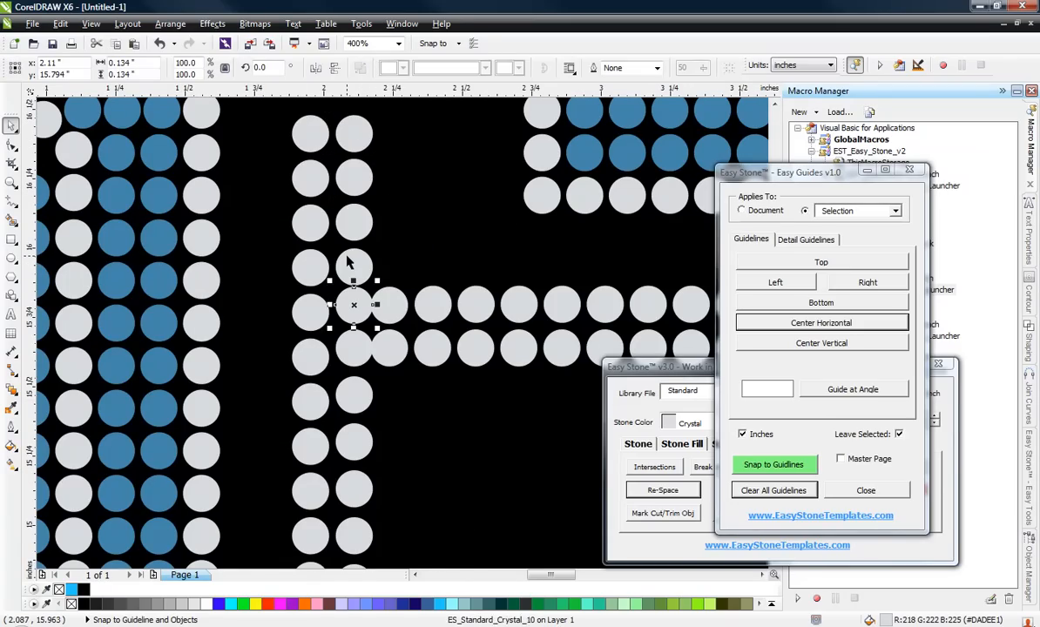
shift+click(353, 263)
shift+click(353, 219)
shift+click(354, 176)
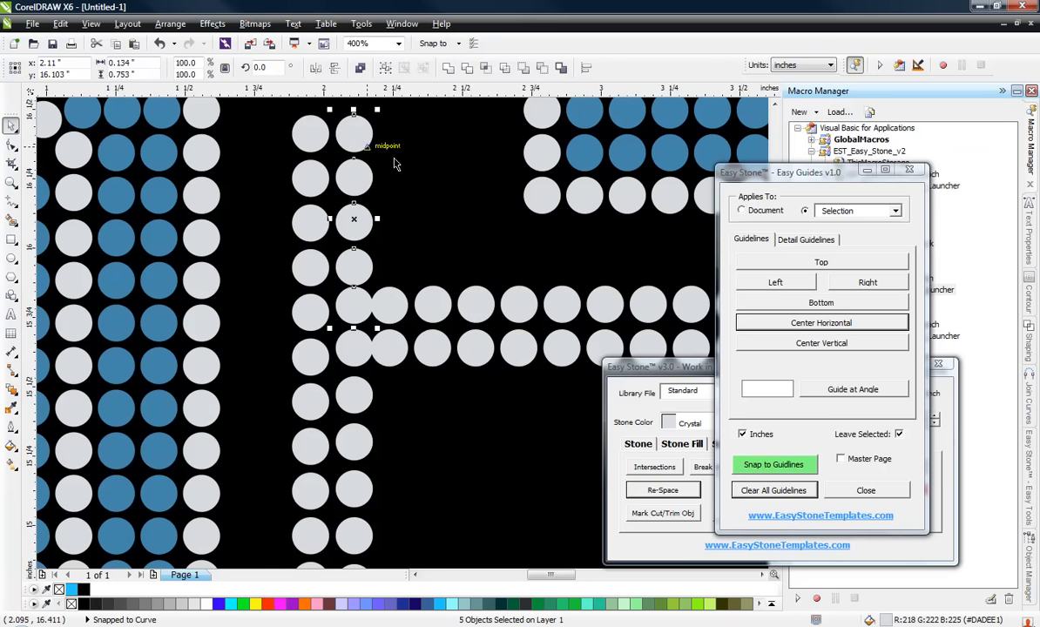
key(Escape)
- Move both vertical stone columns inside the C right by about 0.125 in, so the overlapping stones sit on the double rows' first stones
scroll(366, 203, down, 1)
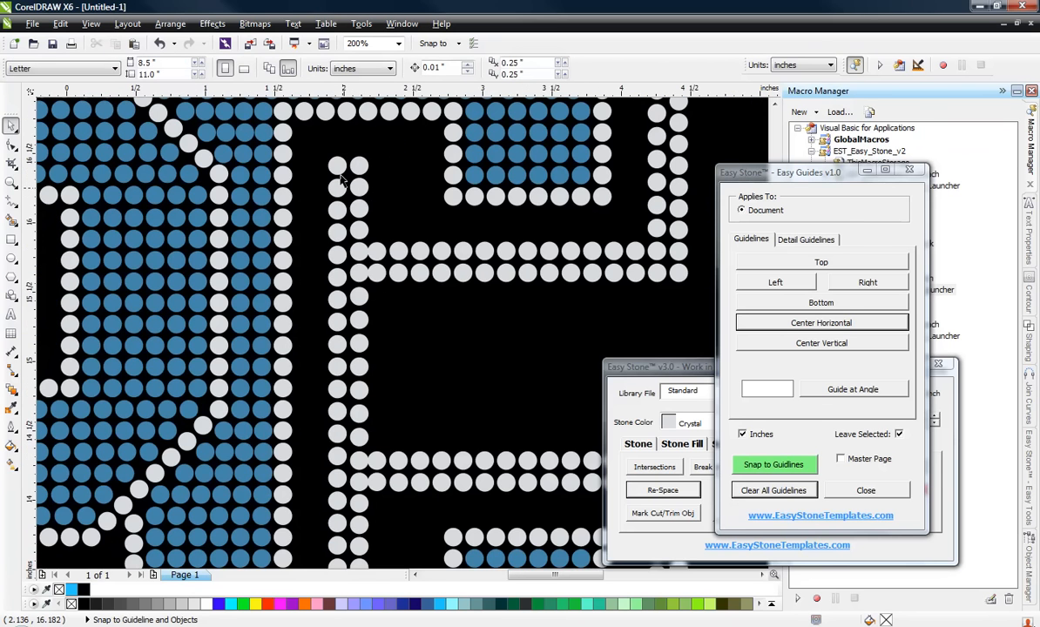
scroll(333, 311, down, 1)
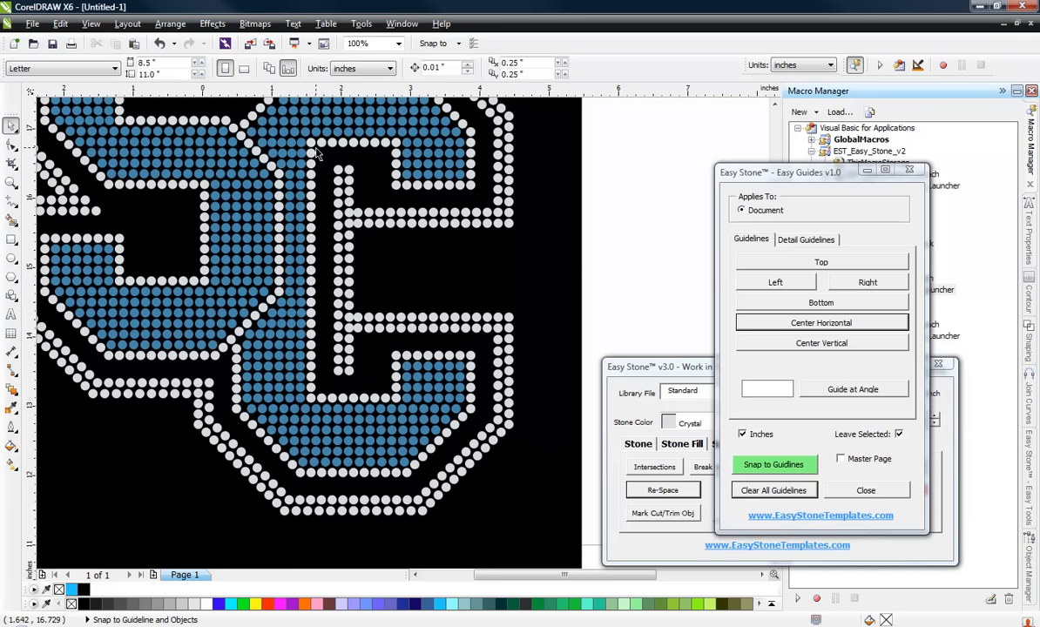
scroll(329, 140, up, 1)
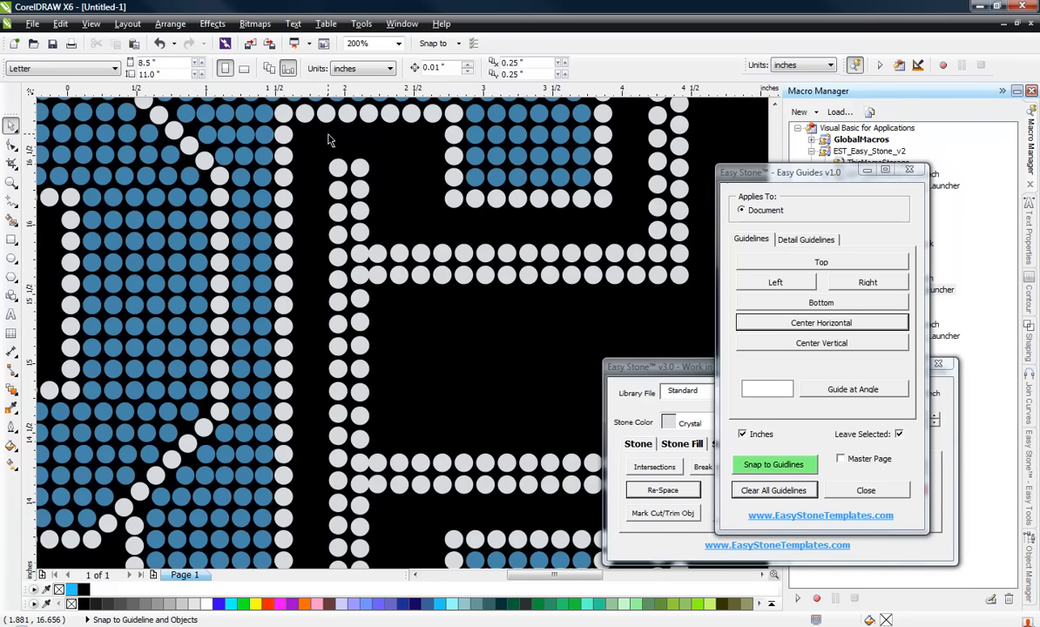
scroll(329, 139, down, 1)
drag(321, 137, 357, 366)
scroll(336, 189, up, 1)
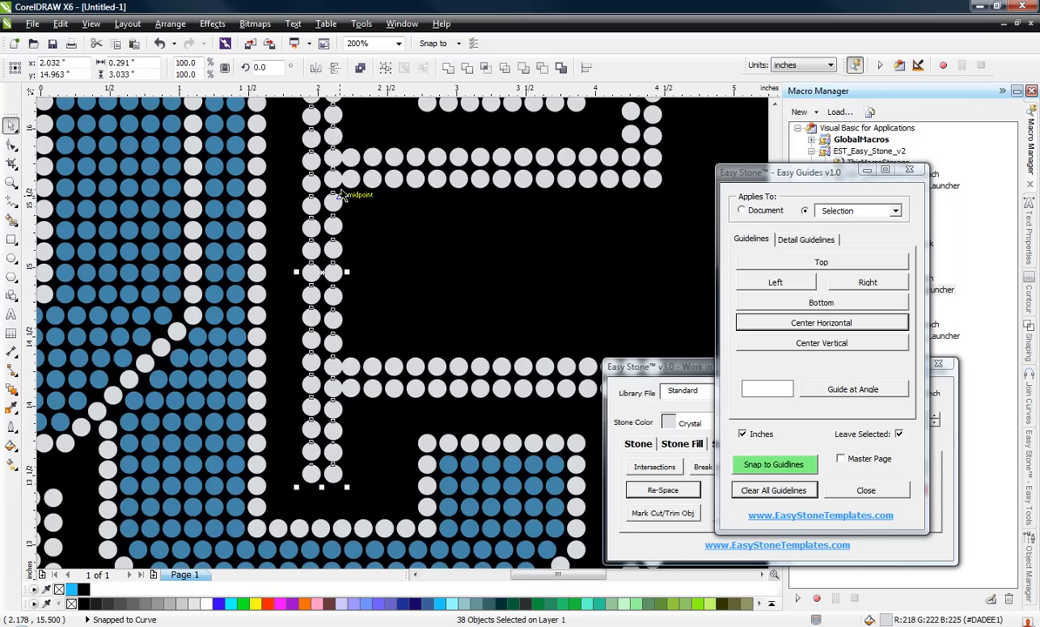
scroll(336, 159, up, 2)
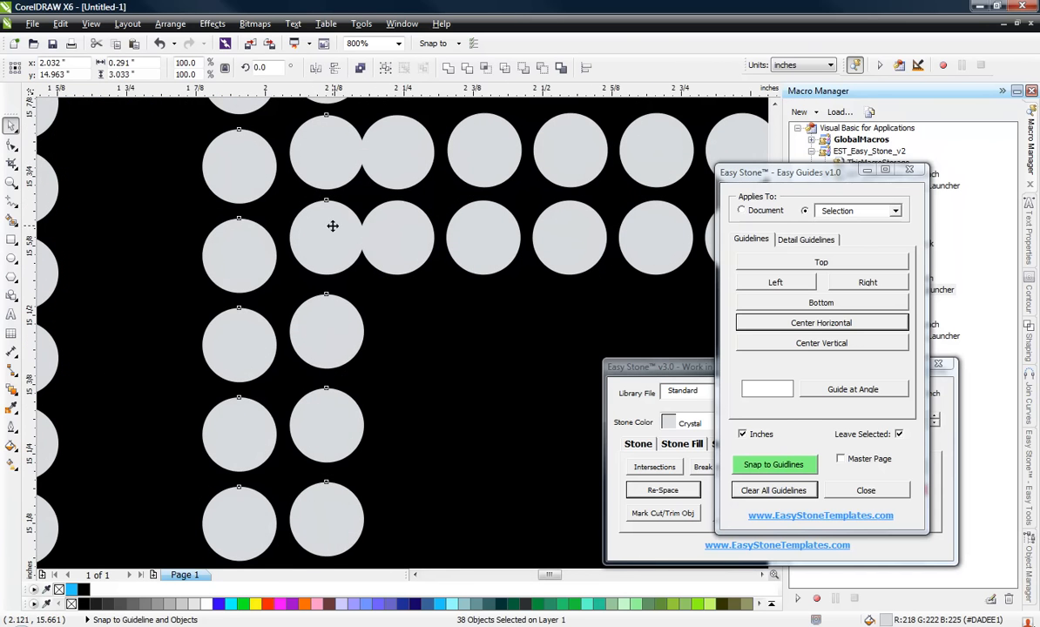
drag(332, 224, 401, 223)
key(ctrl+z)
drag(299, 217, 390, 249)
scroll(390, 244, down, 2)
scroll(390, 250, down, 1)
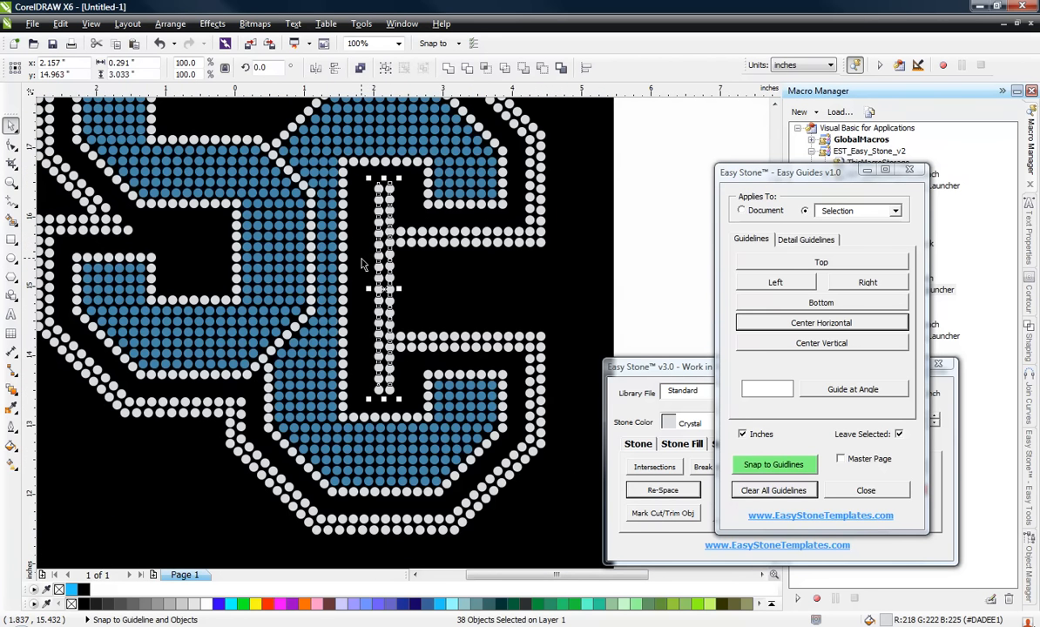
click(362, 259)
- Run Check Spacing on the stones across the C's inner columns and double rows to delete the overlapping duplicates
scroll(392, 268, down, 1)
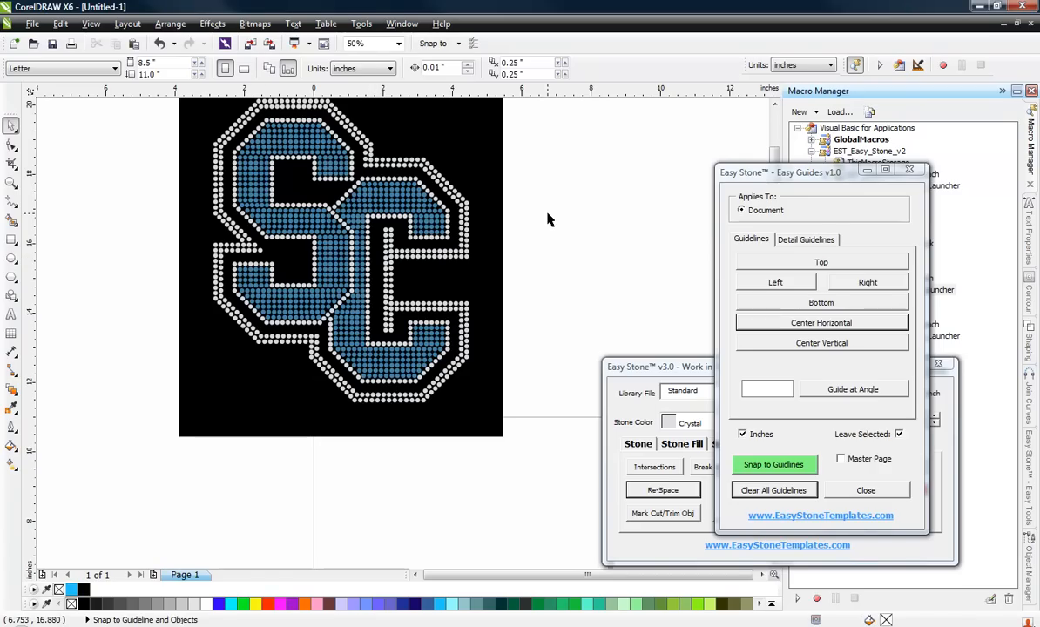
drag(556, 168, 377, 370)
click(688, 383)
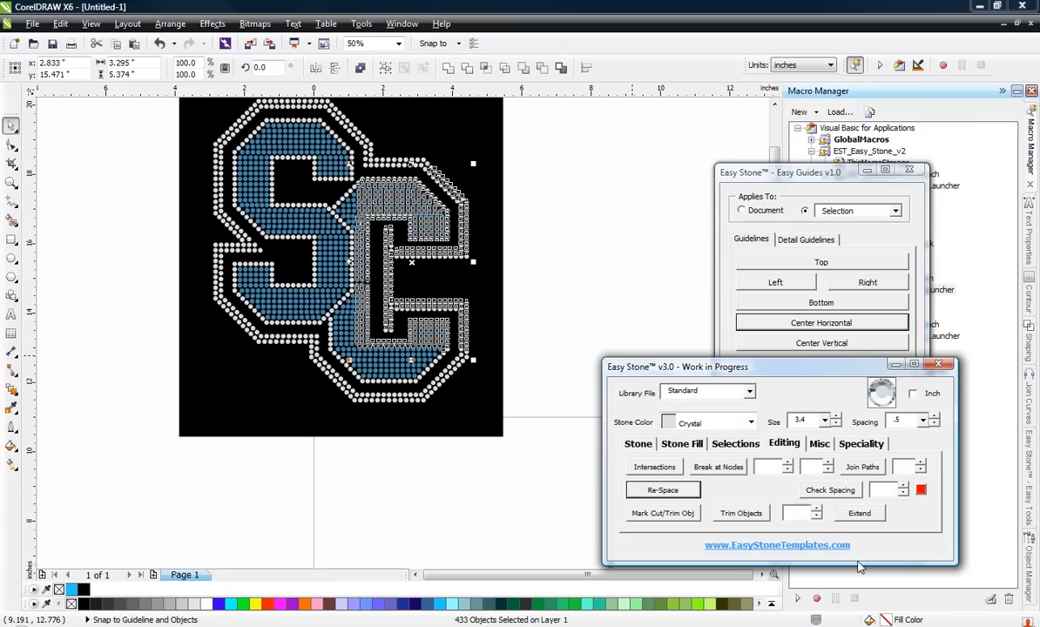
click(819, 491)
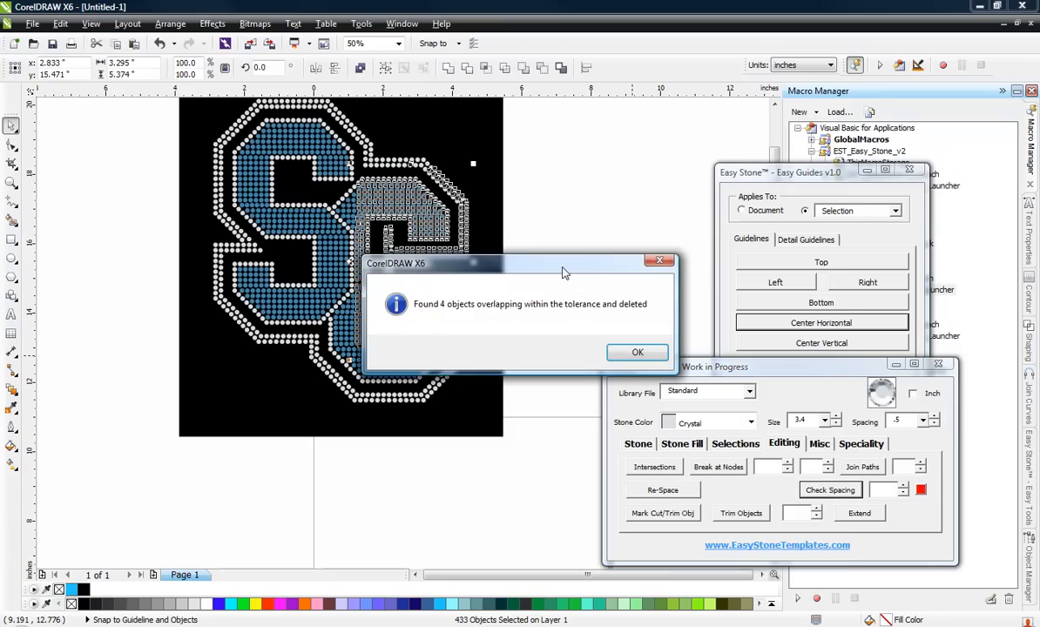
click(645, 351)
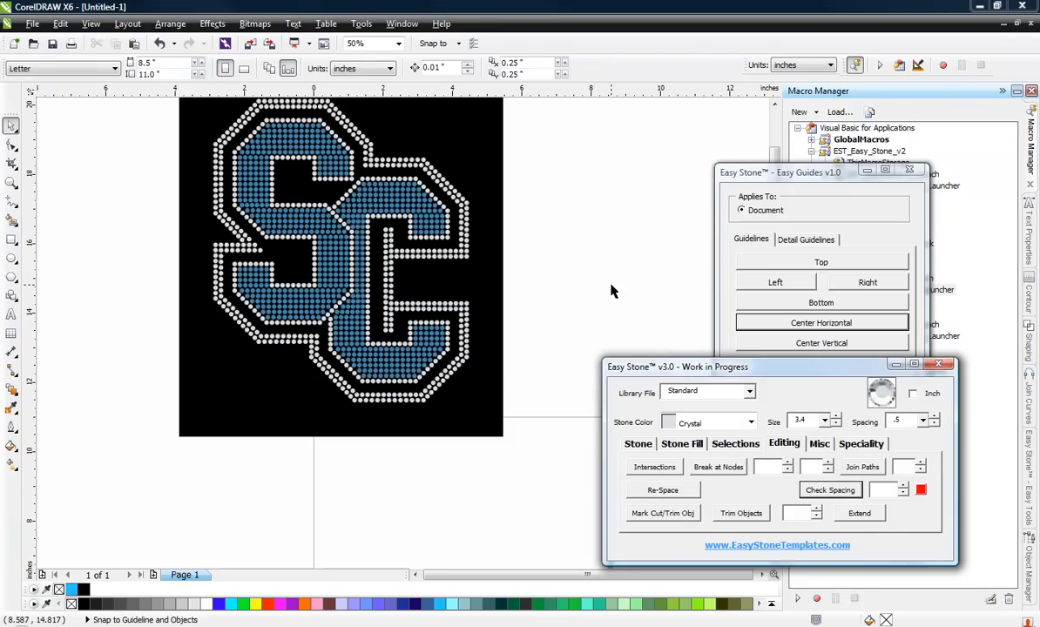
- Generate a stone use report for the whole SC design and add the design dimensions as text beneath it
scroll(430, 296, down, 3)
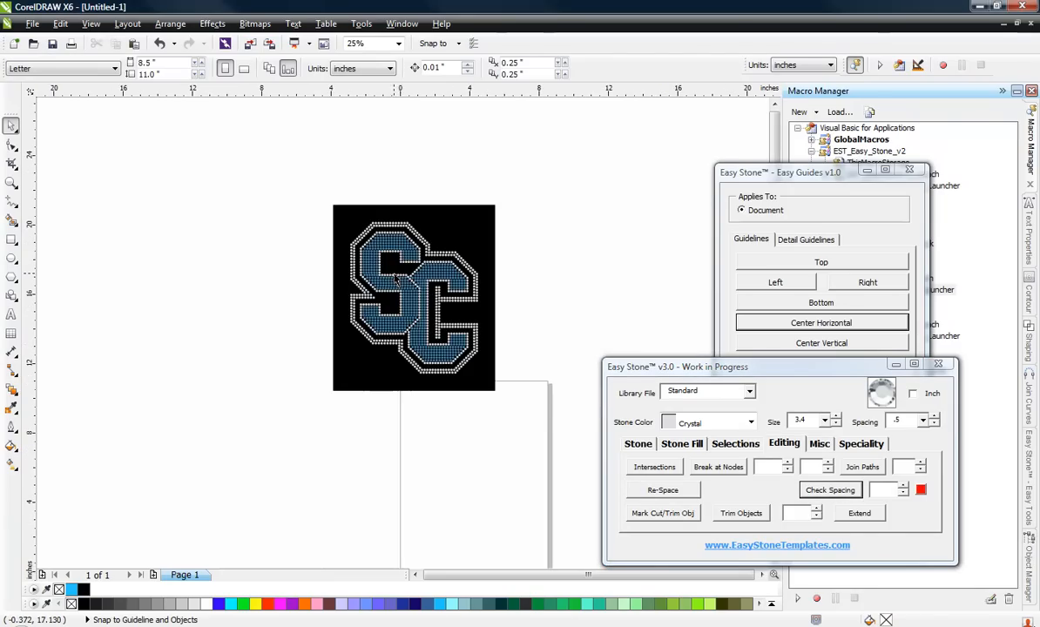
scroll(376, 248, up, 3)
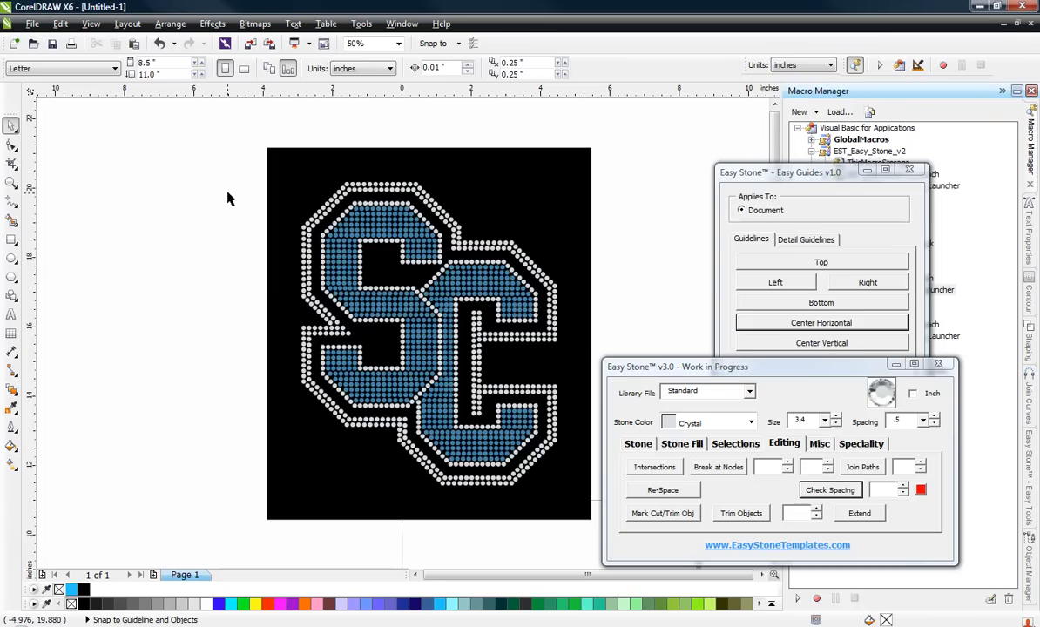
scroll(237, 187, down, 2)
drag(248, 197, 502, 359)
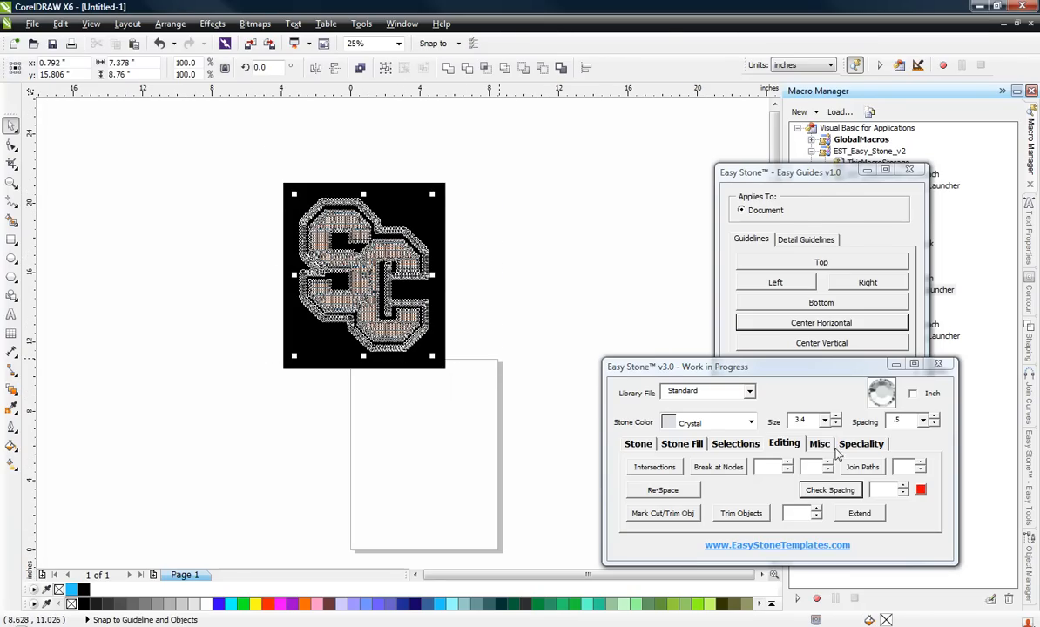
click(819, 444)
click(663, 515)
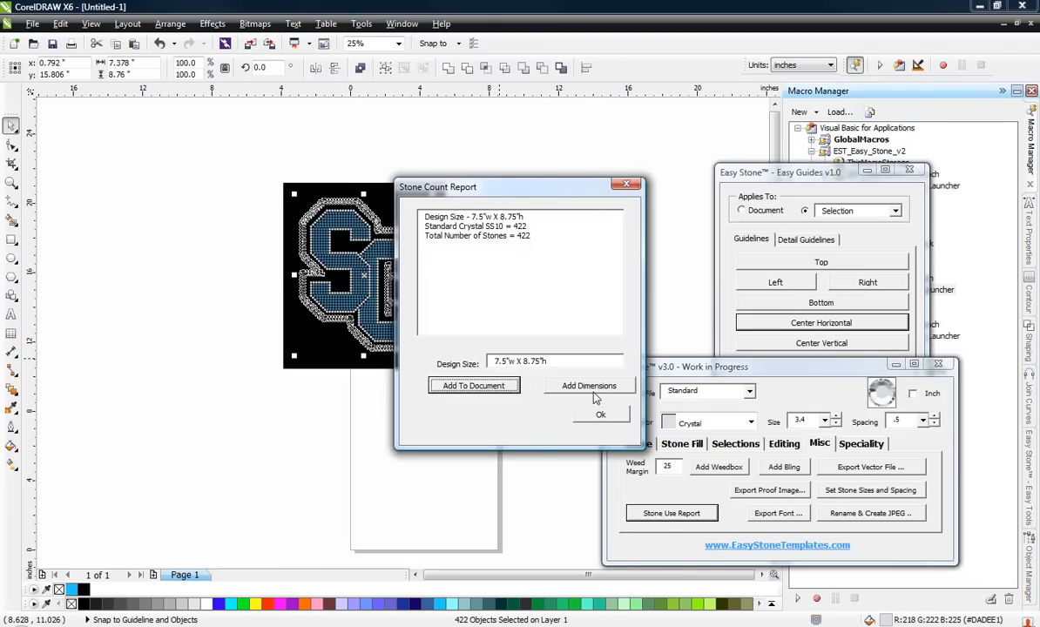
click(592, 387)
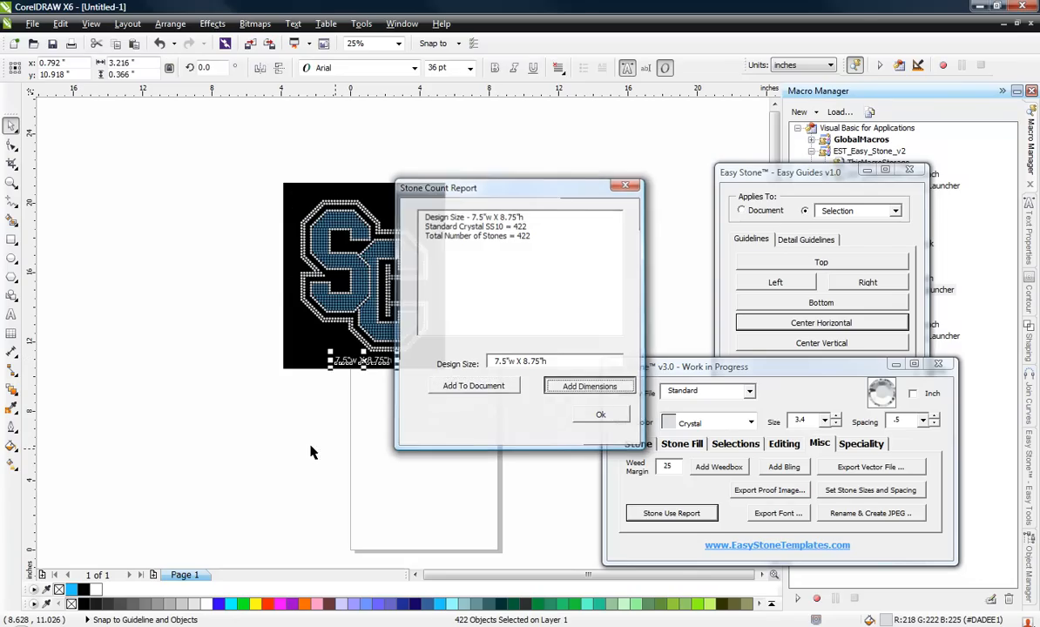
scroll(348, 361, up, 3)
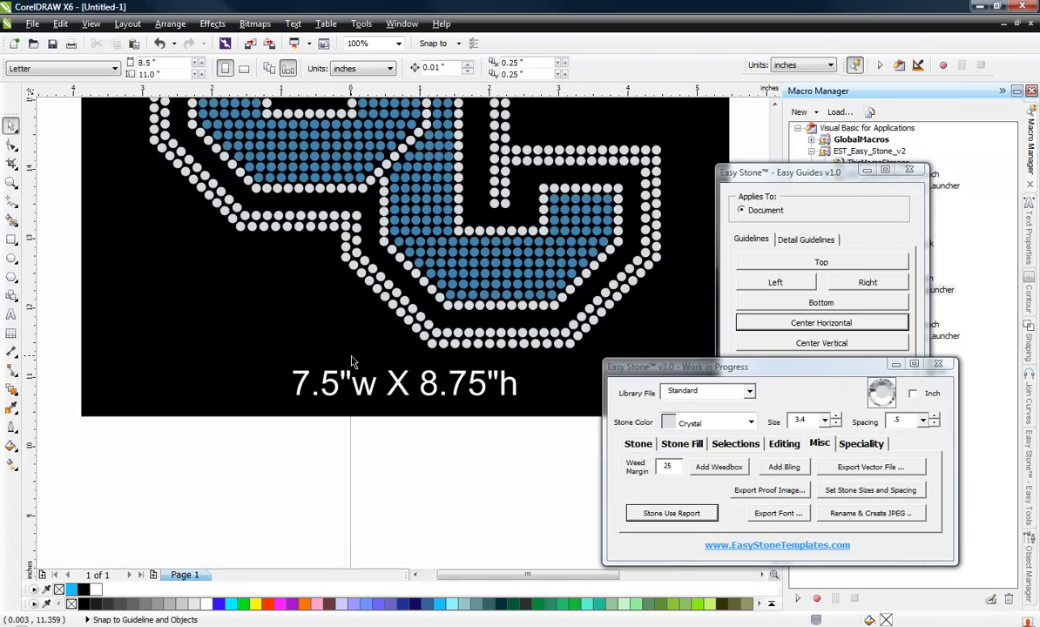
scroll(357, 362, down, 2)
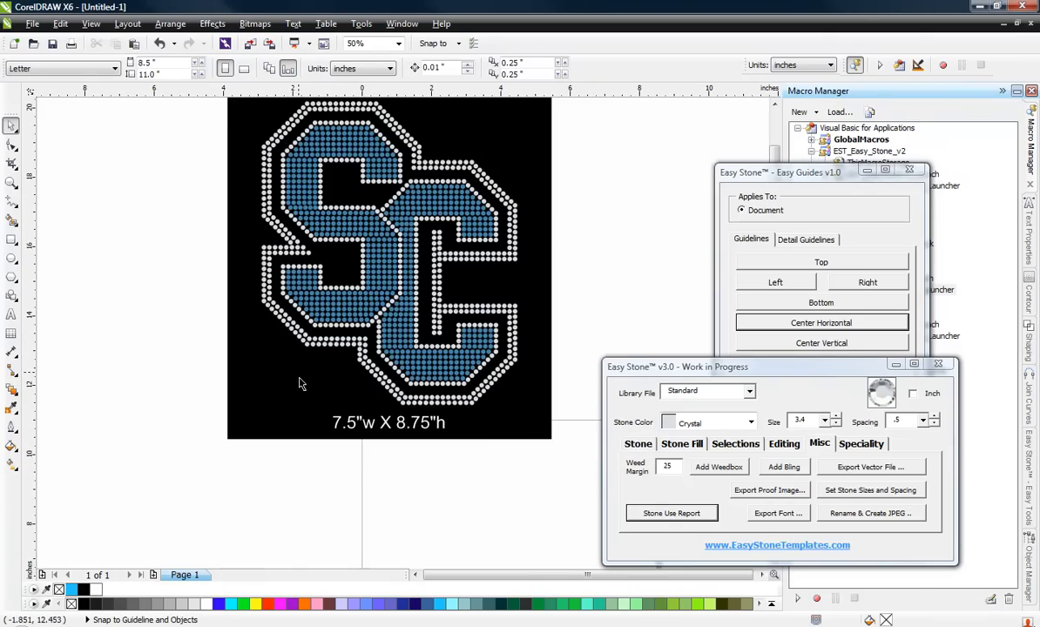
scroll(261, 280, down, 2)
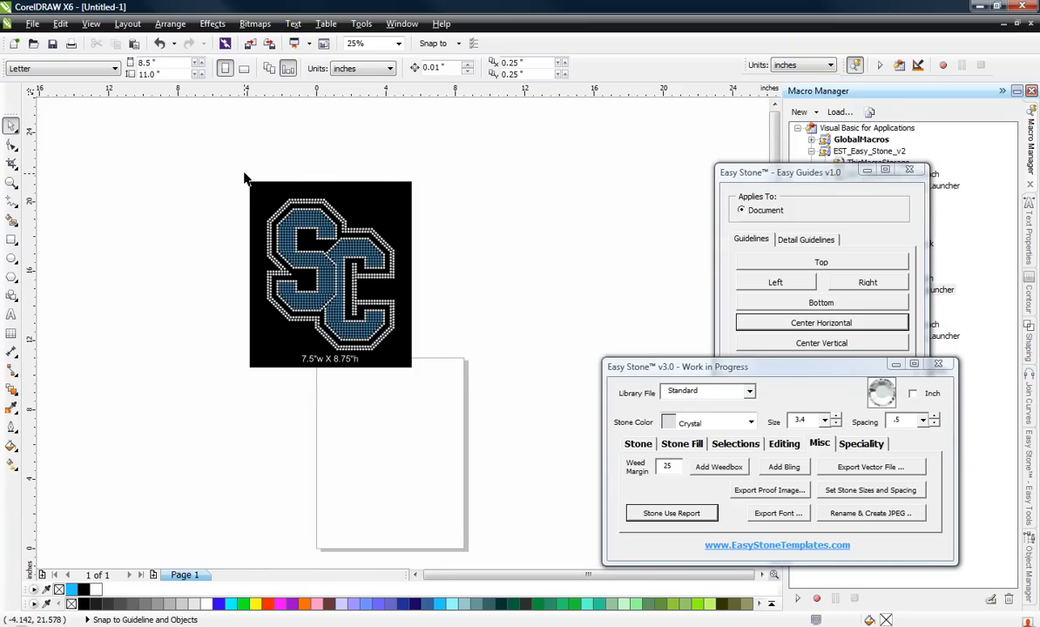
- Unlock the black weed box behind the SC design
drag(231, 143, 432, 370)
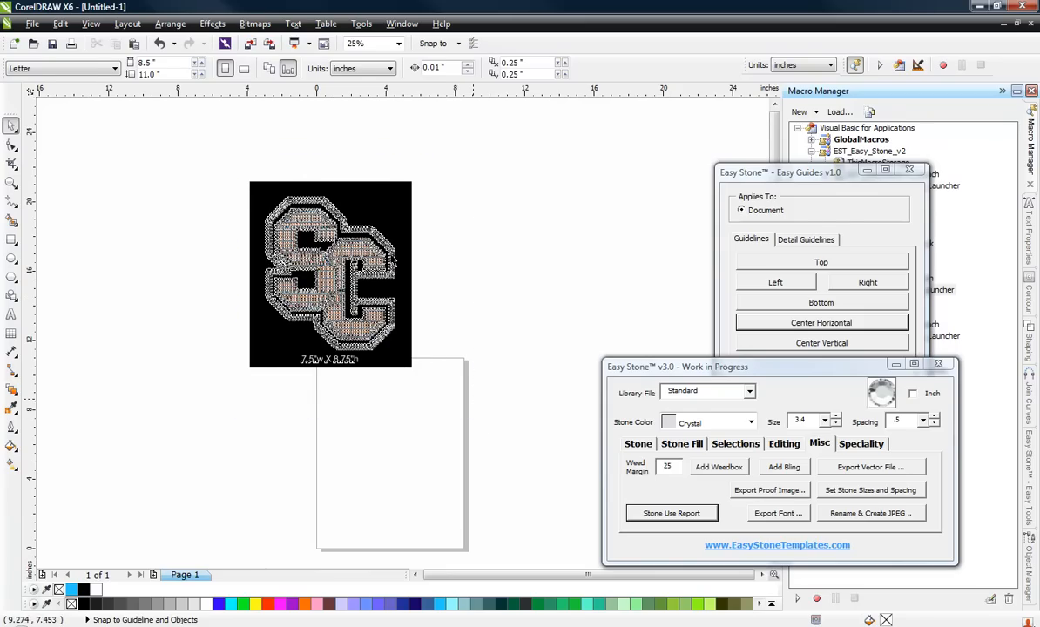
click(376, 169)
right_click(380, 191)
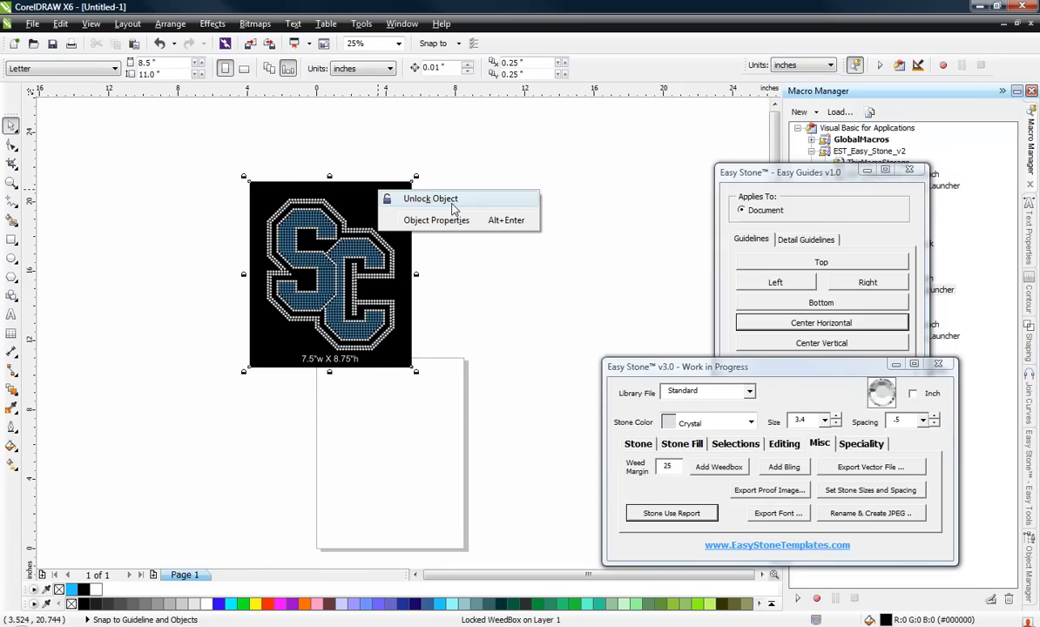
click(452, 206)
- Place a copy of the whole design, with its black background and size text, to the right of the original and group the copy
drag(207, 172, 446, 383)
drag(374, 183, 576, 179)
right_click(581, 181)
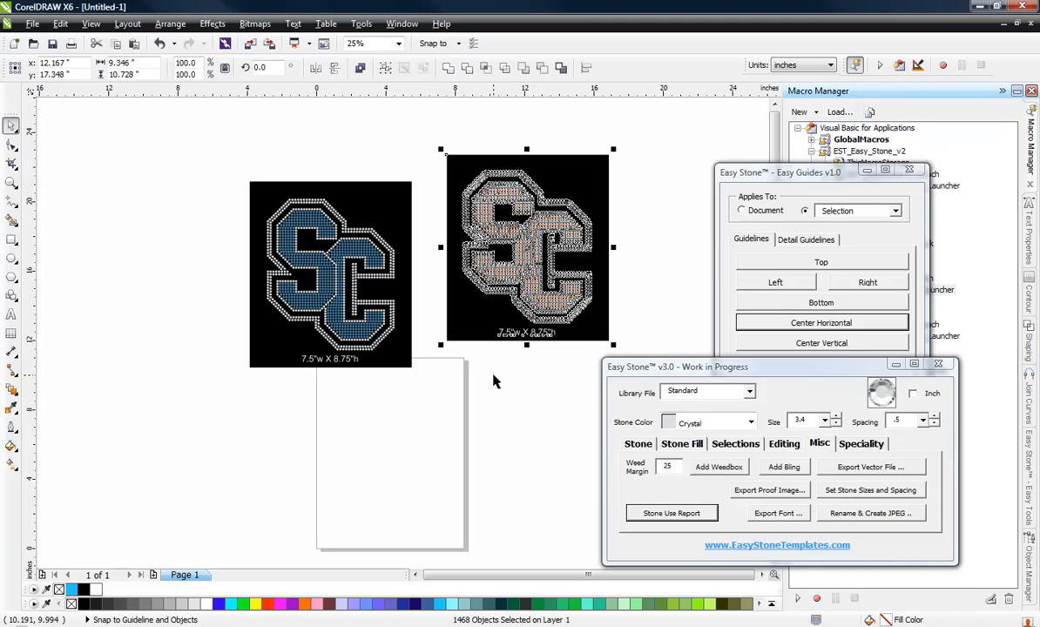
key(ctrl+g)
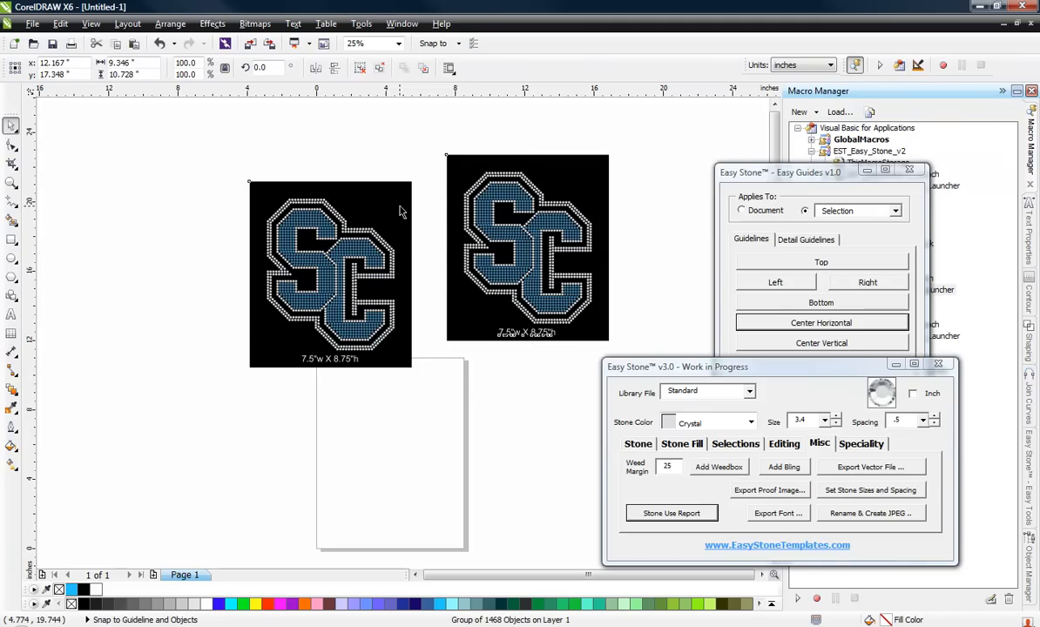
- Align the top edge of the grouped copy with the original's black background
shift+click(375, 193)
key(t)
click(453, 121)
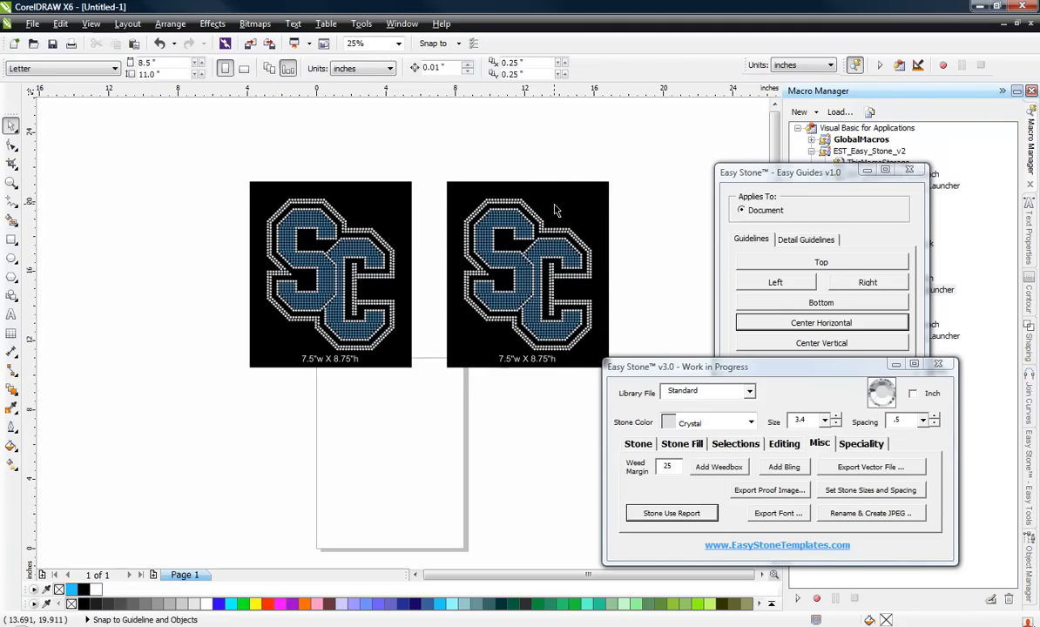
- Ungroup the copied SC design, select all of its stones and run the stone simulation on them
right_click(554, 206)
click(498, 145)
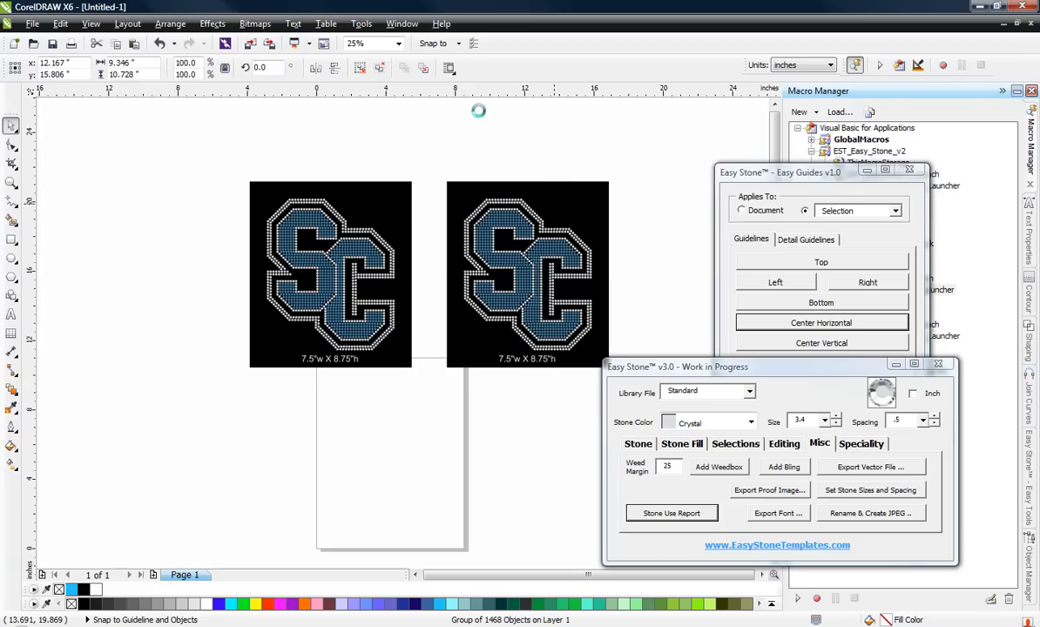
drag(428, 188, 669, 361)
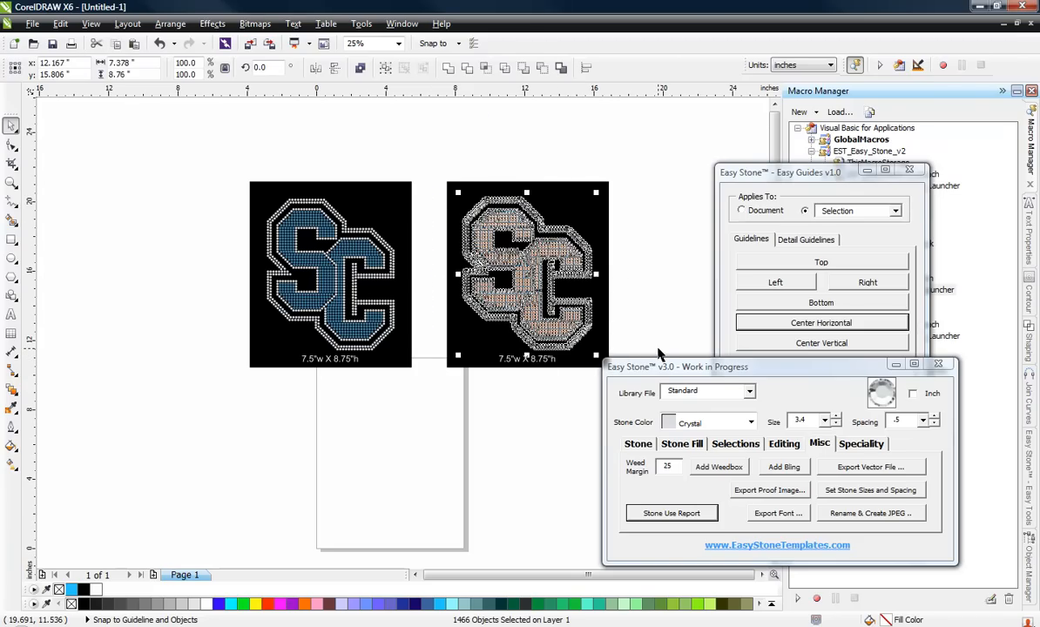
click(635, 444)
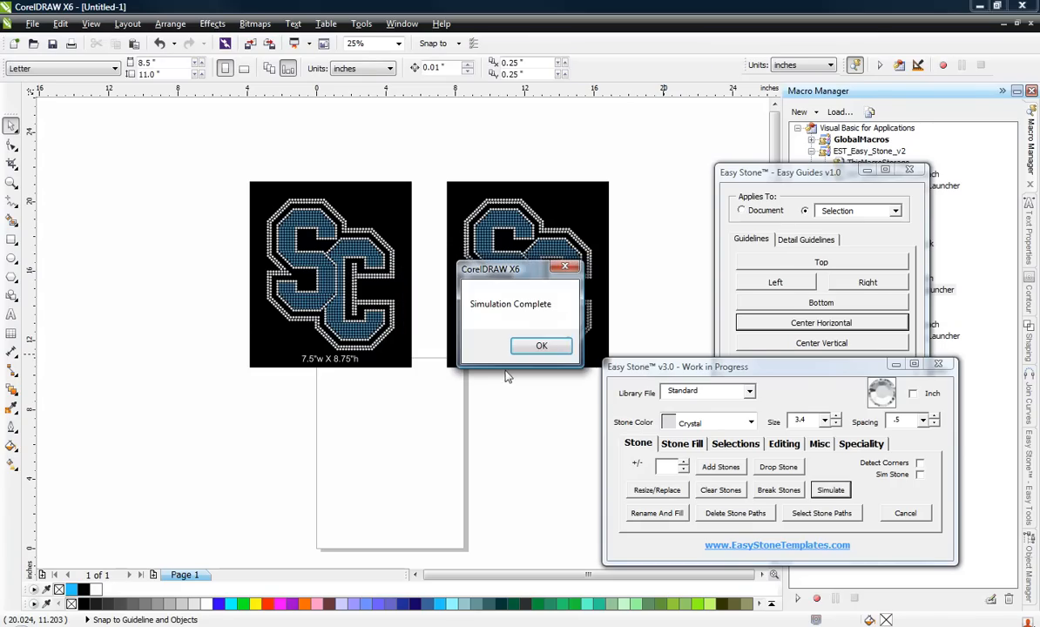
click(552, 351)
- Examine the copy's stones up close, comparing the double outer outline with the inner border and the blue fill
scroll(562, 284, up, 2)
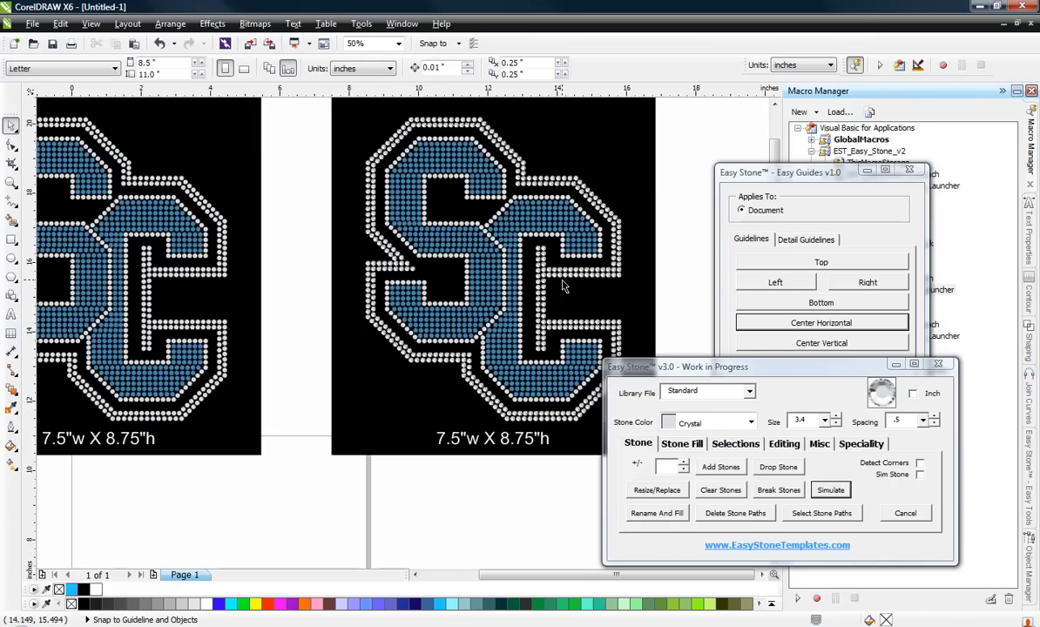
scroll(561, 284, up, 6)
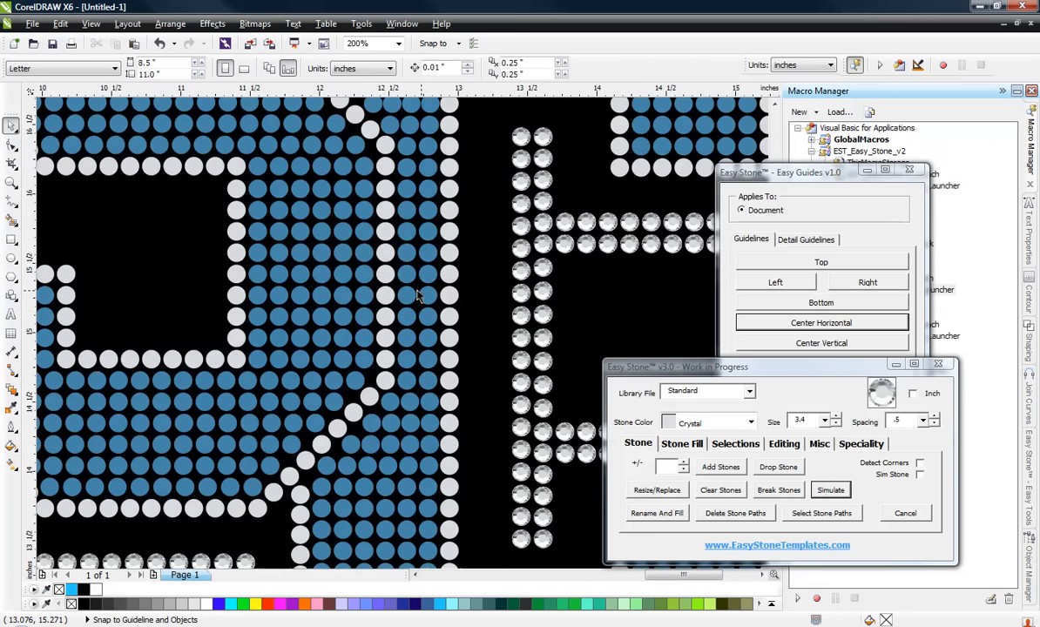
scroll(435, 280, down, 1)
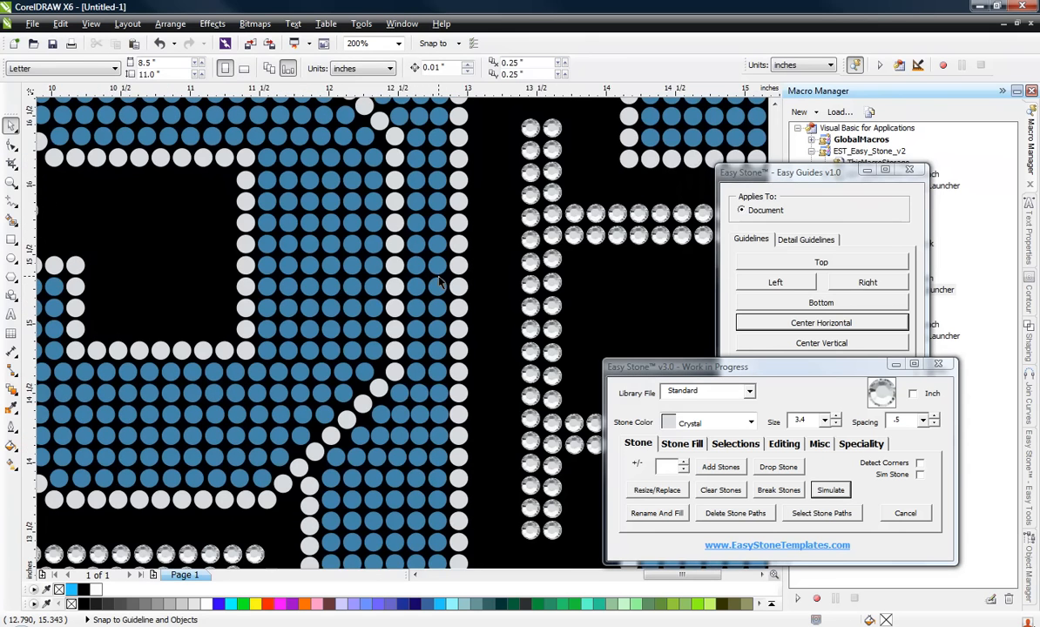
scroll(441, 282, down, 1)
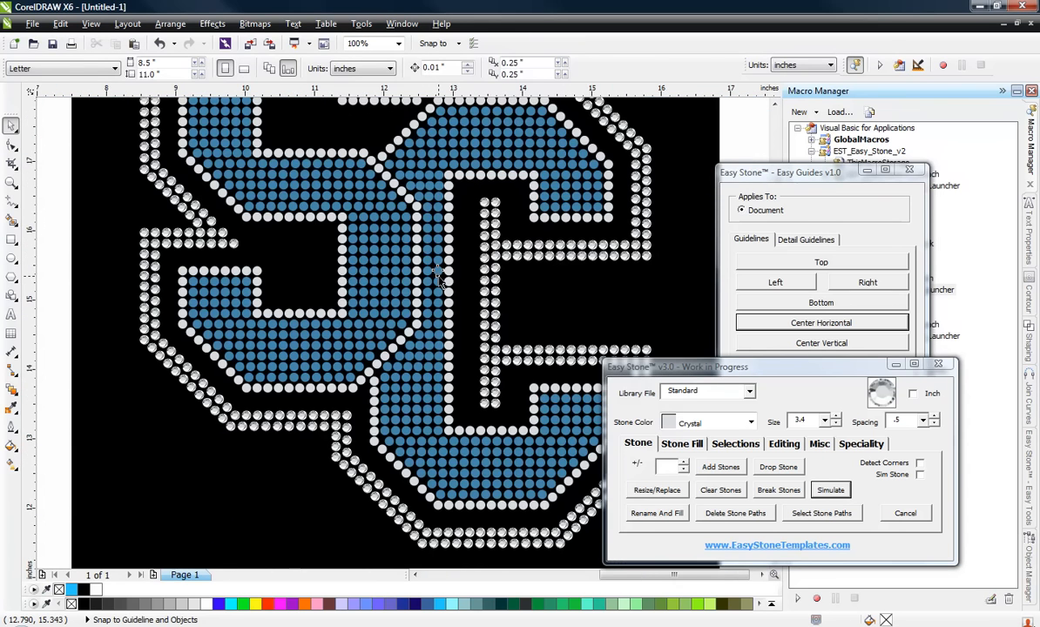
click(437, 273)
scroll(436, 271, down, 1)
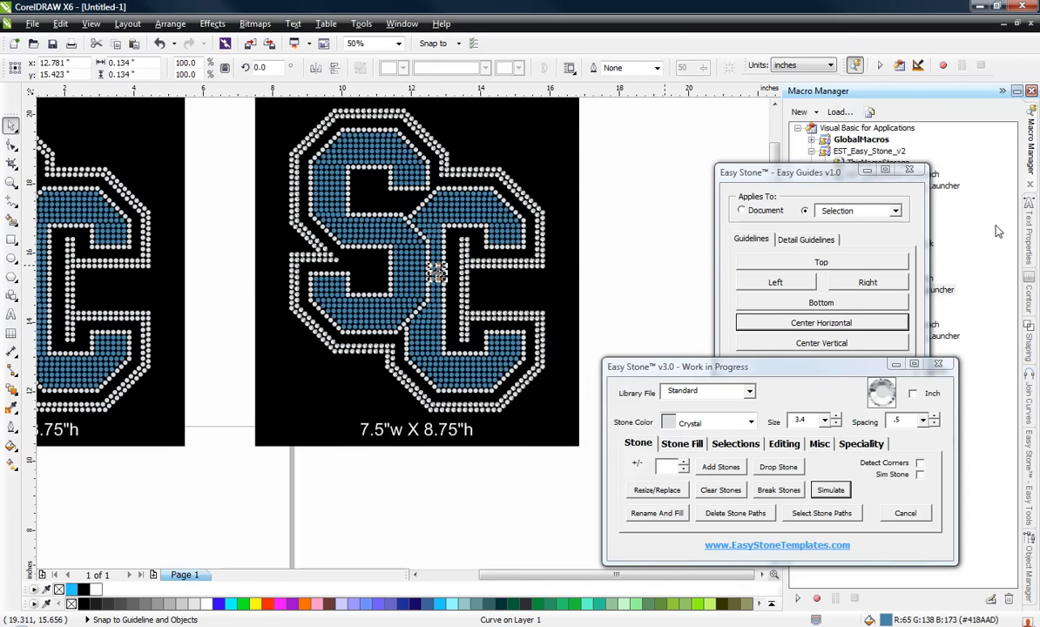
click(615, 157)
scroll(357, 347, up, 2)
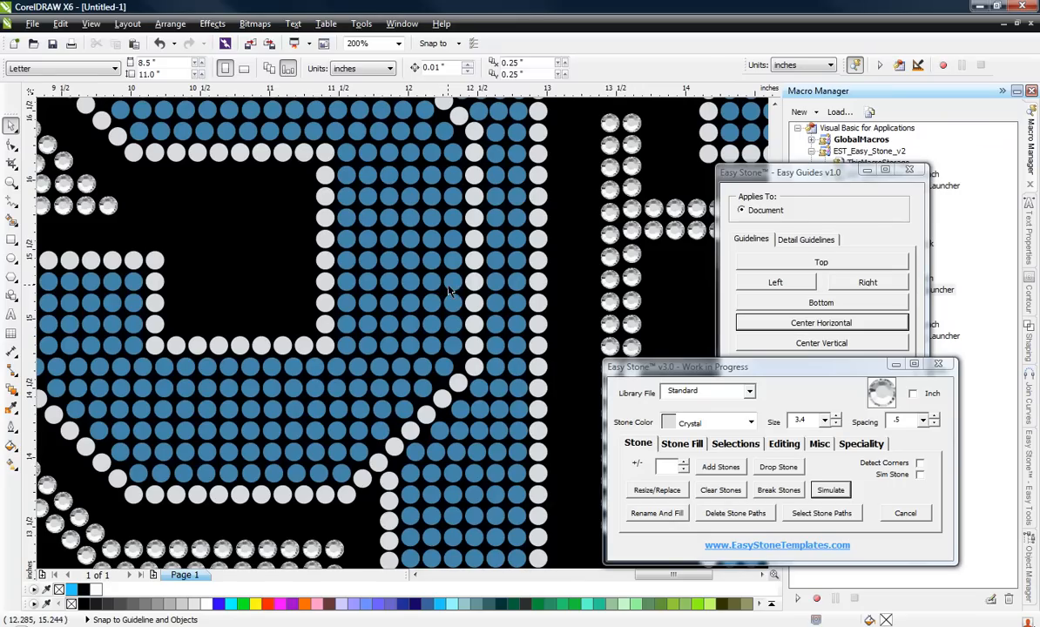
click(430, 259)
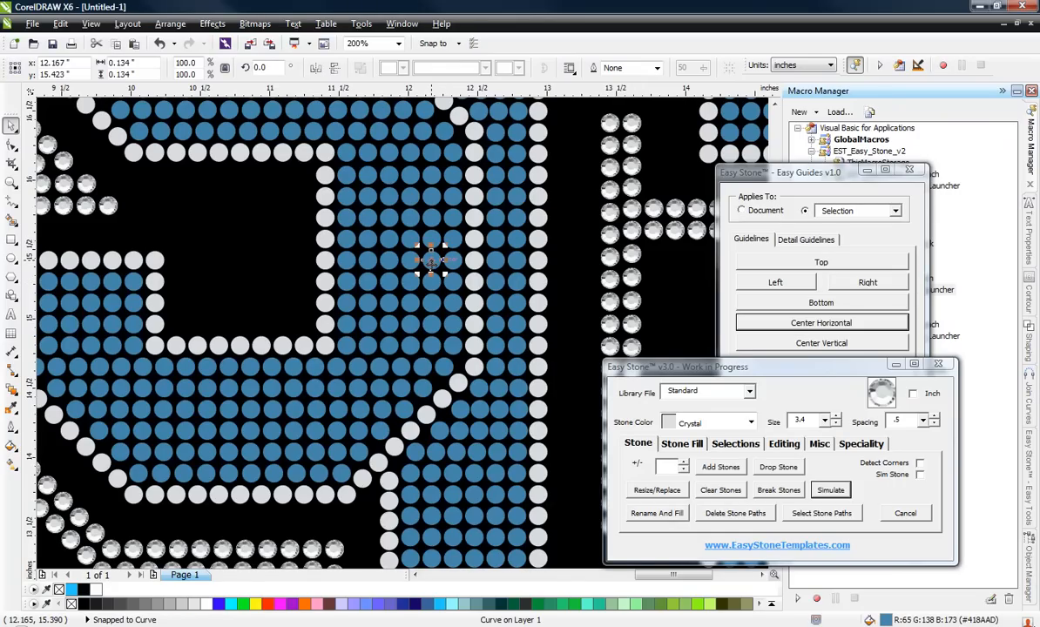
scroll(384, 338, down, 2)
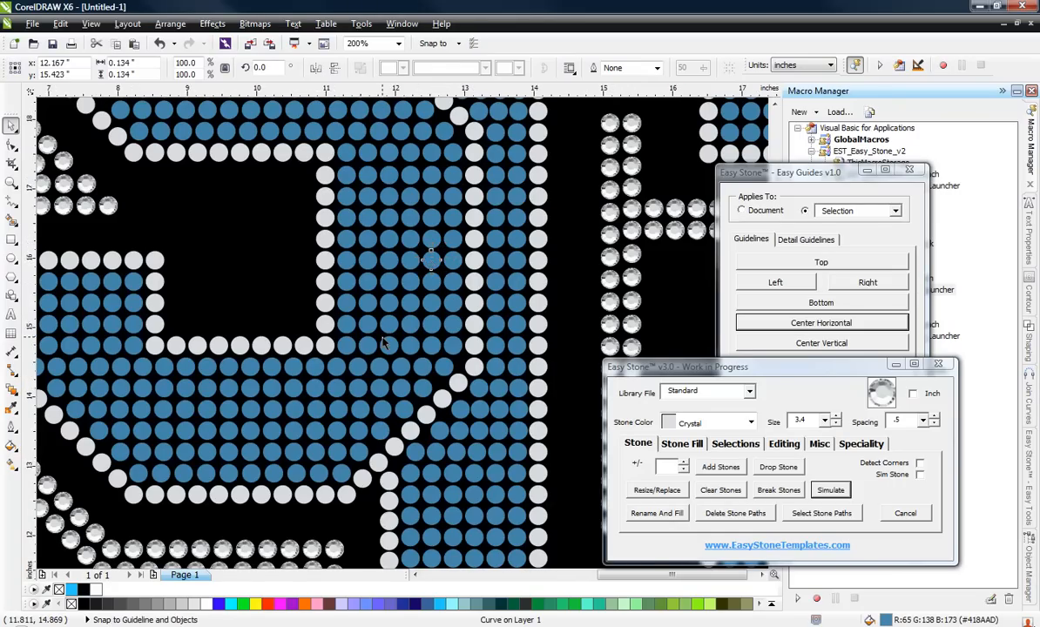
click(585, 191)
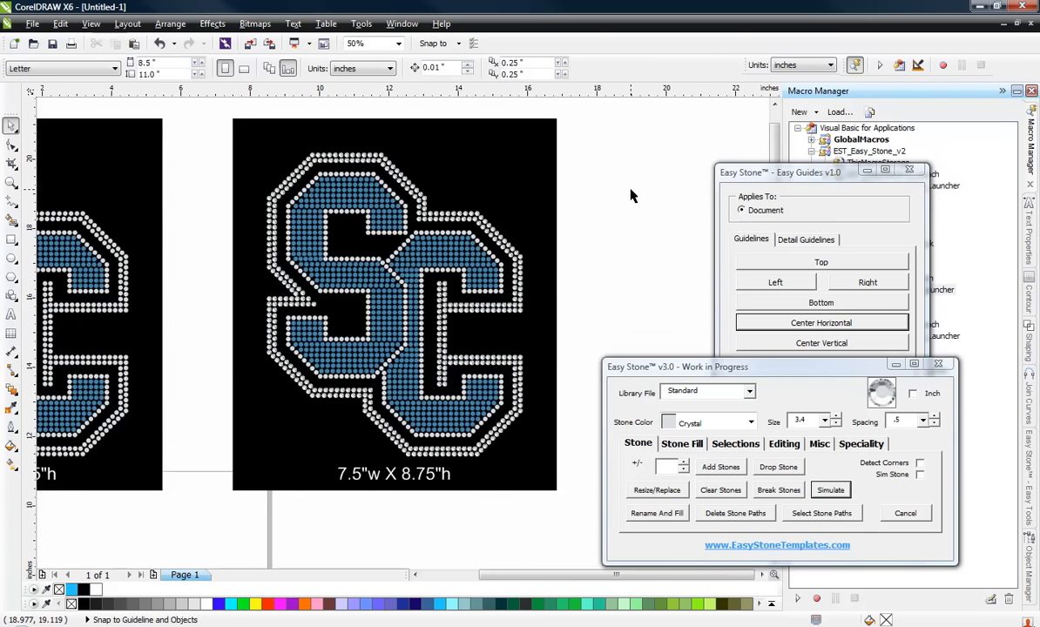
scroll(523, 453, up, 2)
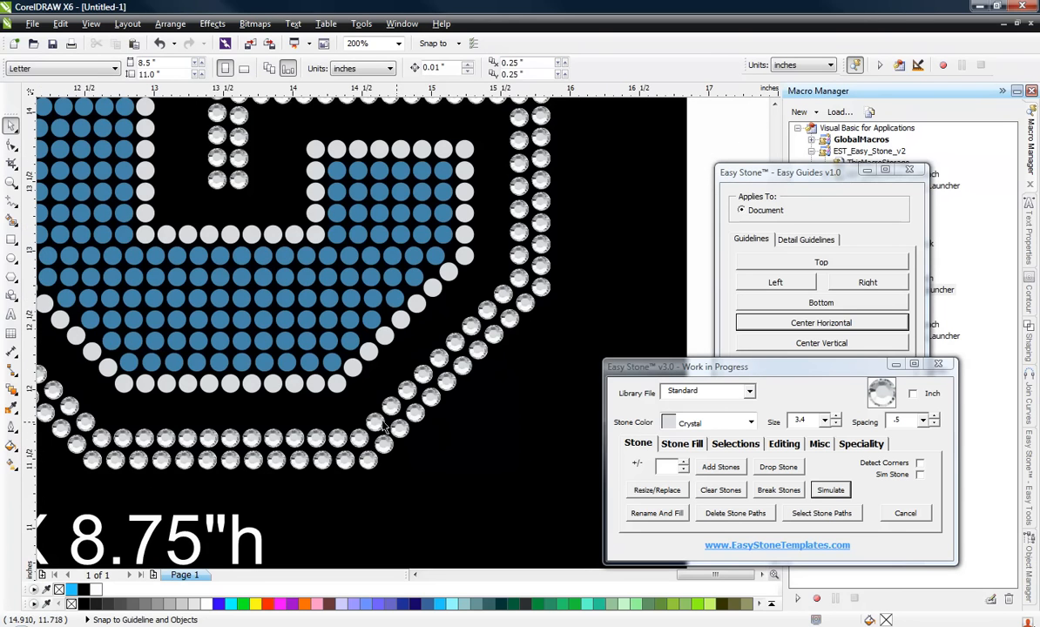
scroll(356, 396, up, 1)
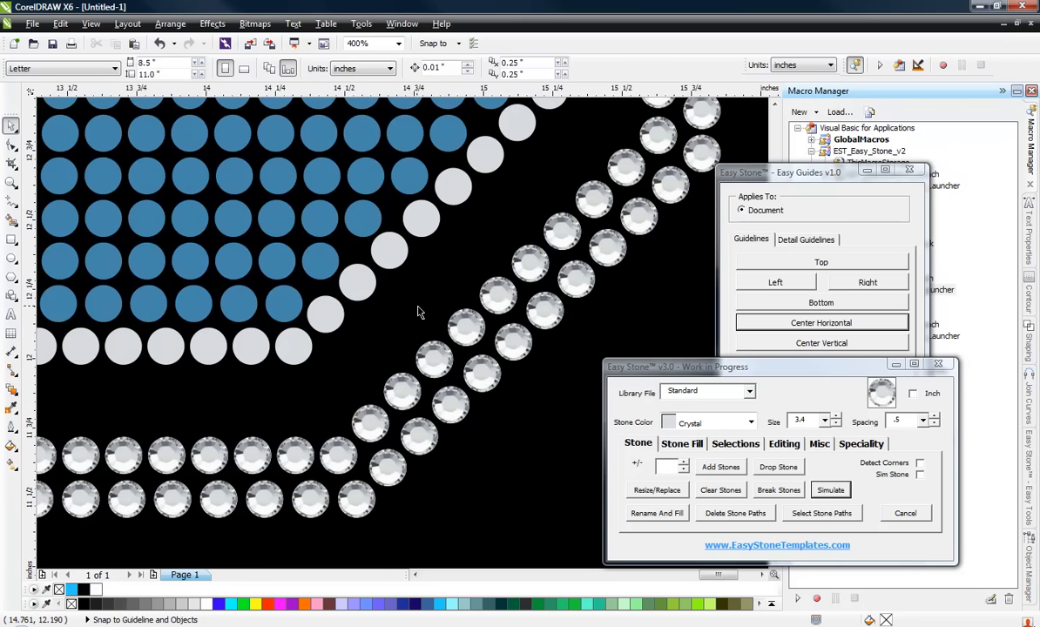
scroll(489, 387, down, 2)
scroll(488, 389, down, 1)
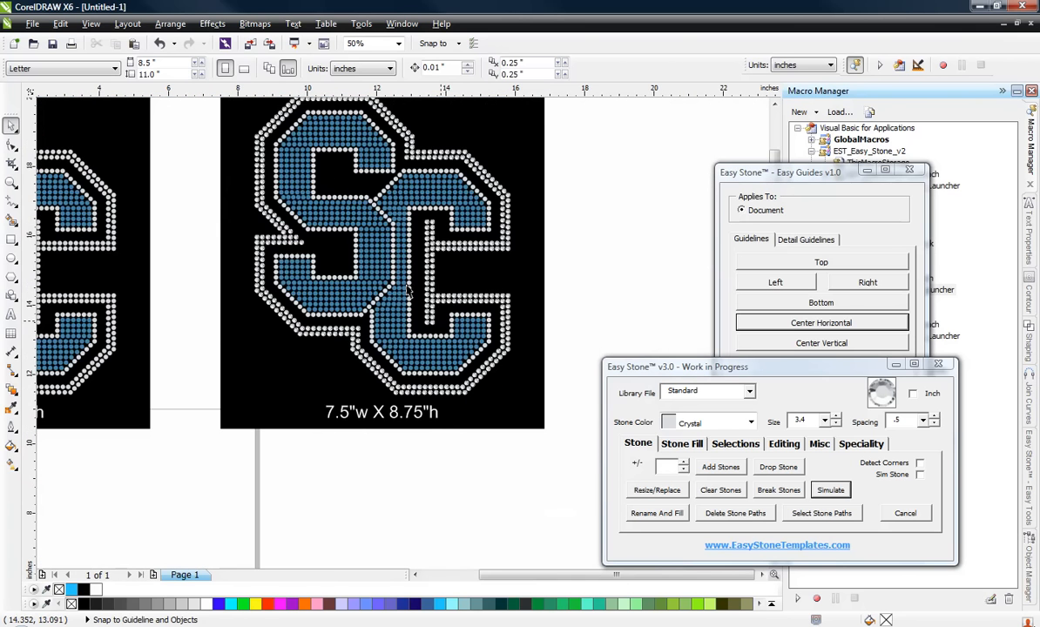
scroll(499, 316, up, 1)
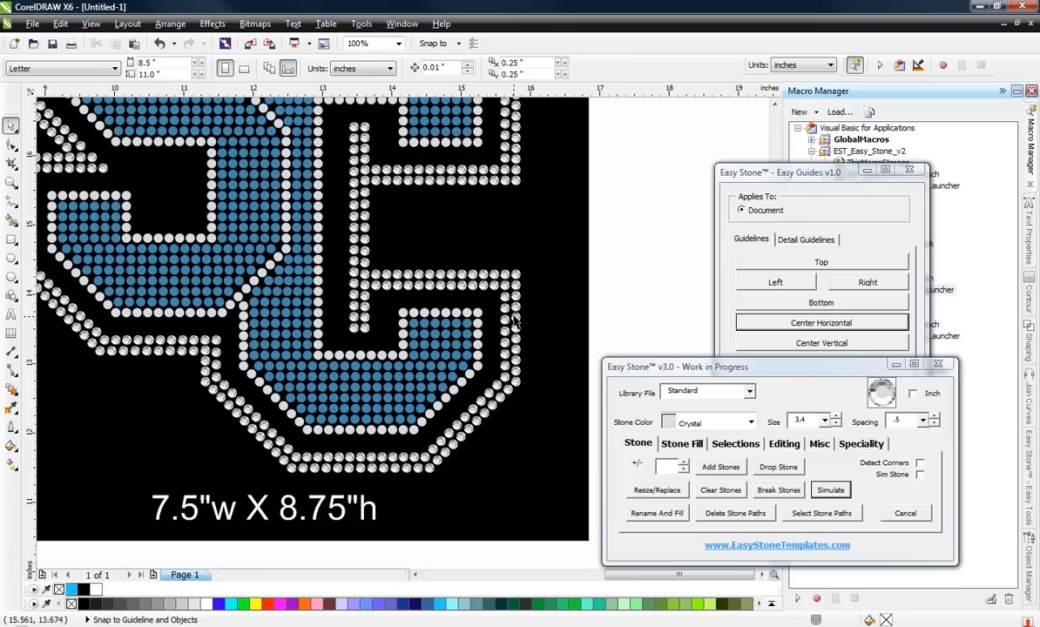
- Check how an outer outline stone and an inner border stone of the copy are named in the object list
click(514, 311)
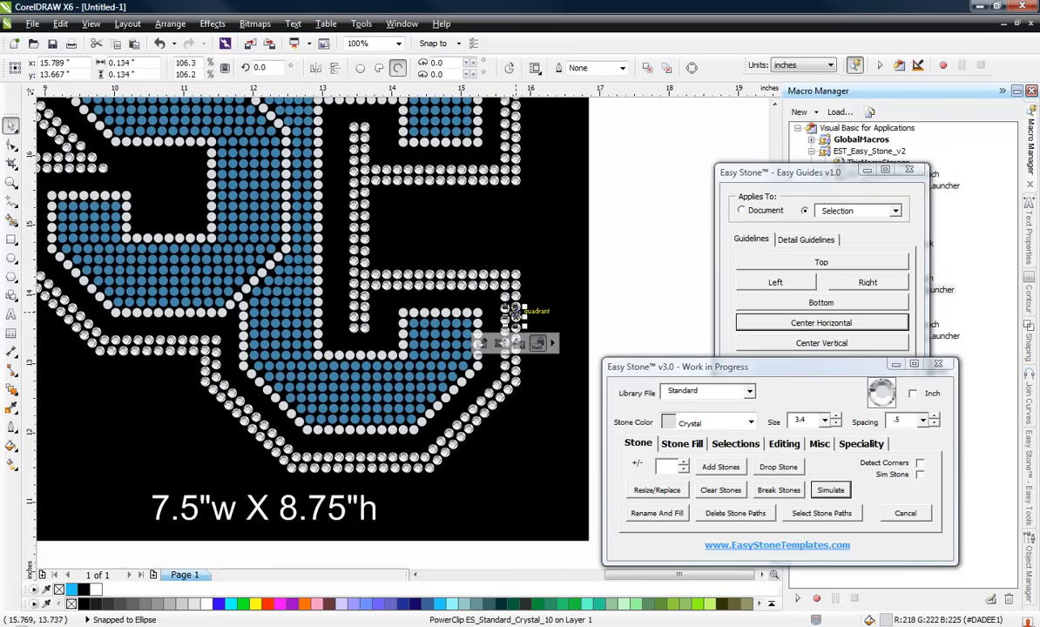
click(1033, 544)
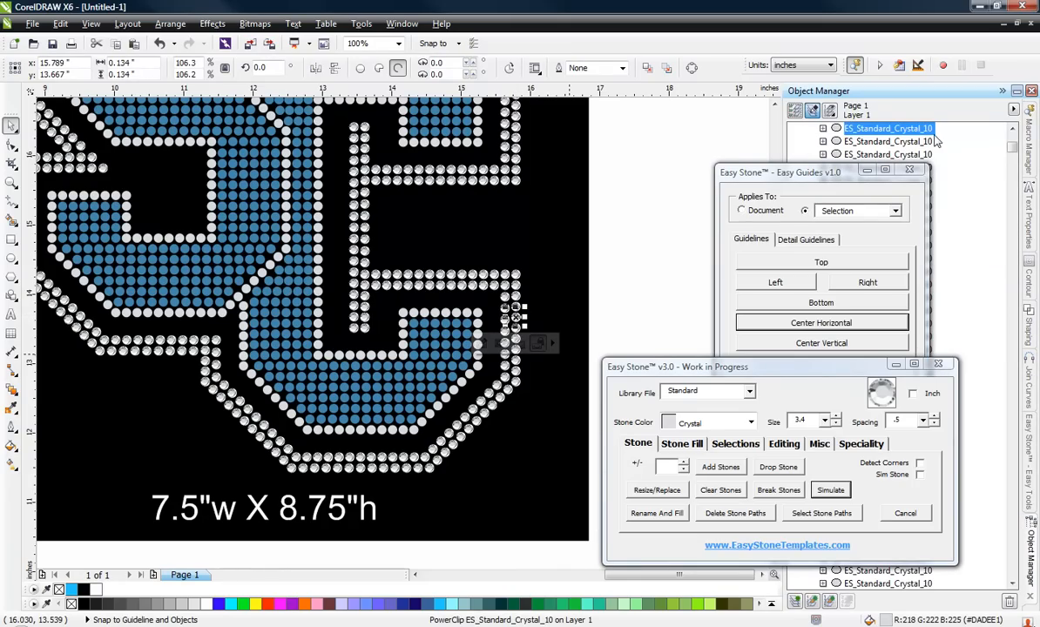
click(476, 312)
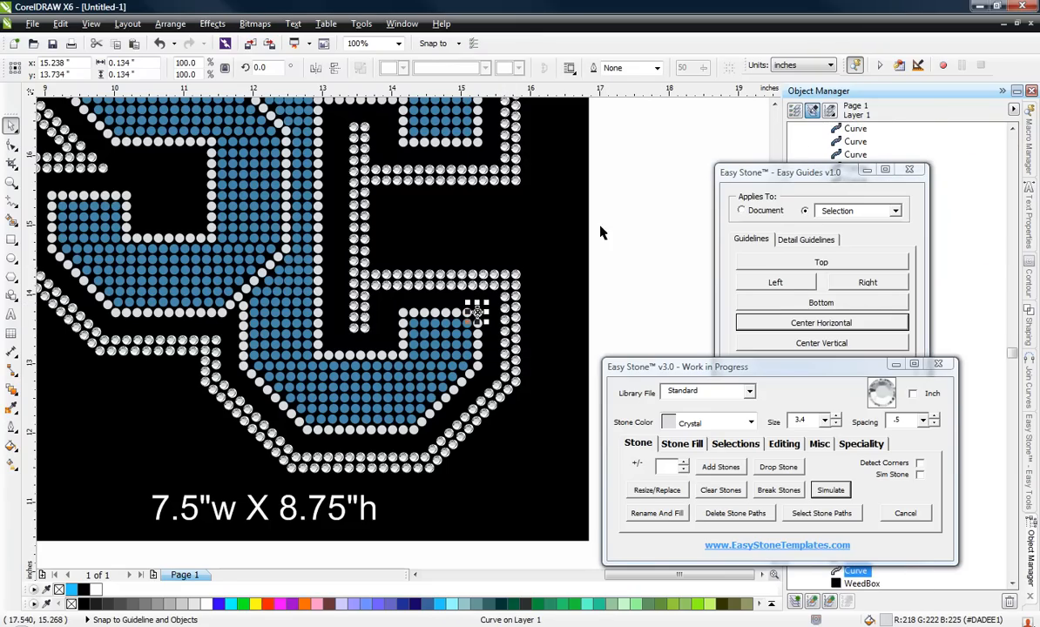
key(Escape)
scroll(440, 403, down, 2)
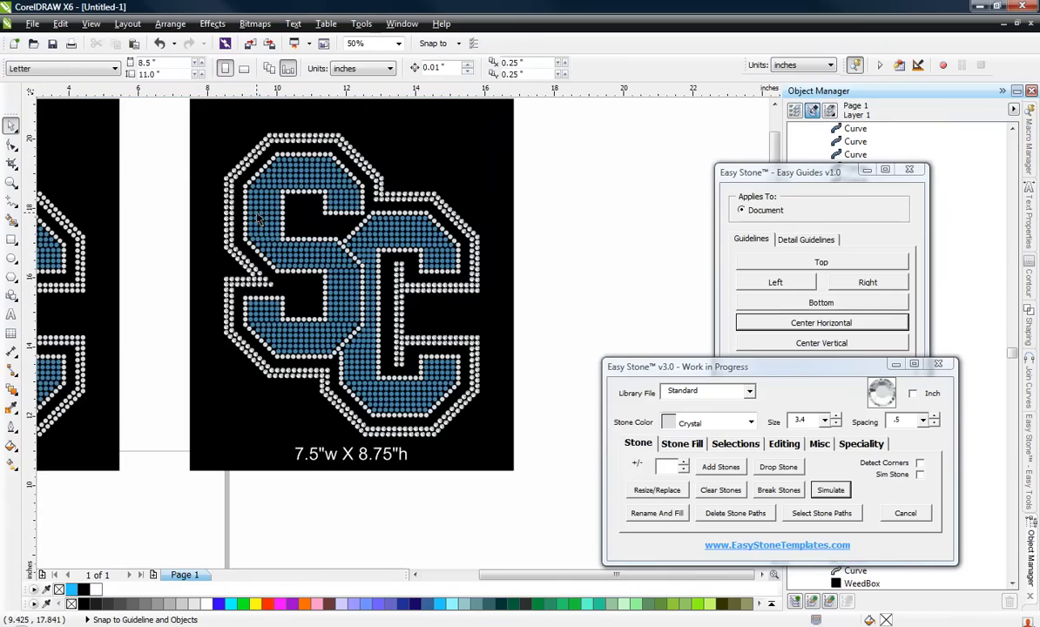
- Minimize the Easy Guides and Easy Stone windows and launch Easy Prep beside the copied design
drag(168, 125, 578, 420)
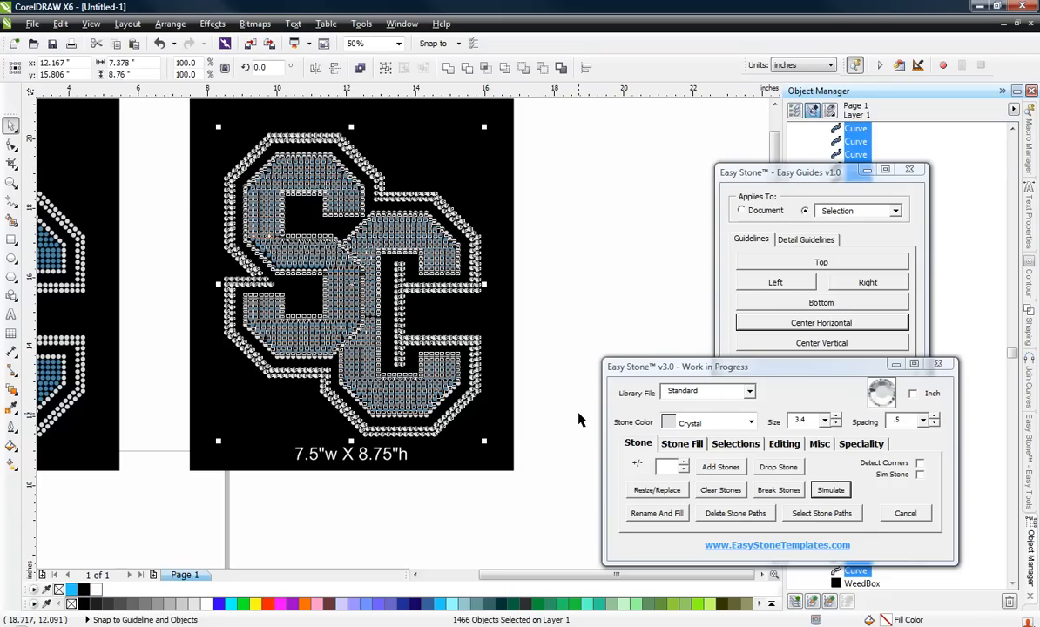
click(1035, 150)
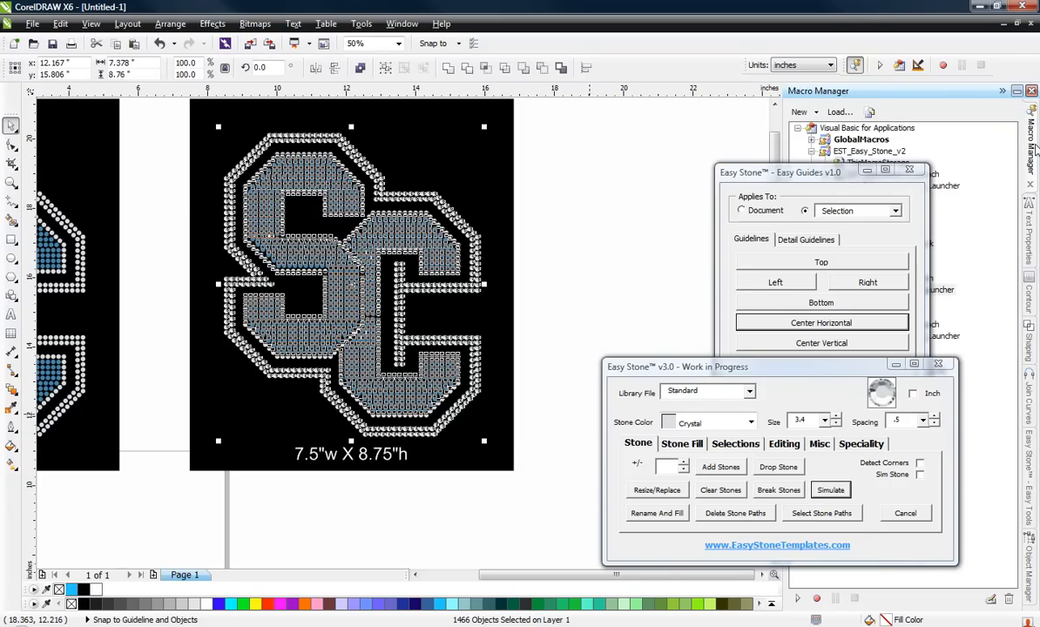
click(866, 170)
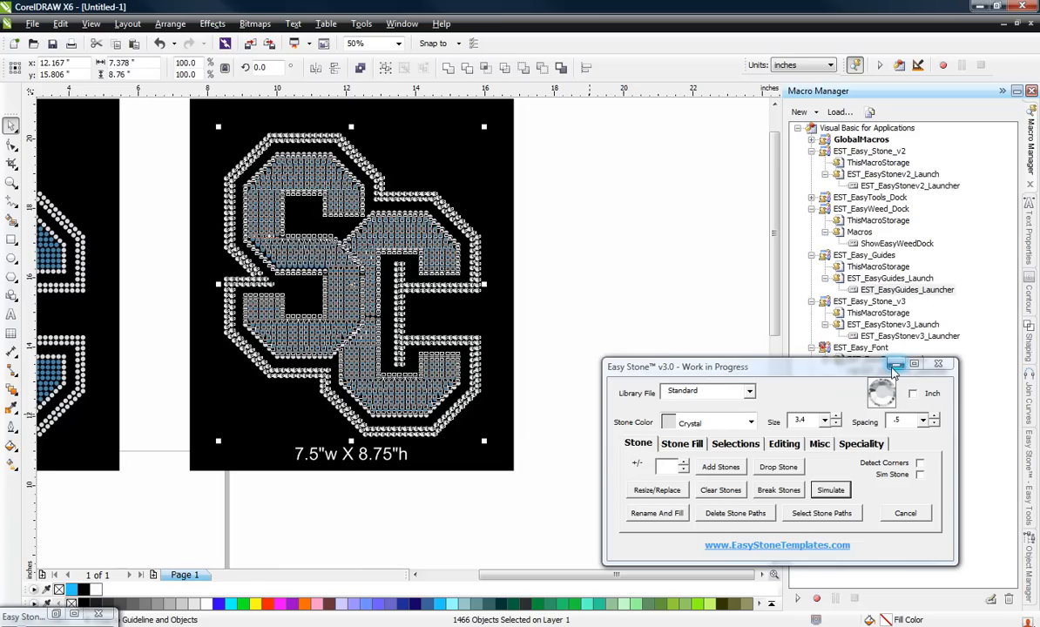
click(894, 365)
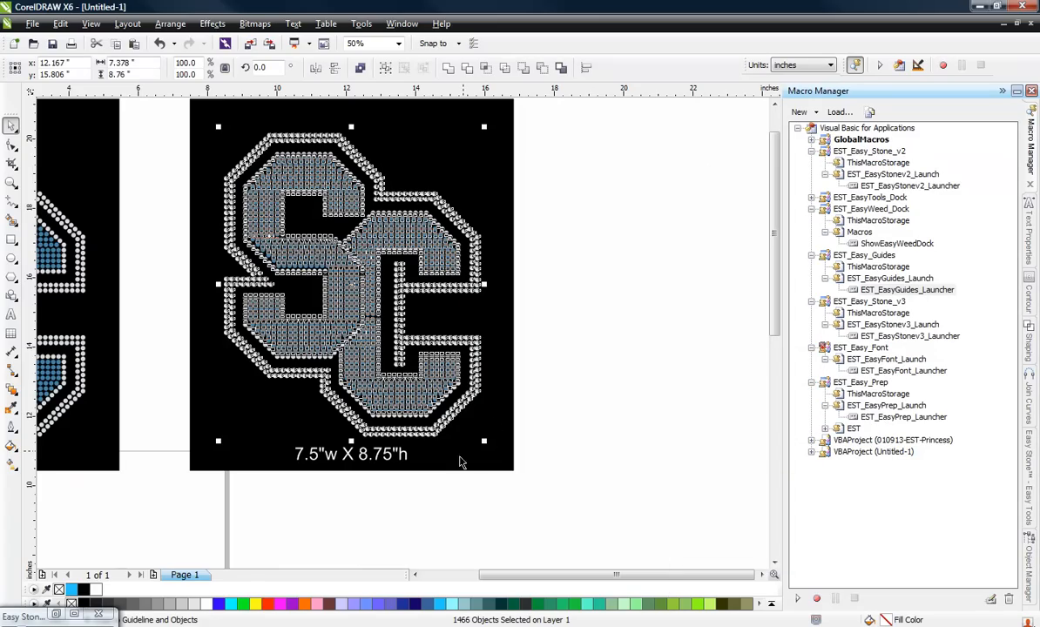
click(910, 418)
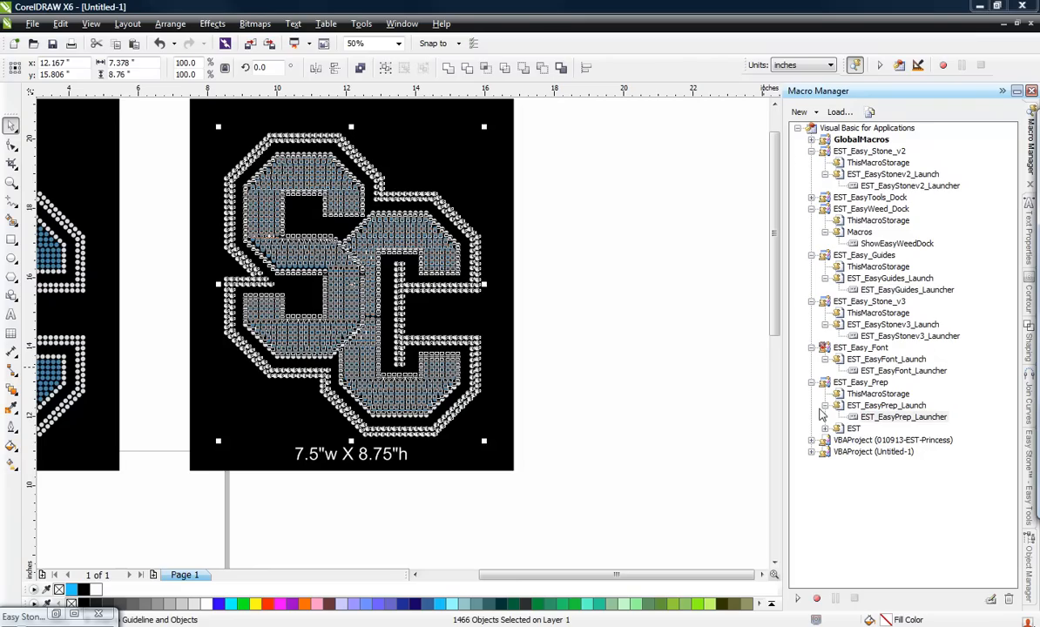
drag(1006, 133, 808, 154)
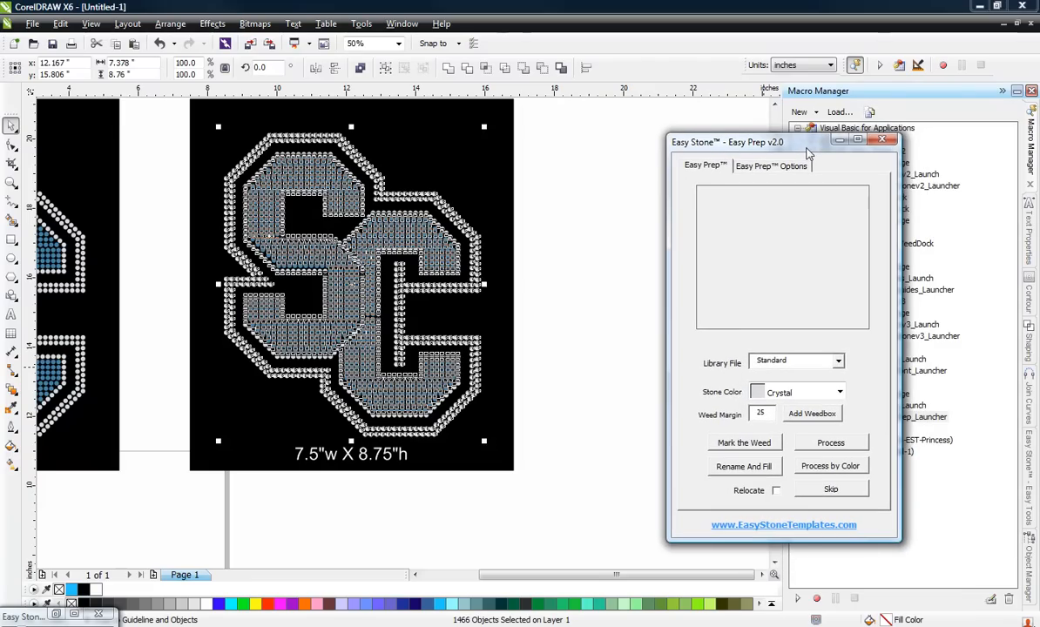
- Process all stones of the copy by color in Easy Prep, assigning Light Siam to the white stones
click(613, 248)
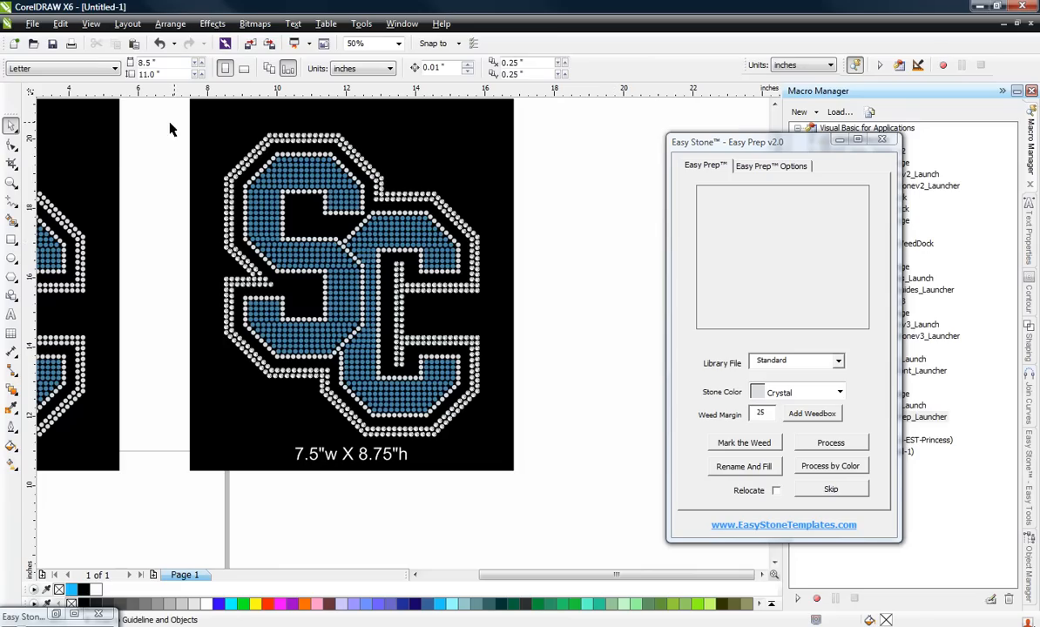
drag(166, 111, 560, 454)
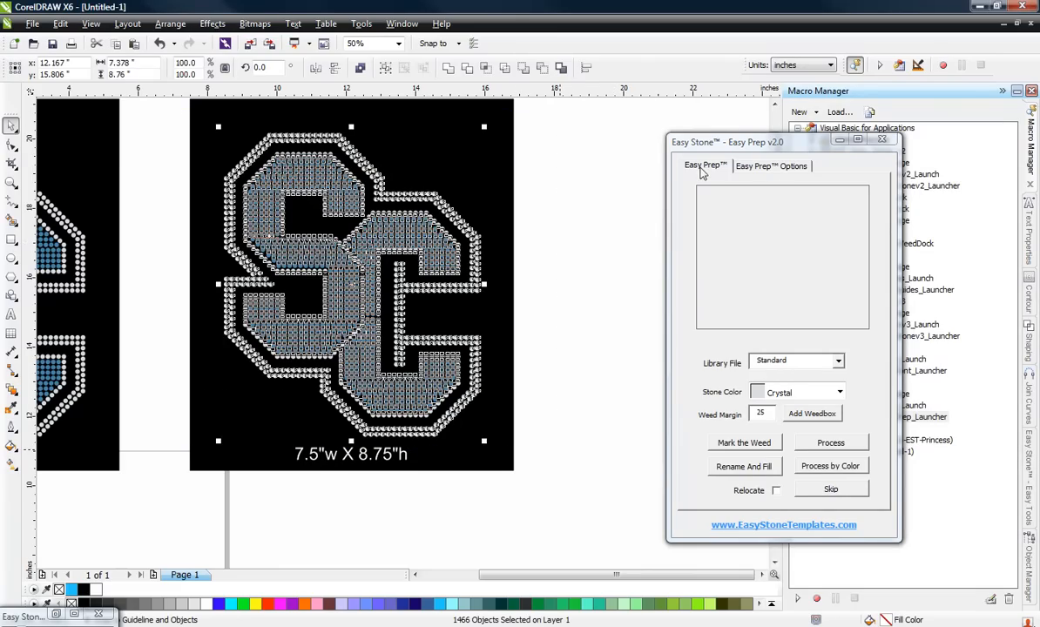
click(826, 470)
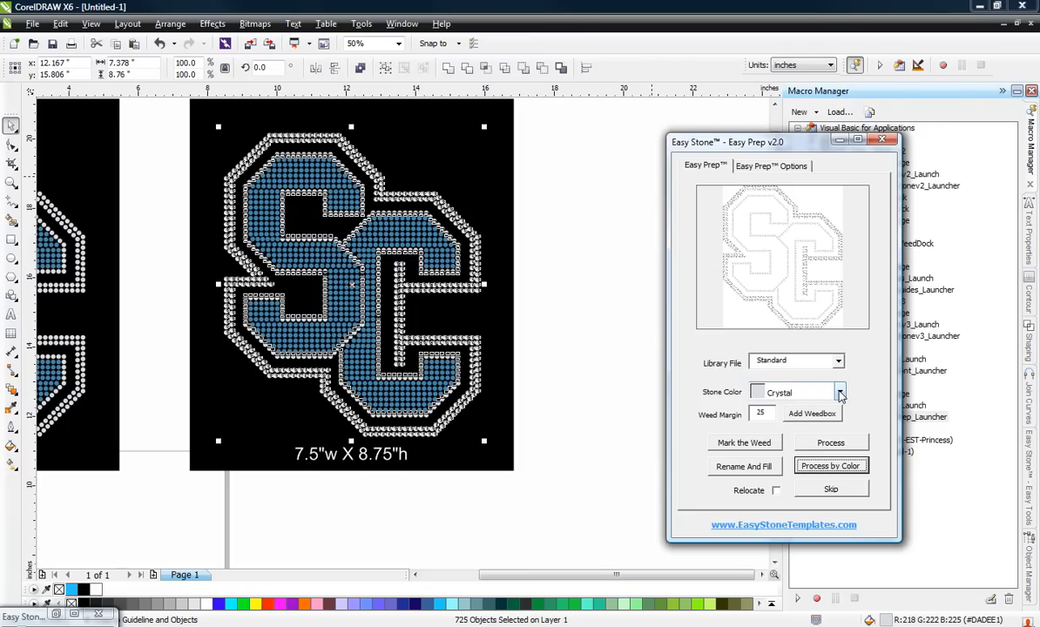
click(841, 394)
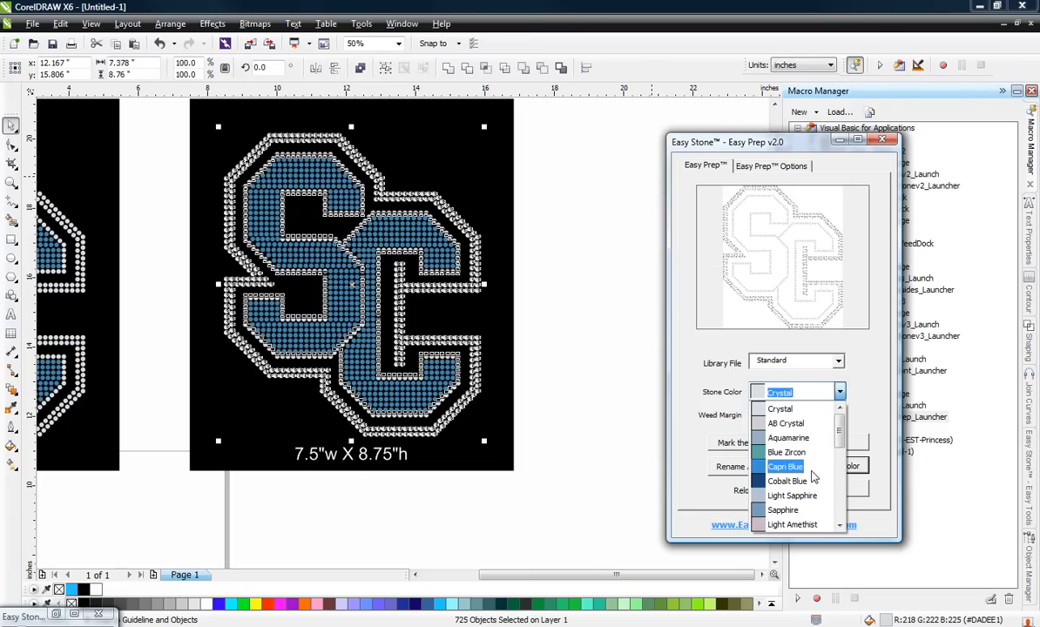
scroll(816, 485, down, 6)
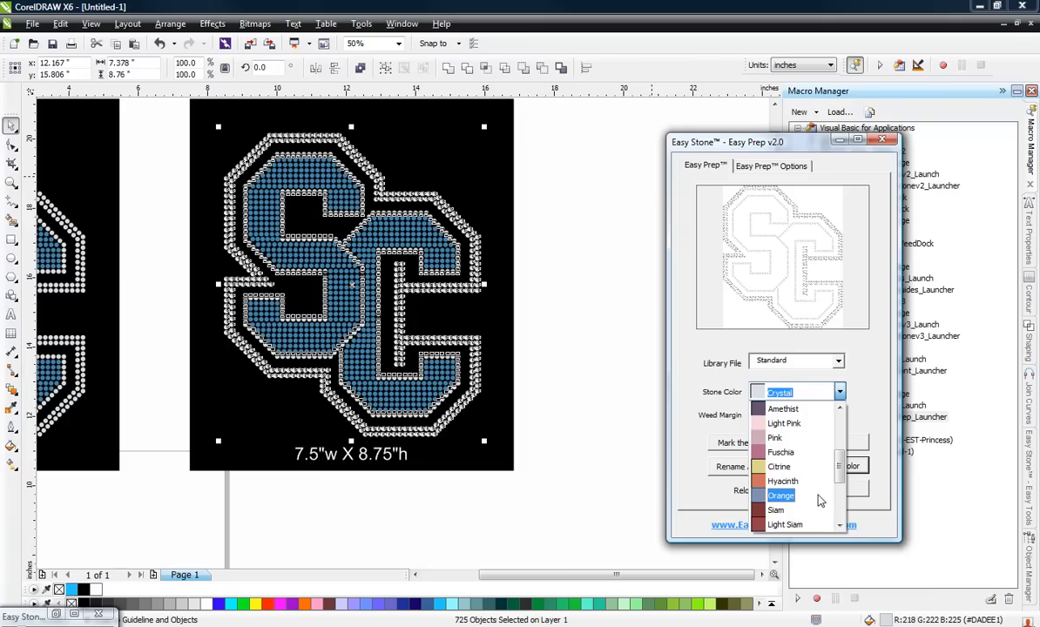
click(812, 487)
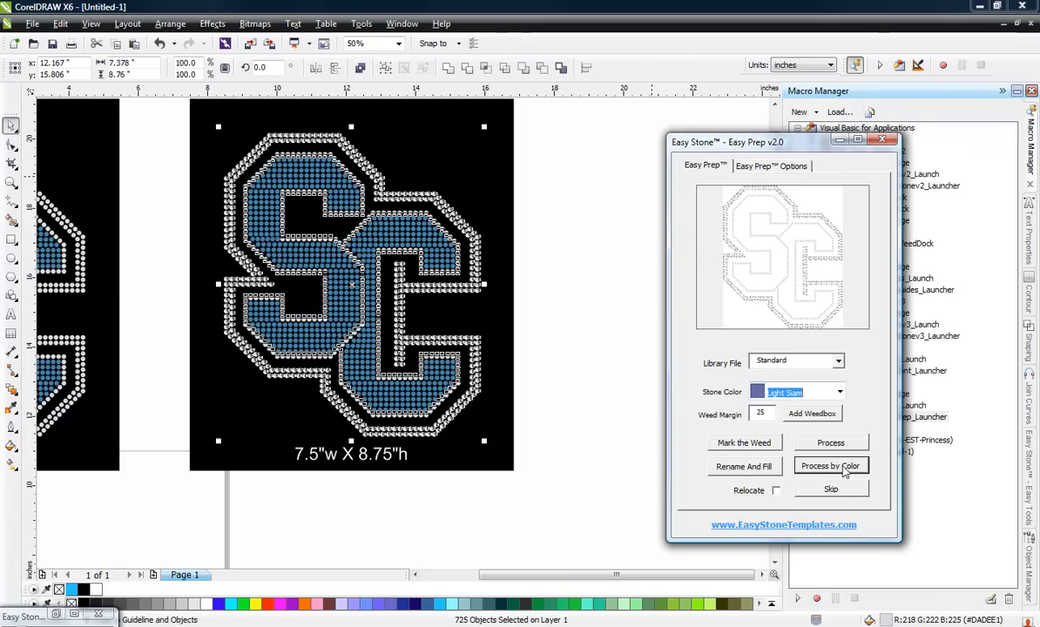
click(841, 468)
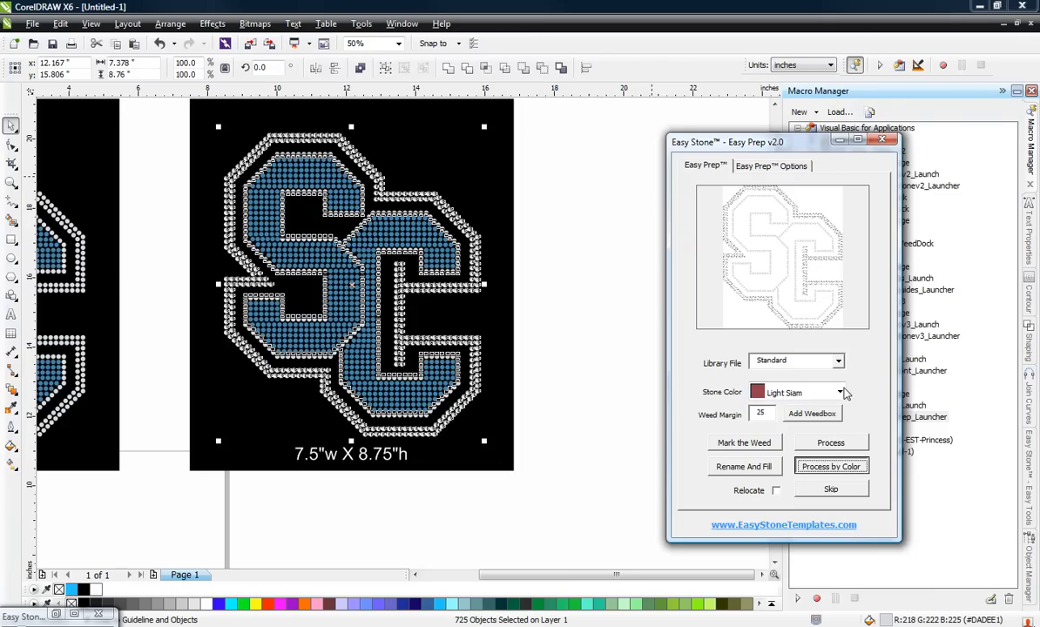
- Assign Light Topaz to the blue fill stones of the copy and process them by color
click(840, 393)
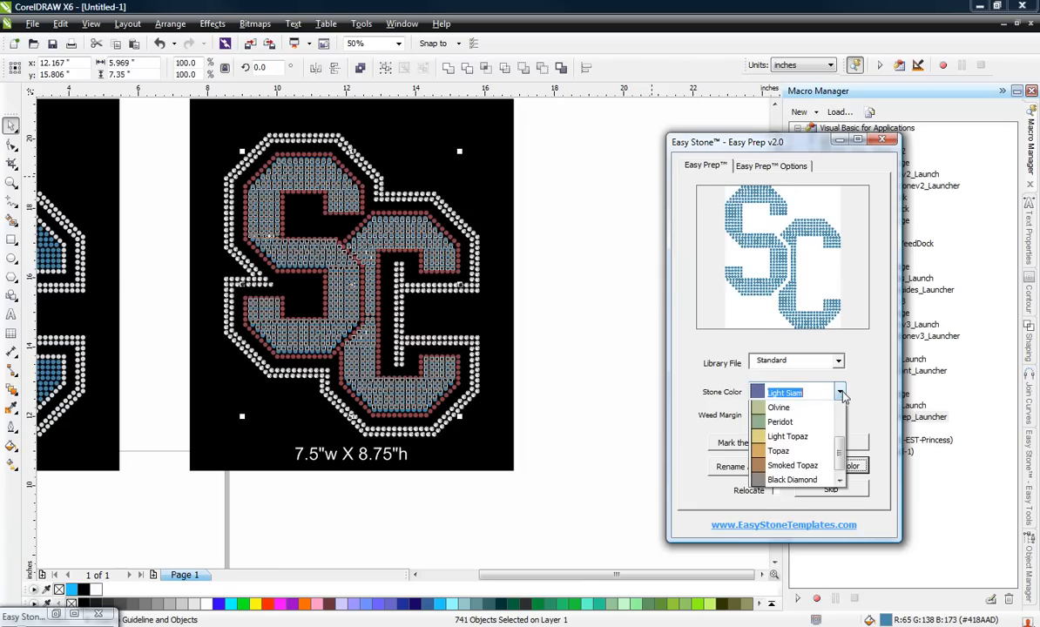
click(829, 480)
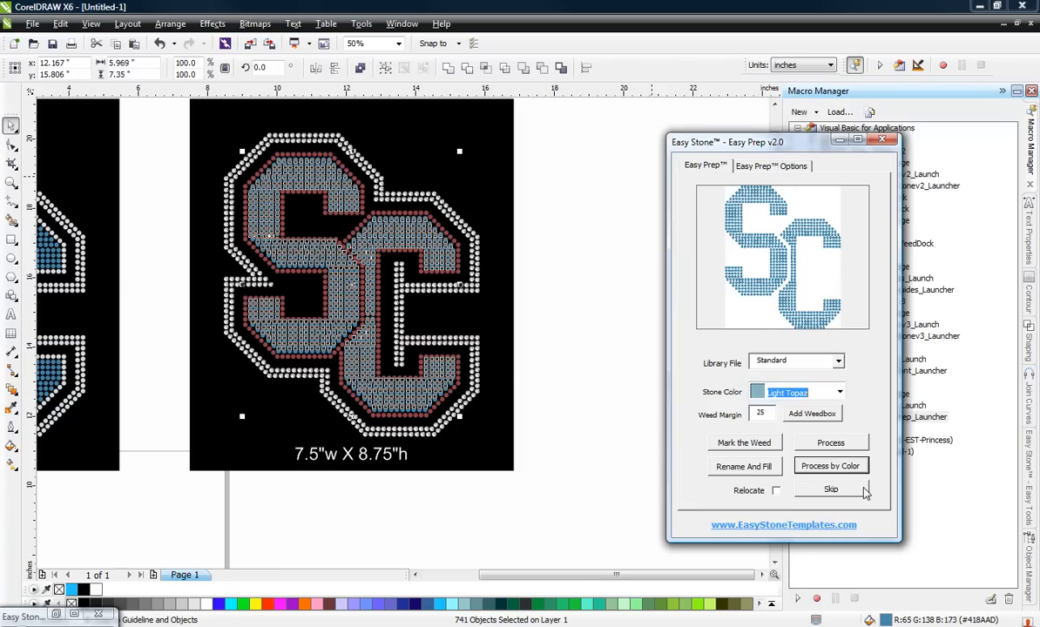
click(842, 470)
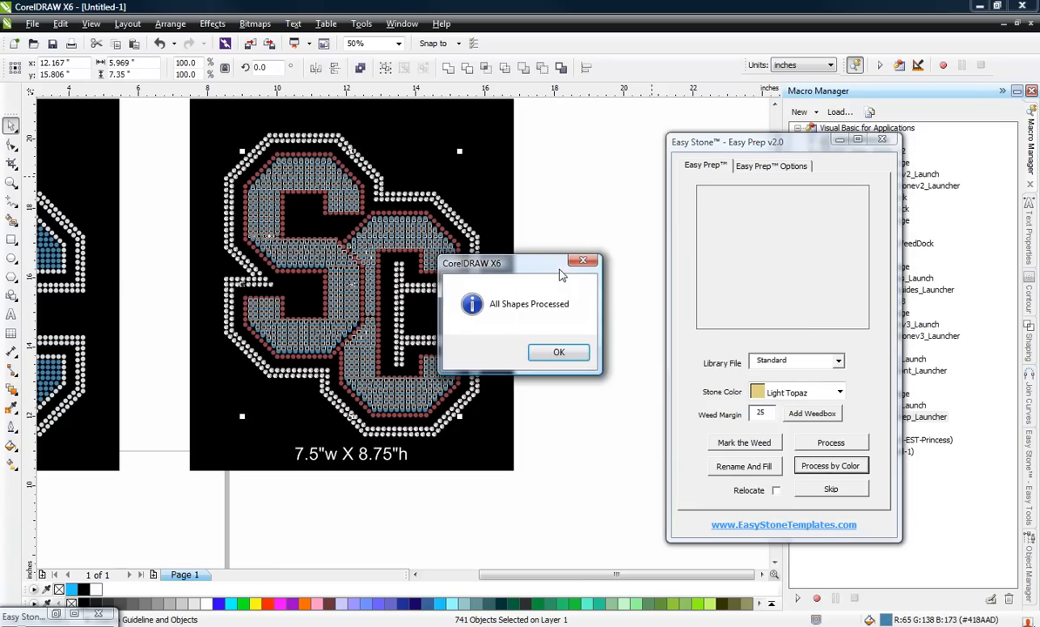
click(557, 351)
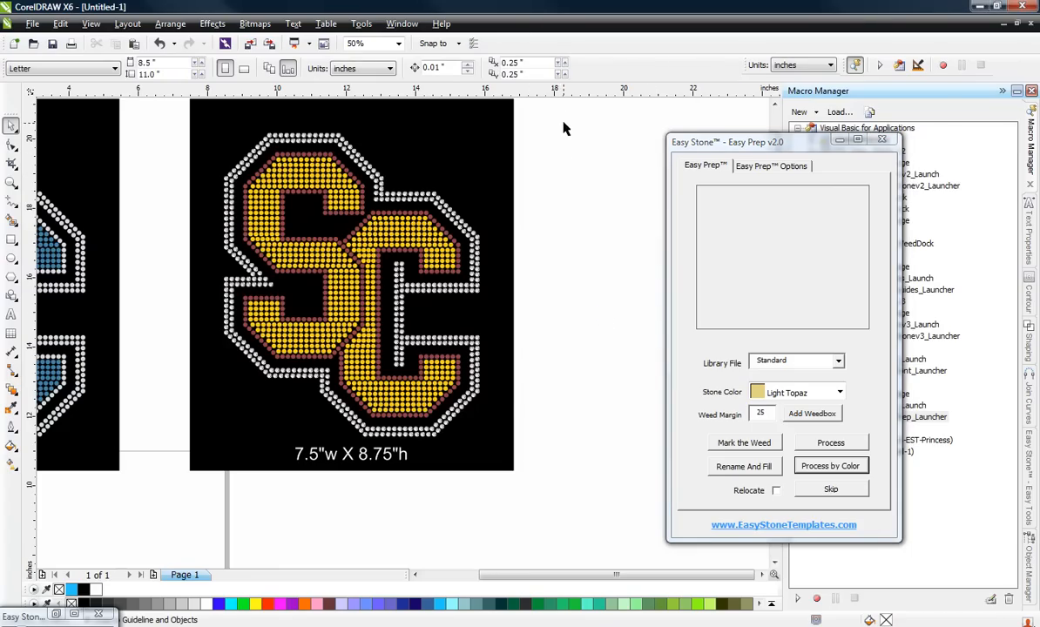
- Select all stones of the recolored SC copy, run Easy Prep's Simulate on them, and inspect the simulated stones up close
drag(562, 113, 187, 453)
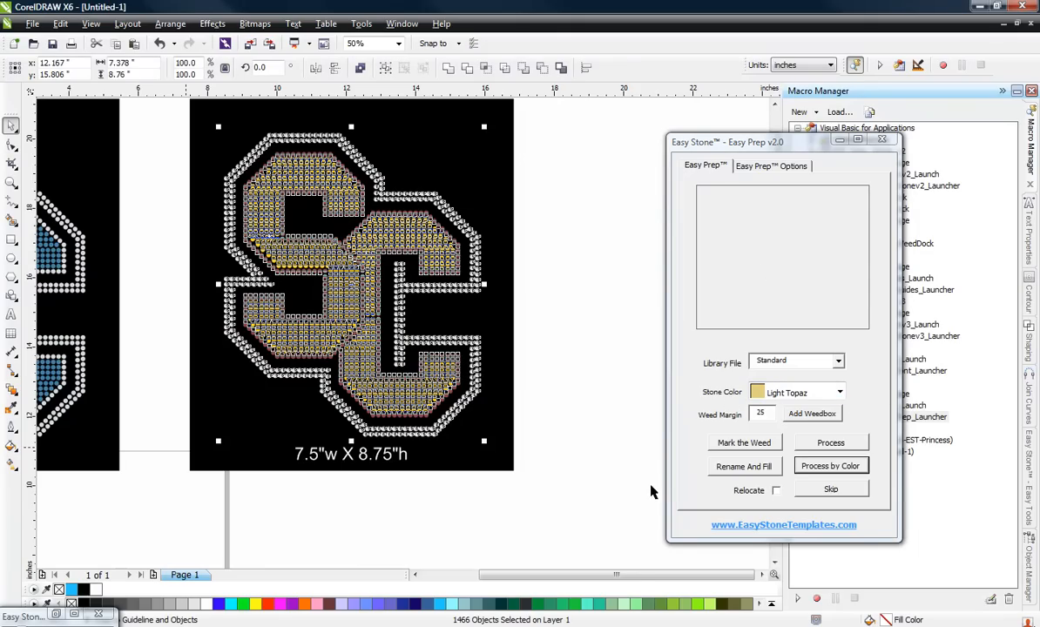
click(759, 169)
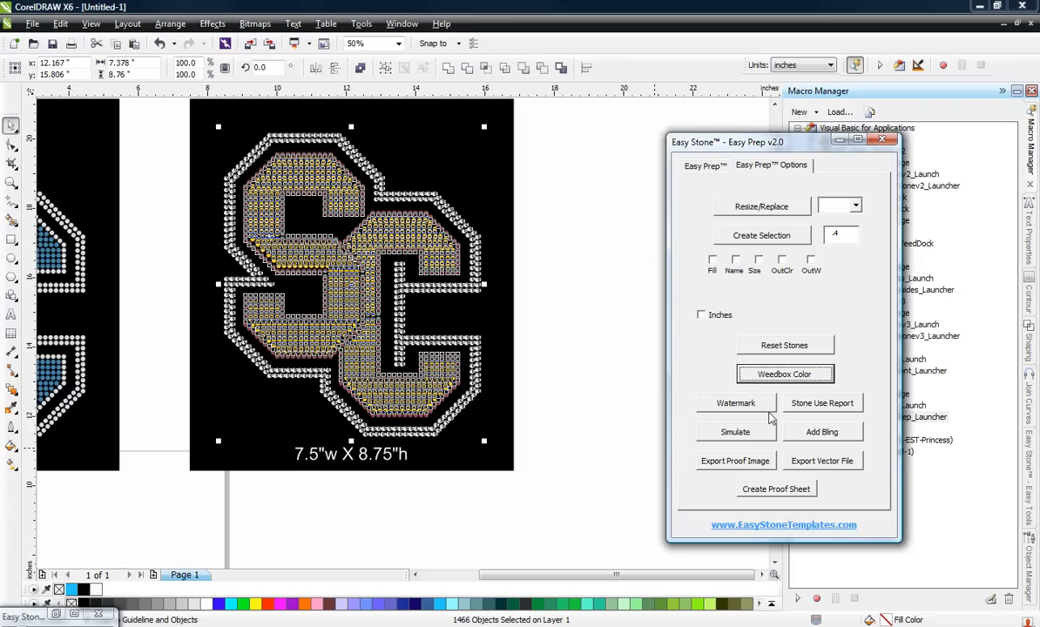
click(740, 434)
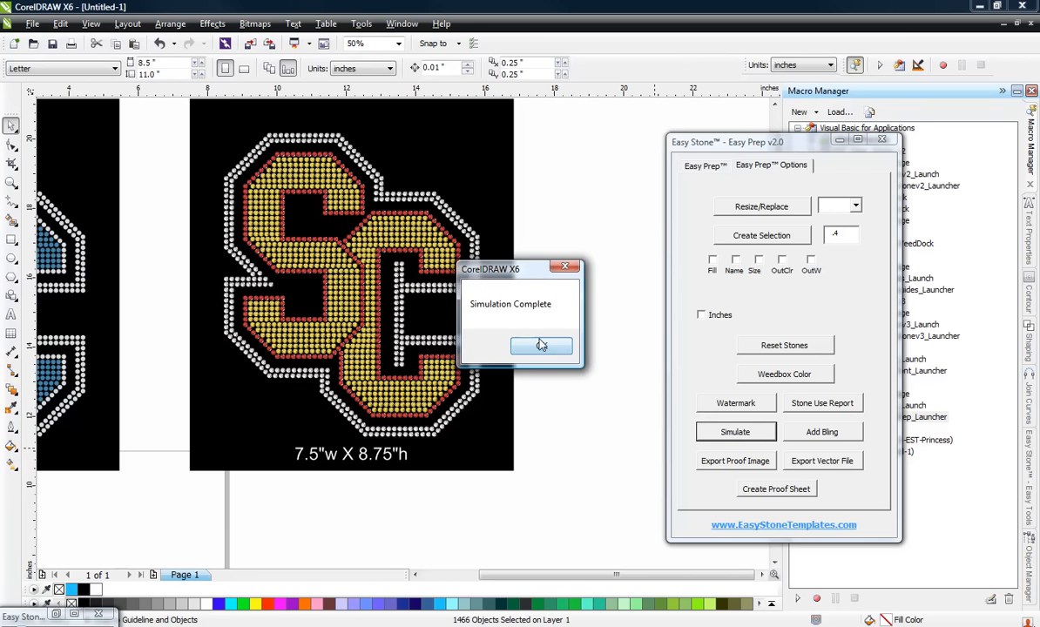
click(541, 346)
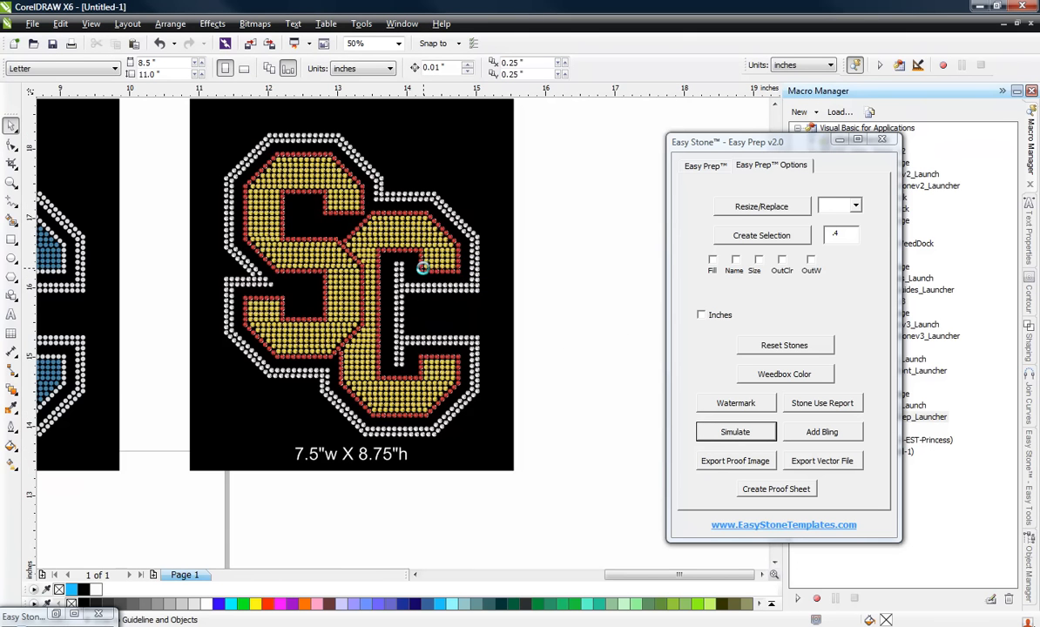
scroll(421, 268, up, 2)
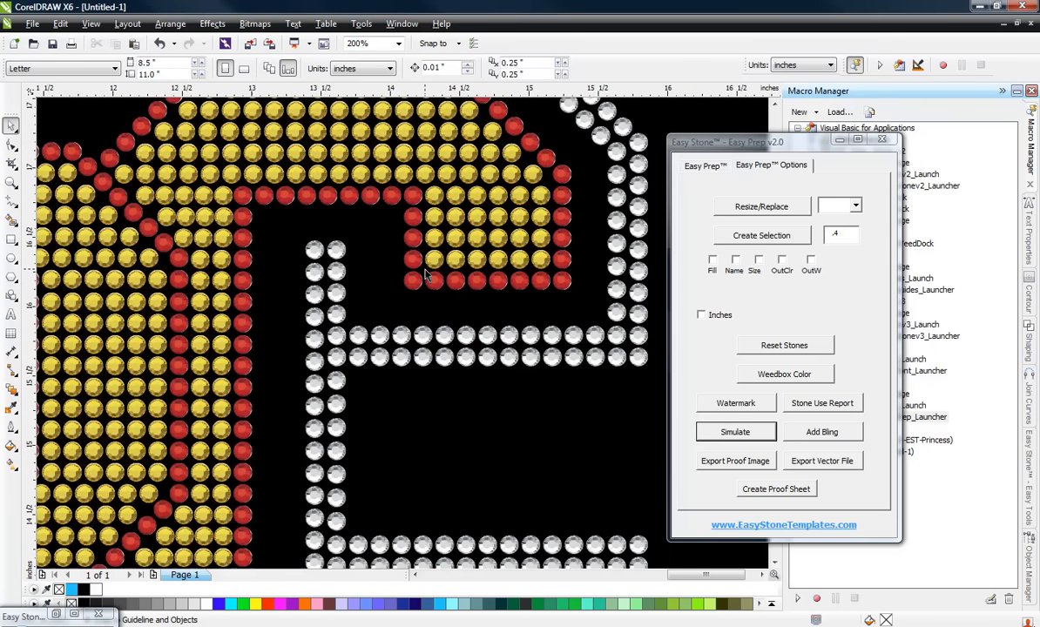
scroll(488, 287, down, 1)
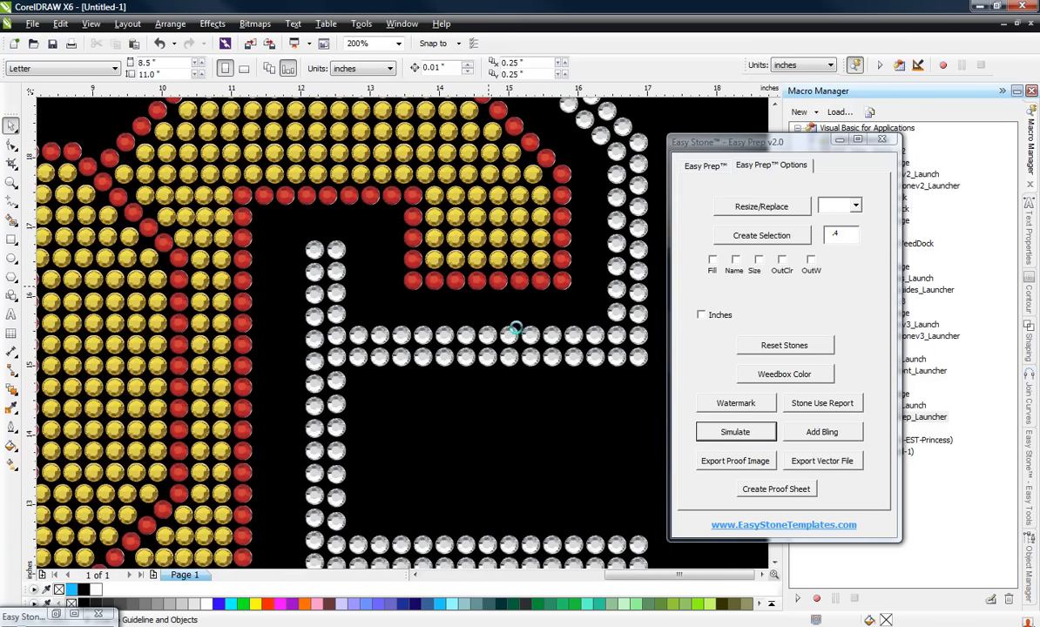
scroll(518, 332, down, 1)
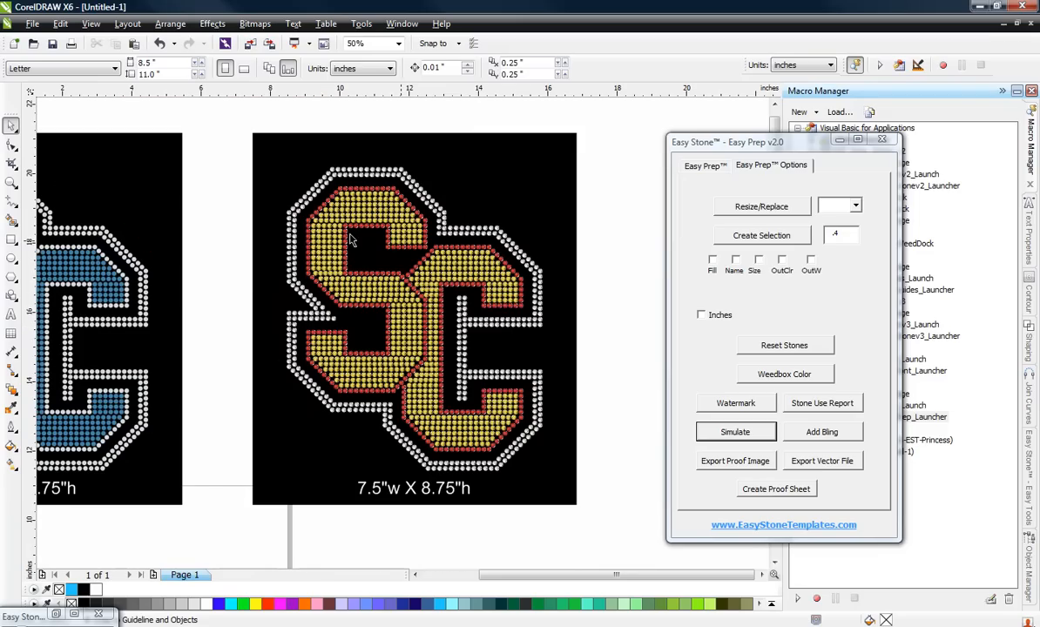